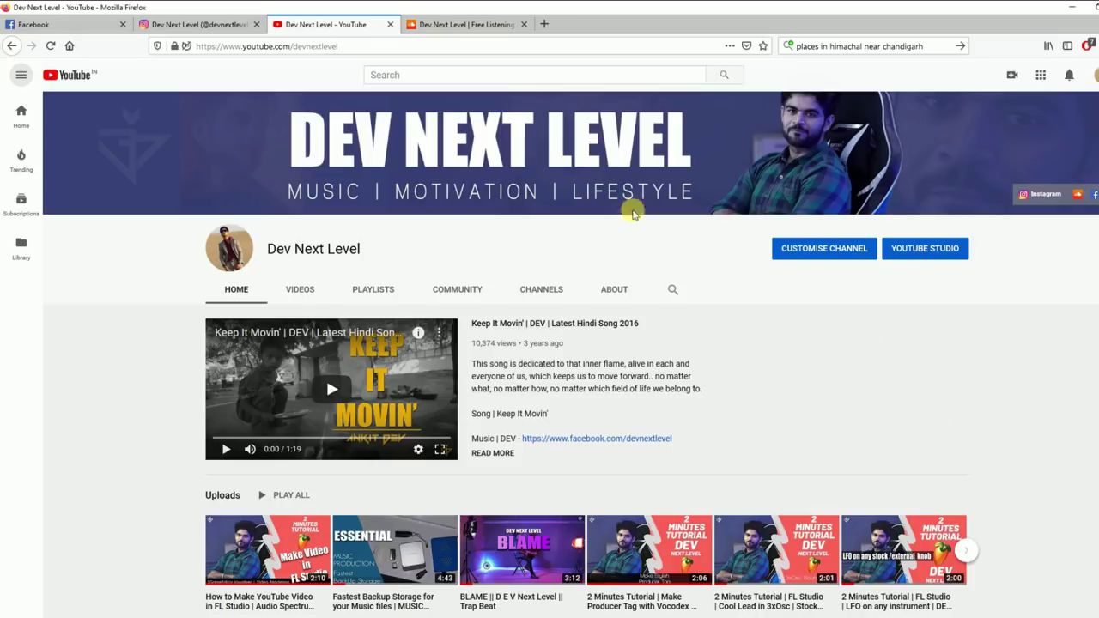
Step: Look through the Dev Next Level SoundCloud and Instagram profiles and the Facebook page in the browser
click(491, 25)
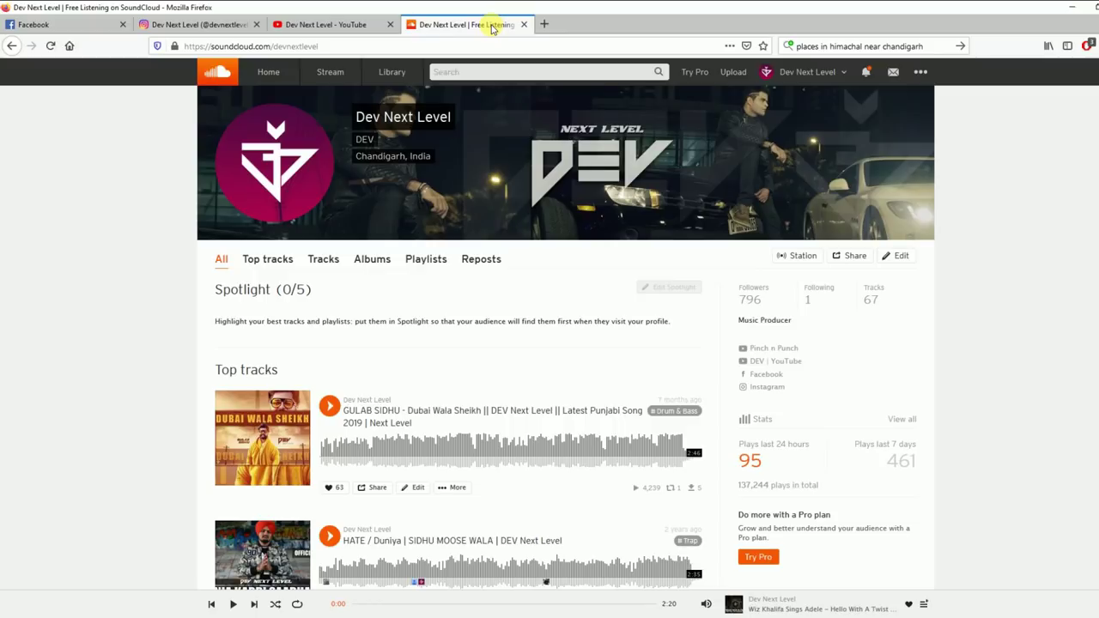
click(210, 26)
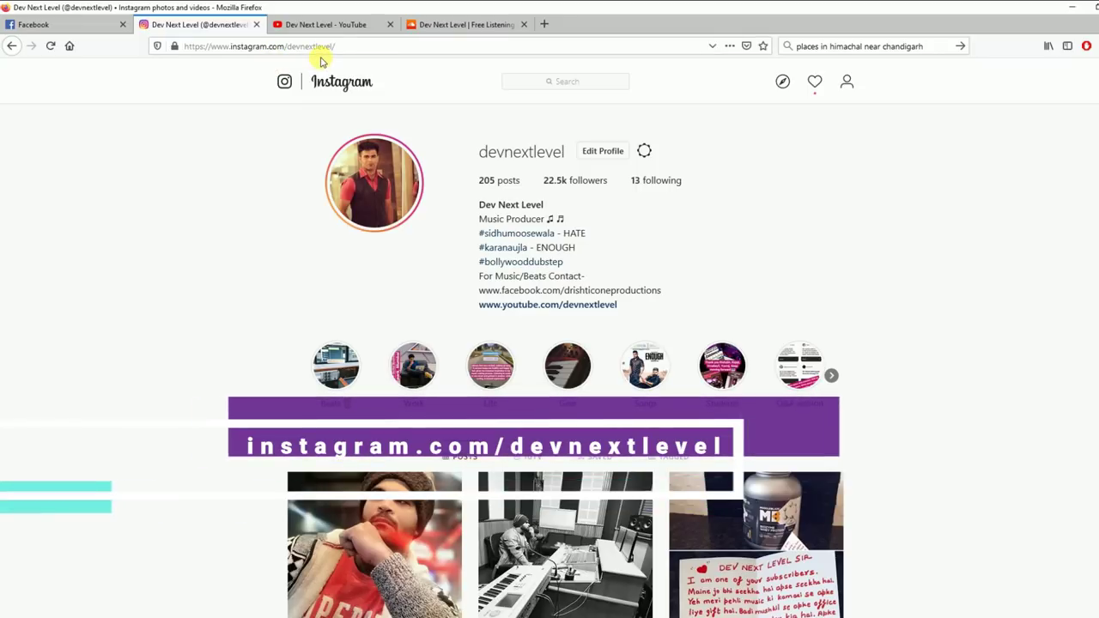
click(59, 23)
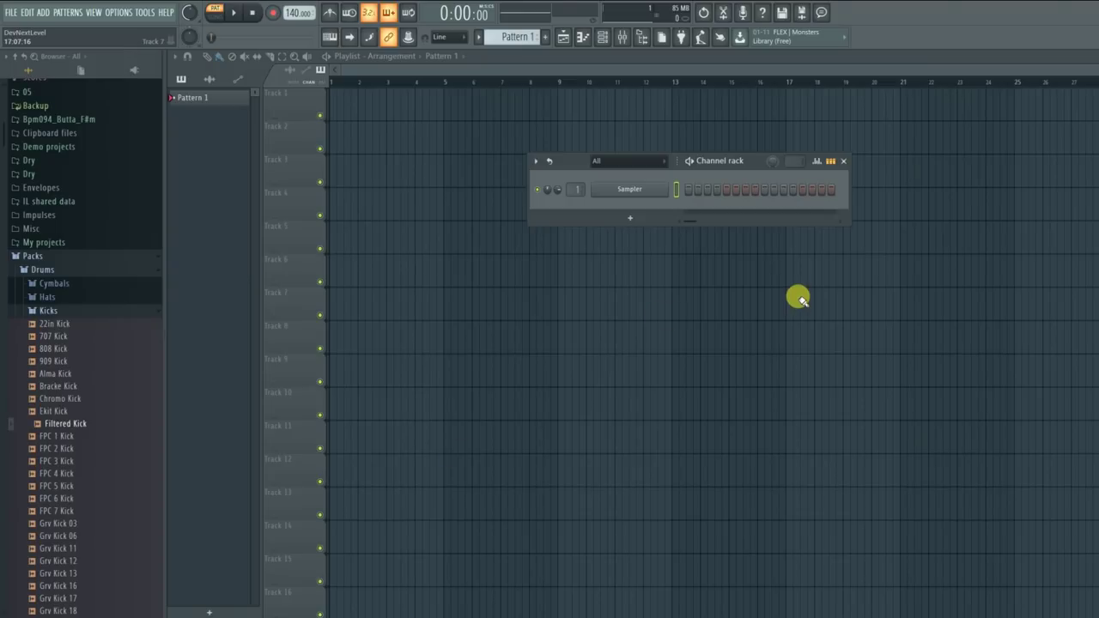
Step: In FL Studio, place the 707 Kick sample at the start of Track 1 in the playlist
scroll(339, 87, up, 5)
click(335, 84)
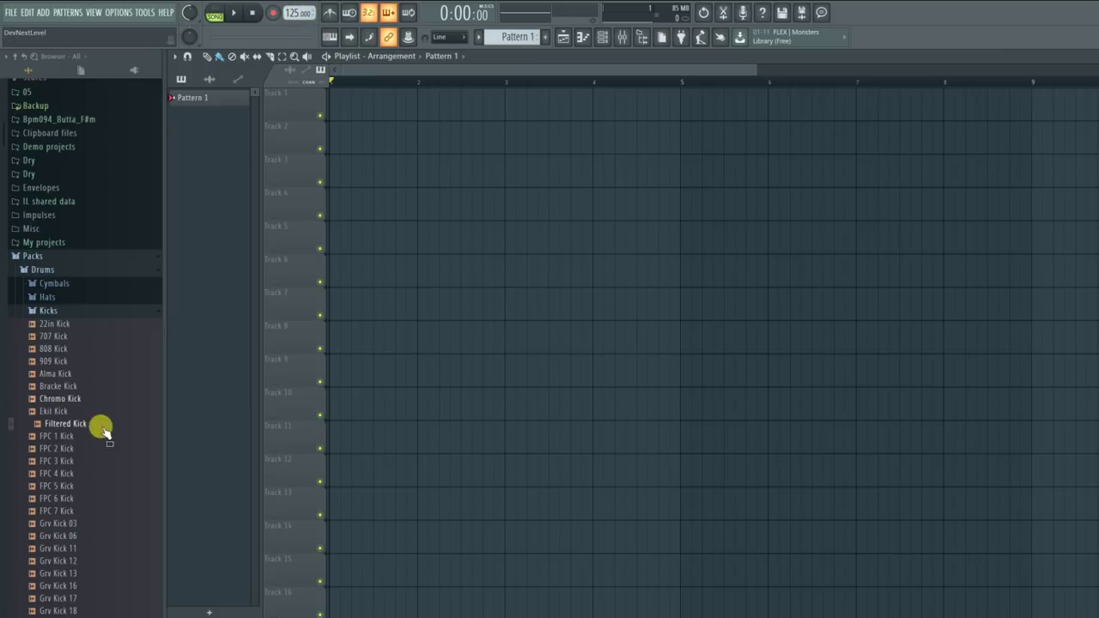
scroll(65, 473, down, 2)
drag(64, 472, 337, 107)
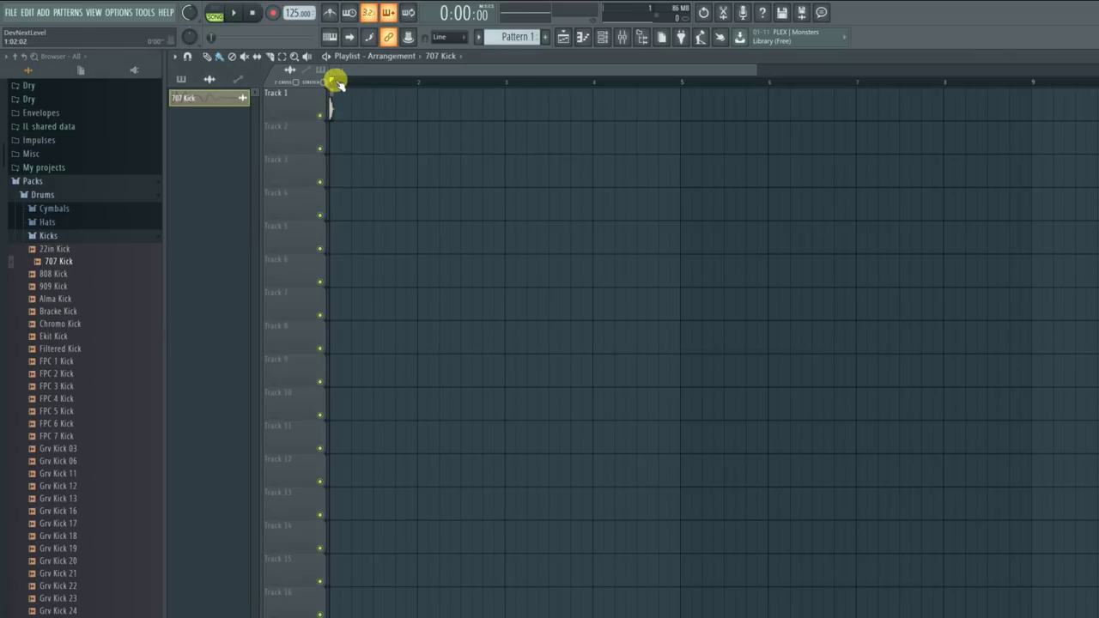
scroll(332, 78, up, 3)
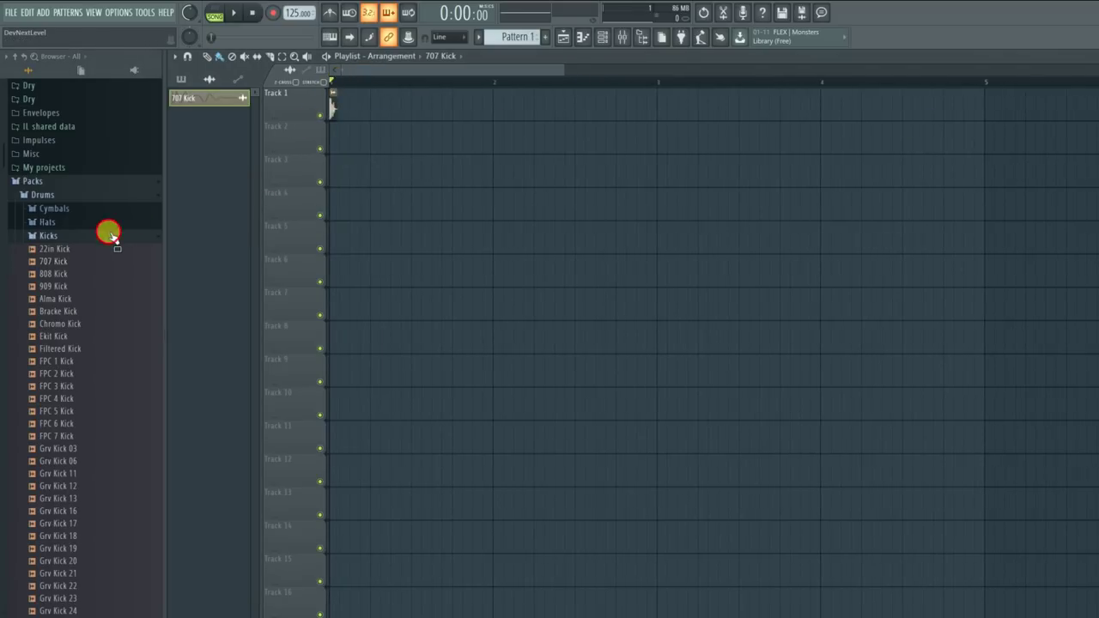
Step: Place the 707 Snare sample from the Snares folder on Track 3 in the middle of bar 1
click(112, 234)
click(73, 359)
drag(73, 255, 409, 172)
scroll(341, 81, up, 4)
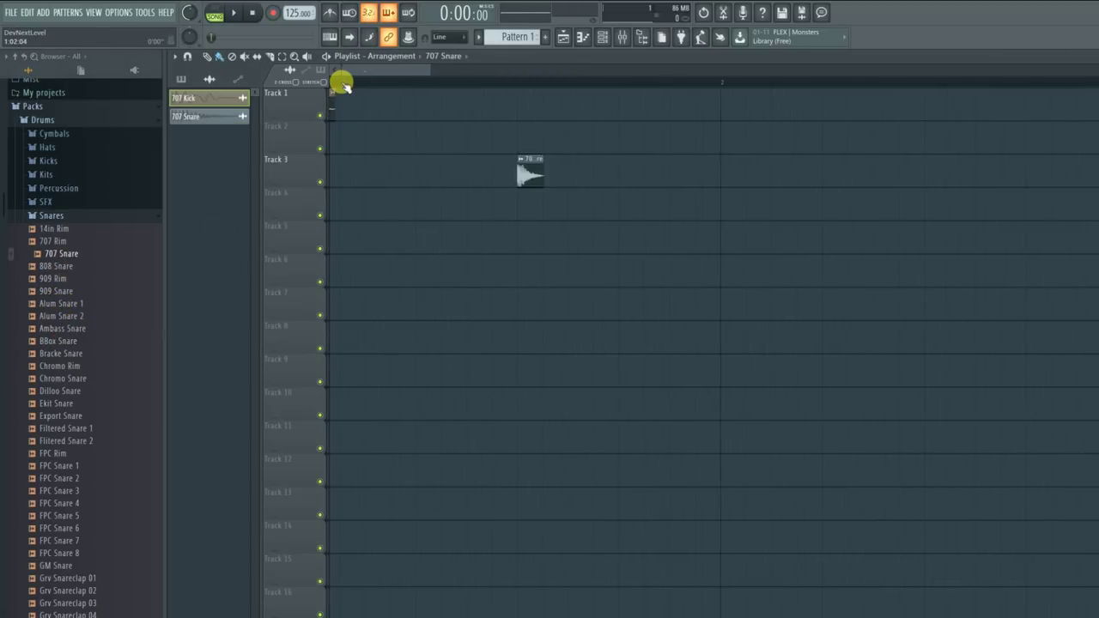
Step: Loop bar 1 with the metronome turned on and the empty Track 4 soloed
drag(380, 71, 344, 72)
click(334, 13)
key(space)
key(space)
right_click(319, 217)
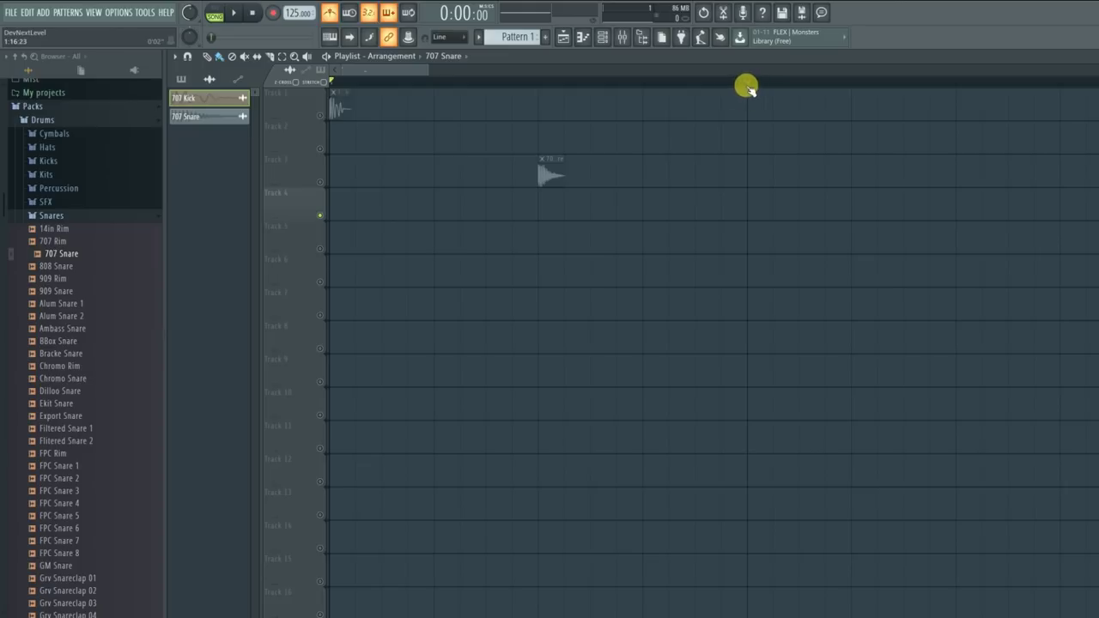
drag(747, 84, 295, 69)
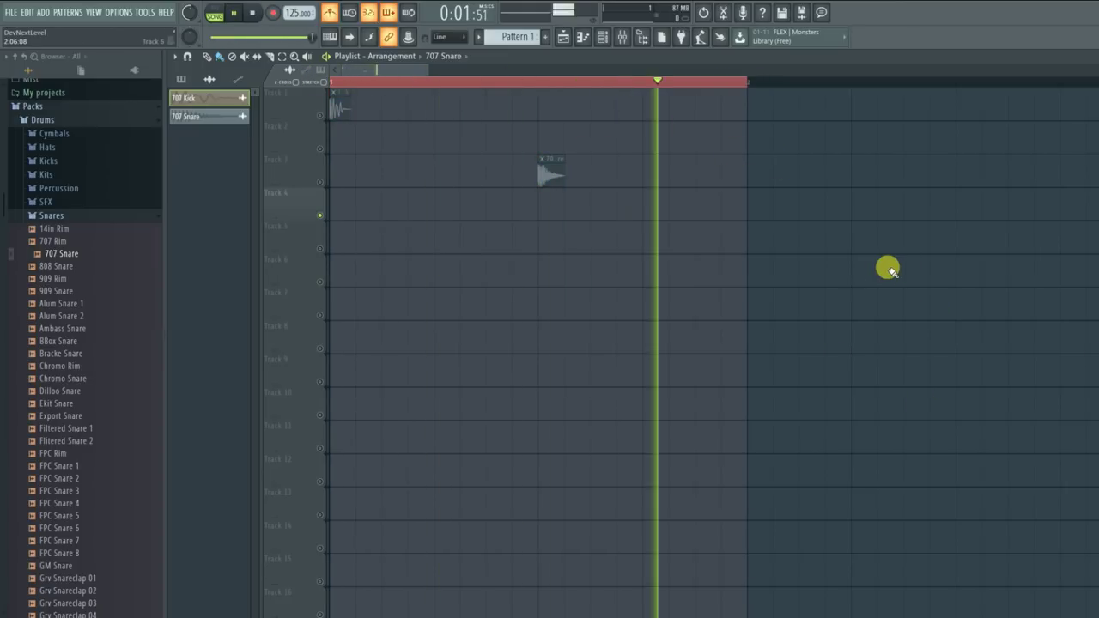
Step: Unmute Tracks 1 and 3 and add 707 Kick hits on steps 7 and 13 of bar 1 on Track 1
click(319, 115)
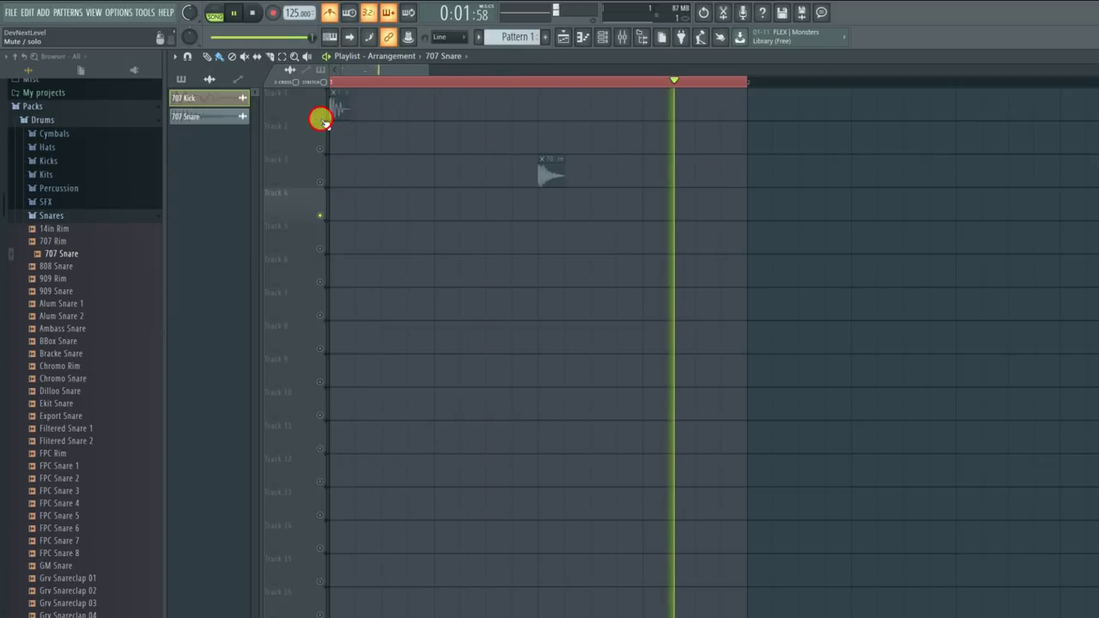
click(485, 109)
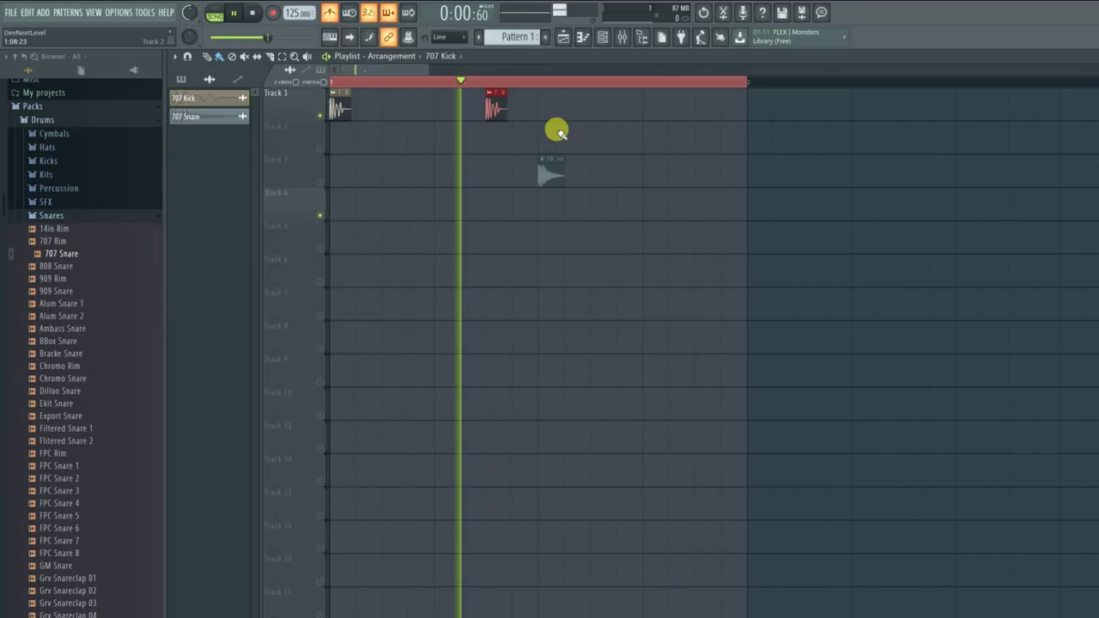
click(320, 182)
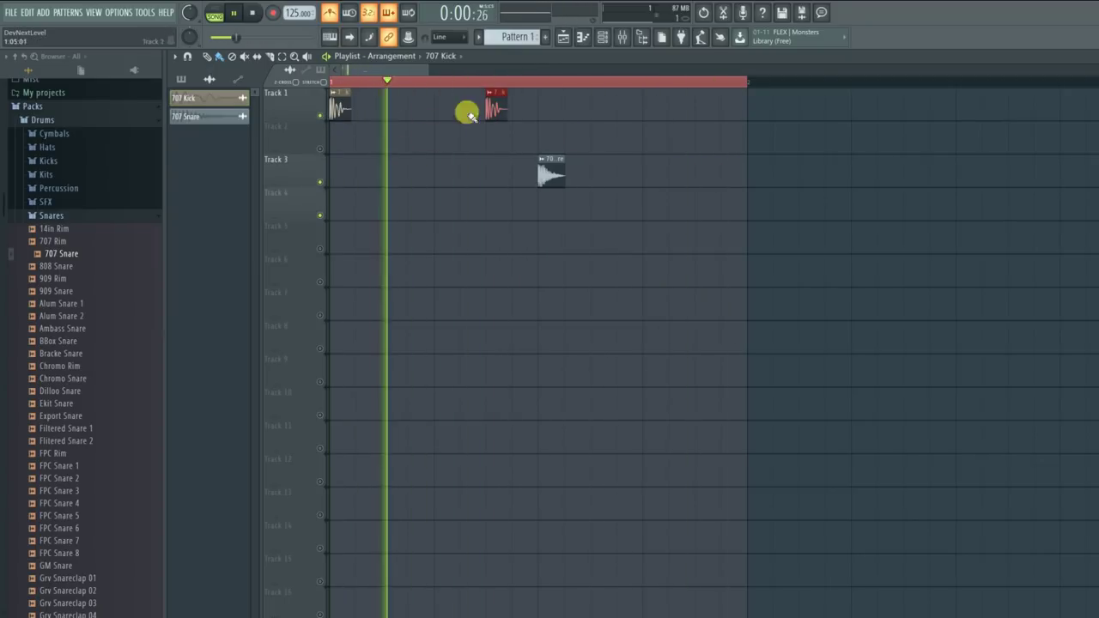
click(620, 109)
drag(626, 109, 650, 109)
key(space)
scroll(954, 87, down, 2)
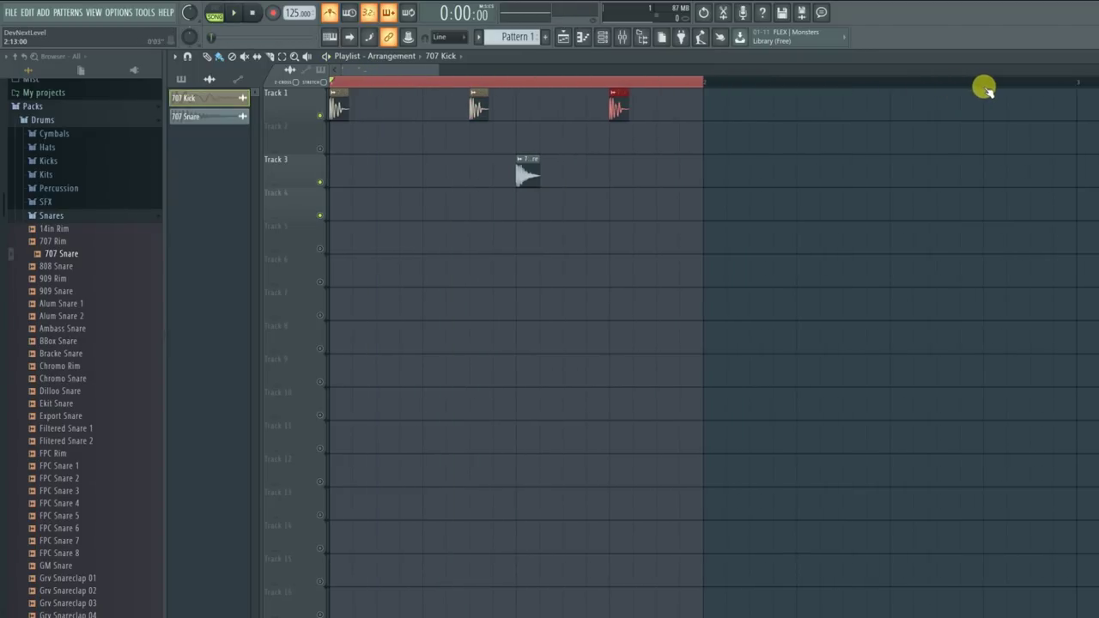
Step: Extend the loop to the end of bar 2 and add a 707 Snare hit on step 9 of bar 2 on Track 3
right_click(1080, 87)
scroll(1074, 84, down, 1)
ctrl+click(864, 143)
click(864, 175)
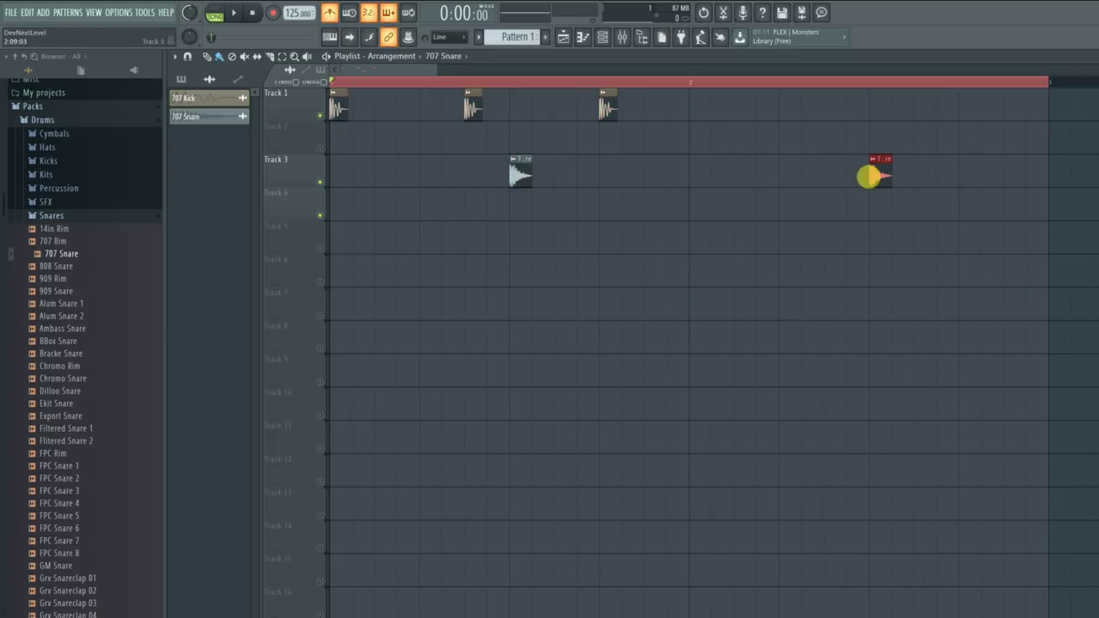
Step: Add 707 Kick hits on steps 5 and 13 of bar 2 on Track 1 and listen to the loop
click(609, 105)
key(space)
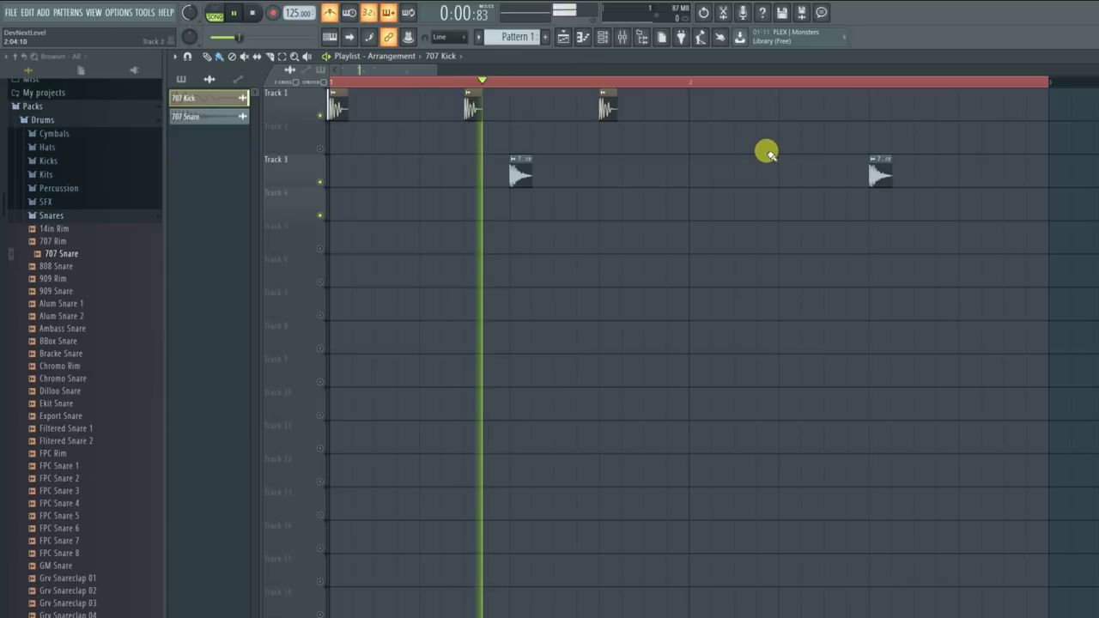
click(788, 108)
click(966, 105)
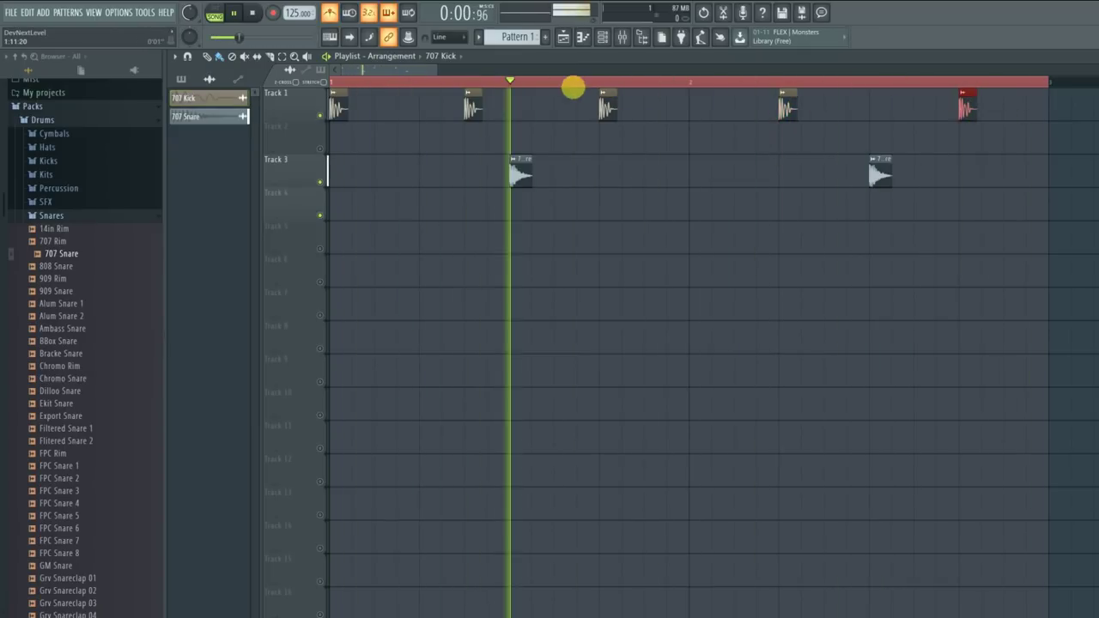
scroll(560, 83, down, 2)
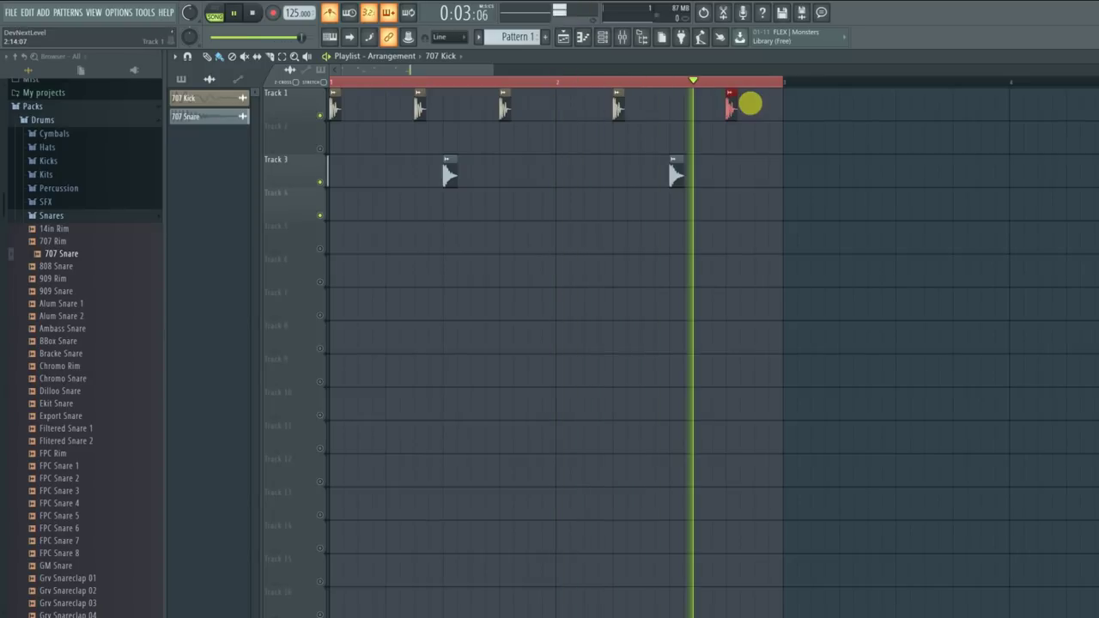
key(space)
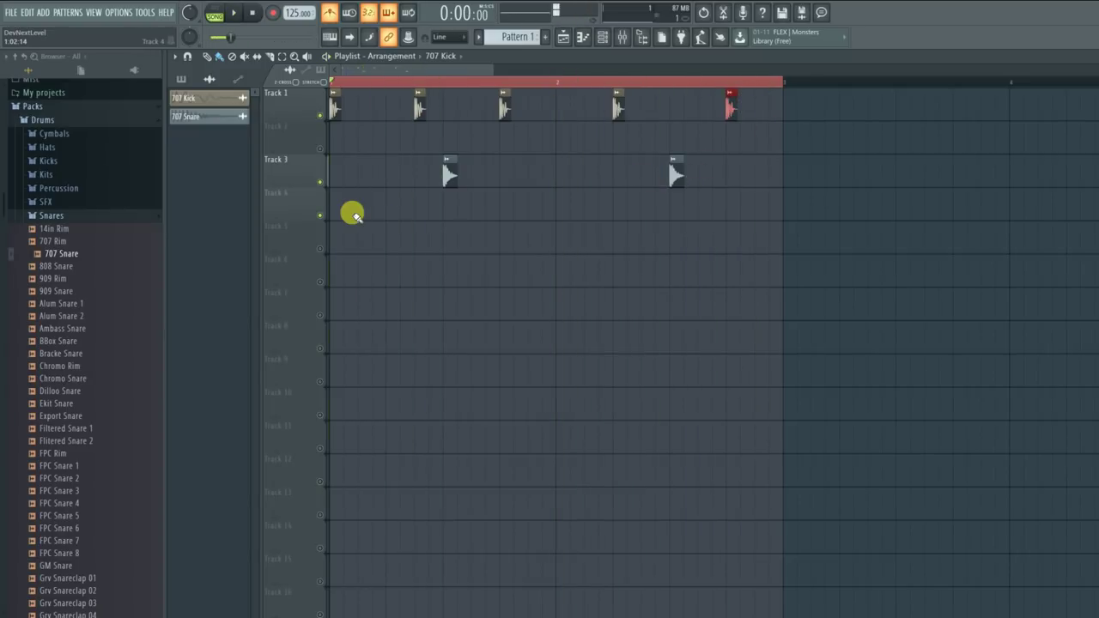
Step: Place the 808 CH sample from the Hats folder on step 4 of bar 1 on Track 5
click(26, 215)
click(47, 296)
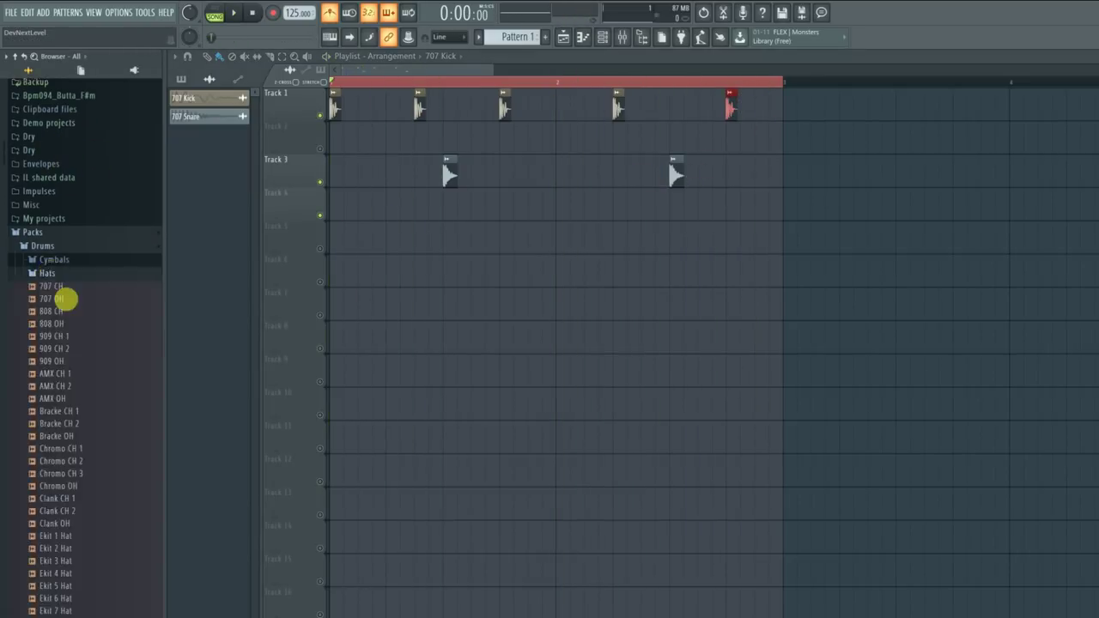
click(62, 336)
drag(66, 340, 375, 240)
Step: Unmute all playlist tracks and turn off the metronome
right_click(320, 250)
key(space)
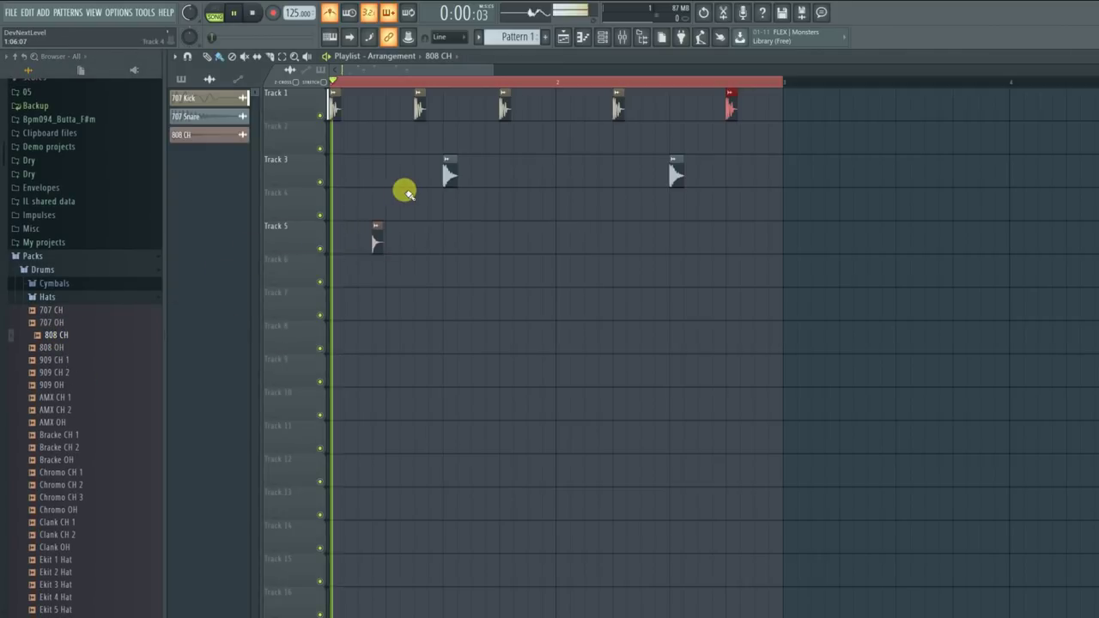
key(space)
click(330, 13)
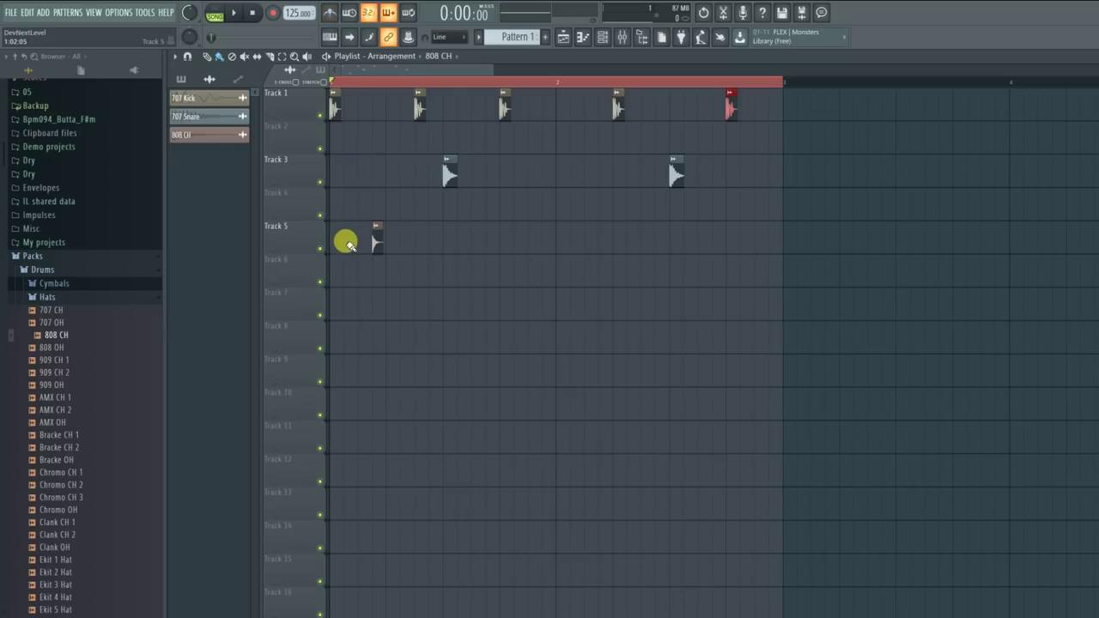
Step: Listen to the loop and replace the 808 CH hit on Track 5 with one on step 3 of bar 1
key(space)
key(space)
key(space)
key(space)
right_click(370, 240)
right_click(348, 241)
key(space)
key(space)
click(358, 245)
key(space)
key(space)
Step: Add 808 CH hits on Track 5 at bar 1 steps 5, 11, 15, 16 and bar 2 steps 3, 7, 11, 15, 16
click(472, 240)
key(space)
click(529, 242)
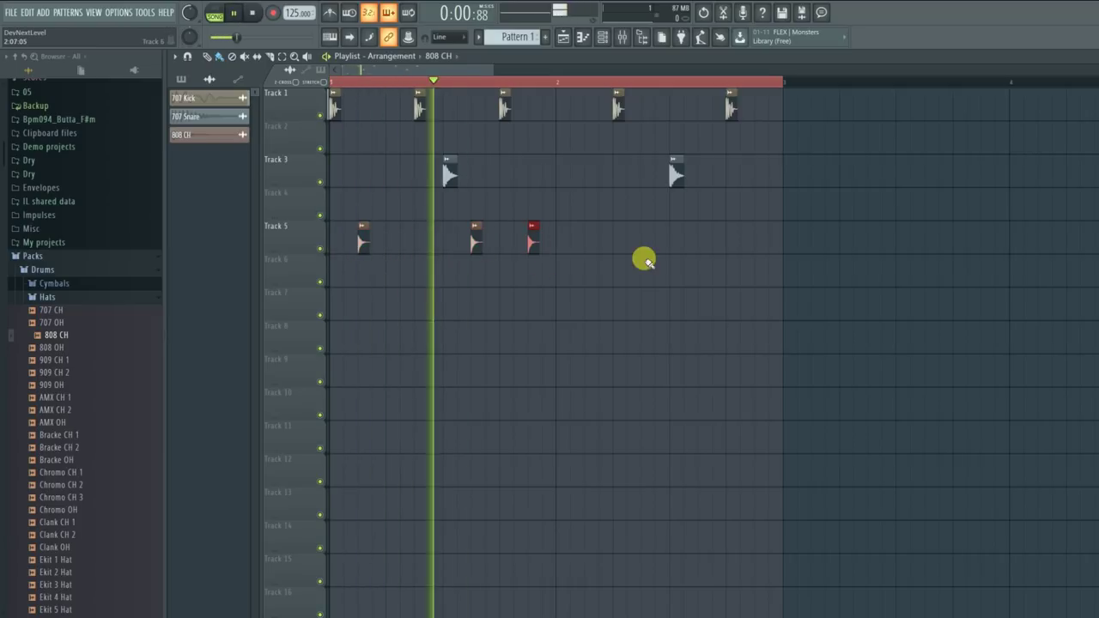
click(588, 239)
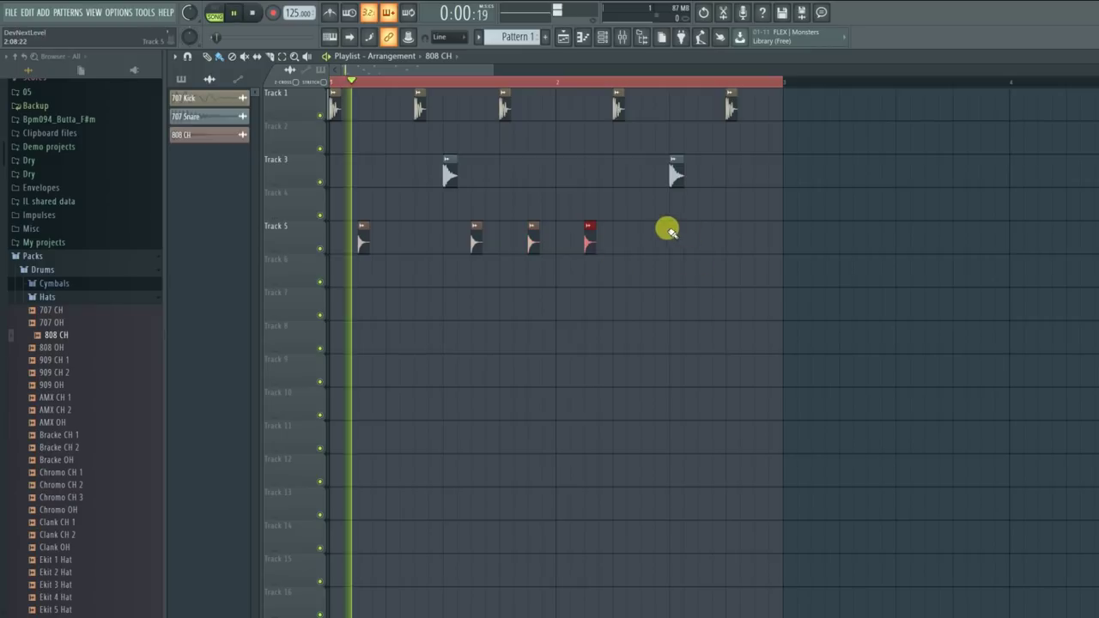
click(644, 240)
click(701, 240)
click(758, 240)
click(771, 240)
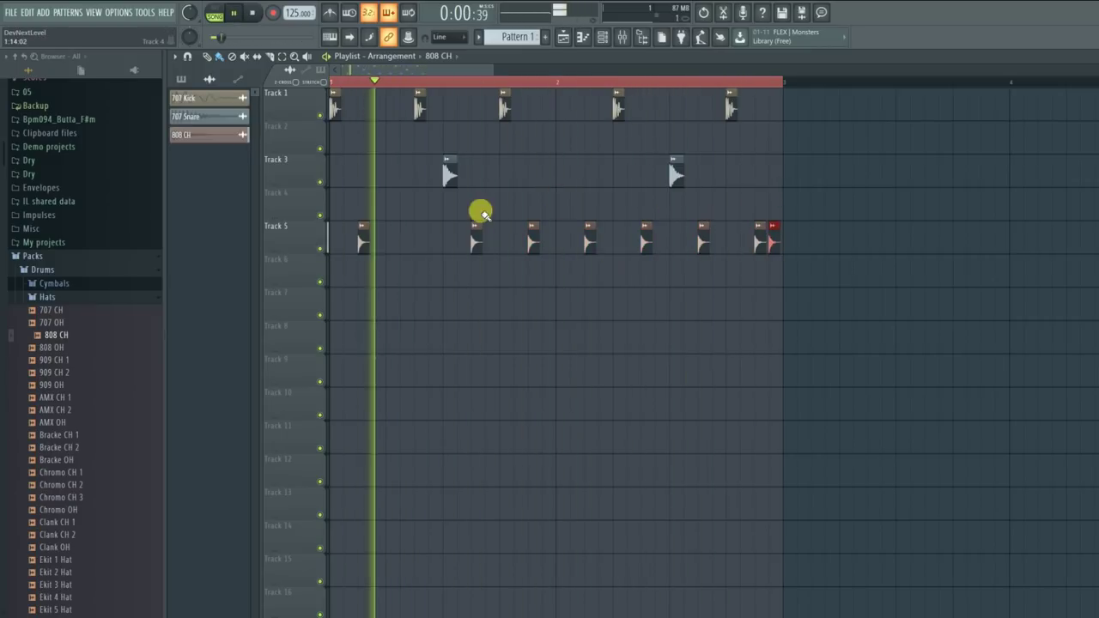
click(393, 240)
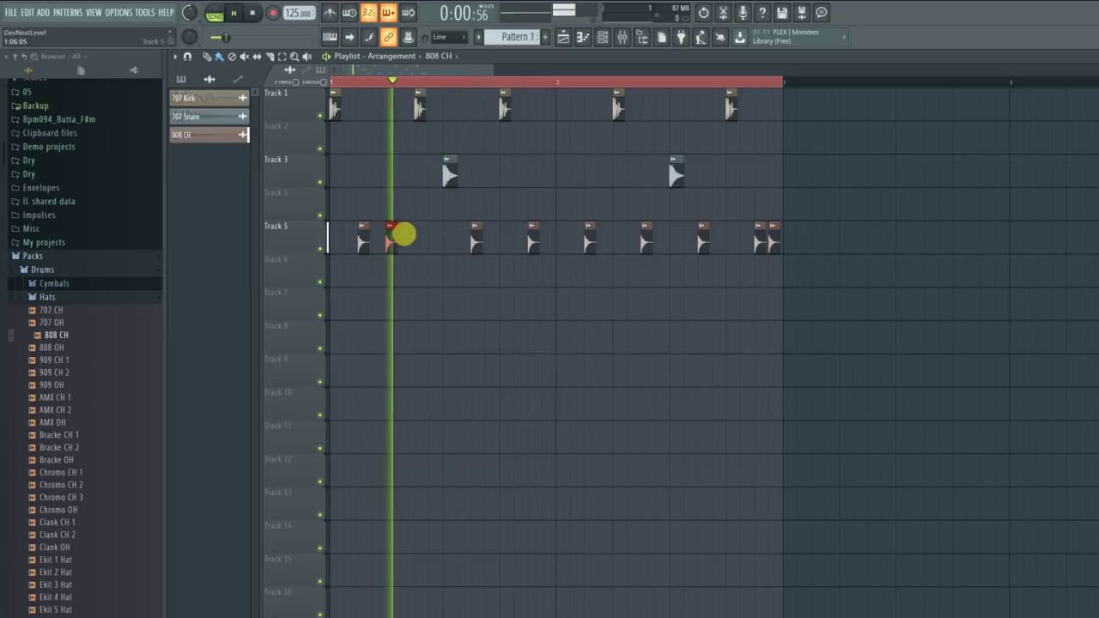
click(546, 240)
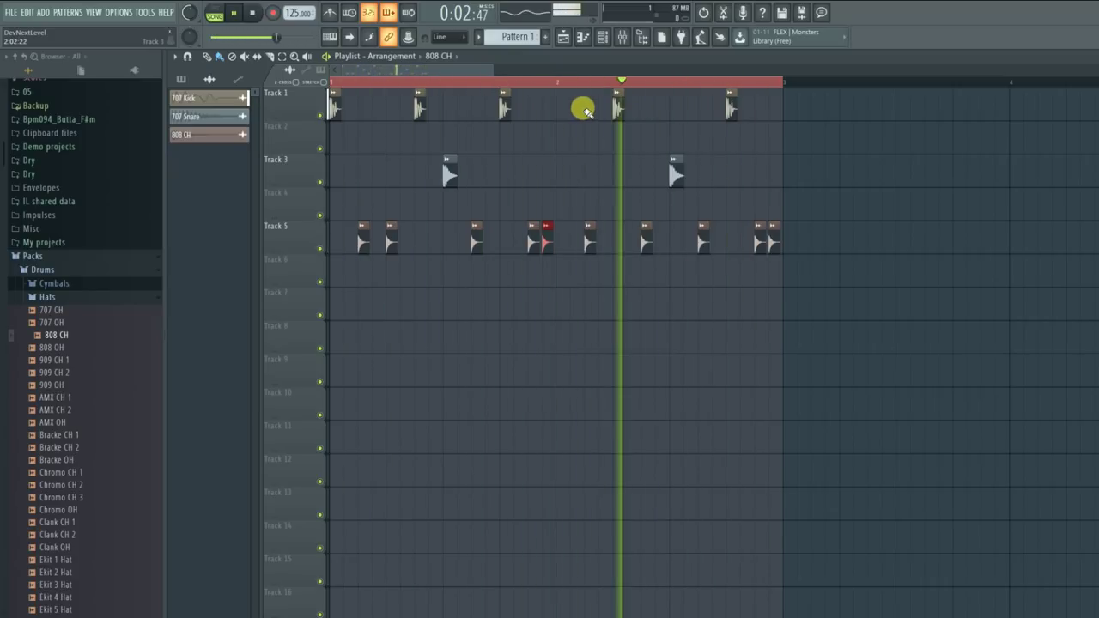
Step: Try an extra 808 CH hit at the start of bar 2 on Track 5
click(565, 229)
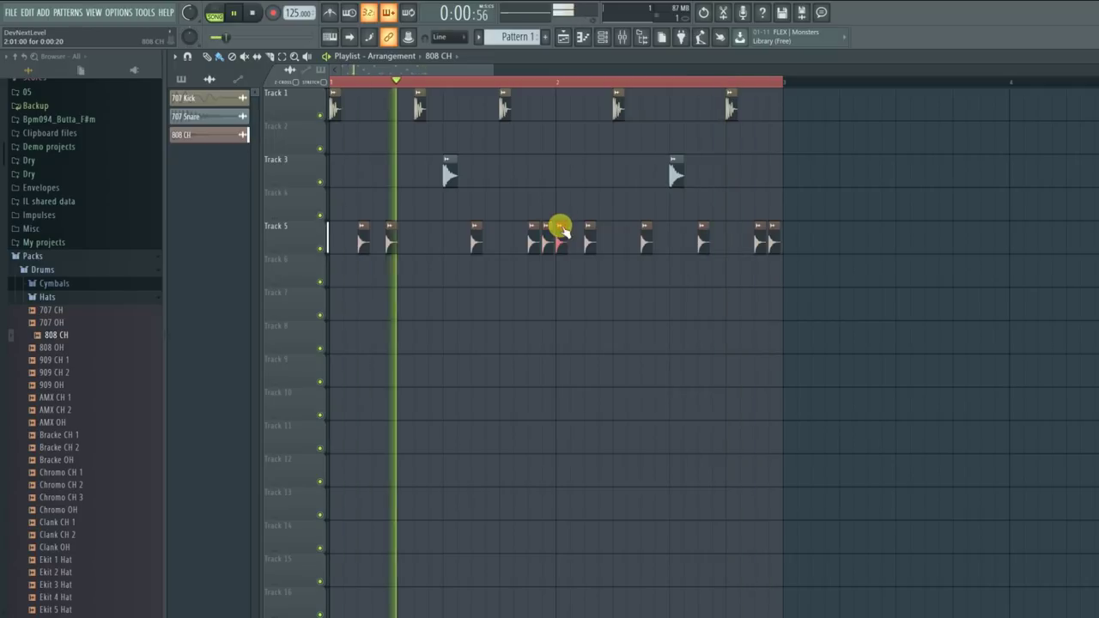
key(space)
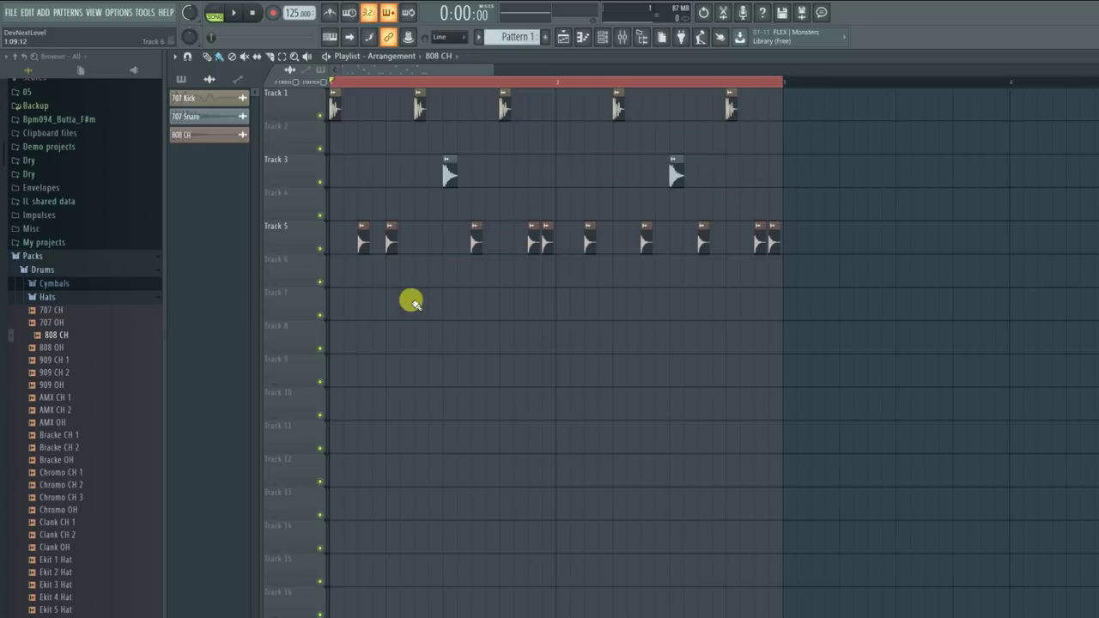
right_click(340, 315)
right_click(337, 344)
right_click(334, 378)
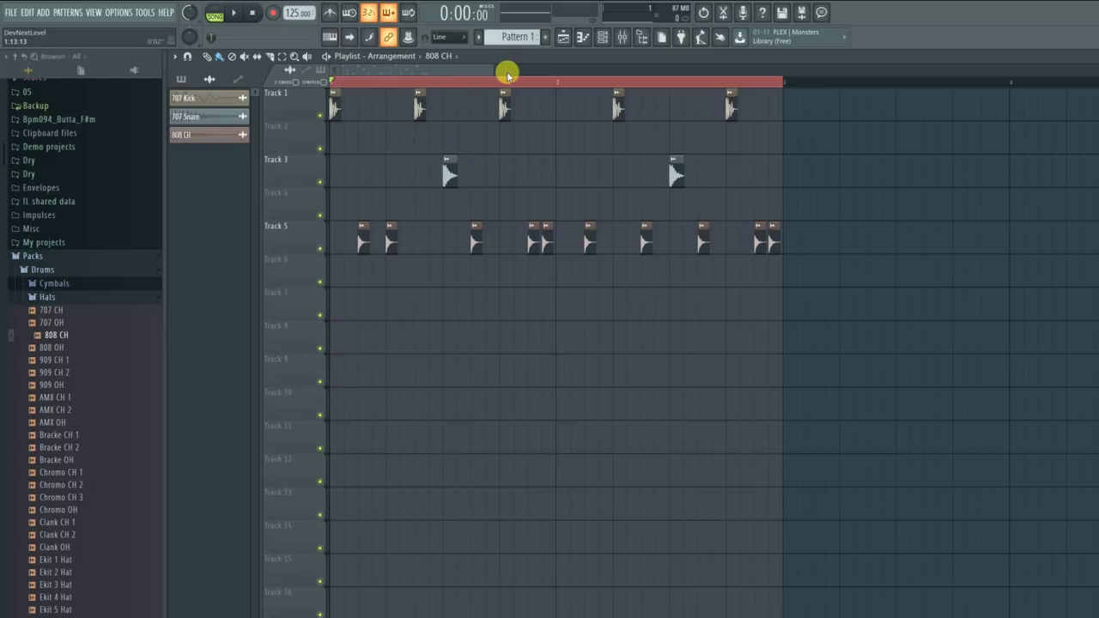
Step: Try the 808 Kick sample at the start of Track 7, listen to it in the loop and remove it
click(88, 302)
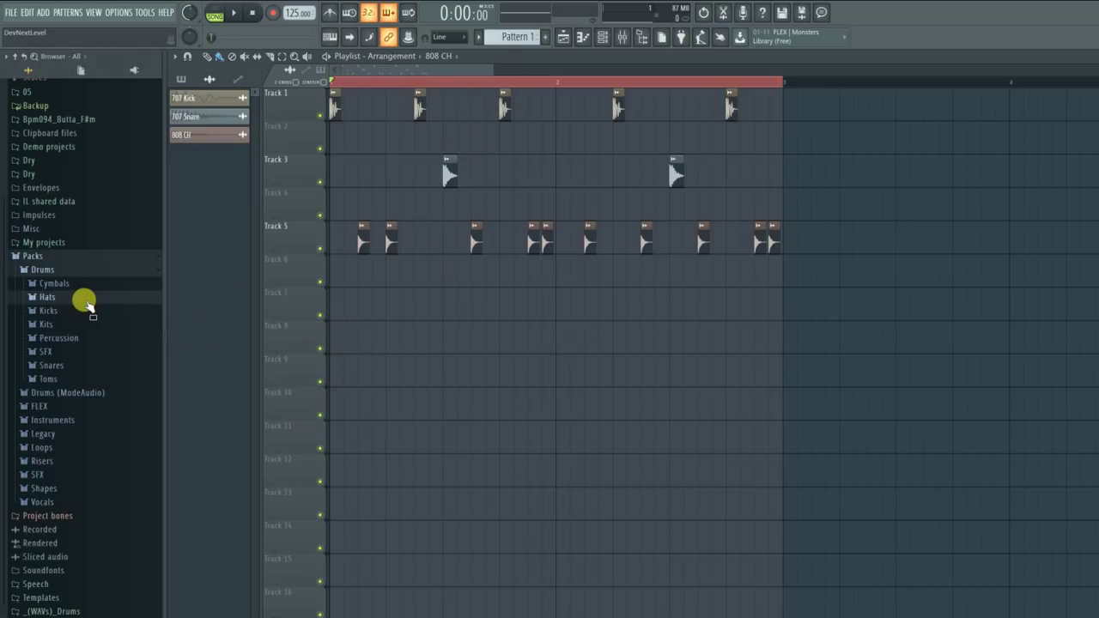
click(66, 311)
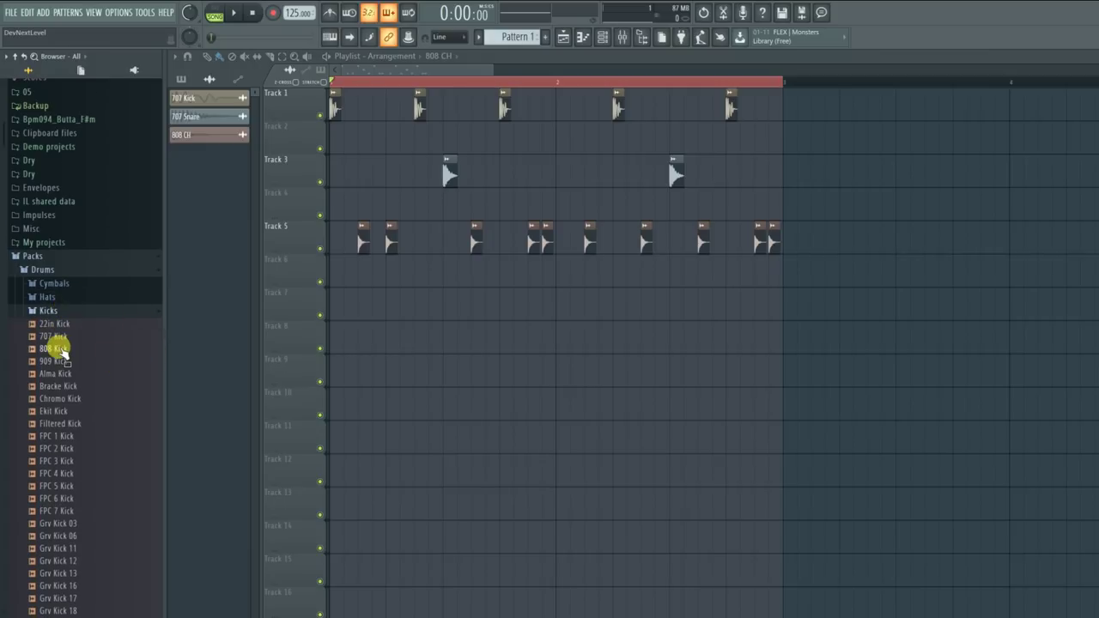
drag(64, 352, 356, 312)
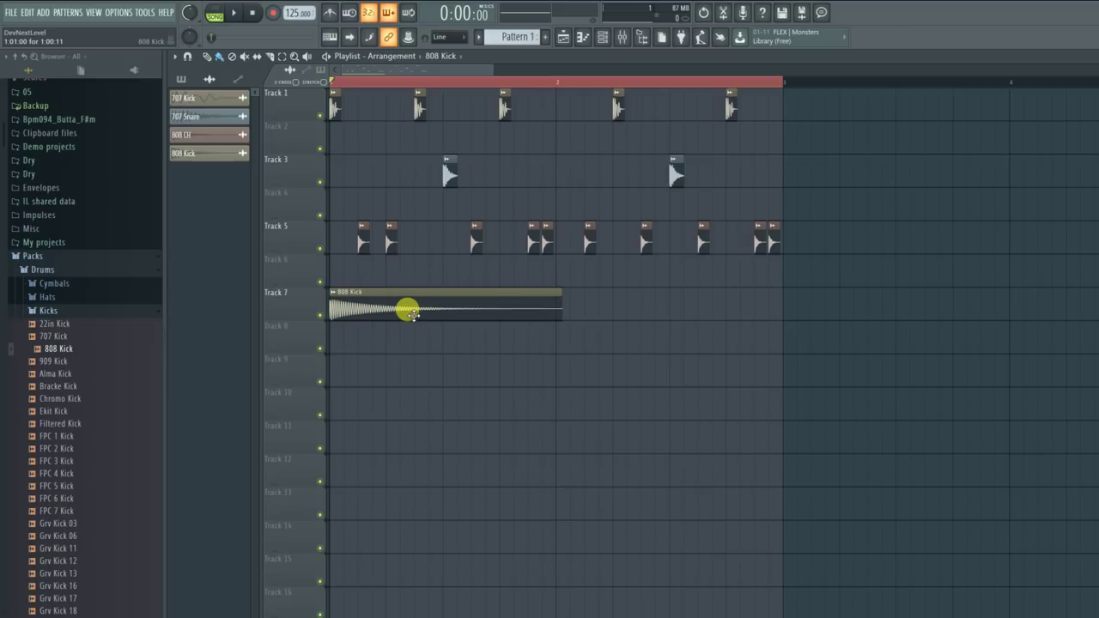
key(space)
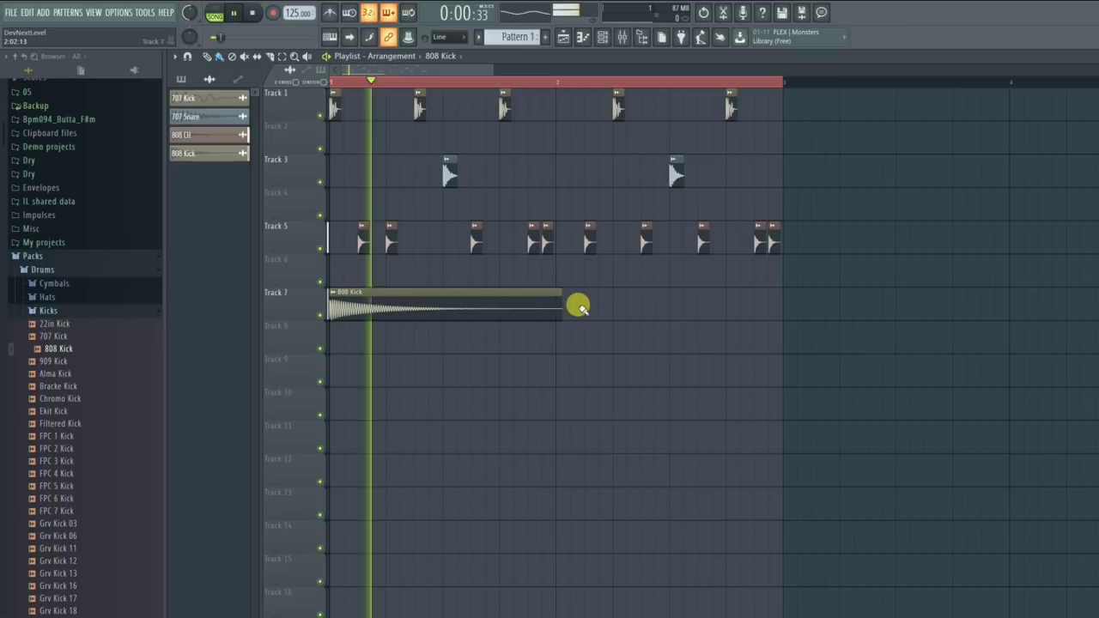
key(space)
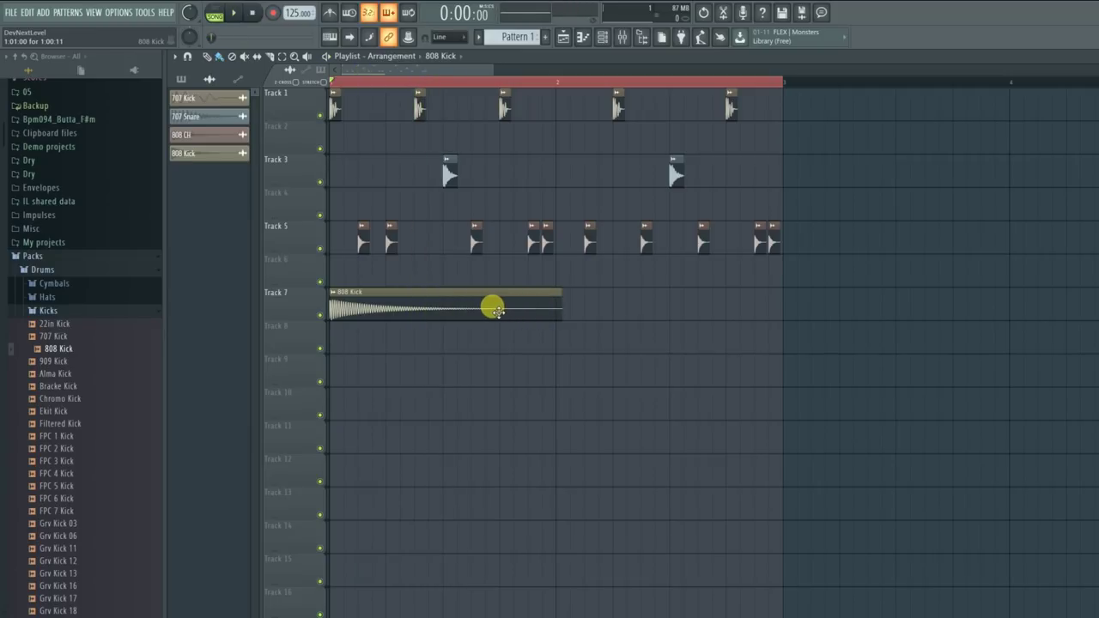
right_click(483, 304)
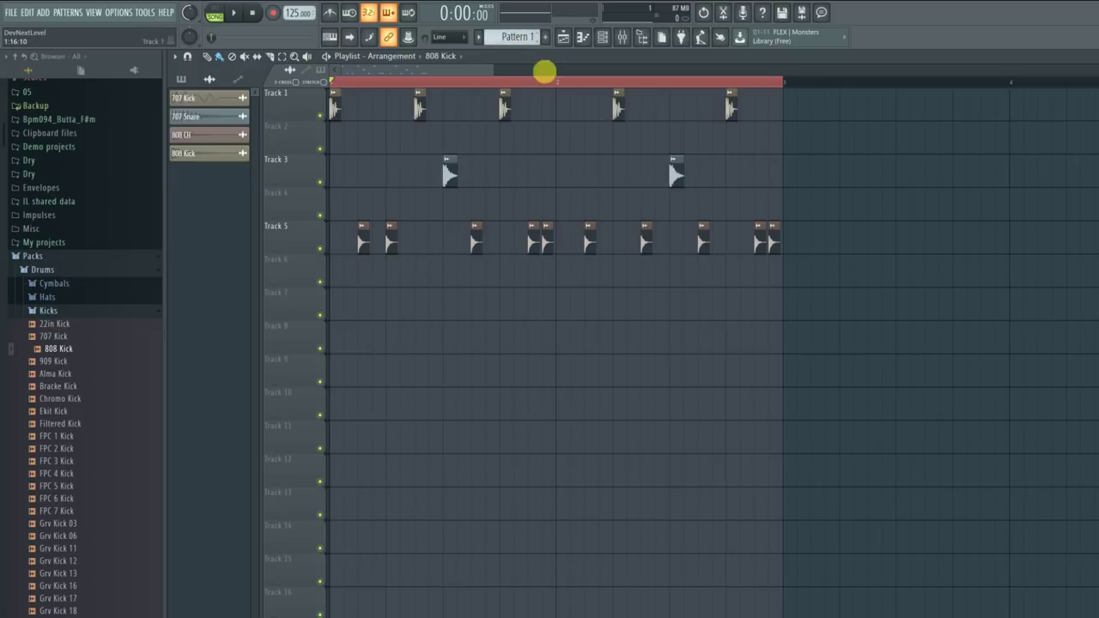
Step: Place Pattern 1 at the start of Track 7 and load a Harmless synth with the Bassline 2 GOL preset
click(364, 301)
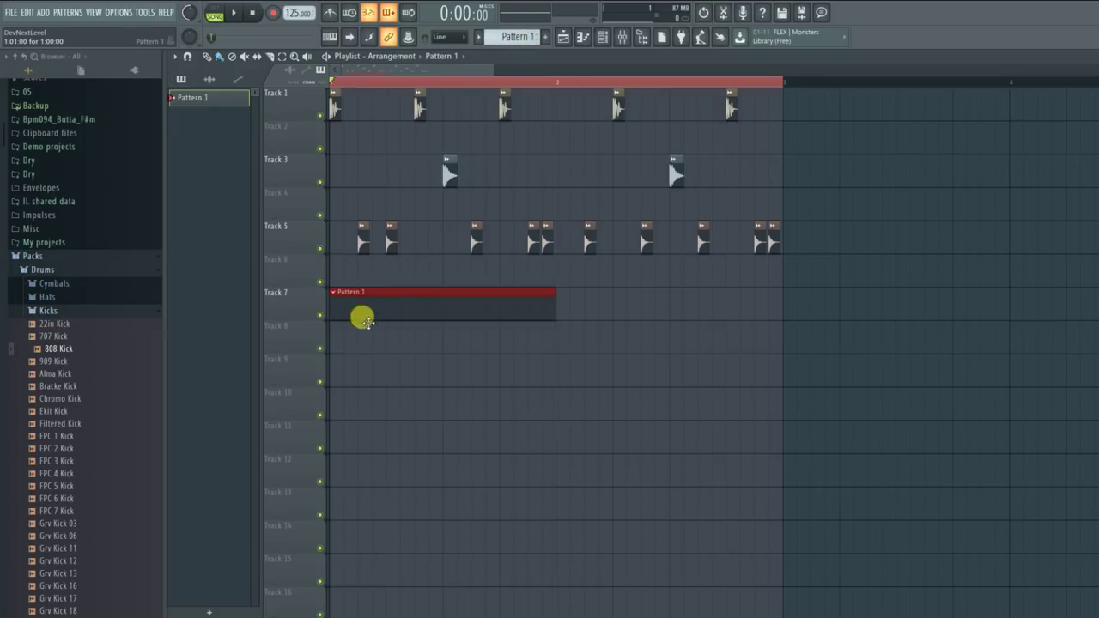
double_click(422, 314)
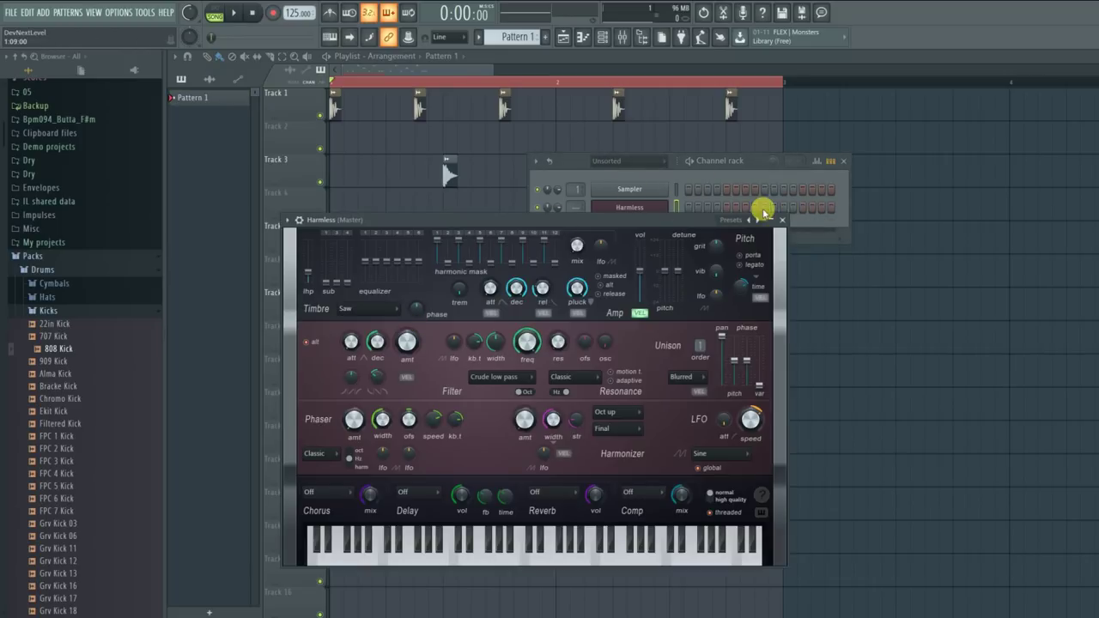
click(757, 220)
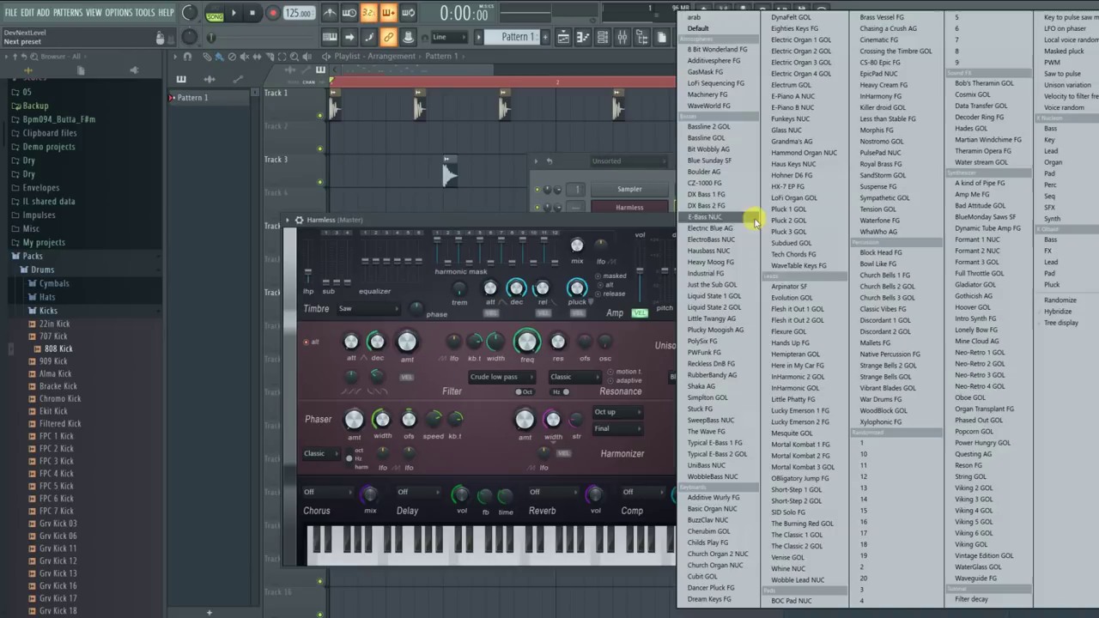
click(722, 127)
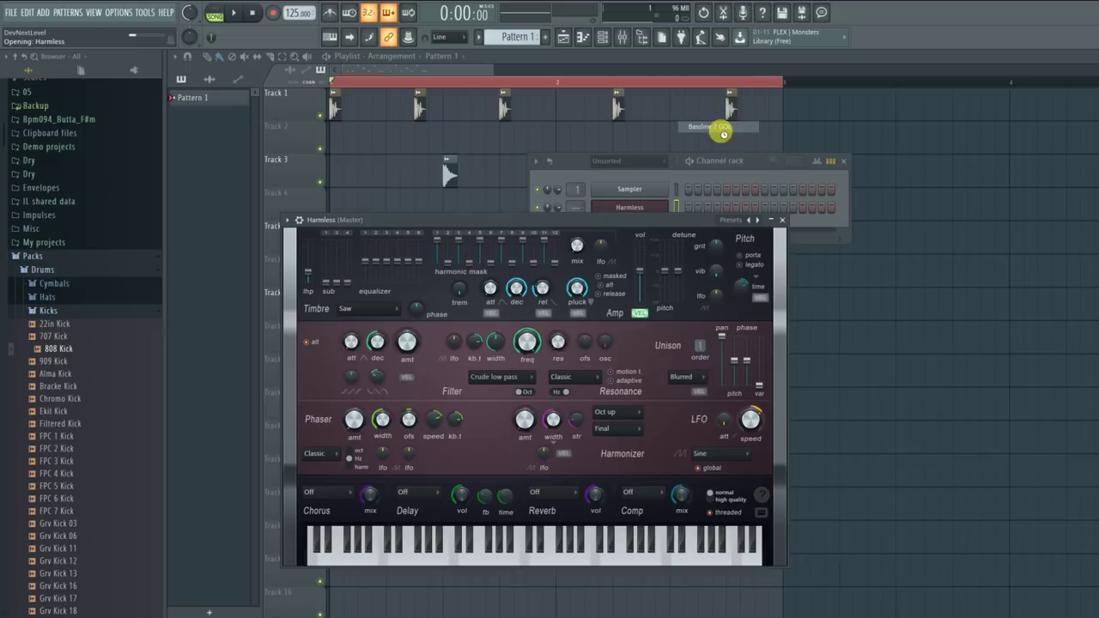
Step: Enable note playing from the computer keyboard, audition the following Harmless presets and settle on Blue Sunday SF
click(329, 36)
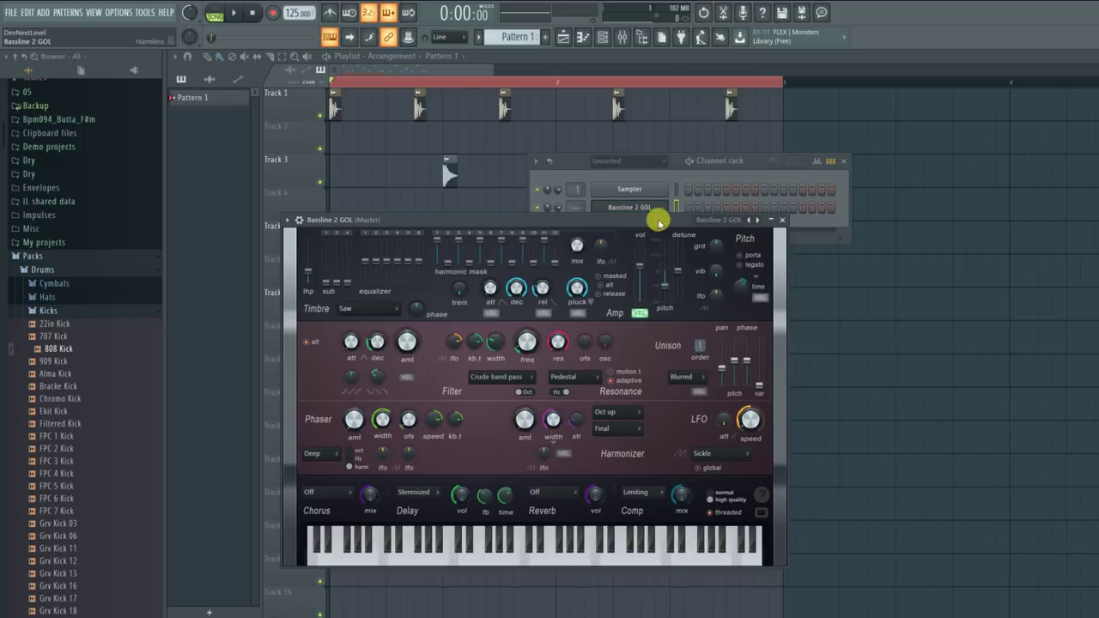
click(758, 221)
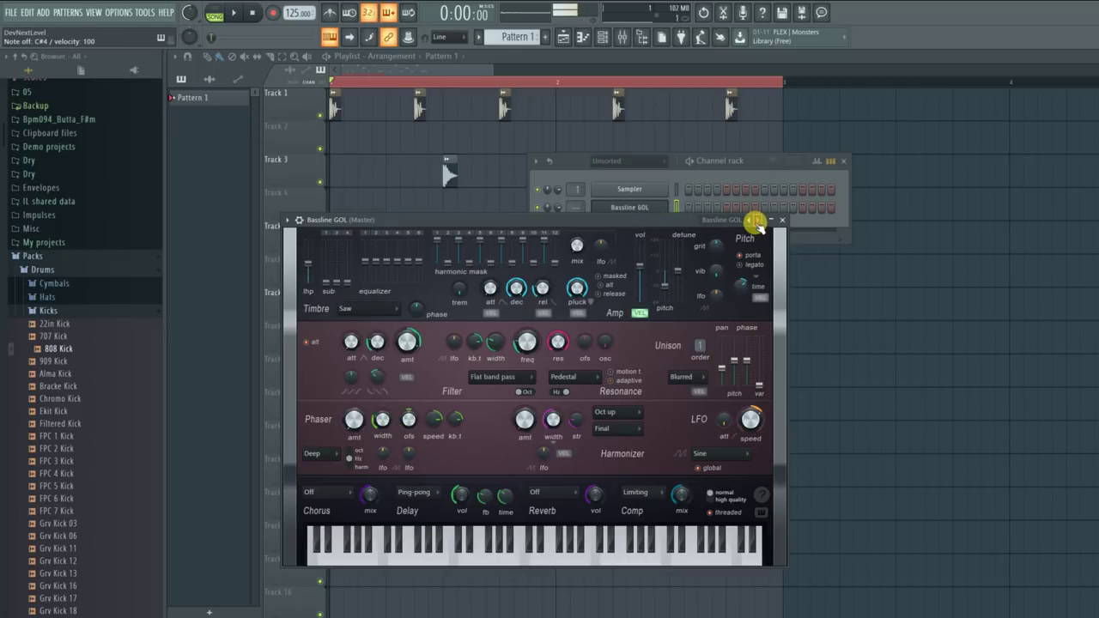
click(758, 221)
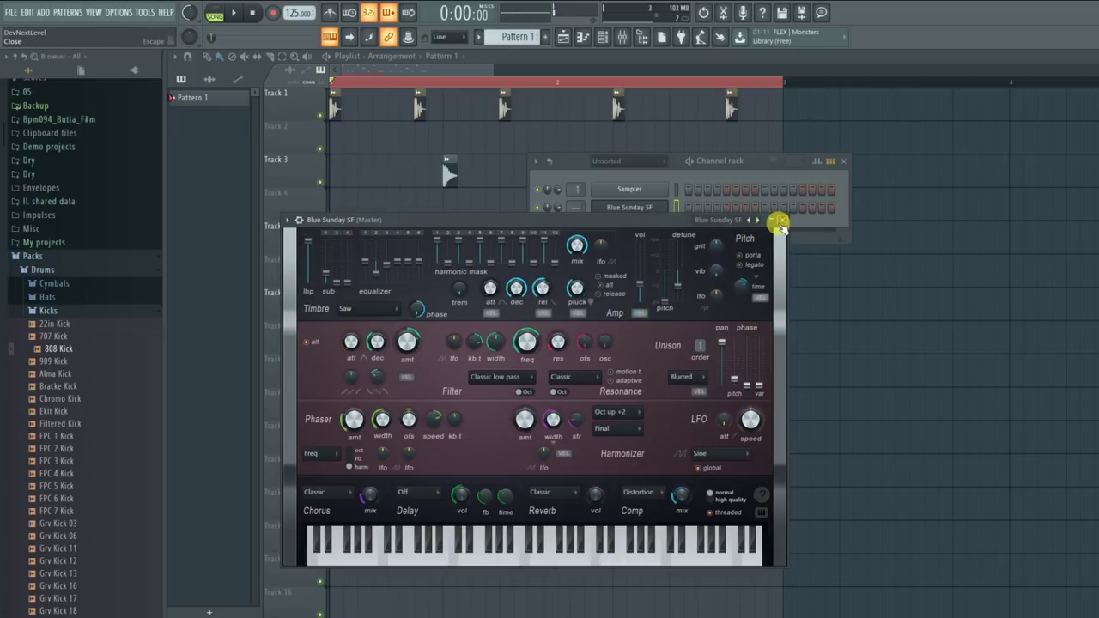
click(782, 220)
Step: Open the Blue Sunday SF channel's piano roll, try a single note in bar 1 and delete it
right_click(668, 207)
click(687, 216)
click(315, 207)
click(563, 37)
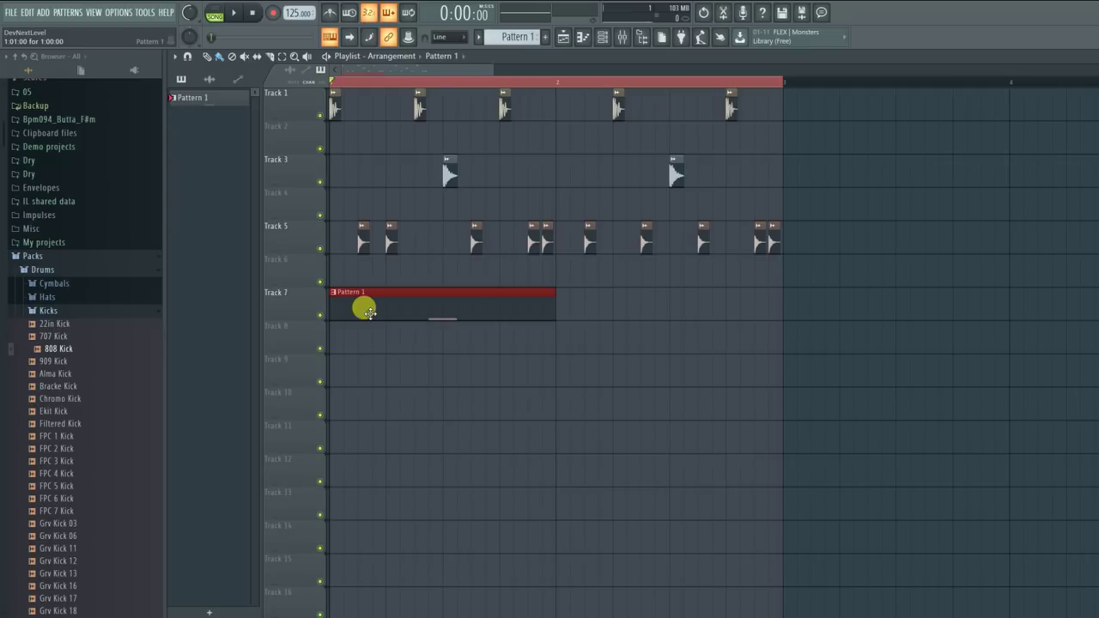
double_click(366, 311)
right_click(327, 211)
scroll(229, 333, down, 2)
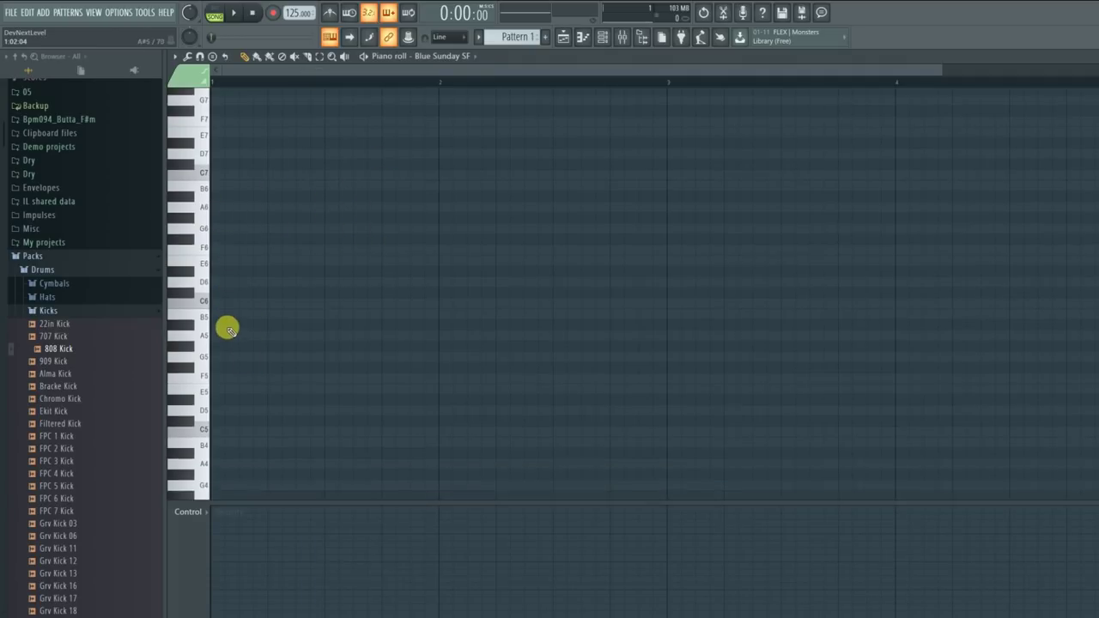
Step: Try half-bar C5 notes at the start of bars 1, 2 and 3, listen to the loop and remove them
click(213, 402)
drag(233, 400, 320, 420)
click(441, 401)
key(space)
click(671, 401)
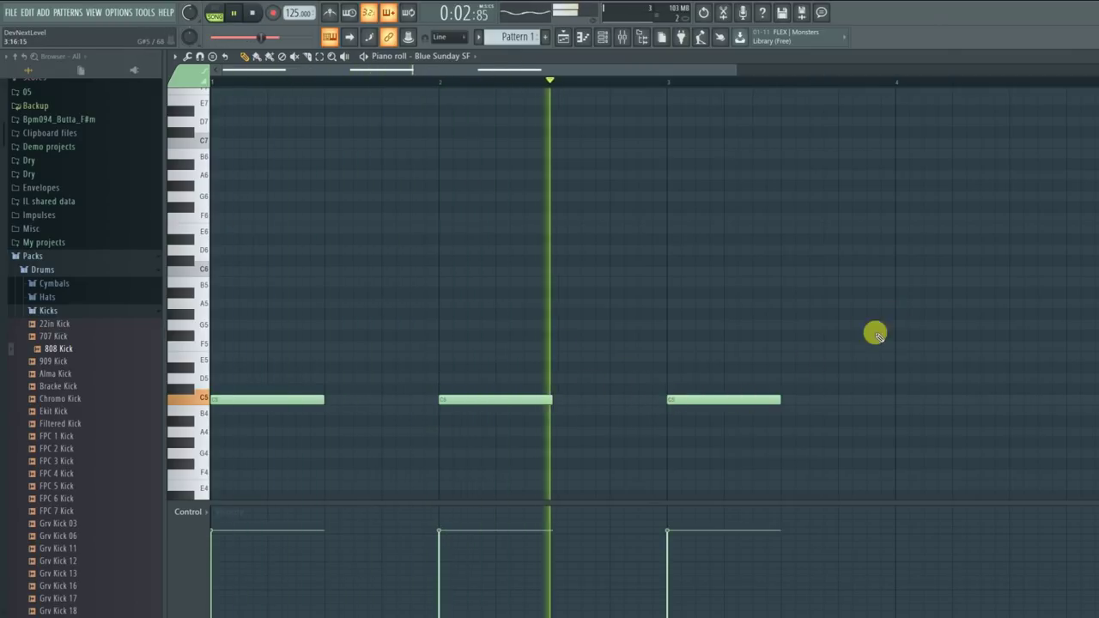
right_click(739, 401)
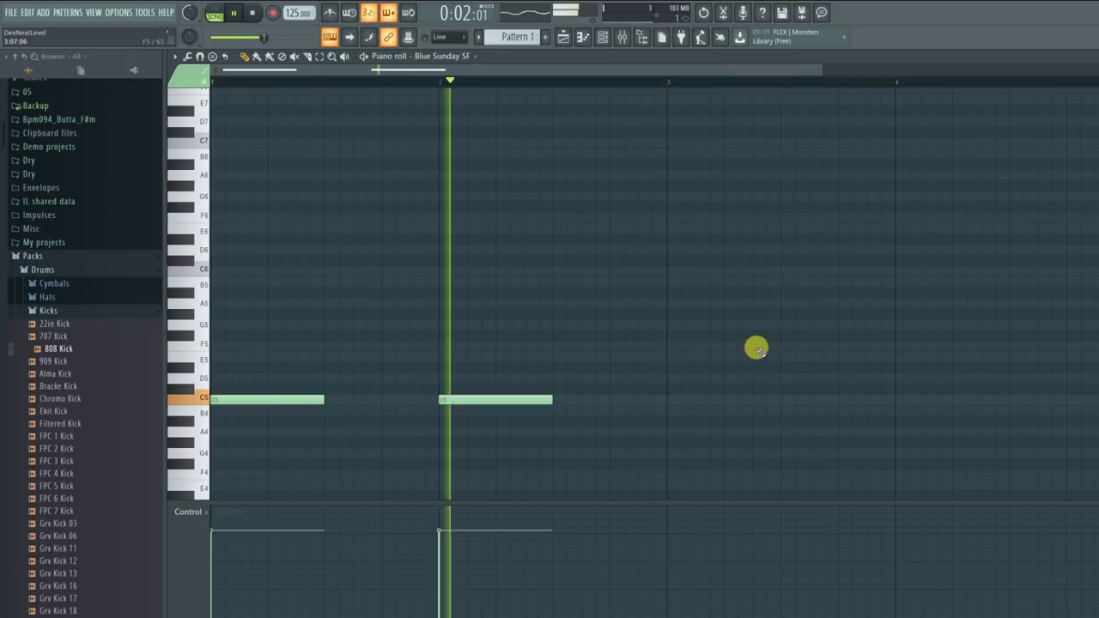
key(space)
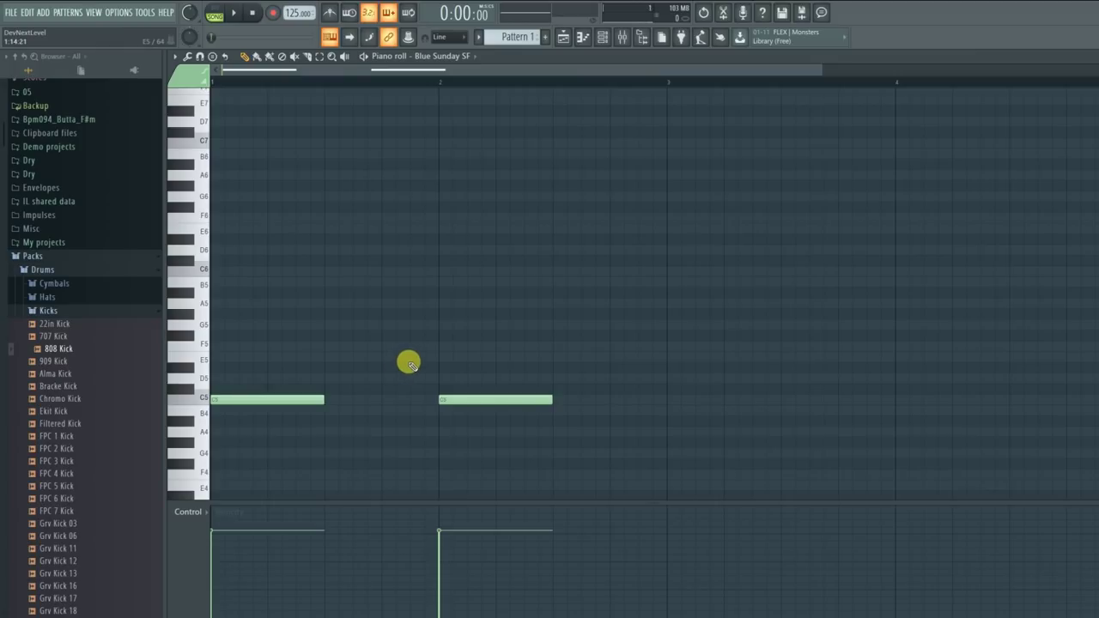
right_click(492, 393)
right_click(312, 400)
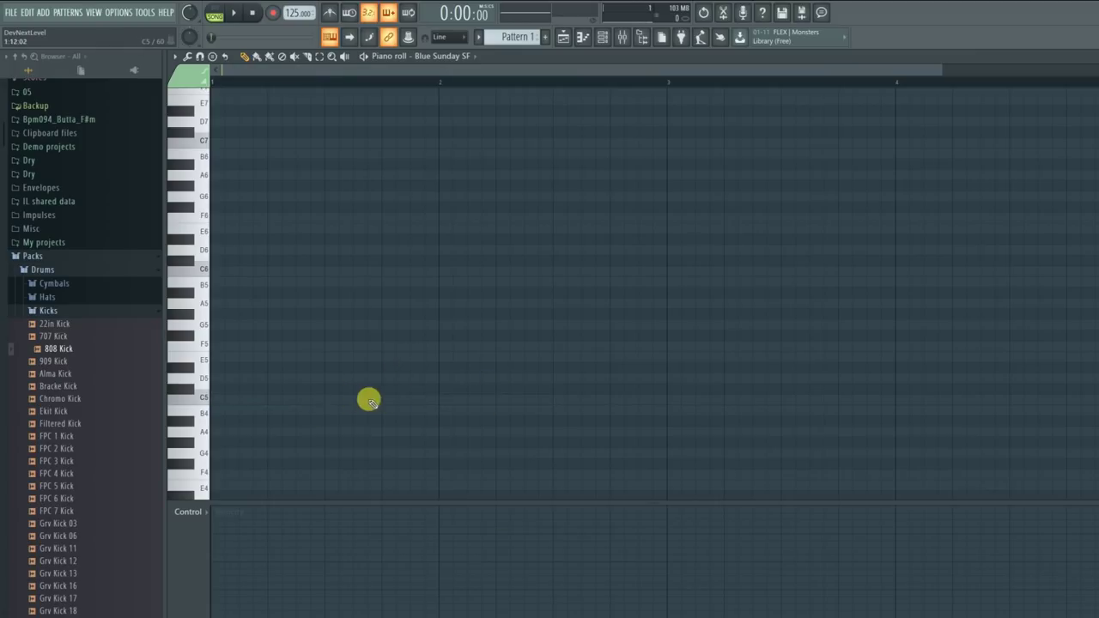
Step: Add one-step notes in bar 1: A#6 at step 3, C7 at step 4, C#7 at step 7 and C7 at step 8
scroll(355, 388, up, 2)
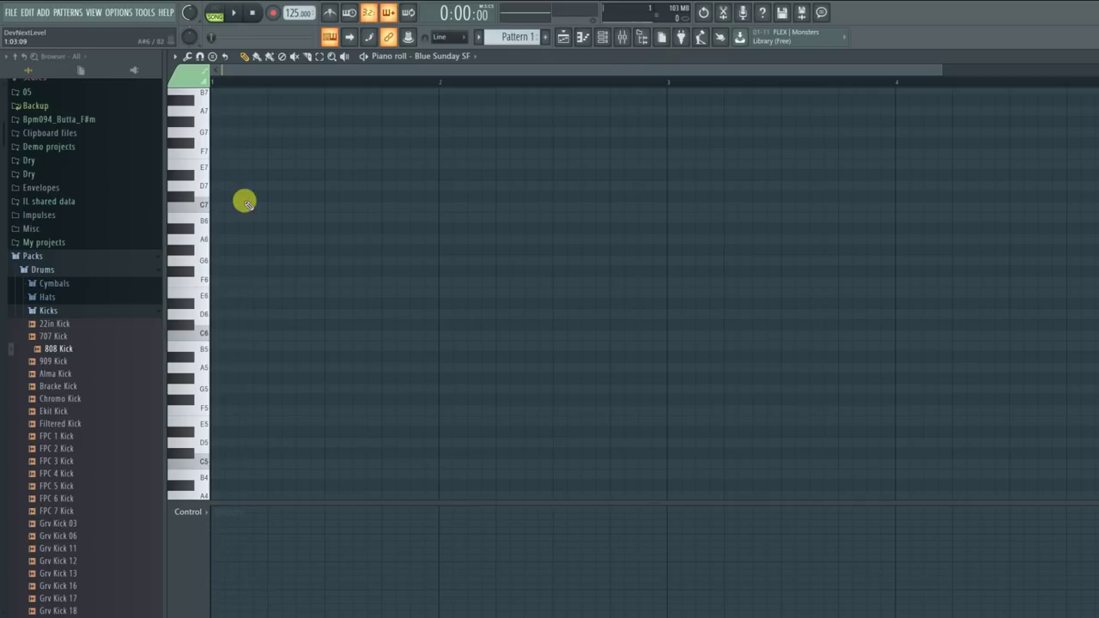
scroll(216, 85, up, 2)
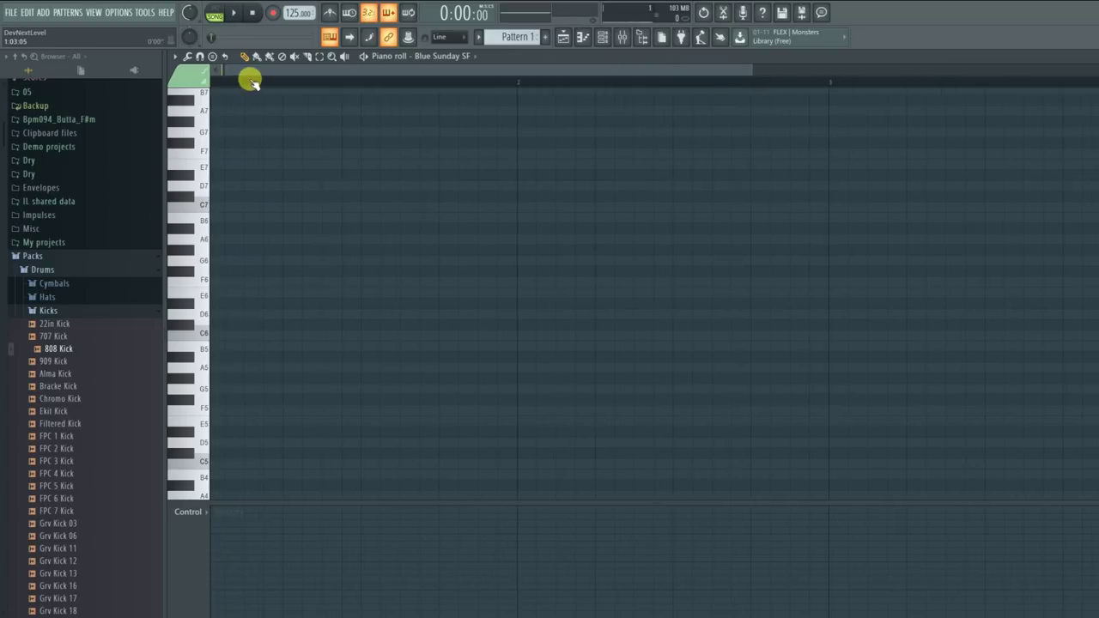
key(space)
key(space)
drag(238, 153, 244, 220)
drag(380, 207, 348, 199)
key(space)
click(347, 207)
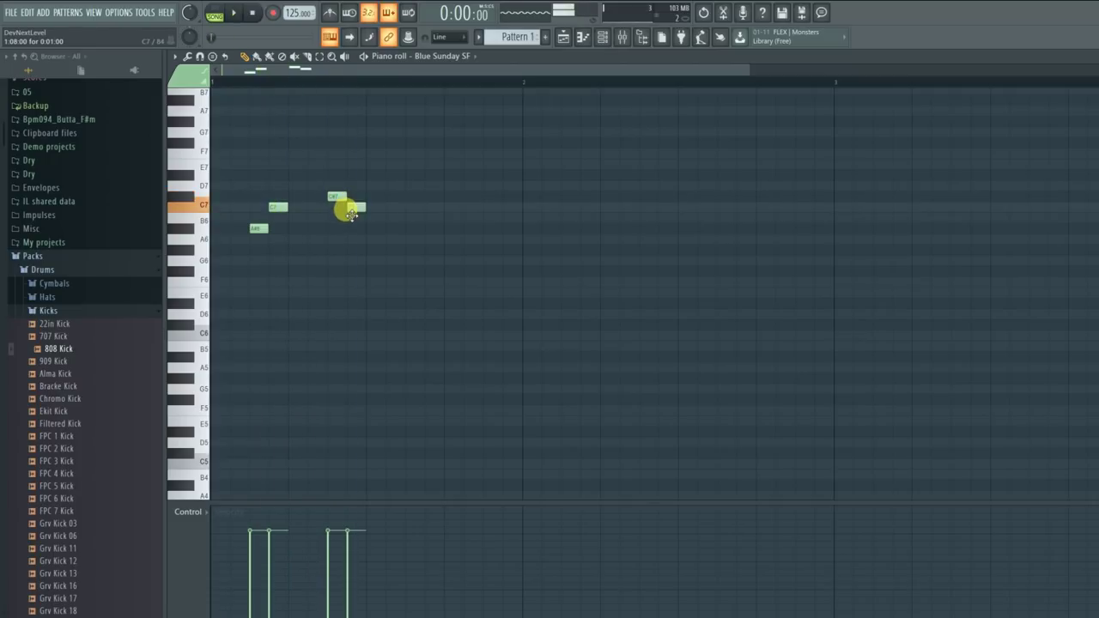
Step: Add A#6 at step 11 and G6 at step 12 of bar 1 and listen to the melody
key(space)
drag(410, 240, 426, 261)
key(space)
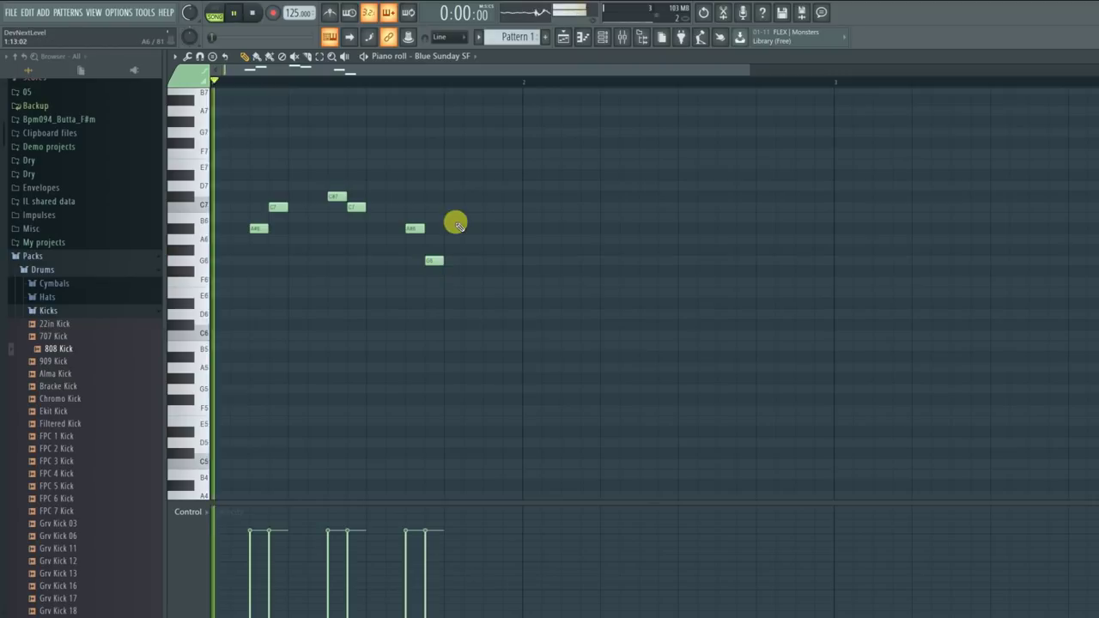
key(space)
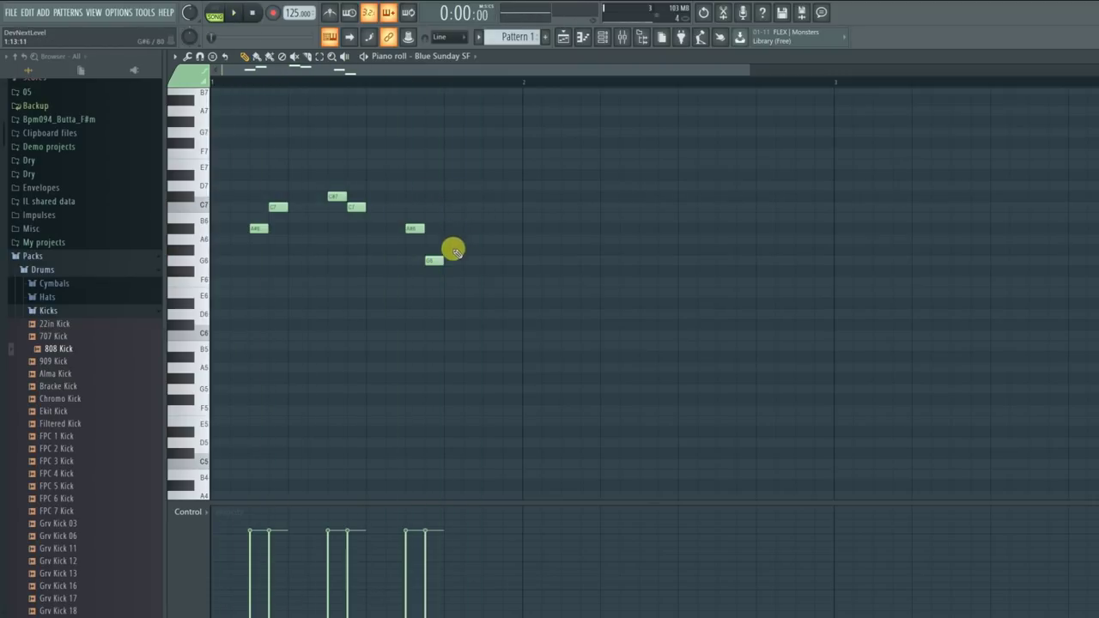
Step: Fill bar 1 steps 13 to 16 with D#7, C#7, A#6 and C7 notes and listen to the melody
mouse_move(445, 213)
mouse_down()
mouse_move(447, 184)
mouse_move(459, 177)
mouse_move(465, 201)
mouse_up()
click(470, 187)
key(space)
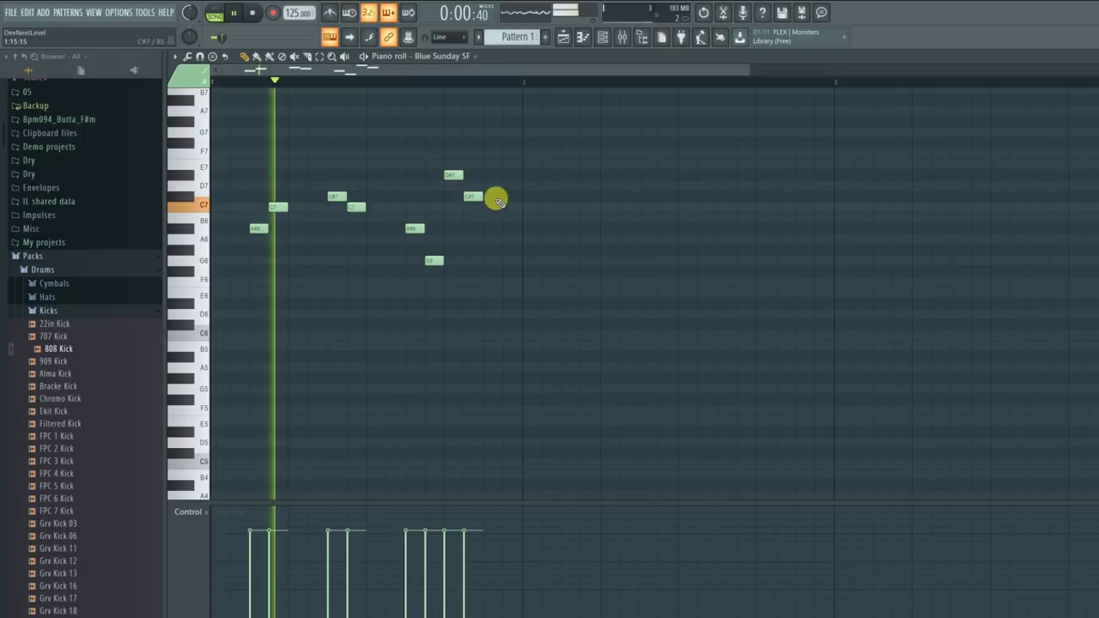
key(space)
mouse_move(488, 223)
mouse_down()
mouse_move(487, 246)
mouse_move(489, 224)
mouse_up()
click(505, 207)
key(space)
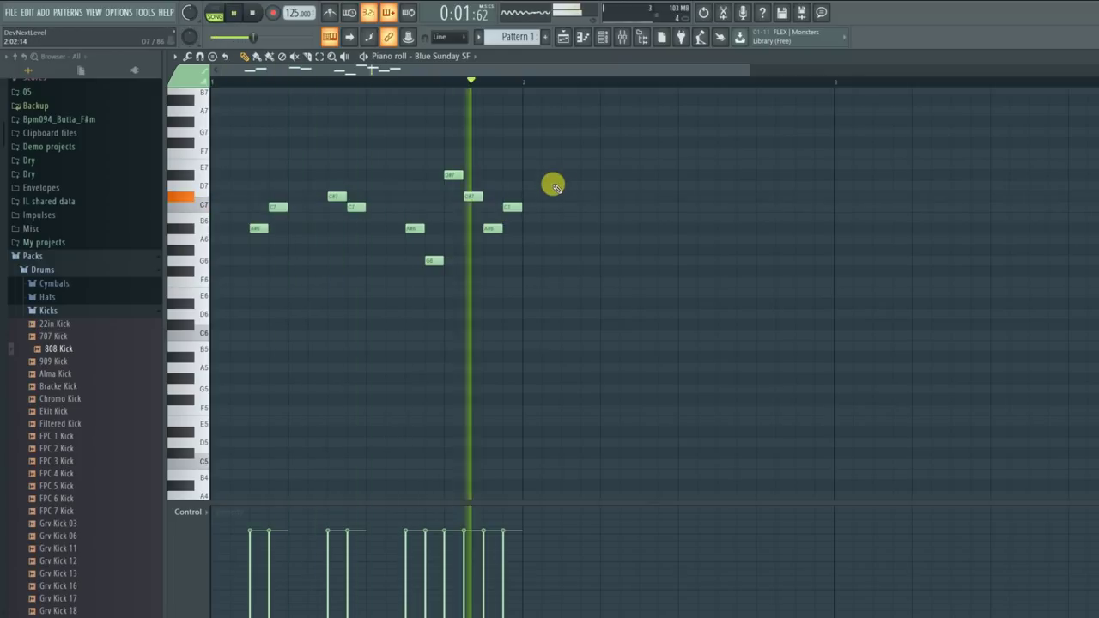
key(space)
key(space)
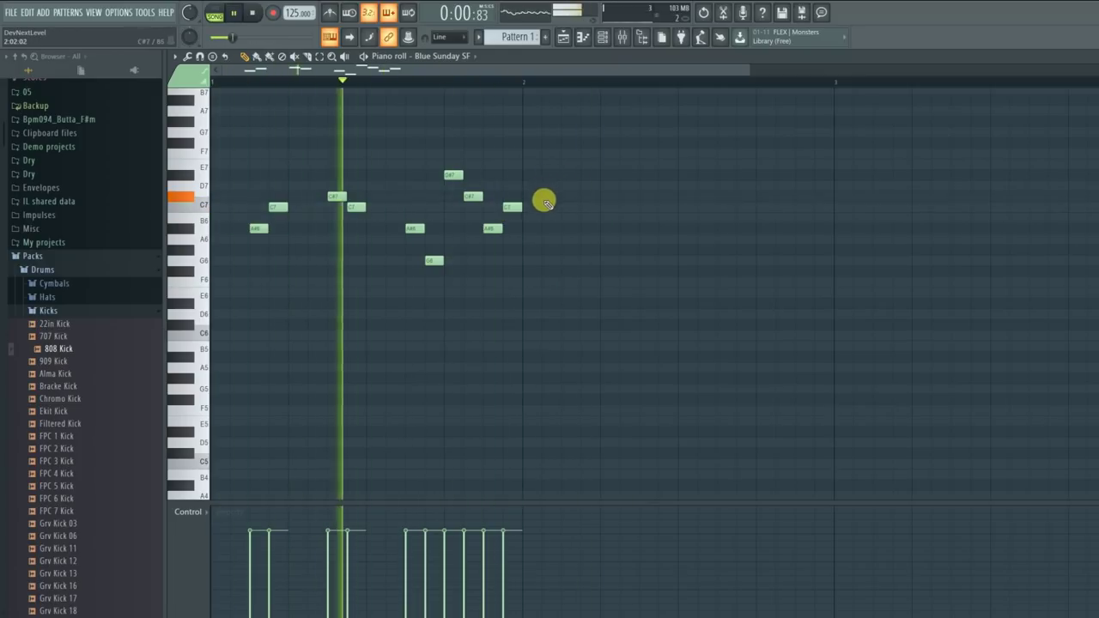
key(space)
Step: Add notes in bar 2: A#6 at step 3, C7 at step 4, C#7 at step 7 and D#7 at step 8, and listen
click(565, 229)
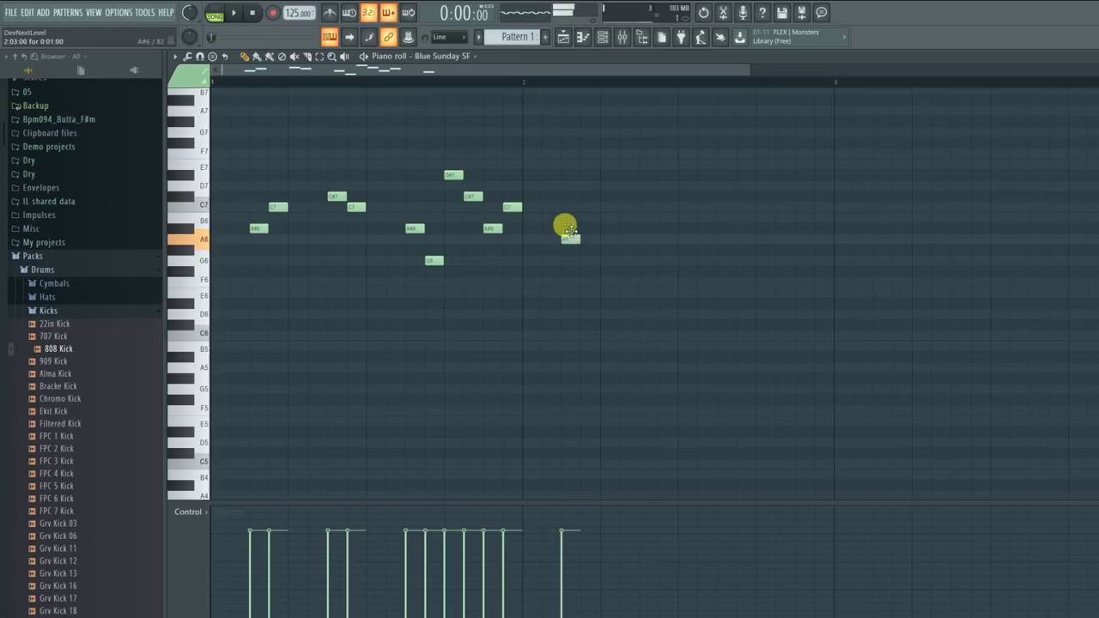
click(585, 207)
click(644, 198)
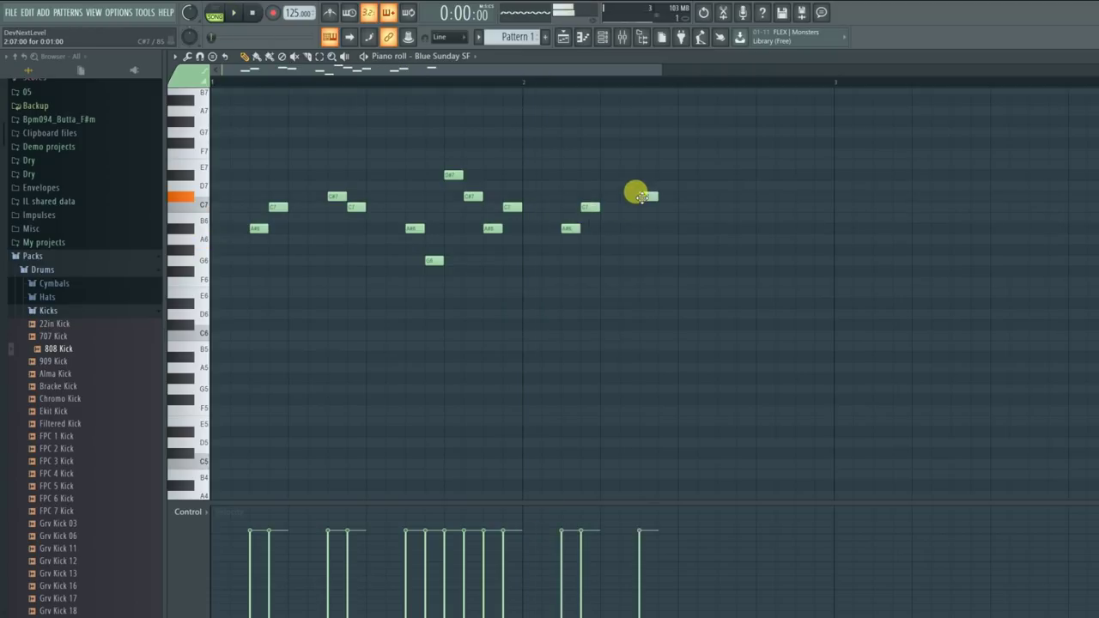
click(665, 177)
key(space)
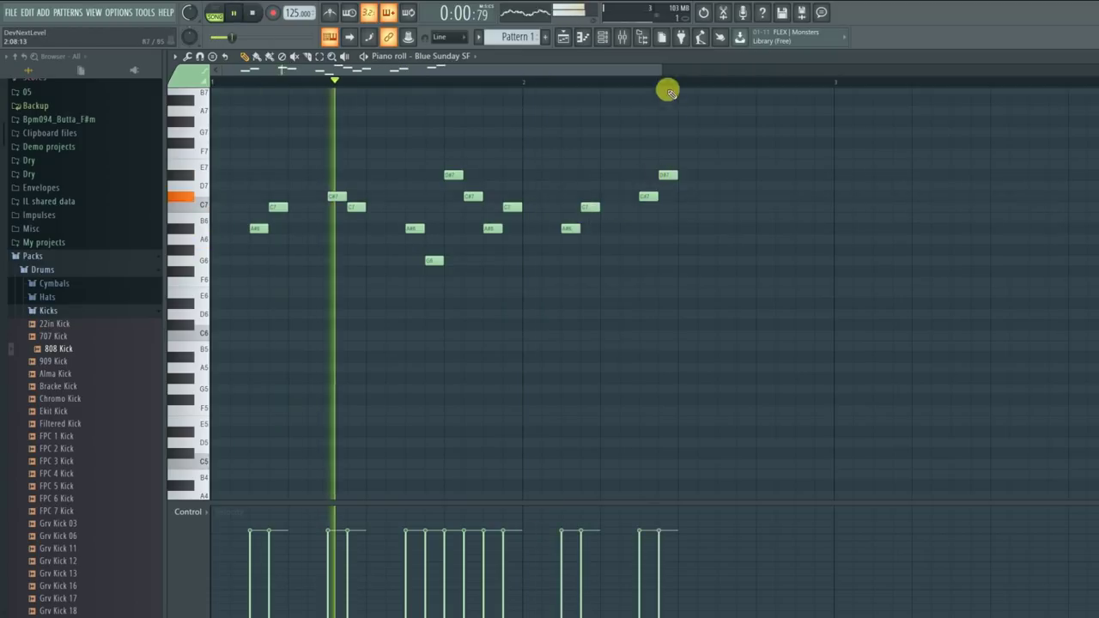
scroll(645, 71, down, 3)
key(space)
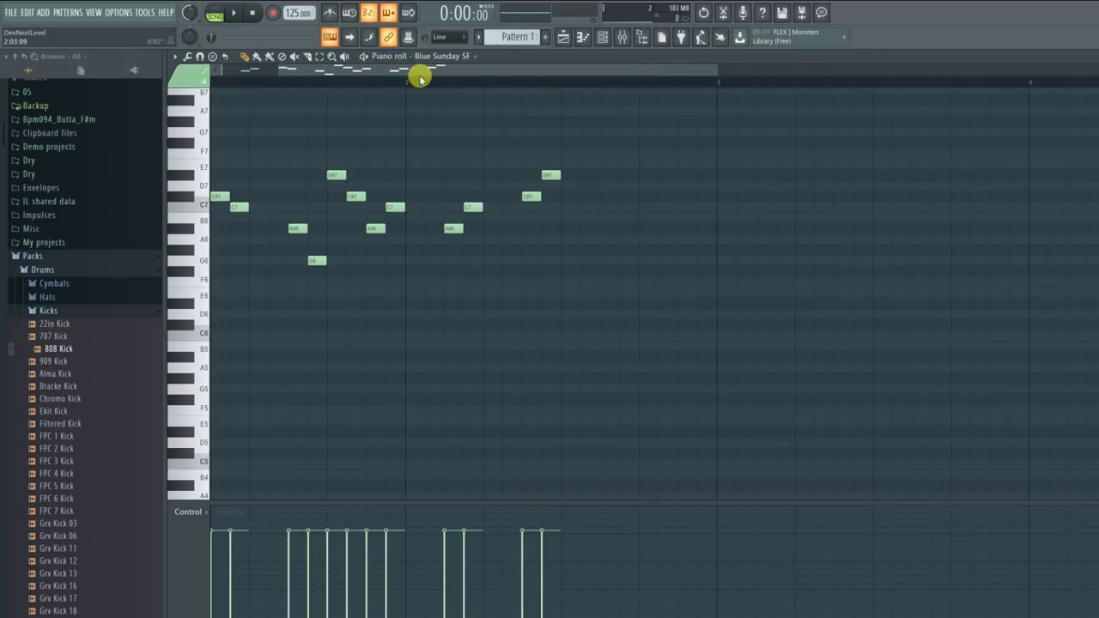
key(space)
key(space)
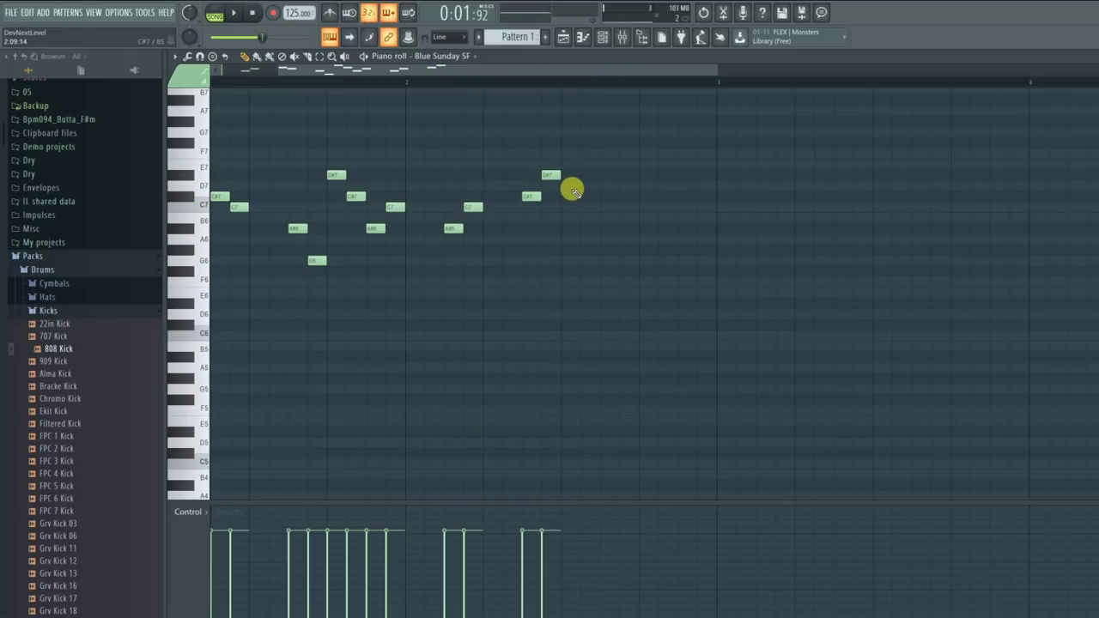
Step: Try an E7 note at step 9 of bar 2 and delete it with the notes at steps 7 and 8
drag(567, 145, 568, 169)
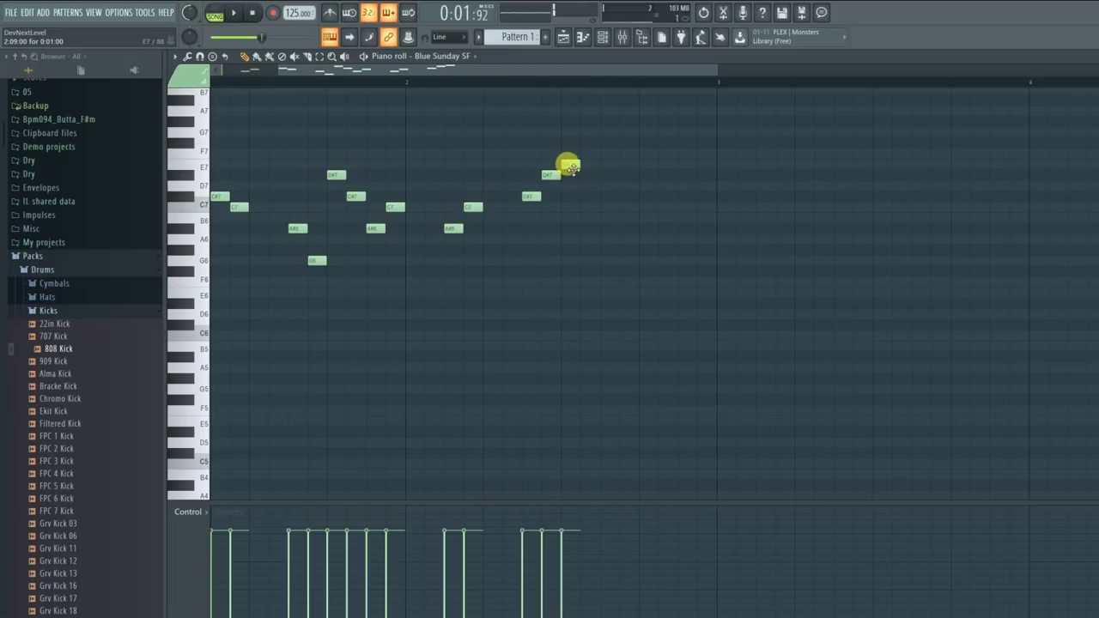
right_click(571, 166)
right_click(552, 175)
right_click(533, 195)
Step: Set playback to start from bar 2 and add a G6 note at step 2 of that bar
key(space)
key(space)
click(406, 83)
key(space)
drag(422, 225, 425, 260)
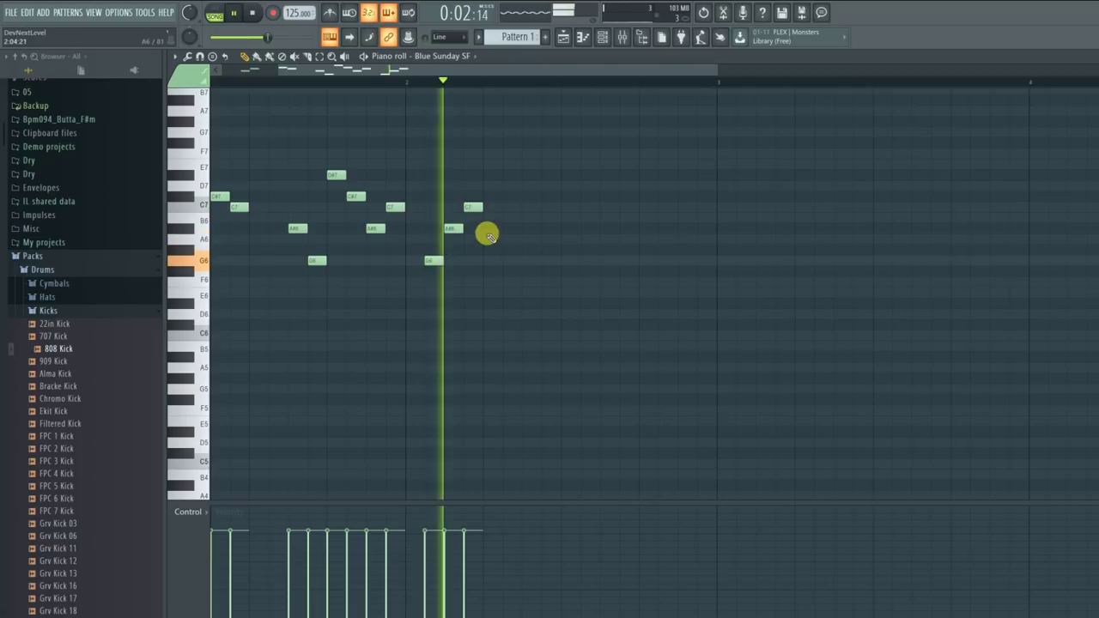
key(space)
Step: Add C#7 at step 7 of bar 2, try and remove a note at step 9, and listen to the result
mouse_move(520, 181)
mouse_down()
mouse_move(525, 216)
mouse_move(530, 184)
mouse_up()
key(space)
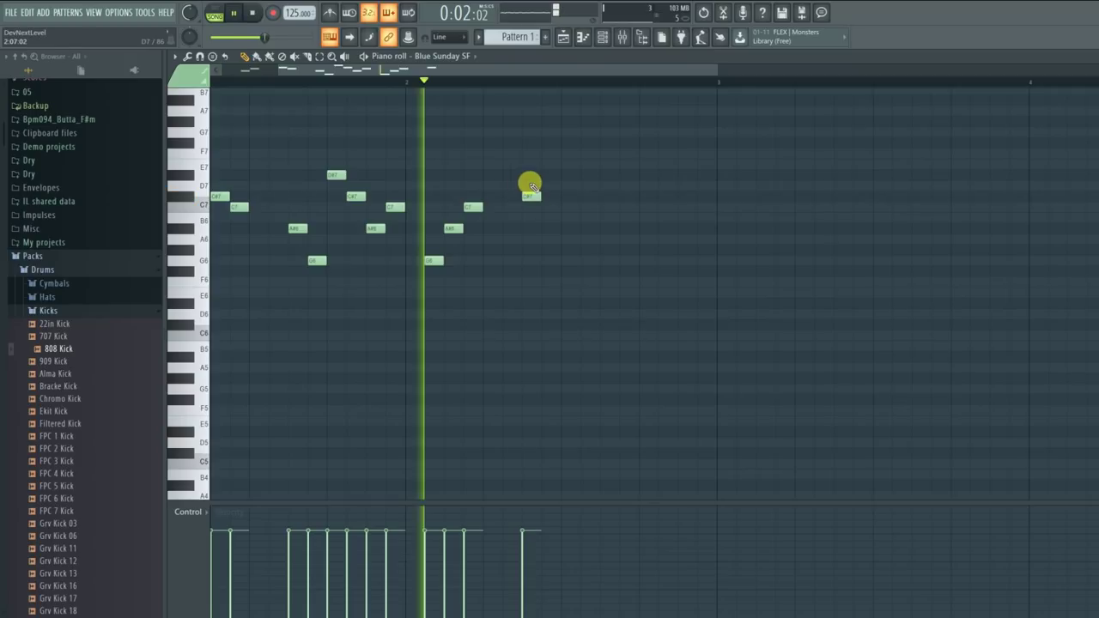
key(space)
click(572, 180)
right_click(571, 177)
key(space)
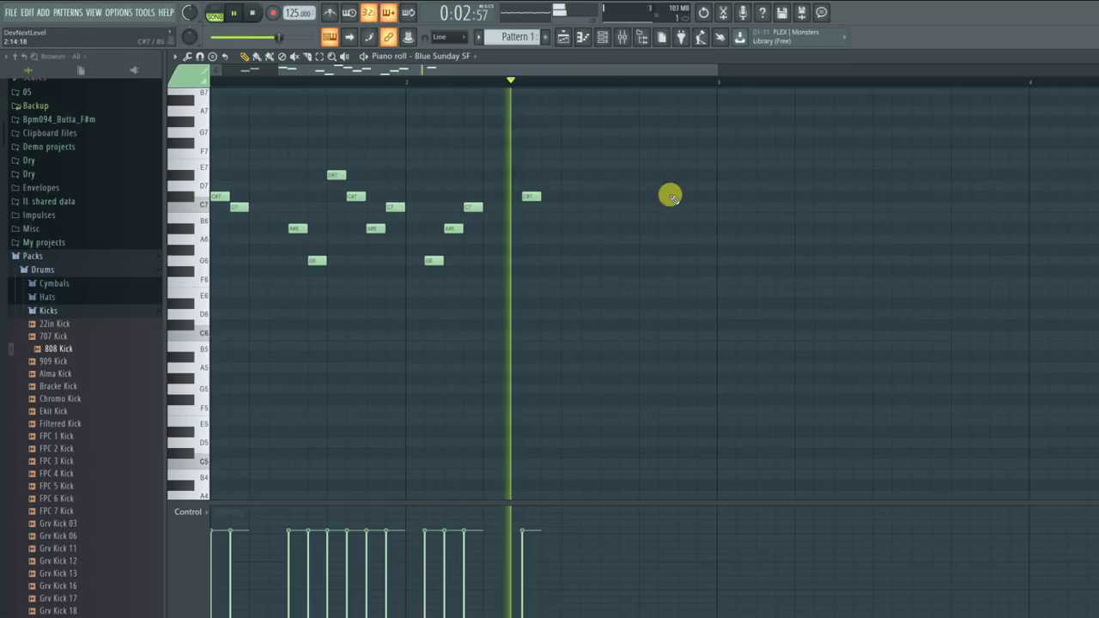
key(space)
Step: Add D#7, C#7 and C7 notes at steps 11, 12 and 13 of bar 2 and listen to the ending
click(601, 176)
click(624, 197)
click(644, 207)
key(space)
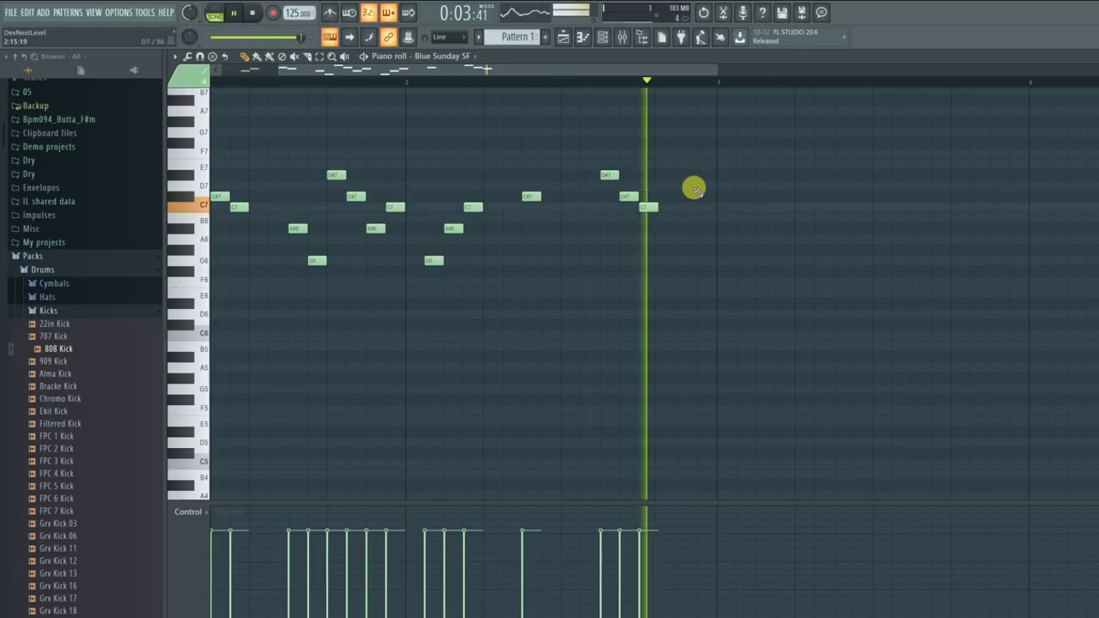
key(space)
Step: Add A#6 at step 15 and C7 at step 16 of bar 2, delete the C7 at step 13 and listen
click(681, 238)
click(684, 228)
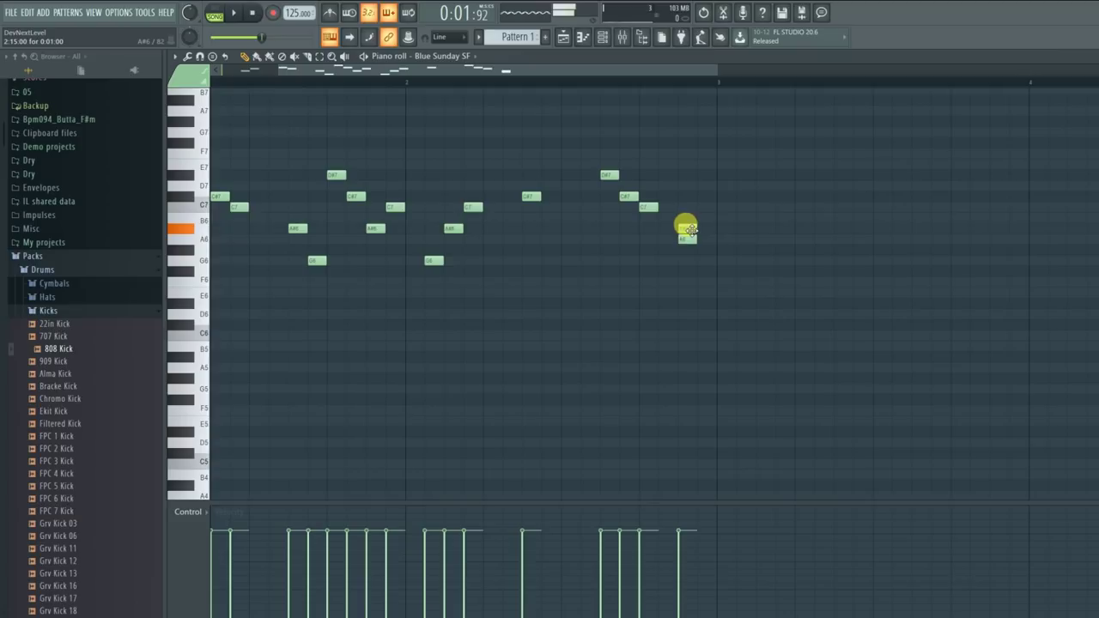
click(704, 207)
key(space)
right_click(645, 208)
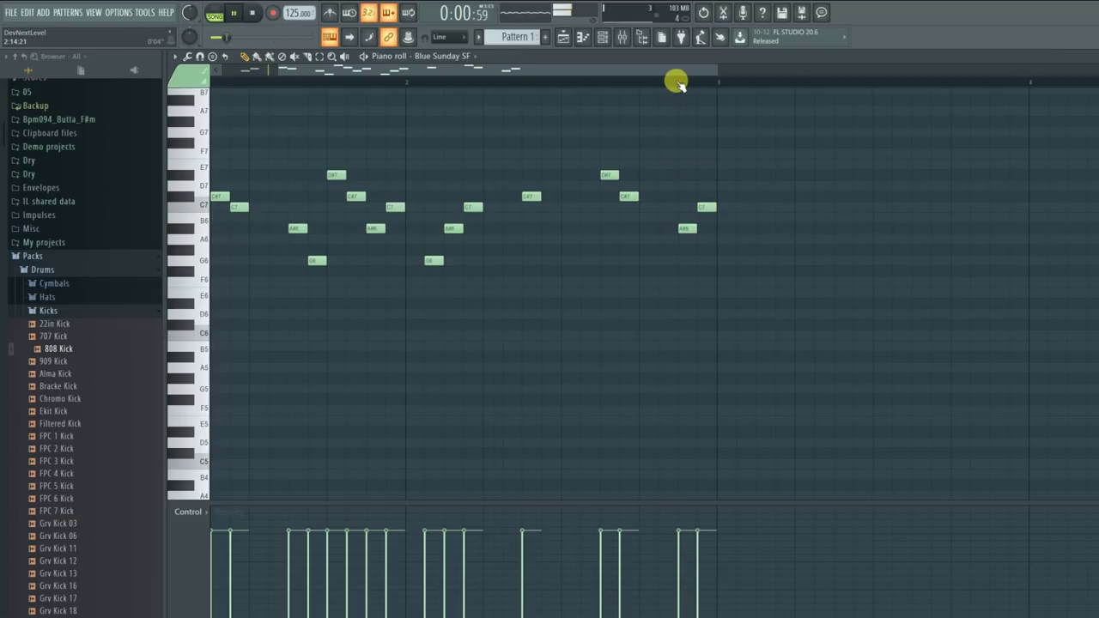
scroll(677, 80, down, 3)
key(space)
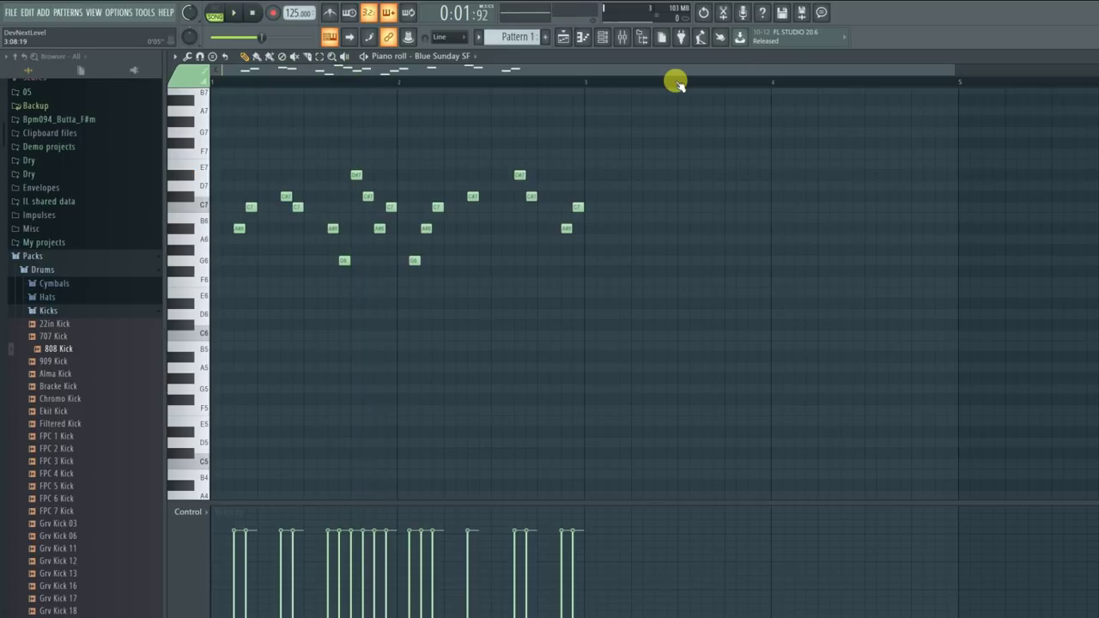
Step: Transpose all notes of the melody down two octaves, listen to the result and return the playback start to bar 1
drag(612, 156, 187, 347)
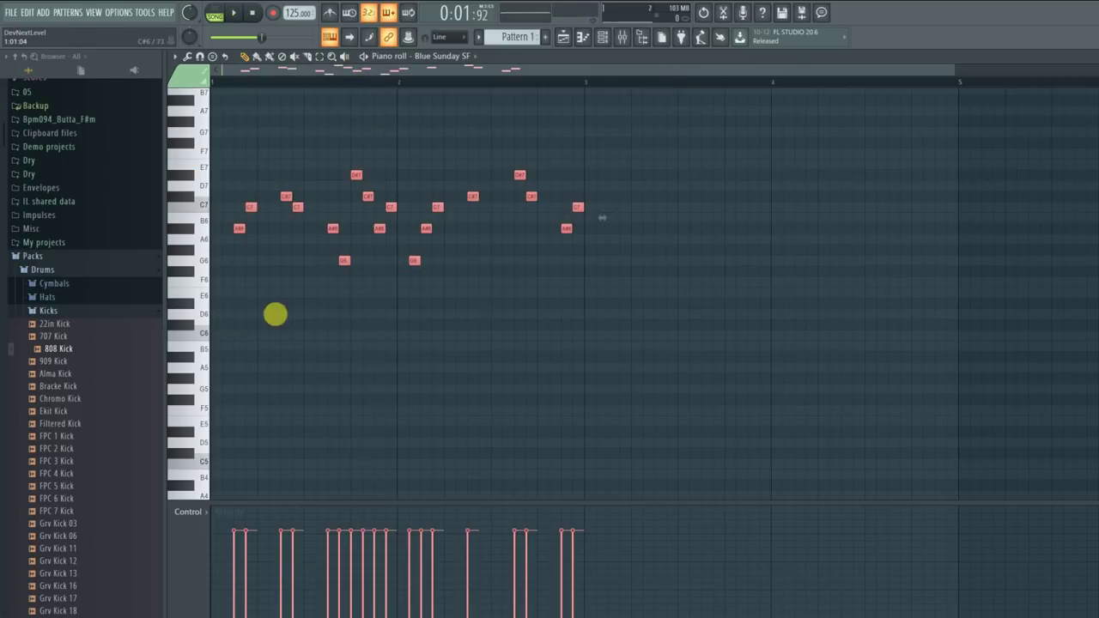
key(ctrl+Down)
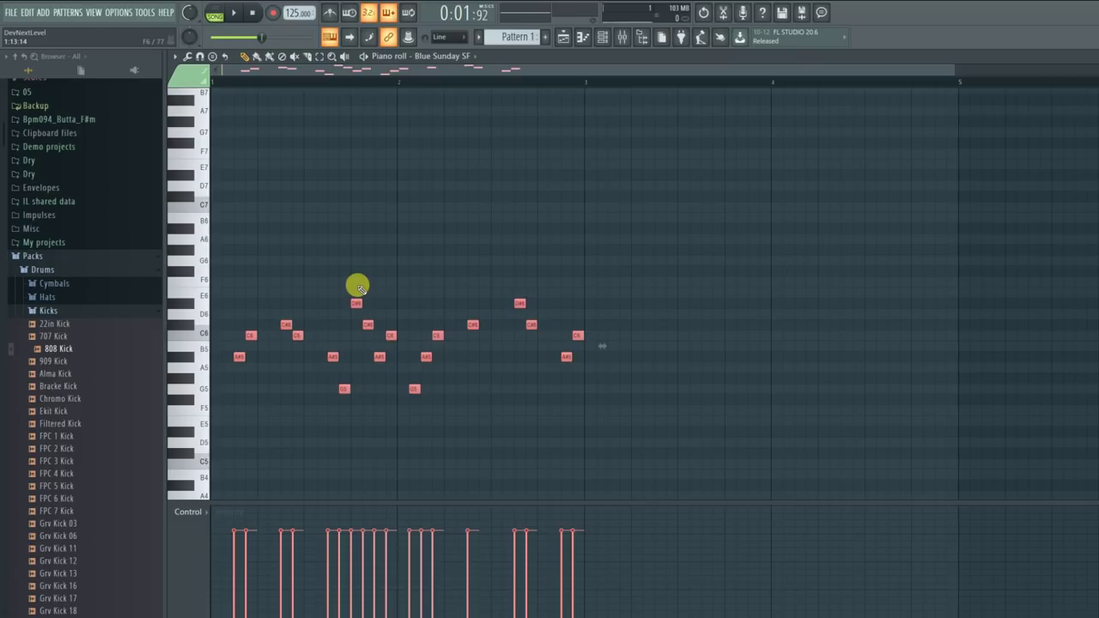
key(ctrl+Down)
scroll(386, 290, down, 2)
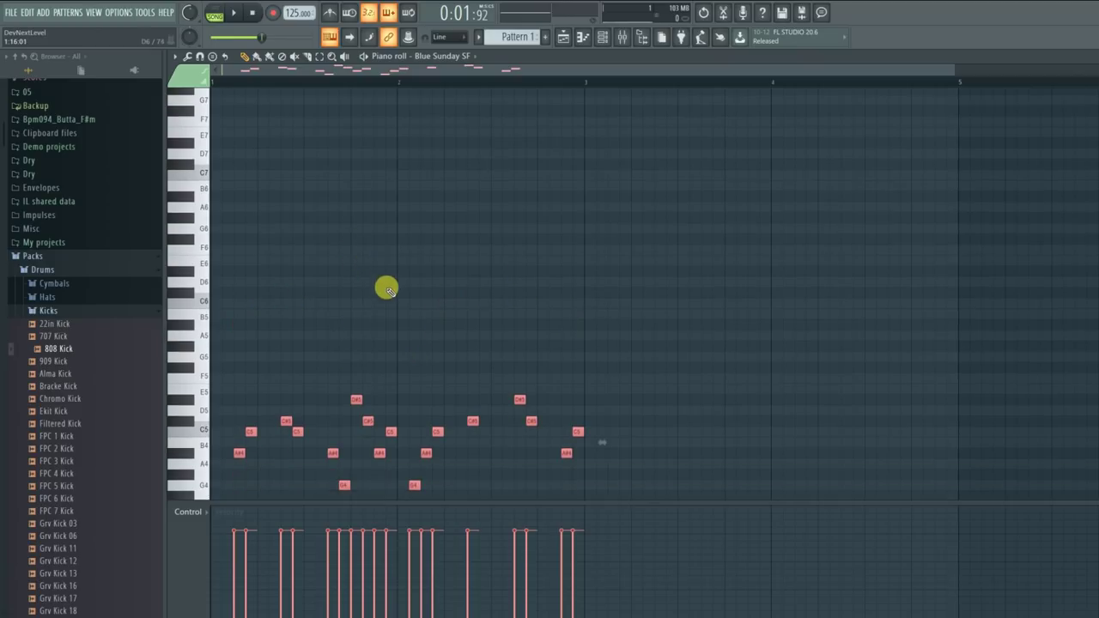
key(space)
key(space)
drag(231, 86, 213, 86)
Step: Show the playlist and mute Track 7, which holds the melody pattern
click(601, 37)
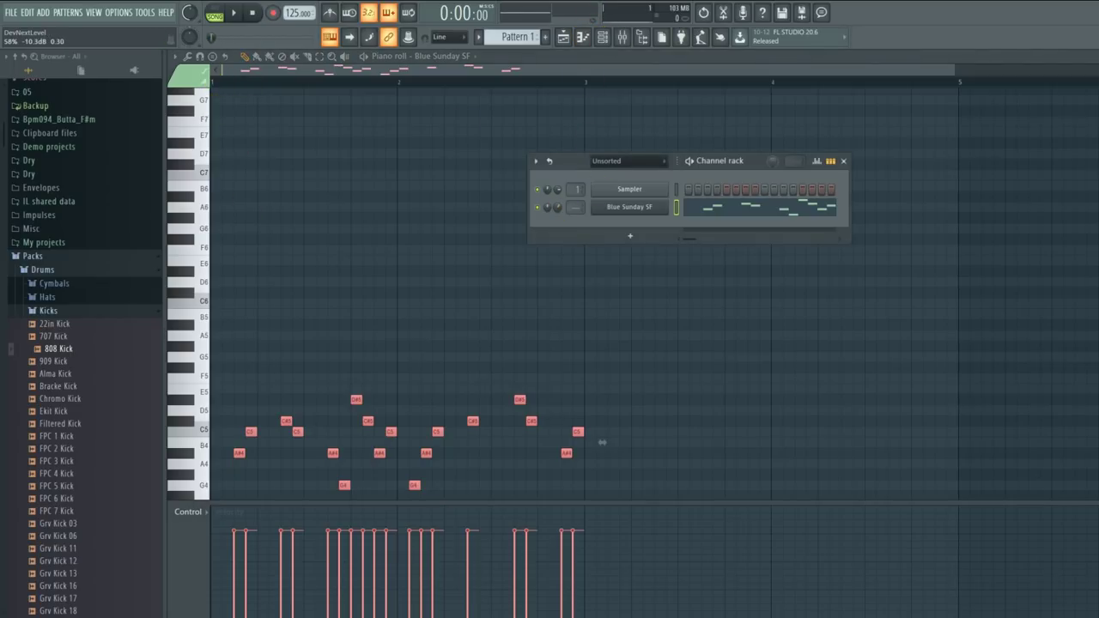
click(565, 37)
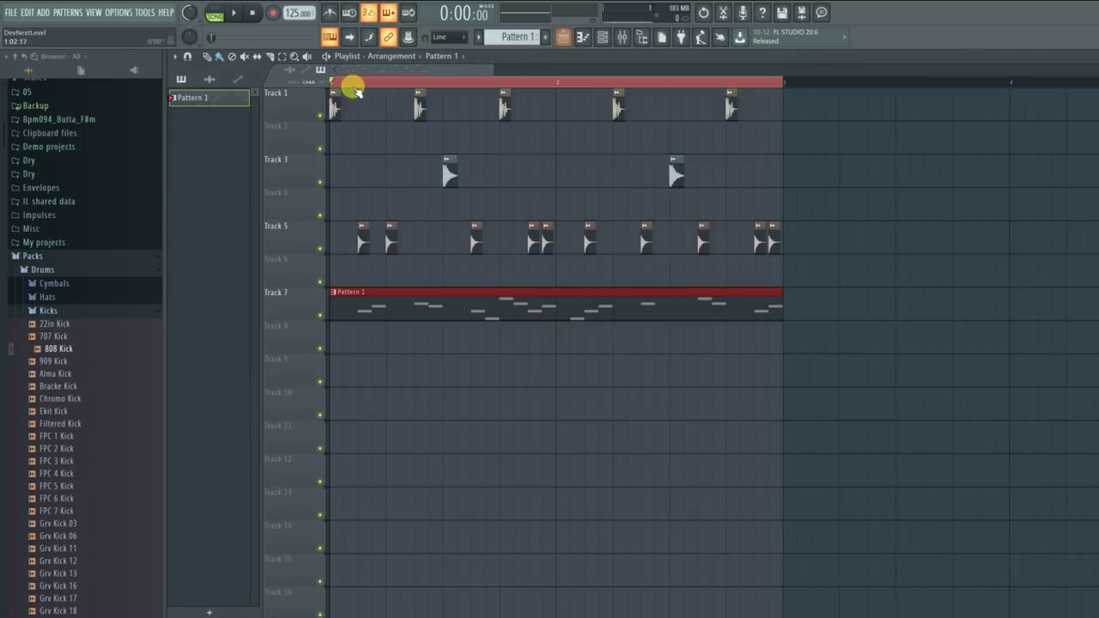
click(320, 316)
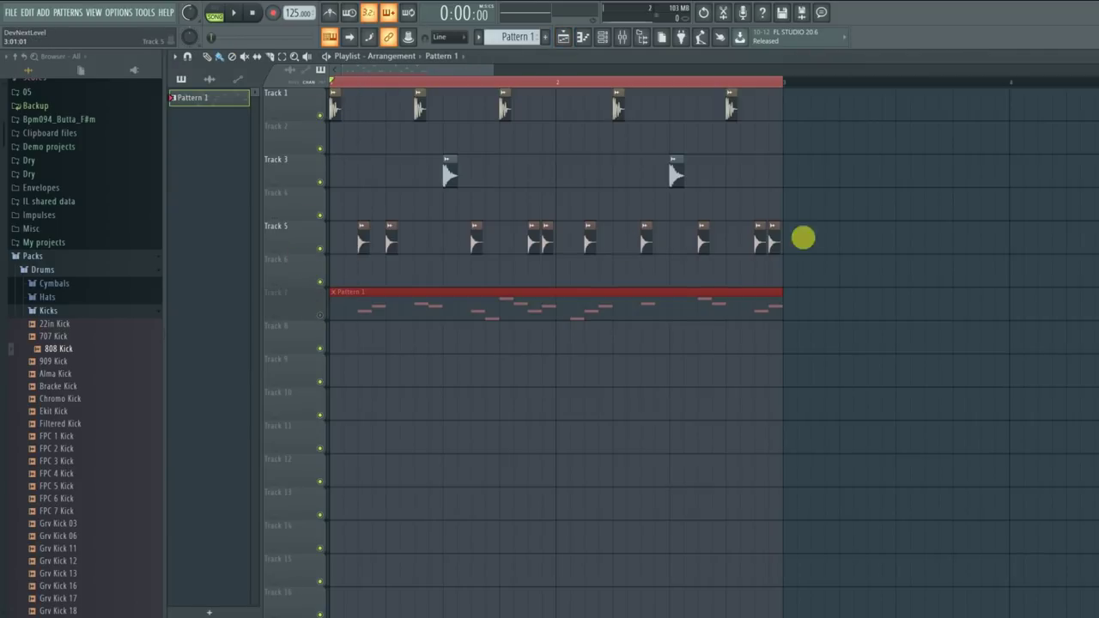
Step: Create Pattern 2, place it at bar 1 on Track 8 and open the piano roll for an FL Keys channel
click(527, 39)
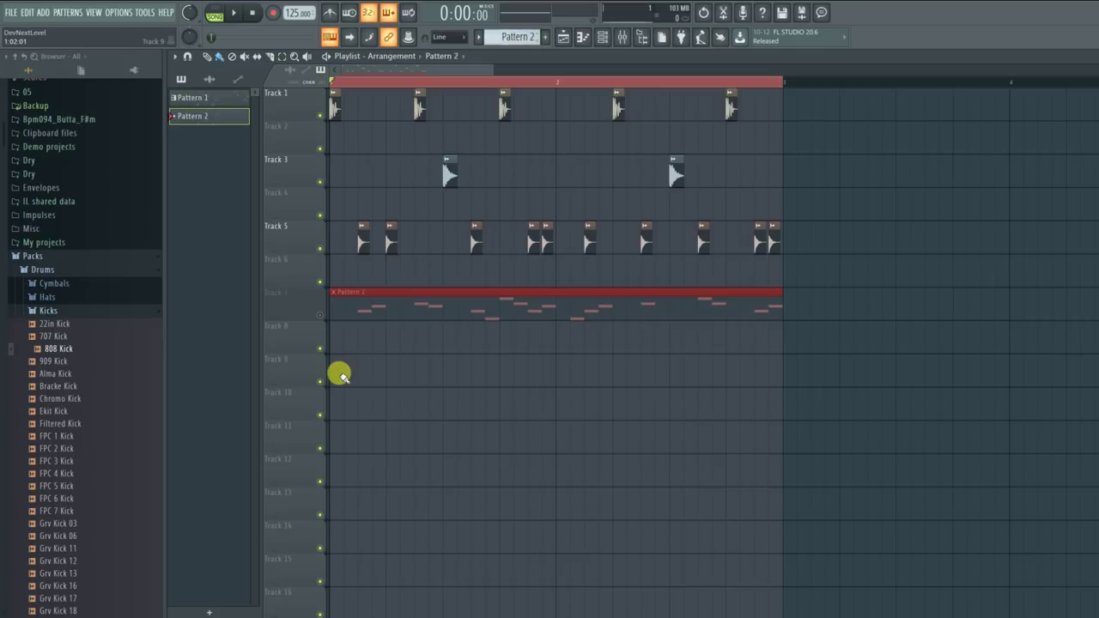
click(360, 348)
double_click(381, 338)
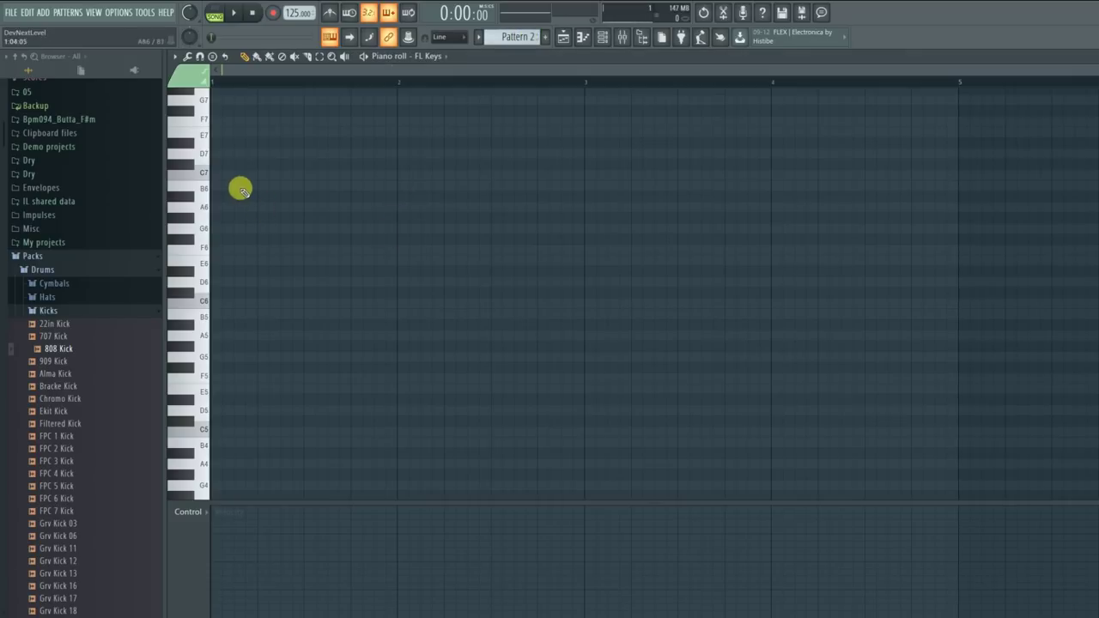
Step: Draw one-bar chords of C6, D#6 and G6 in bar 1 and A#5, D6 and F6 in bar 2, and listen
mouse_move(214, 282)
mouse_down()
mouse_move(211, 304)
mouse_move(216, 266)
mouse_move(213, 277)
mouse_up()
click(220, 230)
drag(256, 193, 397, 323)
key(space)
key(space)
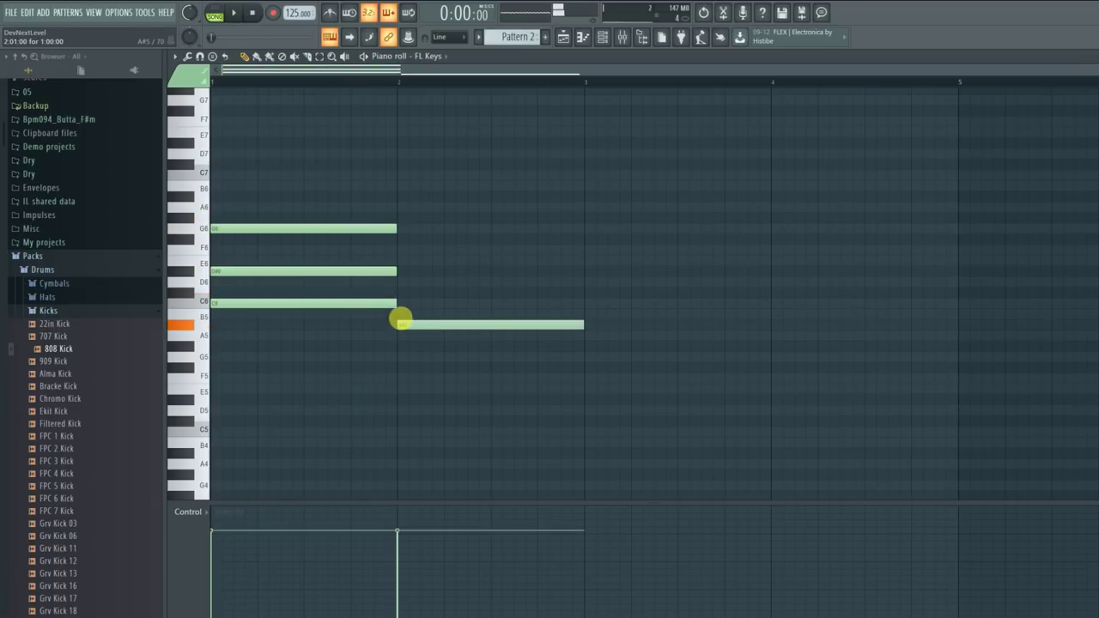
click(398, 283)
click(397, 250)
key(space)
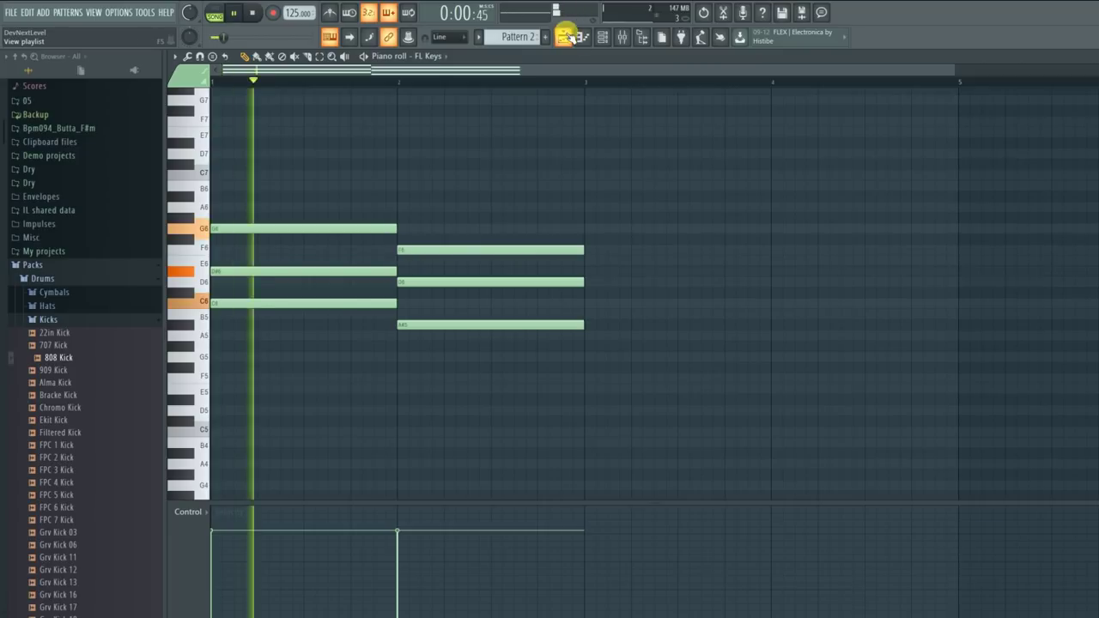
Step: Listen to the chord pattern together with the drums in the playlist and check its channel in the channel rack
click(564, 36)
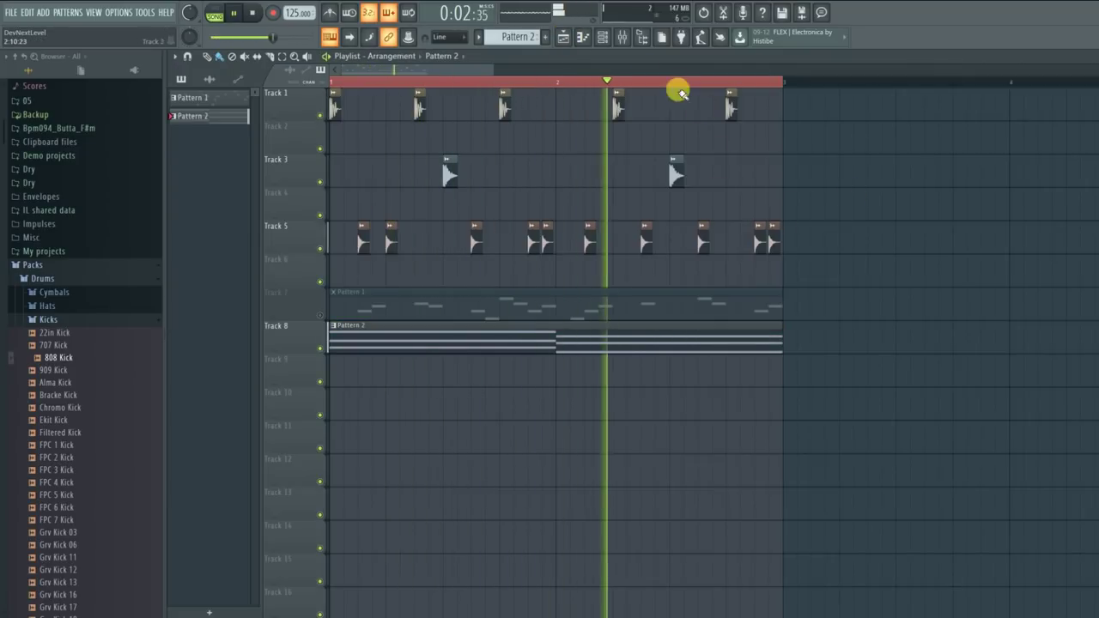
click(601, 36)
key(space)
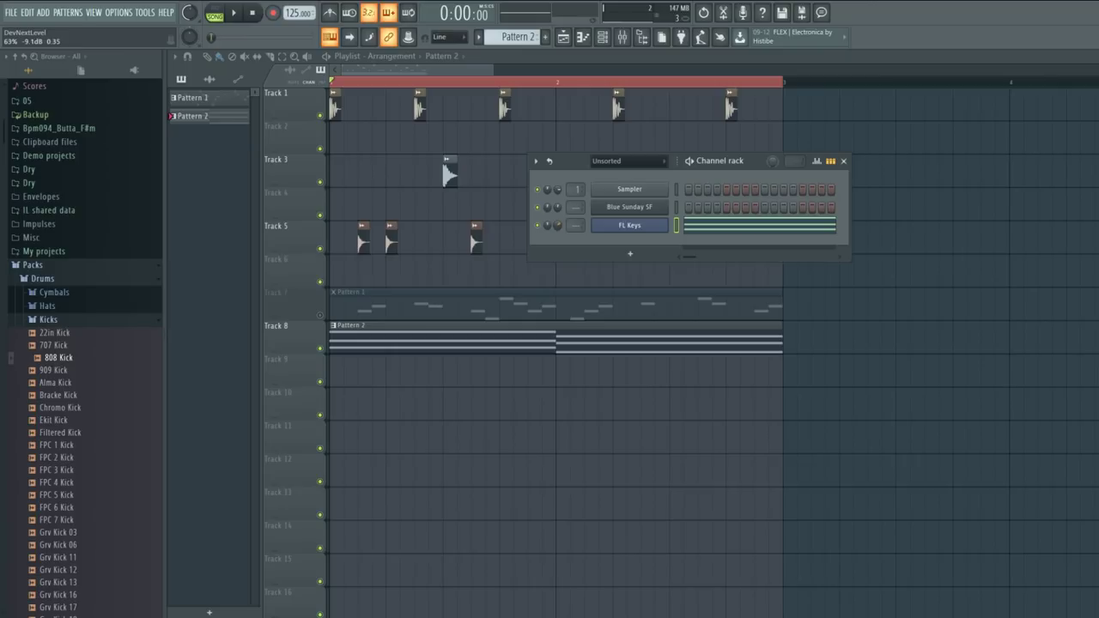
key(space)
right_click(802, 275)
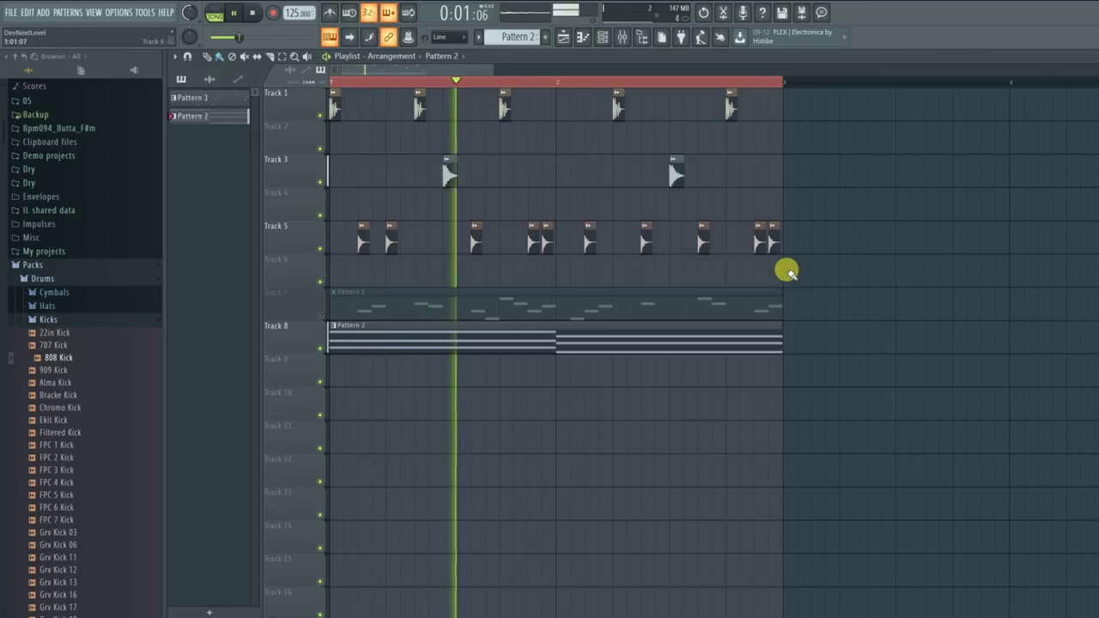
click(605, 36)
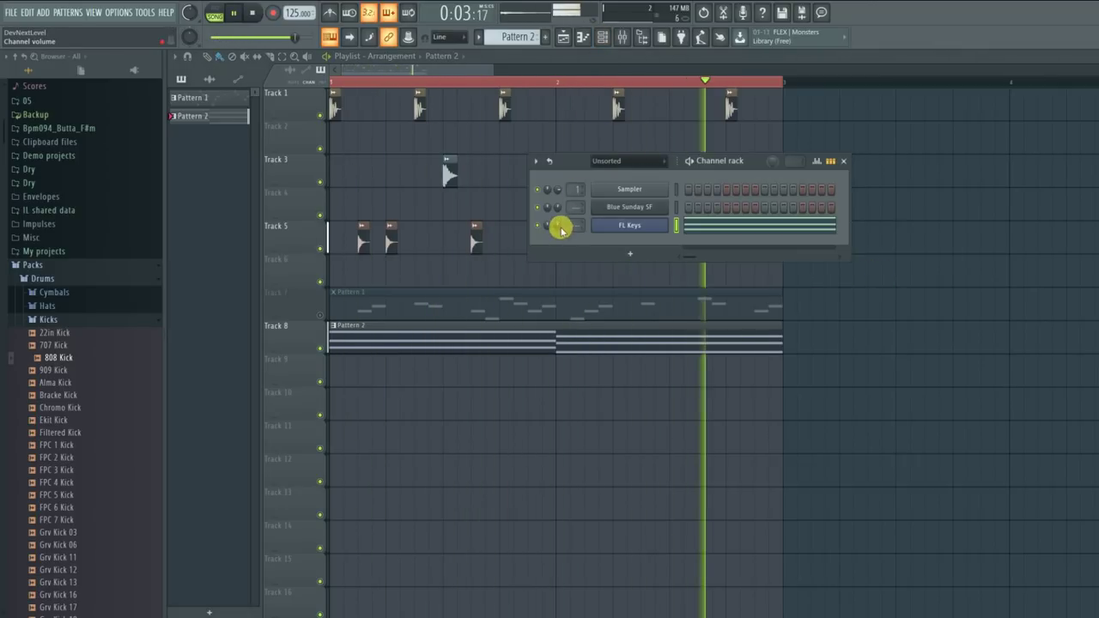
click(854, 285)
key(space)
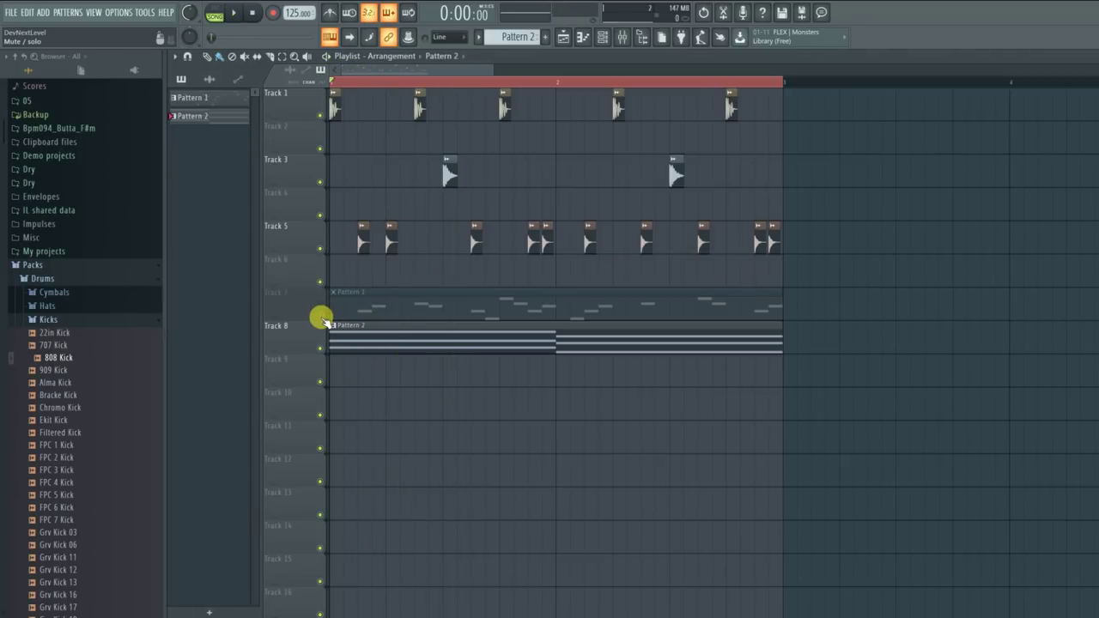
Step: Unmute Track 7 to hear melody and chords together, mute Track 8 and listen to the melody with the drums
click(322, 317)
key(space)
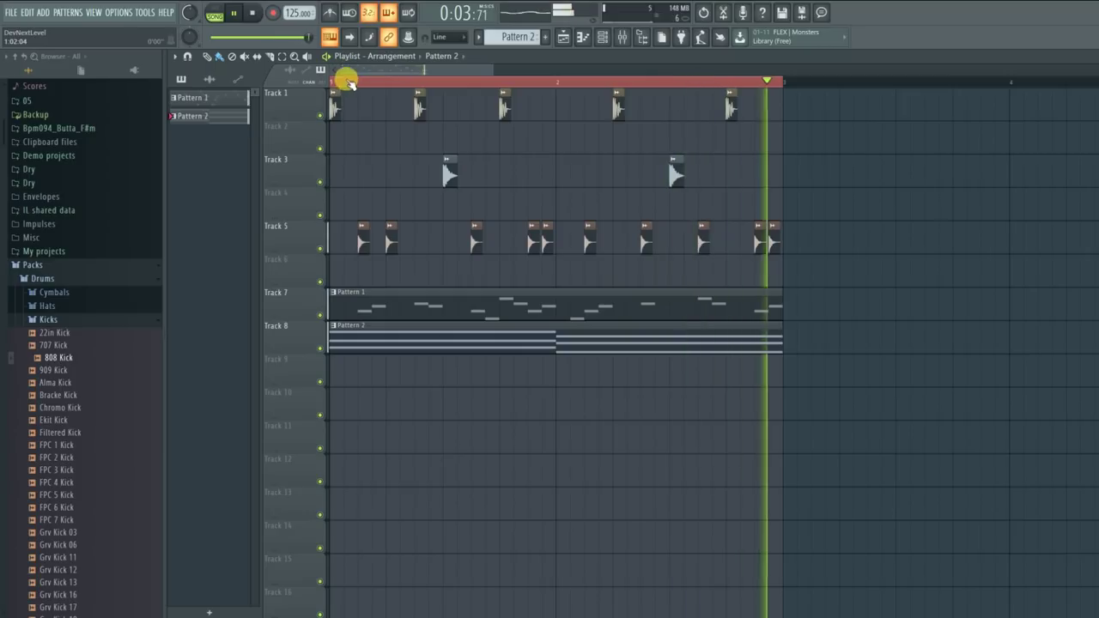
click(317, 341)
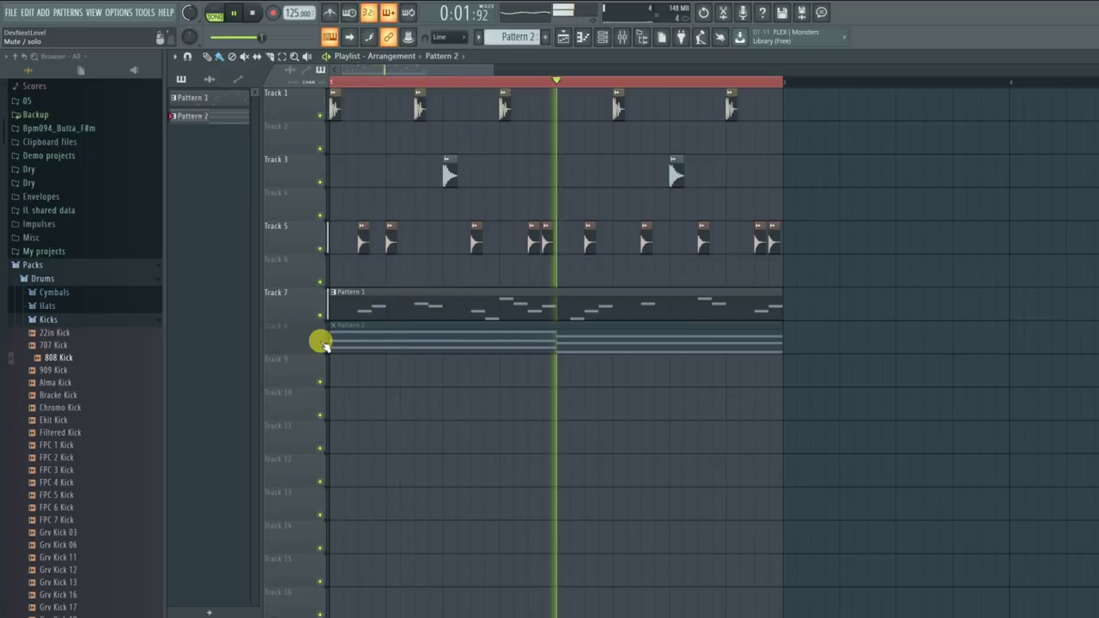
key(space)
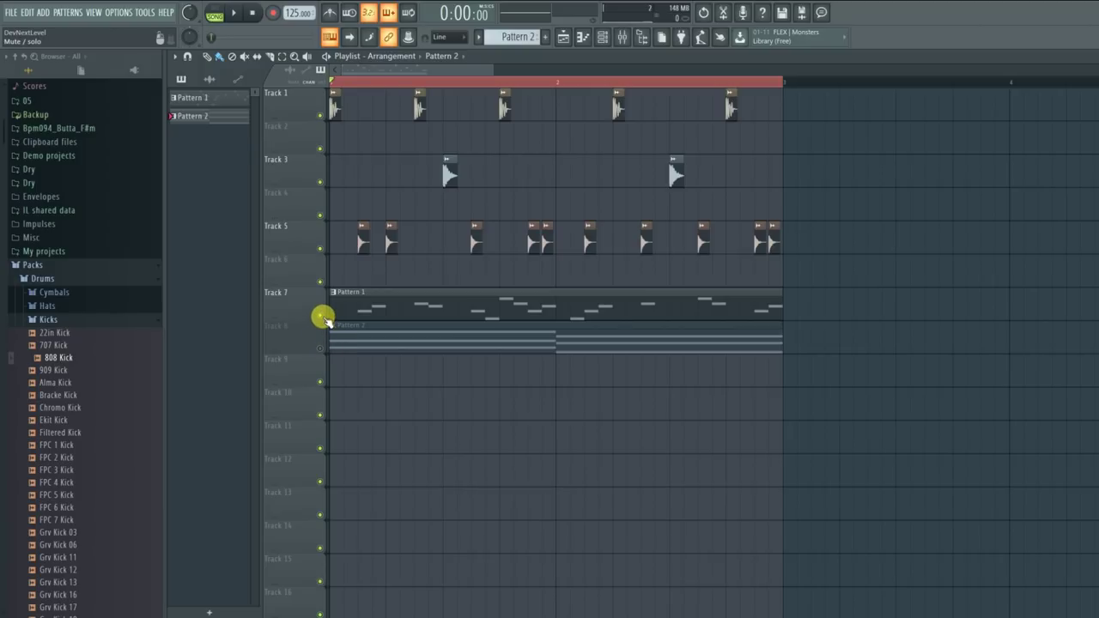
key(space)
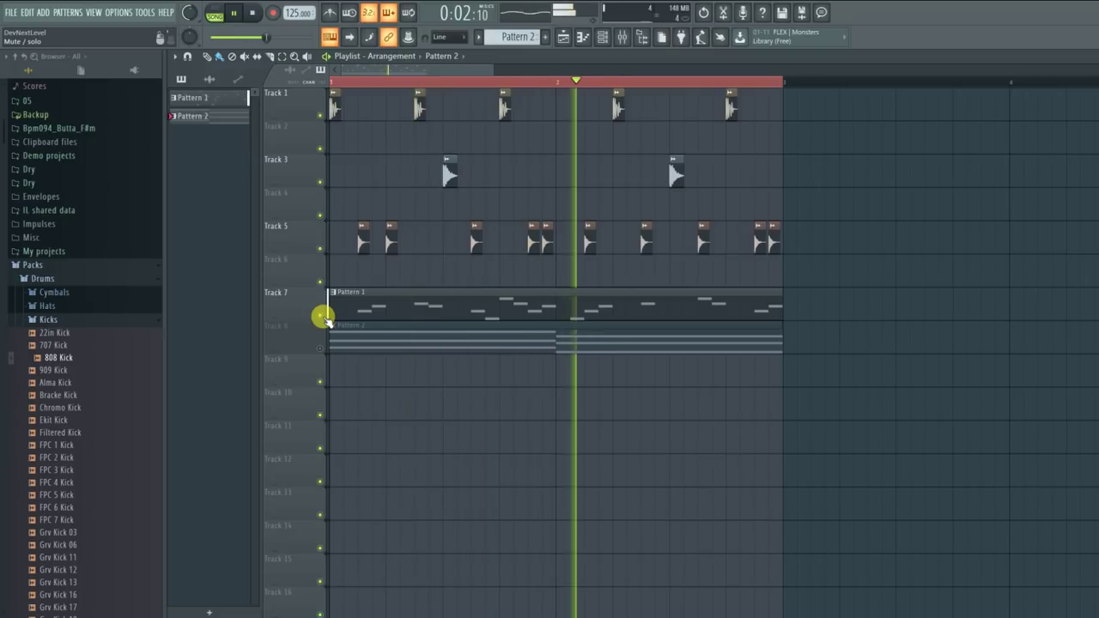
Step: Compare the playing loop with Track 7 muted and unmuted, and stop playback
click(324, 314)
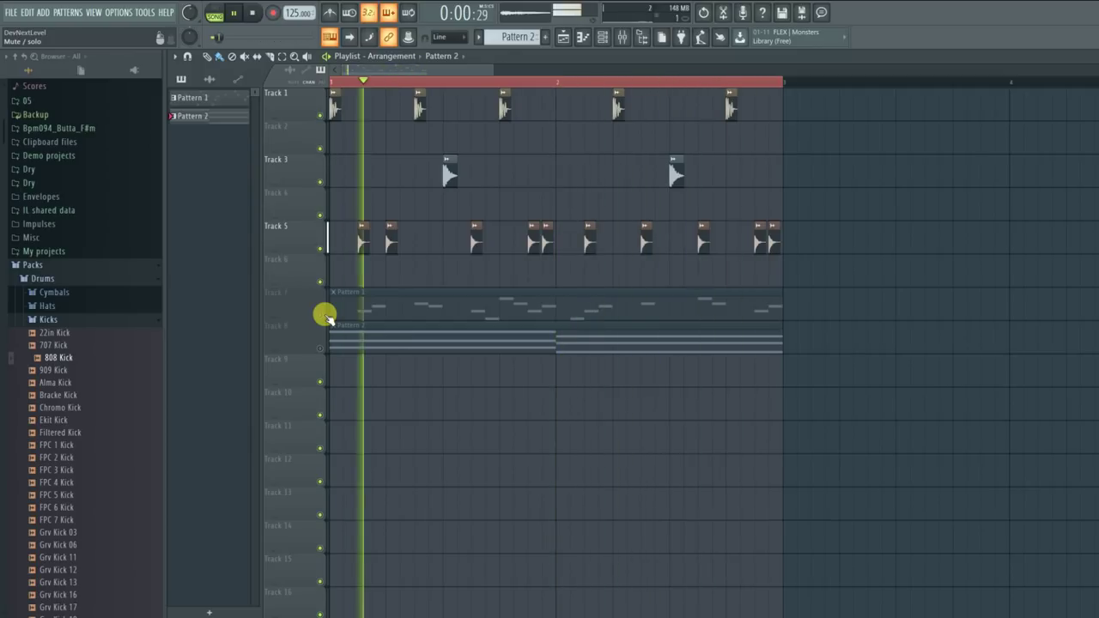
click(325, 314)
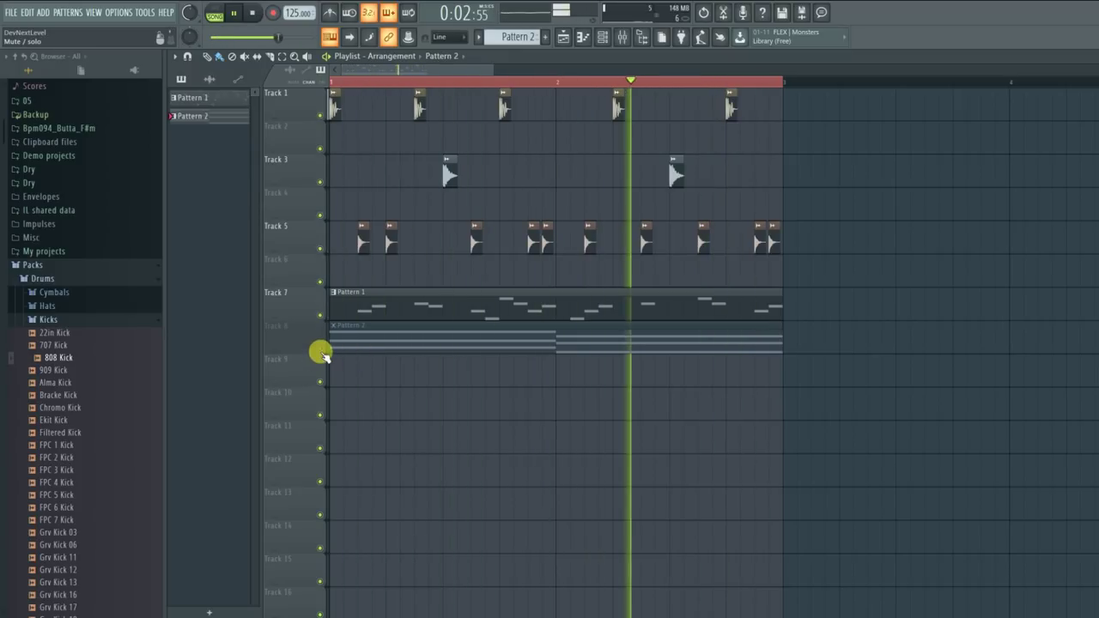
key(space)
Step: Unmute Track 8, open Pattern 2's FL Keys piano roll and delete all the chord notes
click(320, 348)
double_click(357, 330)
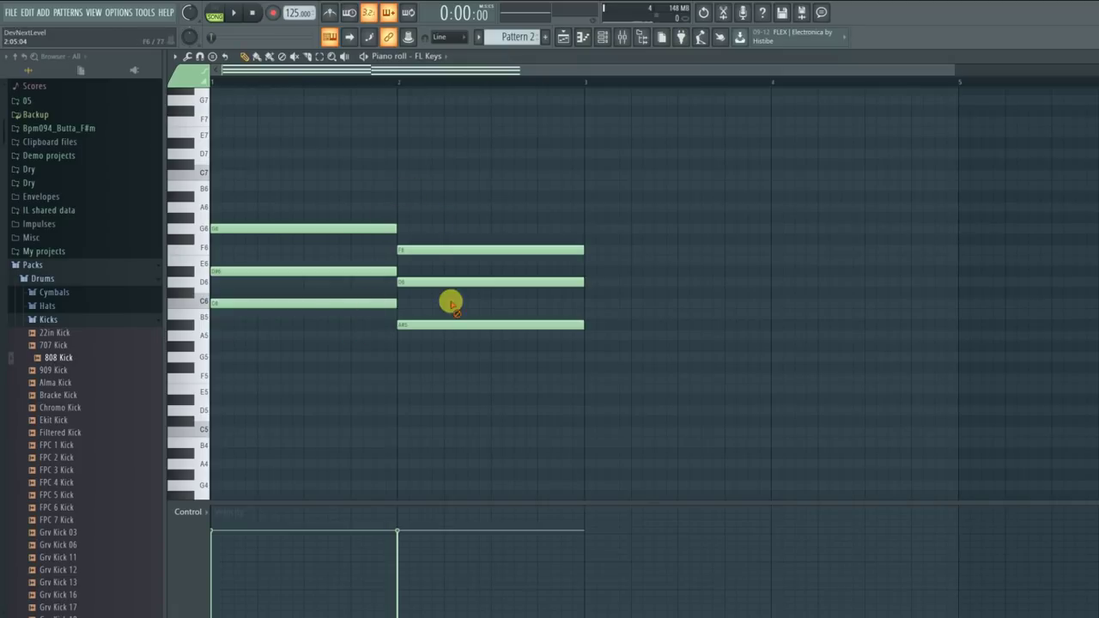
drag(451, 305, 357, 184)
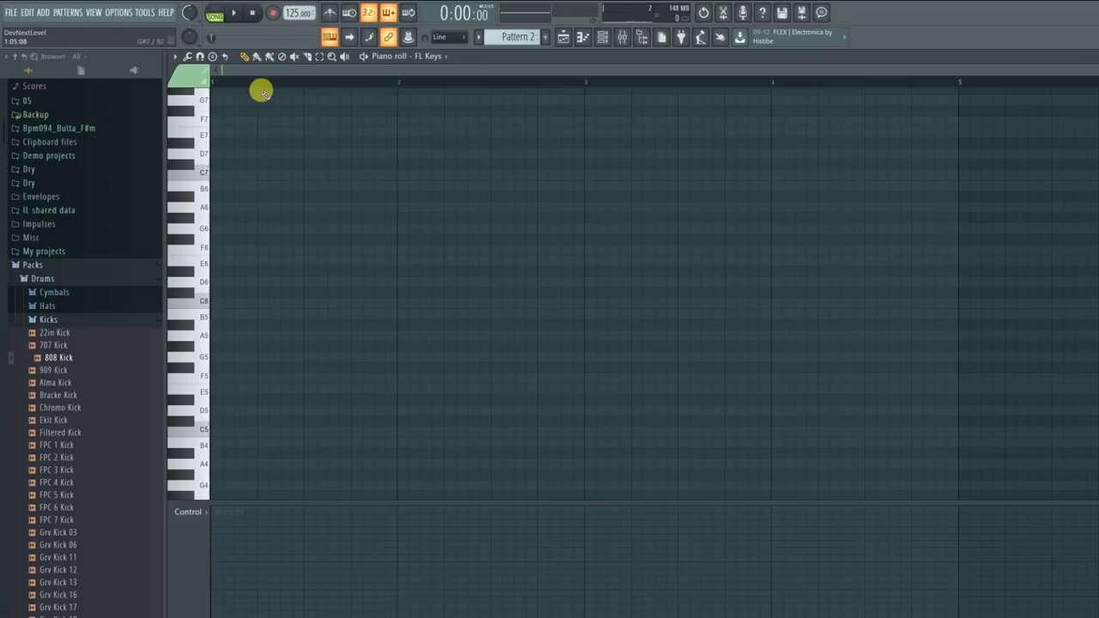
Step: Draw one-step C7 notes at steps 1, 3, 5 and 8 and a C#7 at step 7 of bar 1
scroll(267, 85, up, 4)
drag(316, 72, 280, 72)
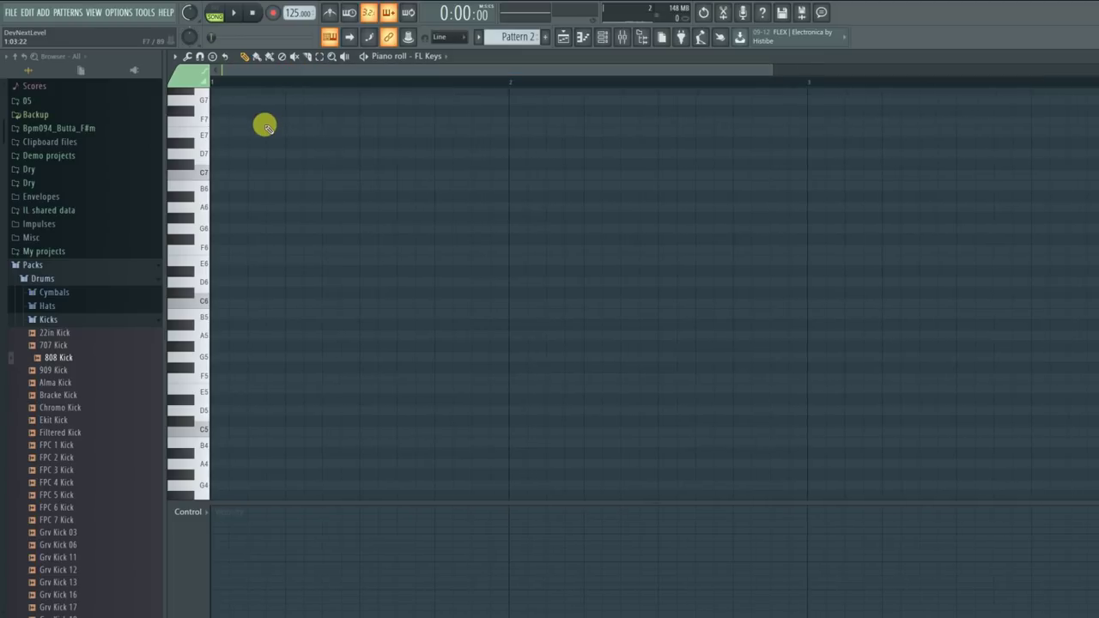
key(space)
click(235, 176)
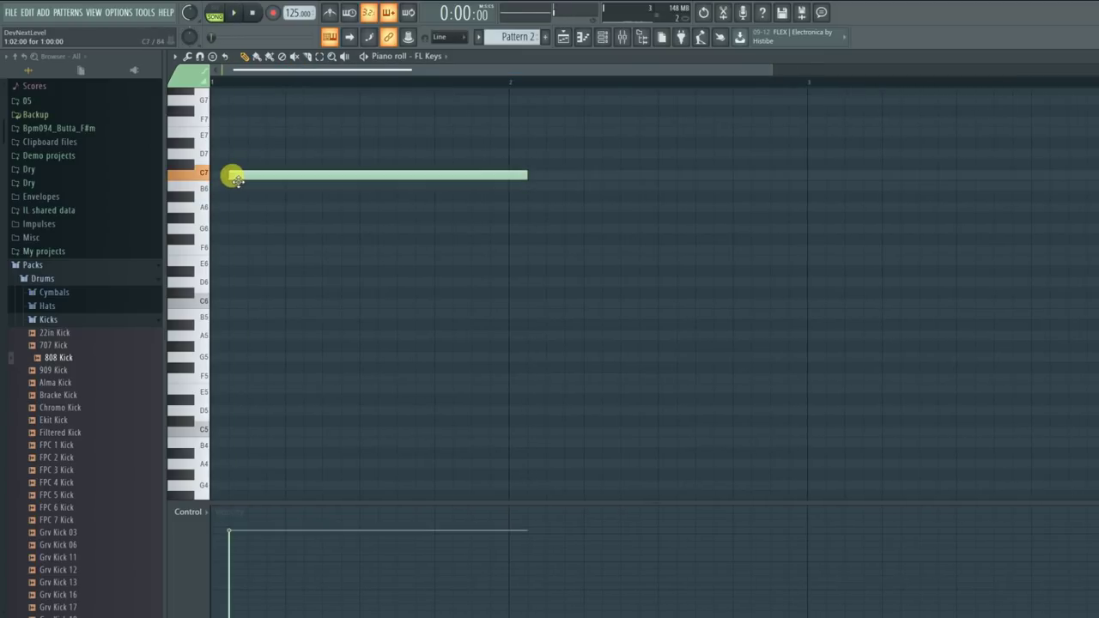
key(space)
drag(422, 171, 360, 181)
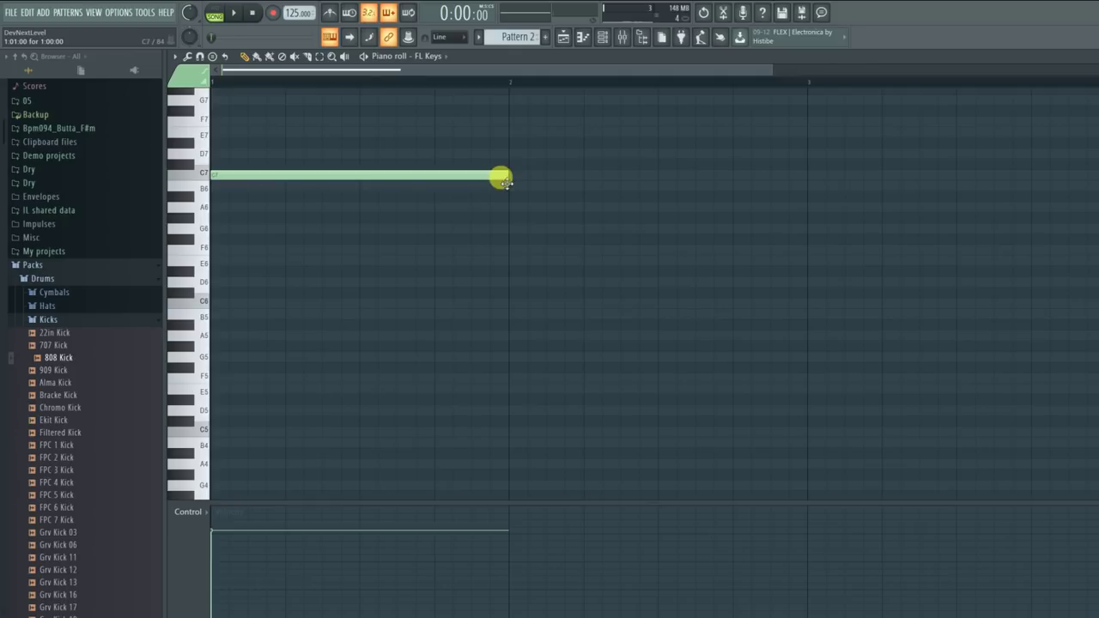
drag(503, 176, 247, 178)
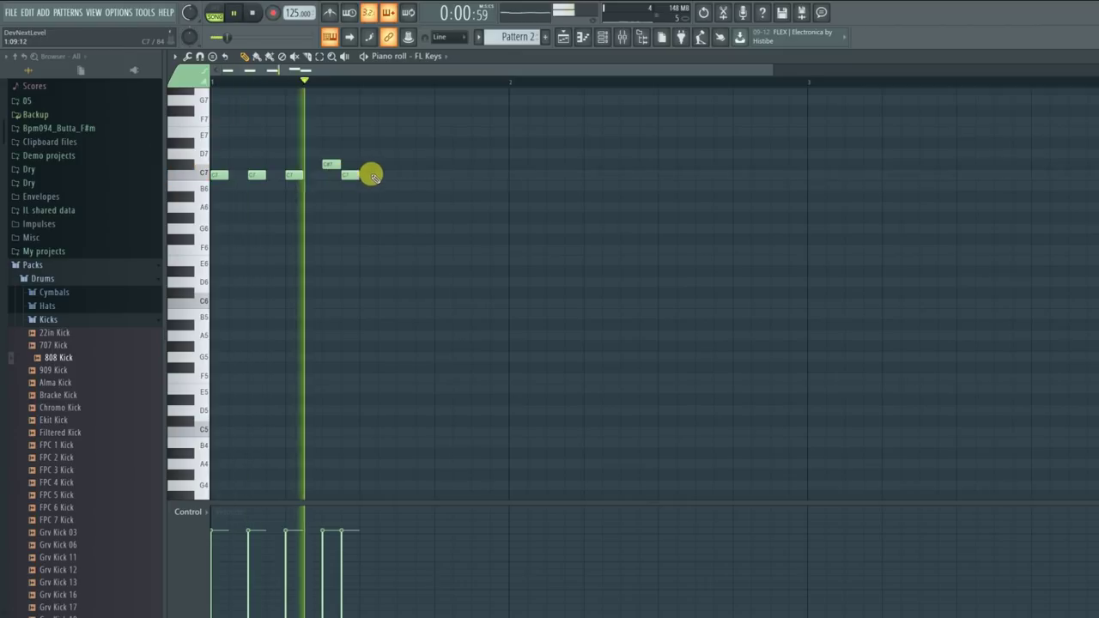
Step: Add A#6 at step 9, C7 at step 11, C#7 at step 13 and C7 at step 15 of bar 1, and listen
drag(384, 178, 409, 183)
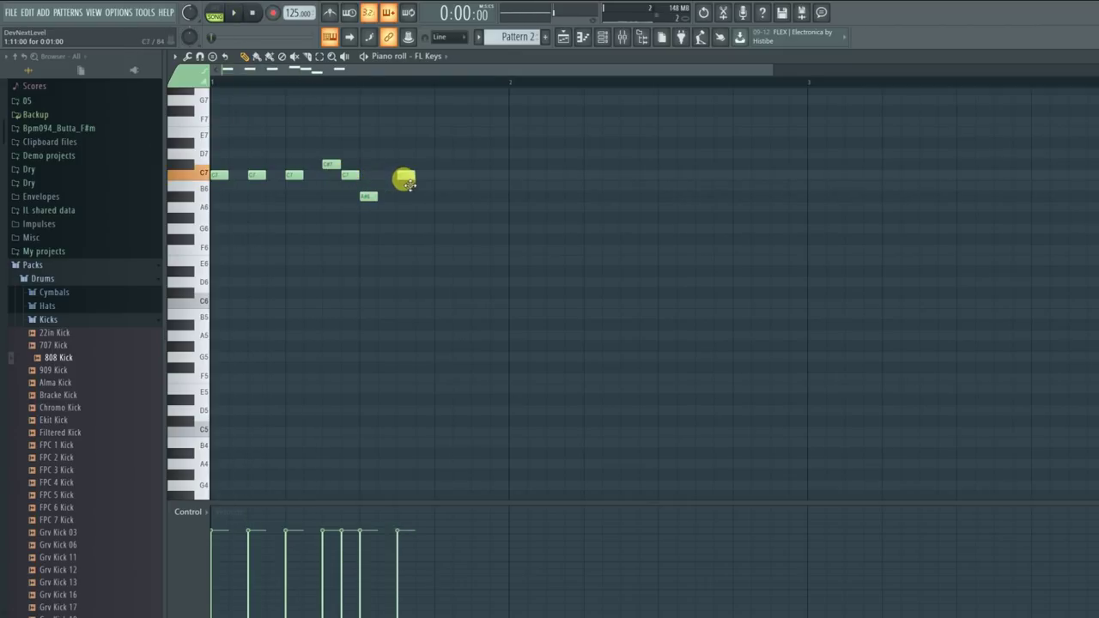
click(478, 175)
key(space)
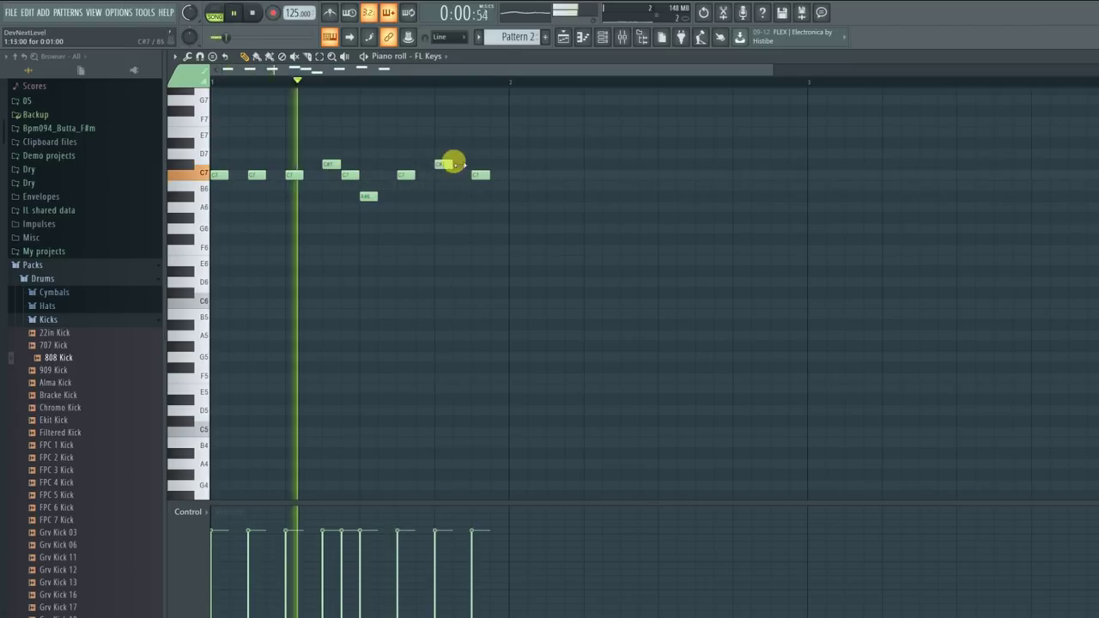
key(space)
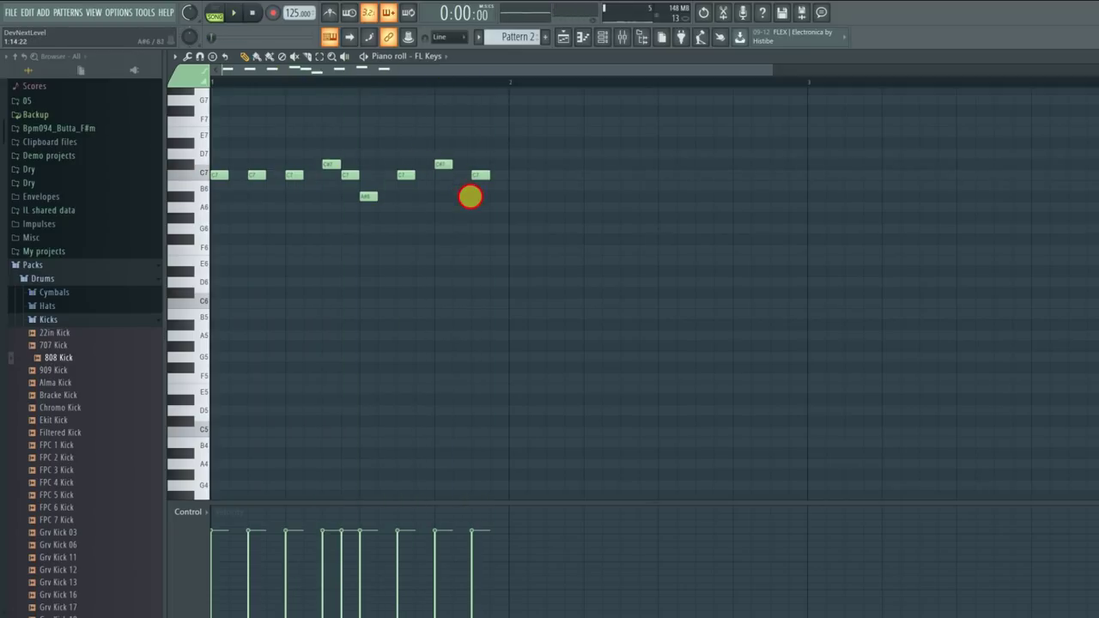
Step: Change the end of bar 1 to A#6 at step 15 and C7 at step 16, and listen
drag(494, 179, 500, 179)
key(space)
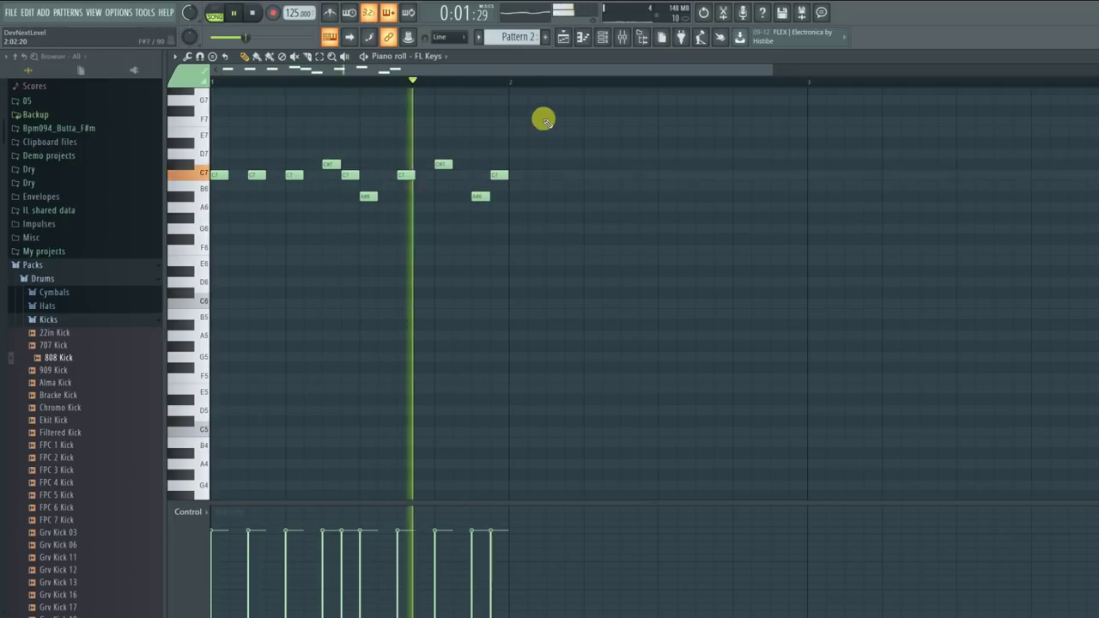
key(space)
Step: Fill bar 2 with C7 at steps 1, 3, 5, D#7 at 7, C#7 at 9, D#7 at 11, C#7 at 13, C7 at 15, and listen
click(518, 176)
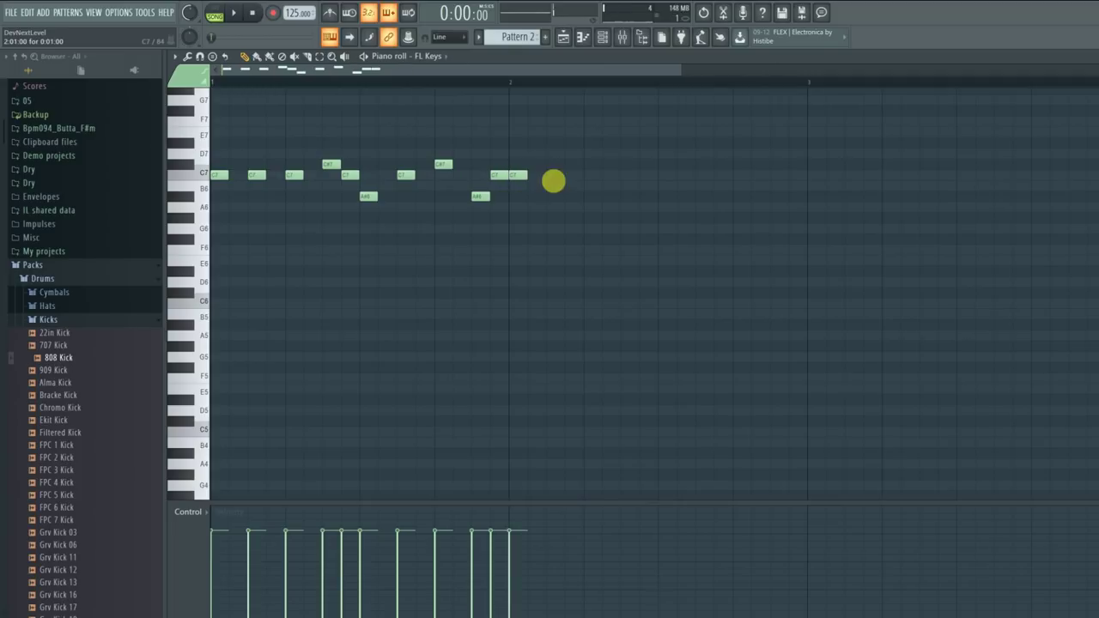
click(628, 143)
click(698, 142)
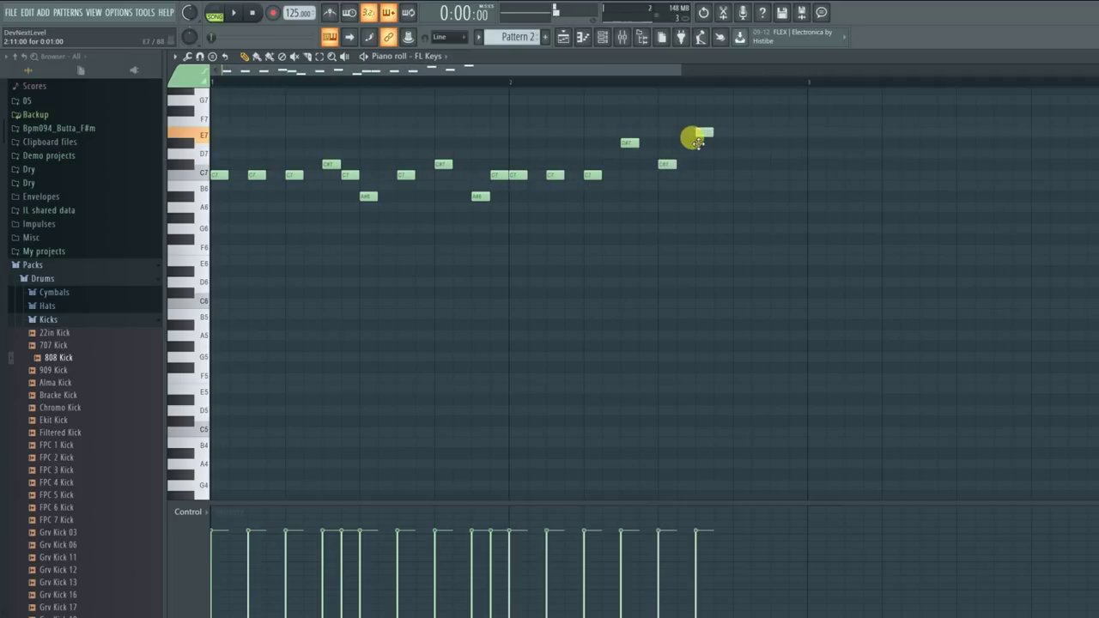
click(779, 175)
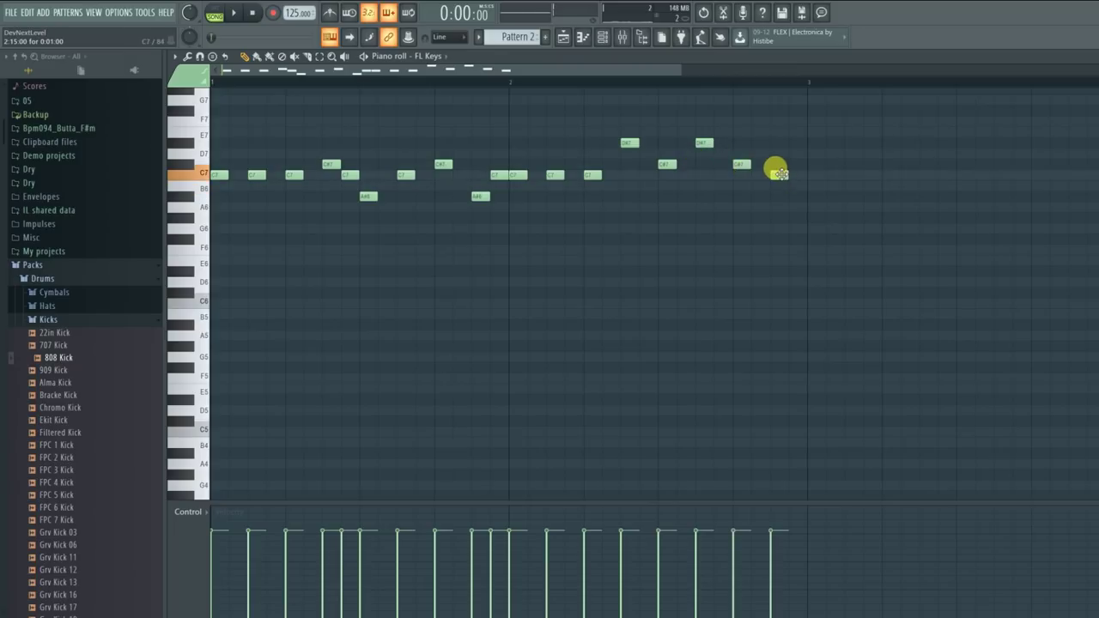
key(space)
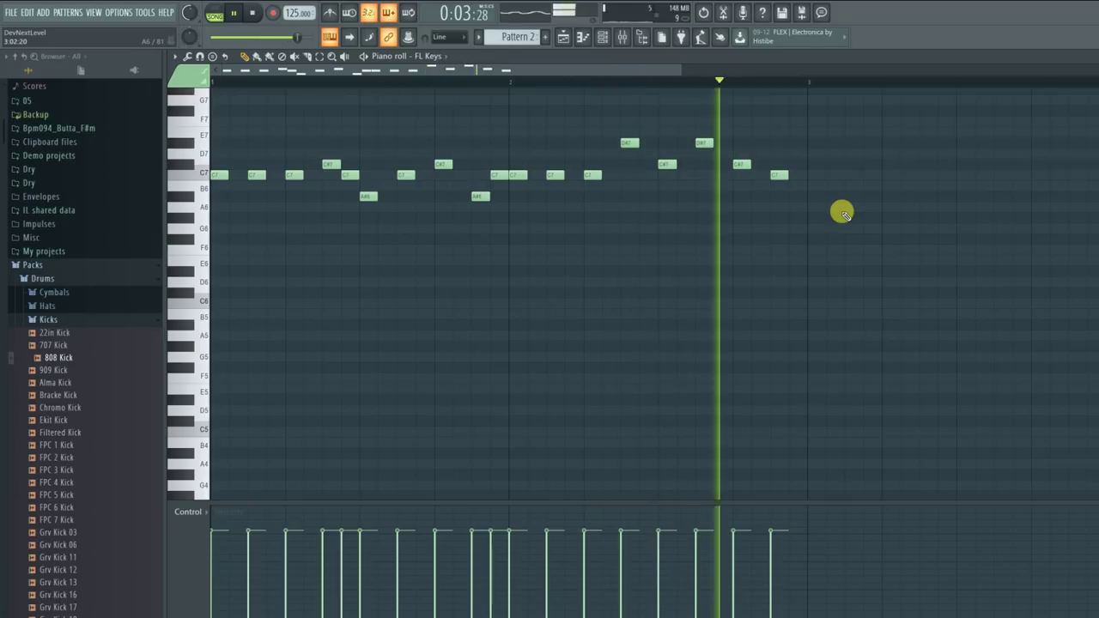
Step: Add an A#6 note at step 16 of bar 2, stop playback and duplicate all notes one octave lower
click(792, 196)
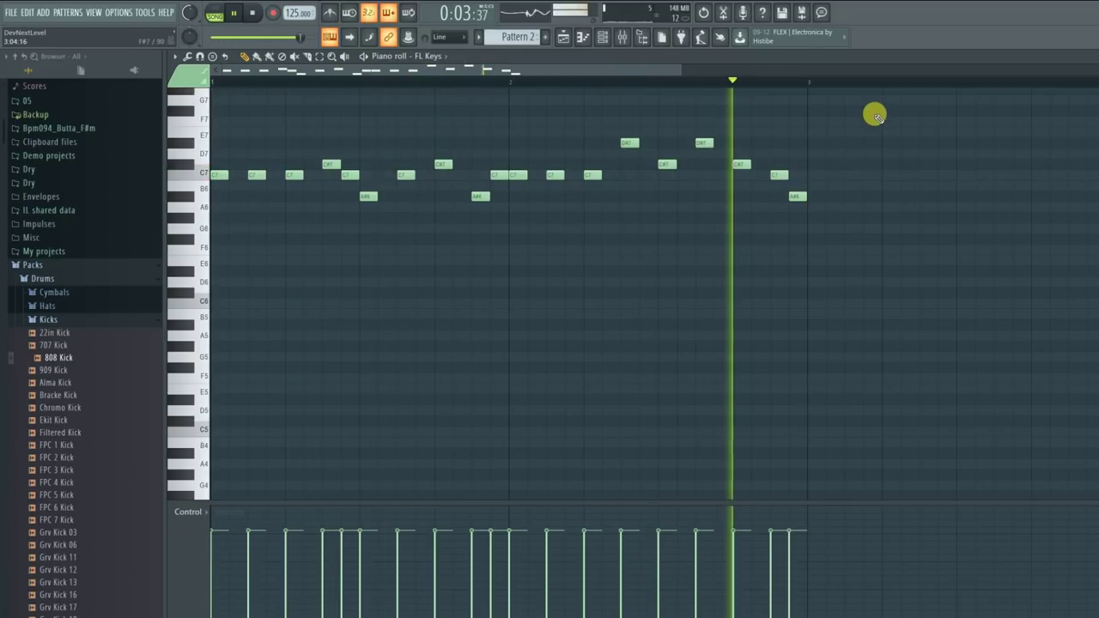
key(space)
key(ctrl+a)
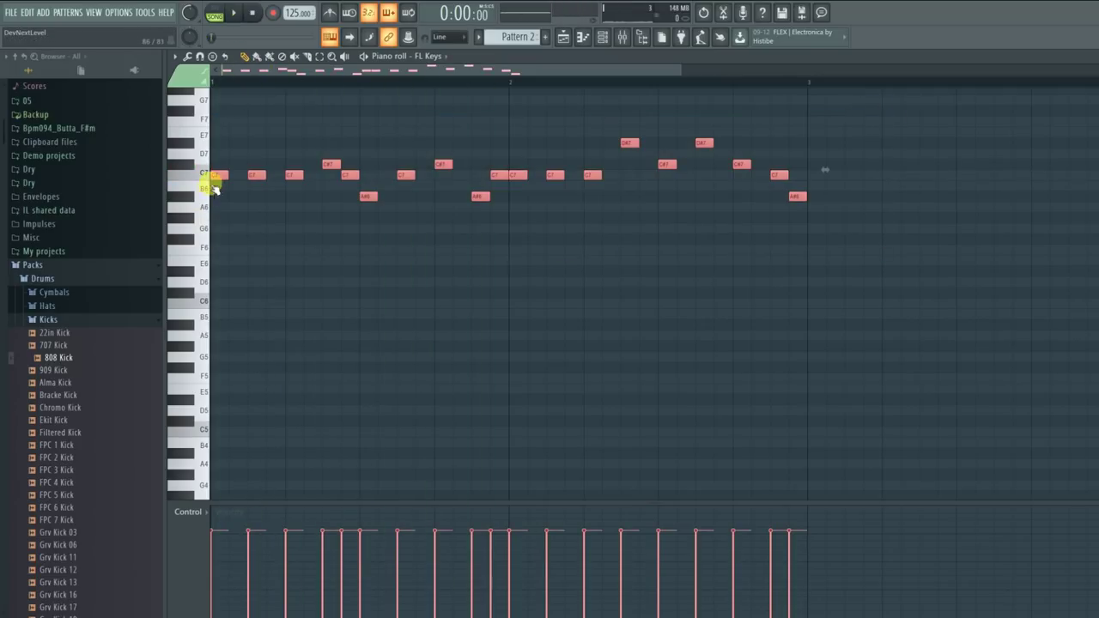
mouse_move(225, 177)
mouse_down()
mouse_move(211, 177)
mouse_move(198, 320)
mouse_up()
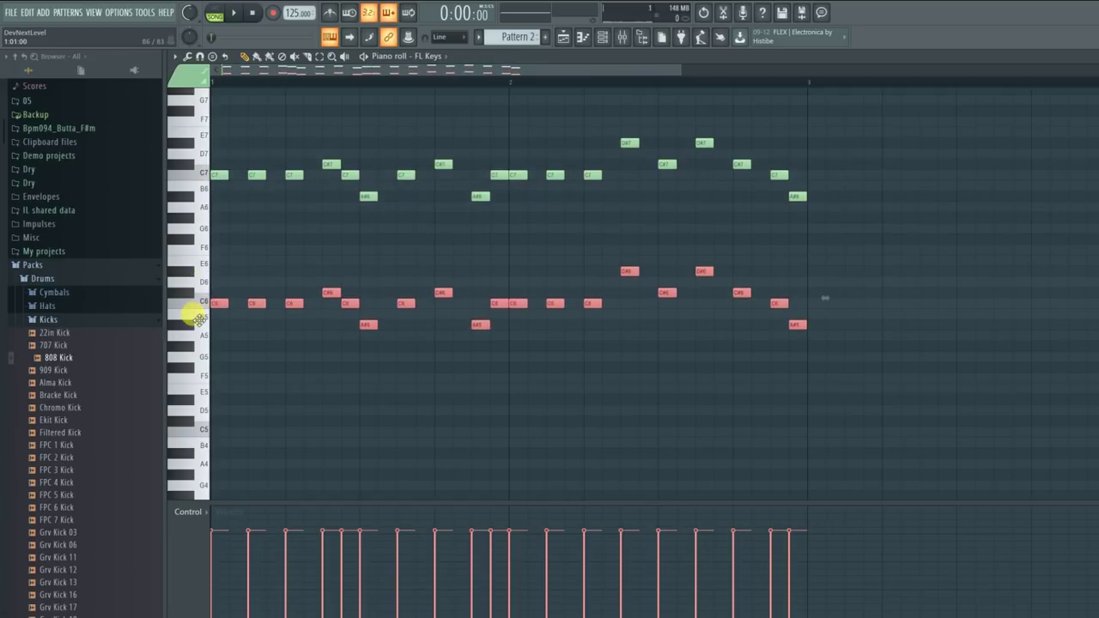
Step: Lower the velocity of the copied lower-octave notes, shift the upper-octave notes slightly later, and listen
drag(215, 559, 693, 595)
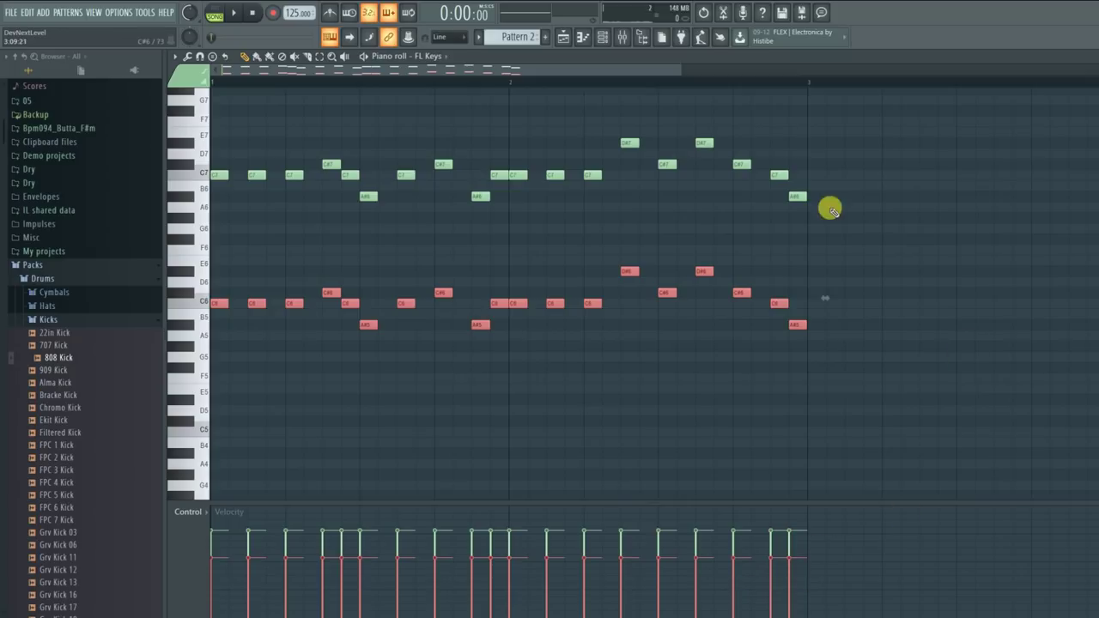
drag(824, 115, 172, 219)
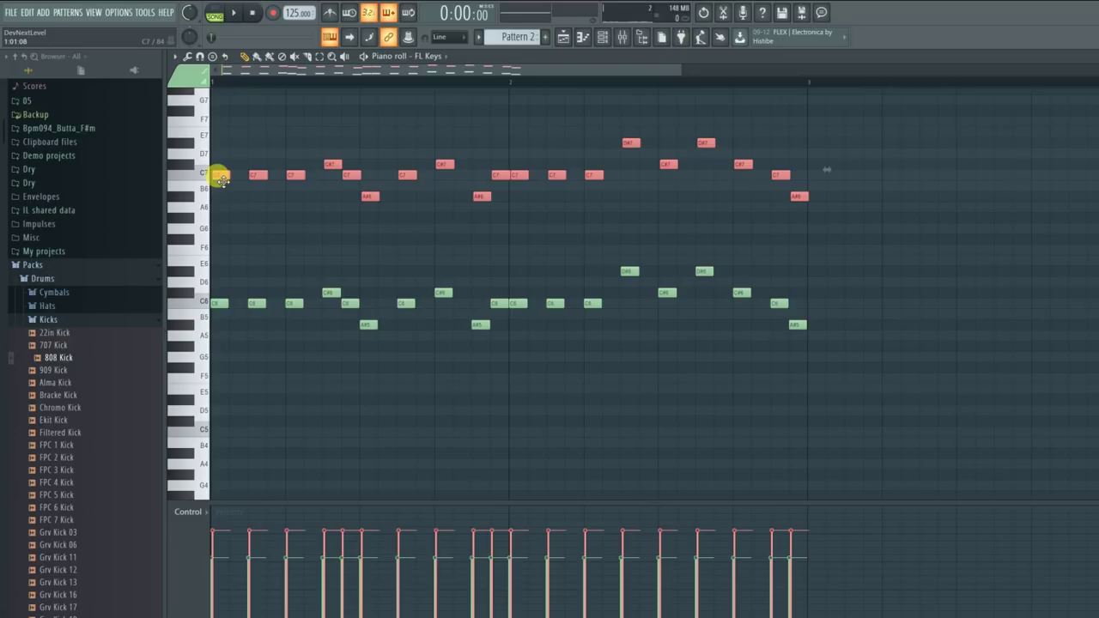
key(space)
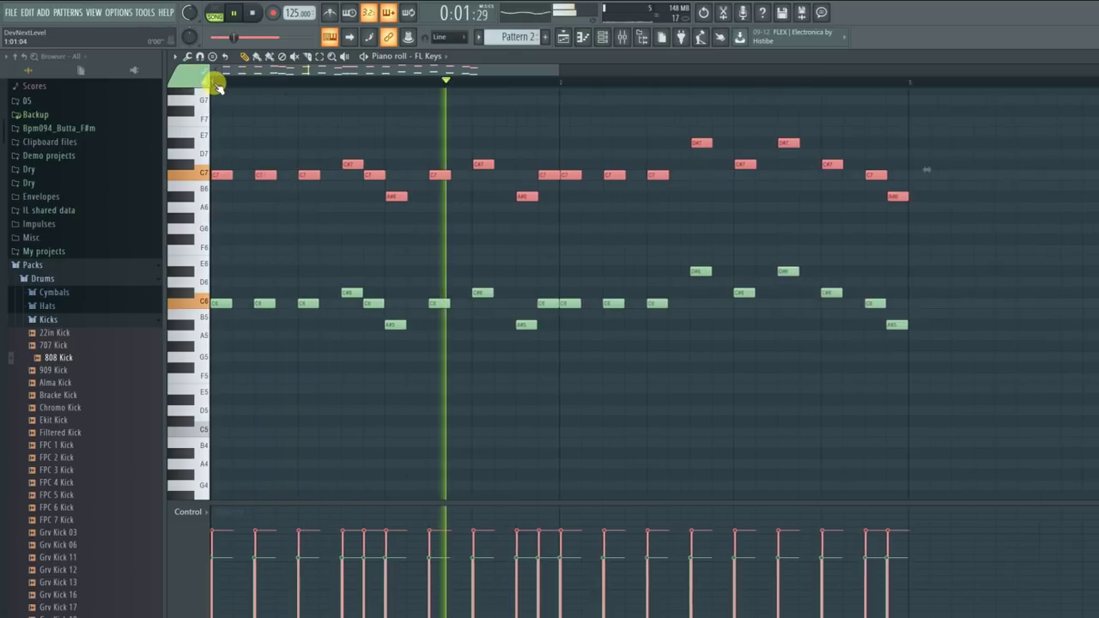
scroll(221, 175, up, 3)
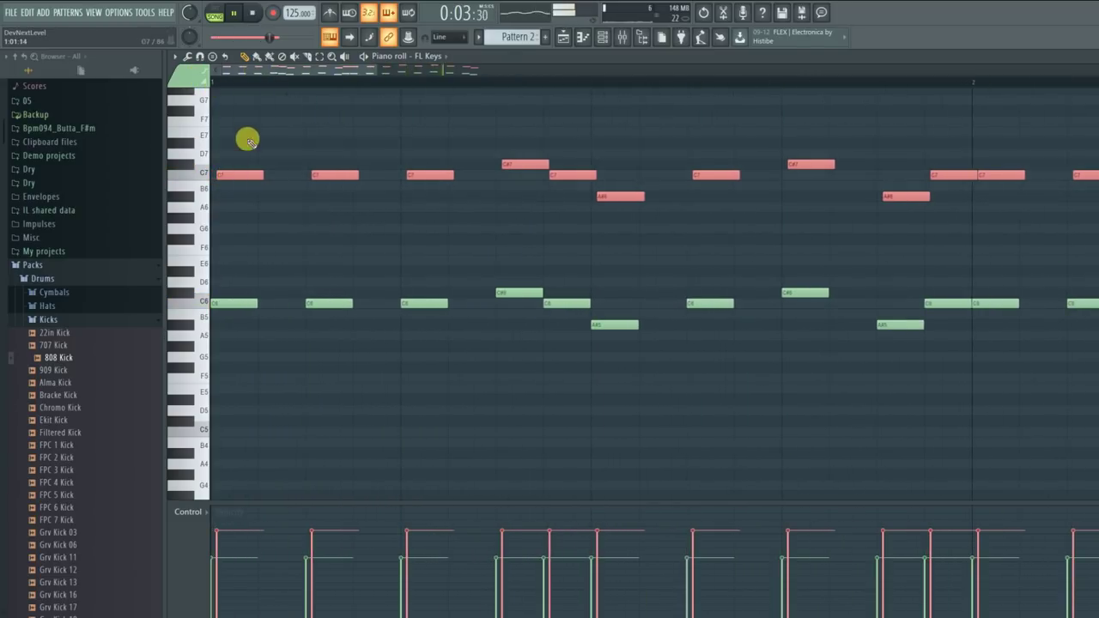
scroll(266, 89, down, 3)
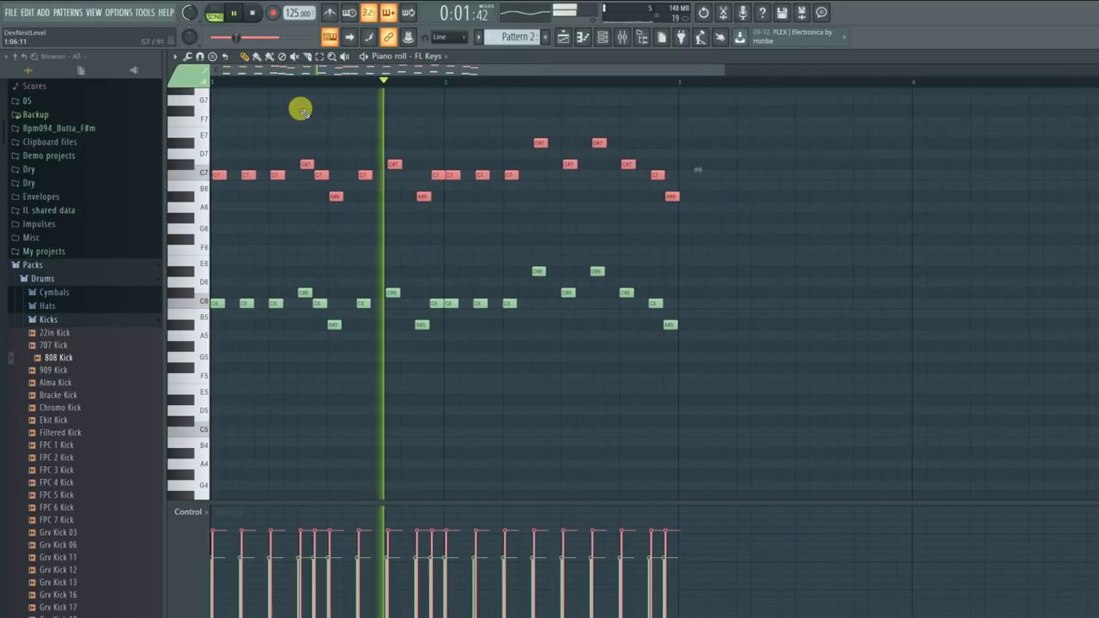
Step: Compare Pattern 1 and Pattern 2 in the playlist by muting tracks 7 and 8, and delete both pattern clips
click(563, 36)
click(321, 315)
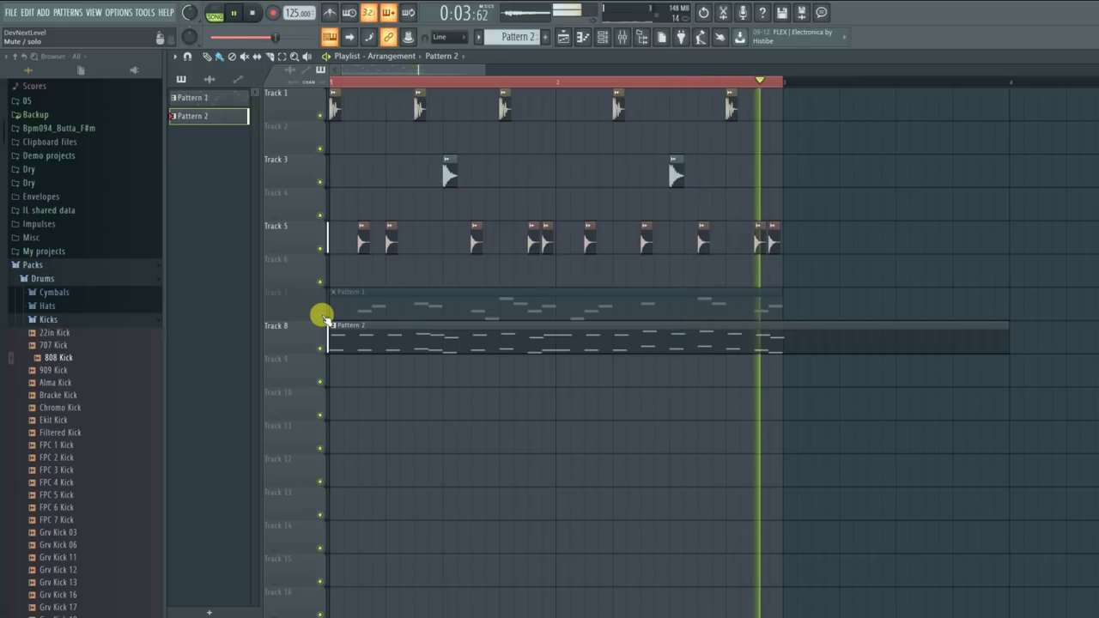
click(322, 316)
click(320, 349)
key(space)
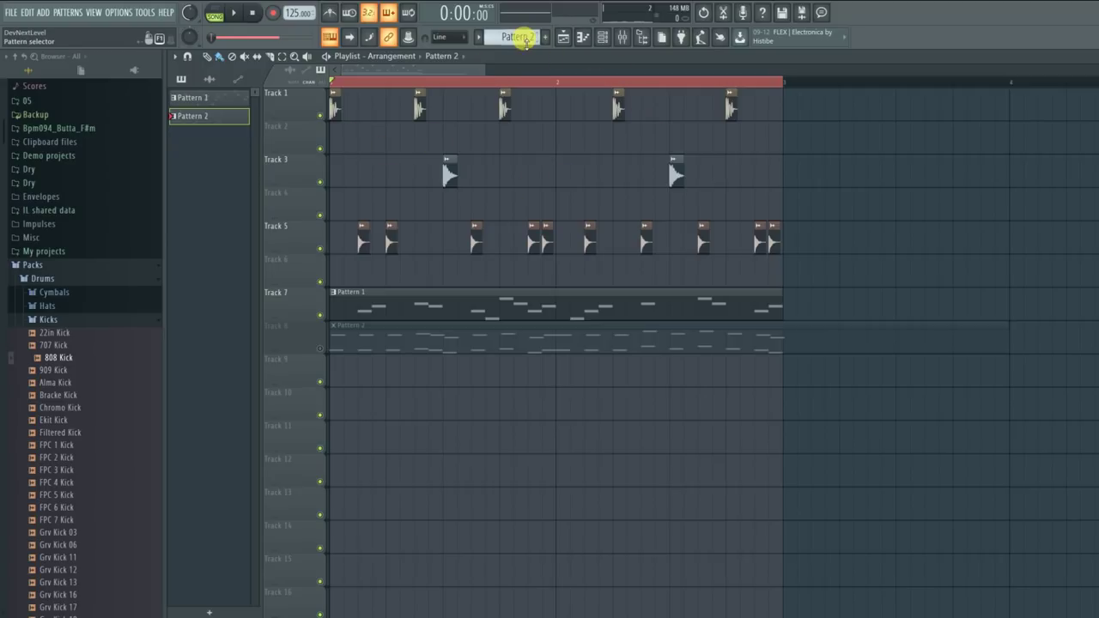
right_click(513, 302)
right_click(514, 337)
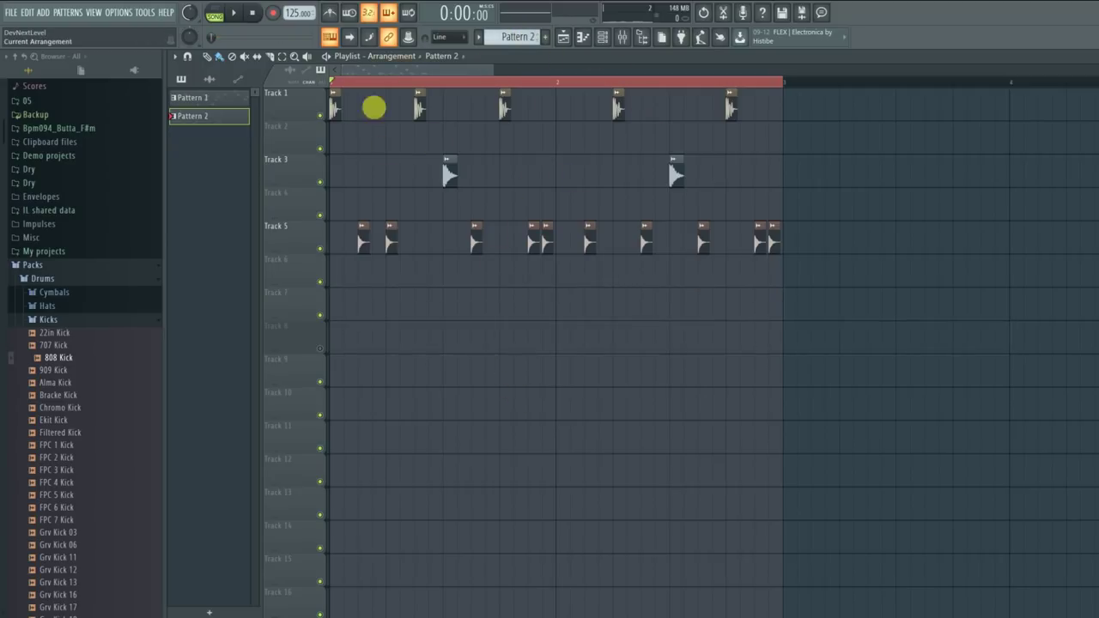
Step: Replace the 707 Kick sample with Grv Kick 13 and delete all kick clips on Track 1 except the first
double_click(335, 110)
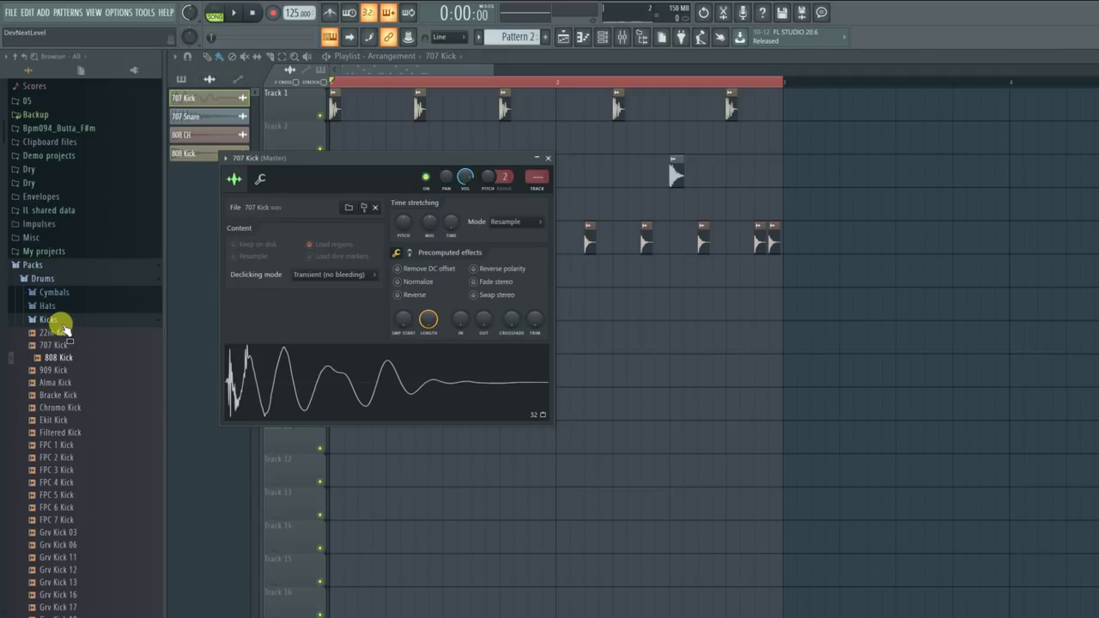
scroll(78, 429, down, 6)
drag(69, 357, 275, 378)
click(691, 339)
right_click(444, 104)
right_click(524, 108)
right_click(630, 114)
right_click(749, 110)
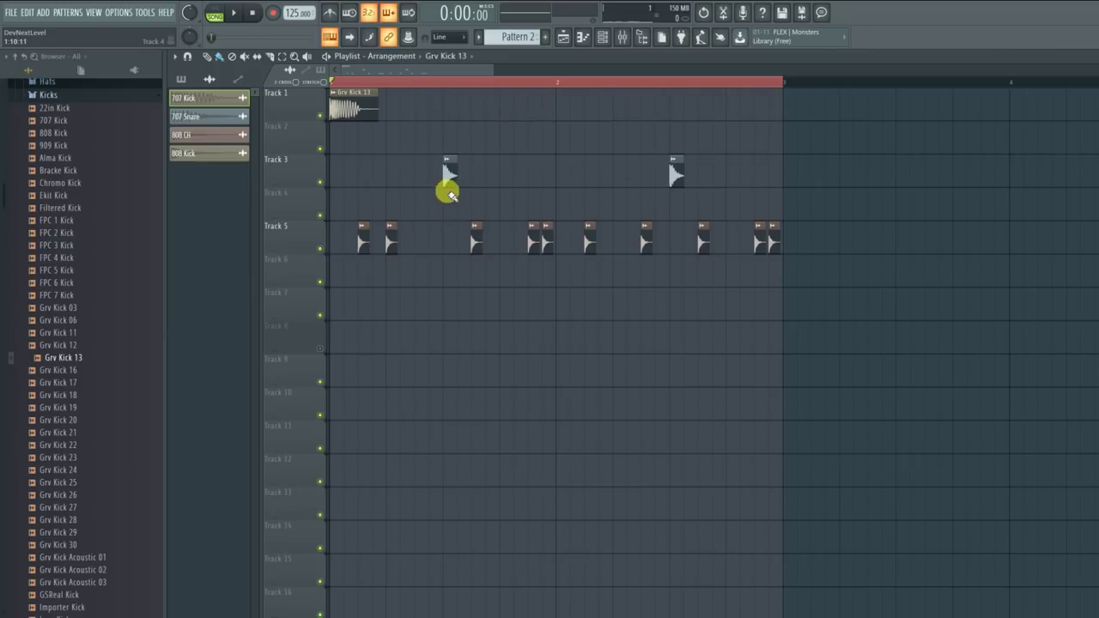
Step: Replace the 707 Snare sample with Grv Snareclap 08 from the Snares pack
click(450, 181)
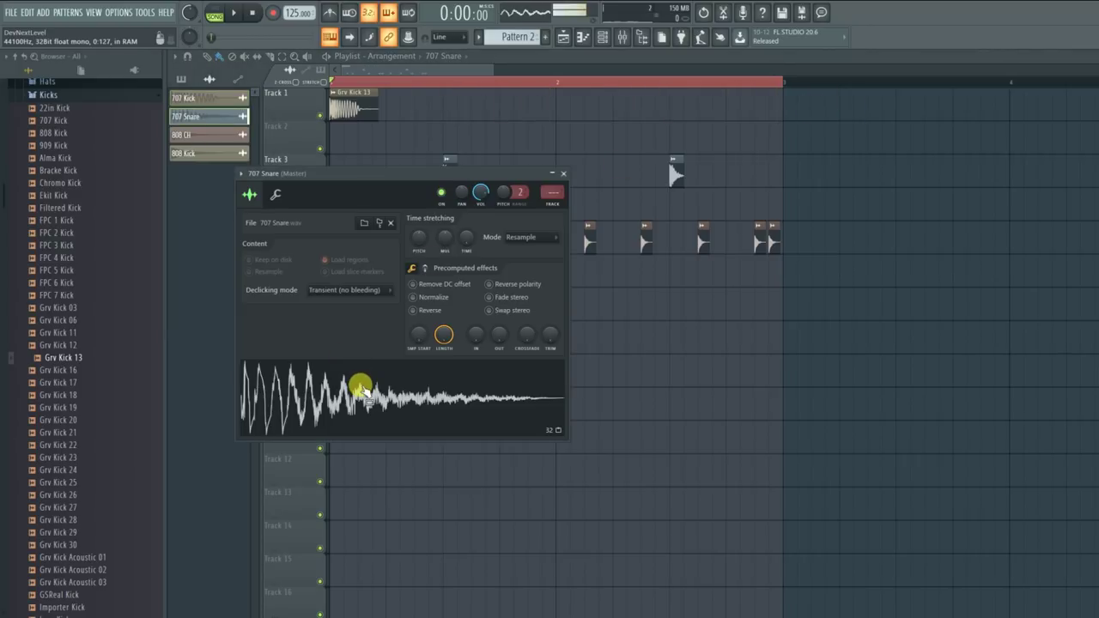
click(42, 95)
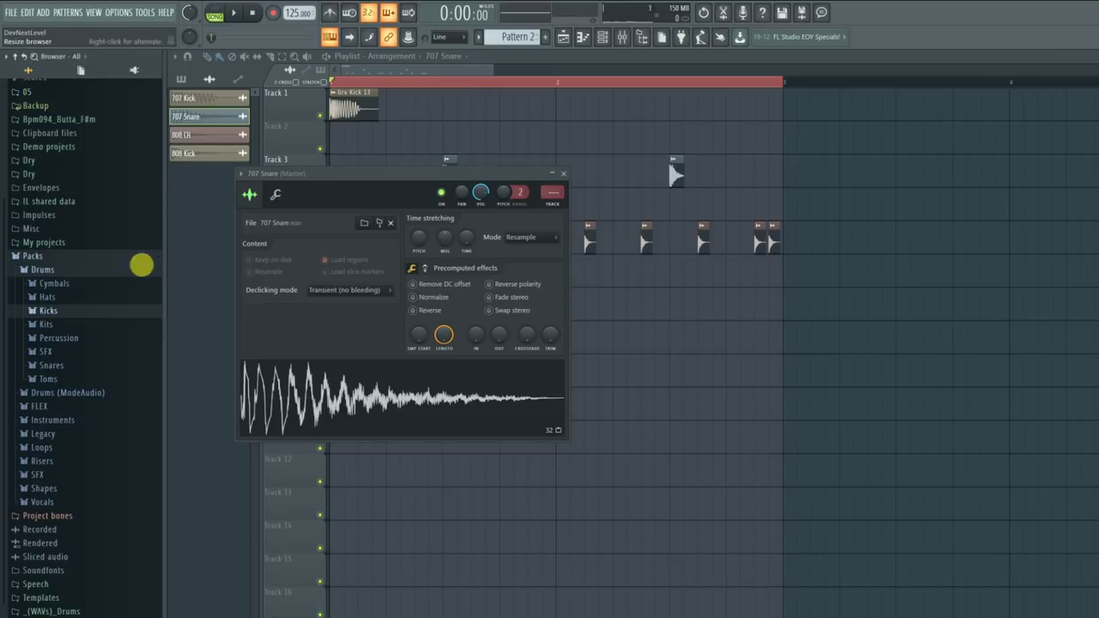
click(86, 367)
scroll(86, 367, down, 10)
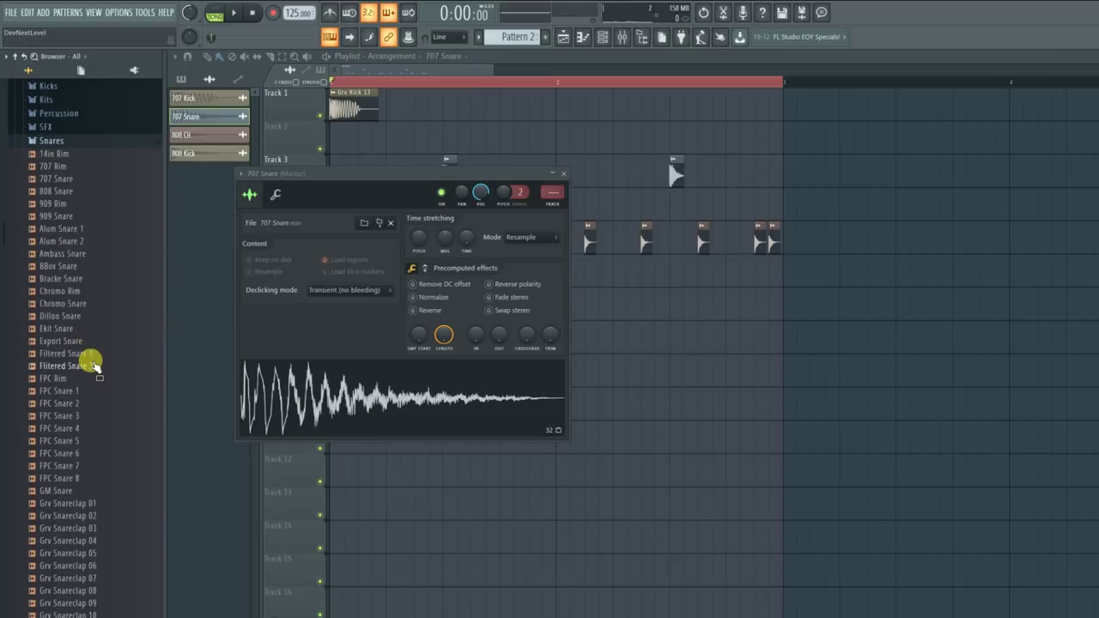
click(95, 365)
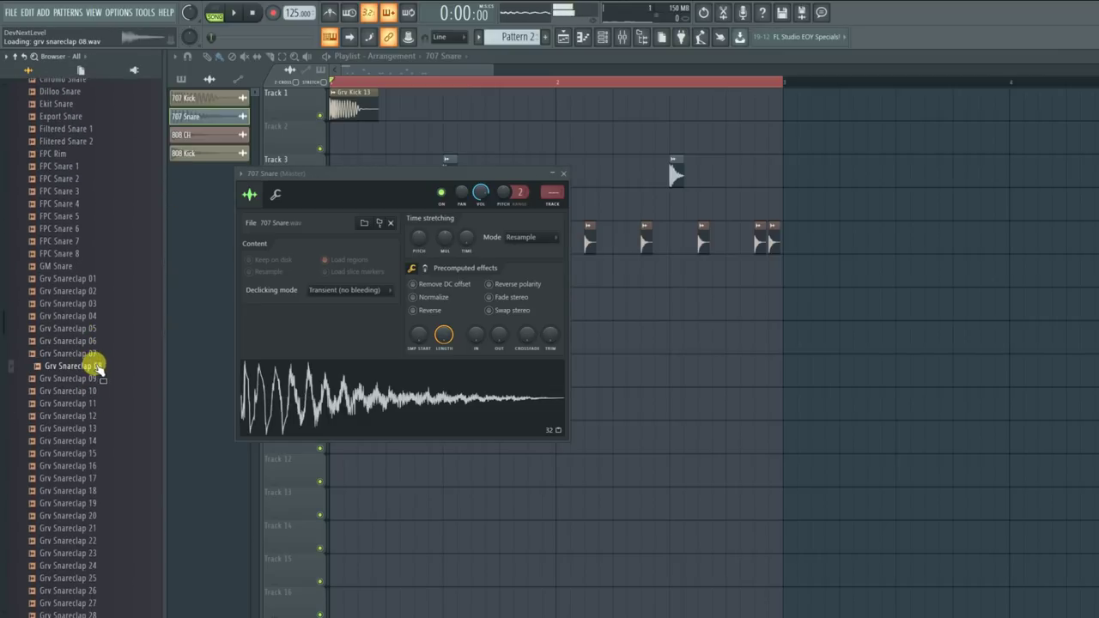
drag(100, 367, 402, 391)
Step: Set the Grv Snareclap 08 sample's fade-out to 37%, listen, and reduce it to 10%
drag(494, 342, 494, 318)
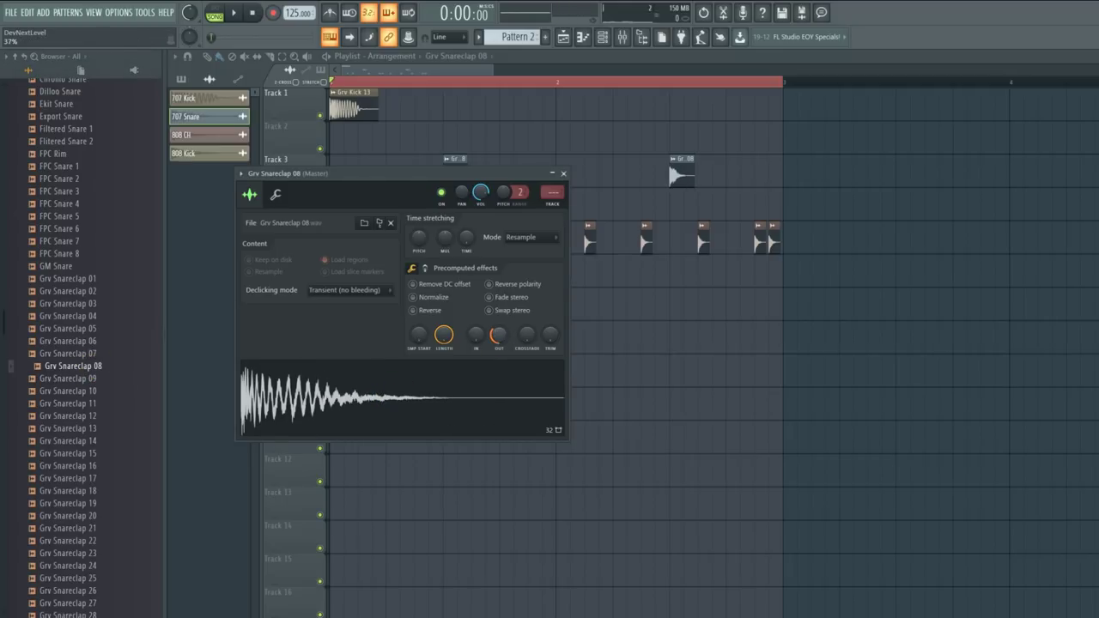
click(576, 314)
key(space)
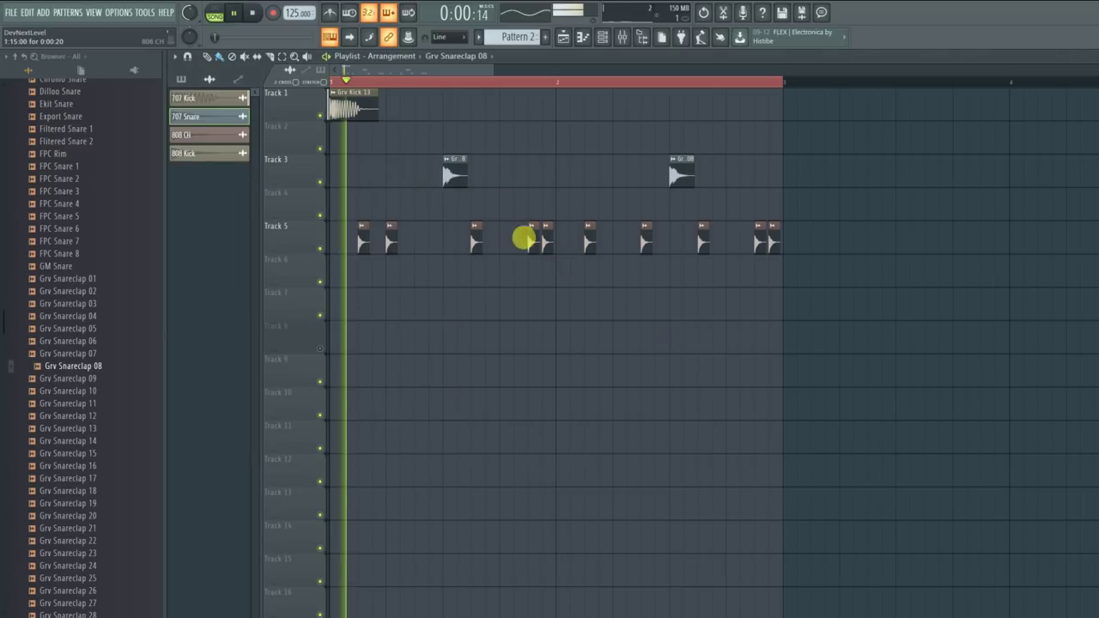
key(space)
double_click(449, 170)
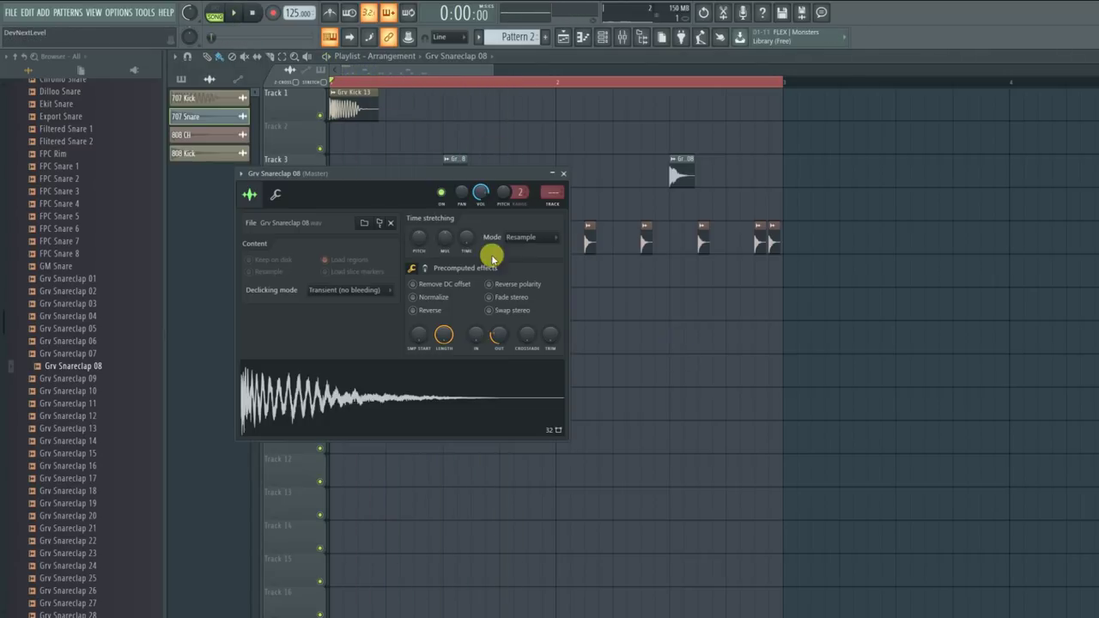
drag(490, 338, 490, 370)
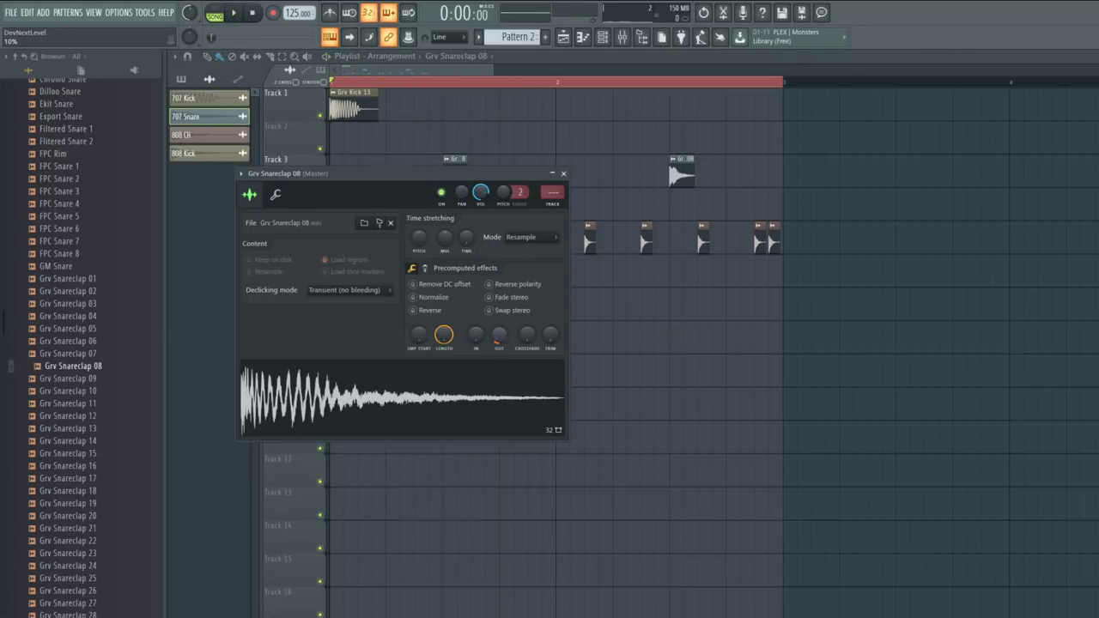
click(638, 271)
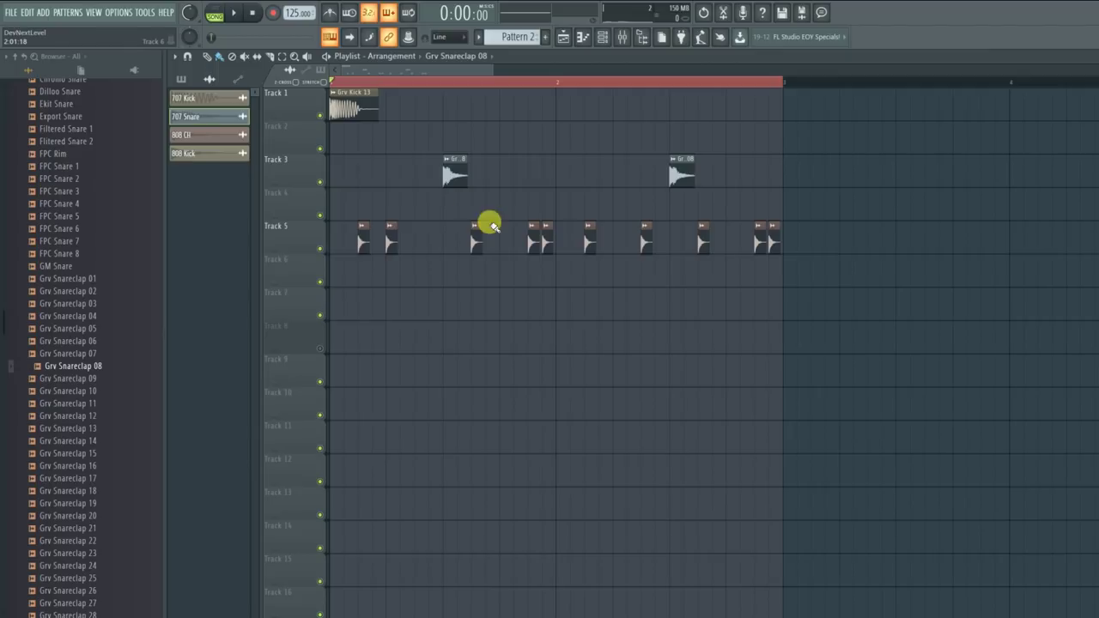
Step: Tap in a tempo of about 79 BPM with the Tempo tapper and set the project to 80 BPM
right_click(294, 14)
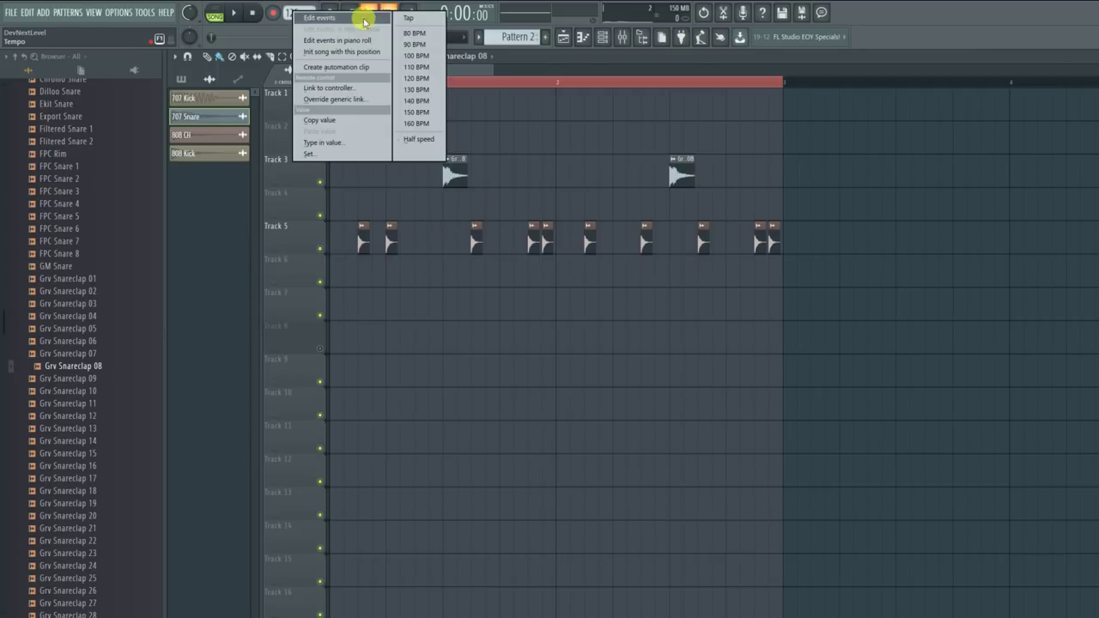
click(410, 19)
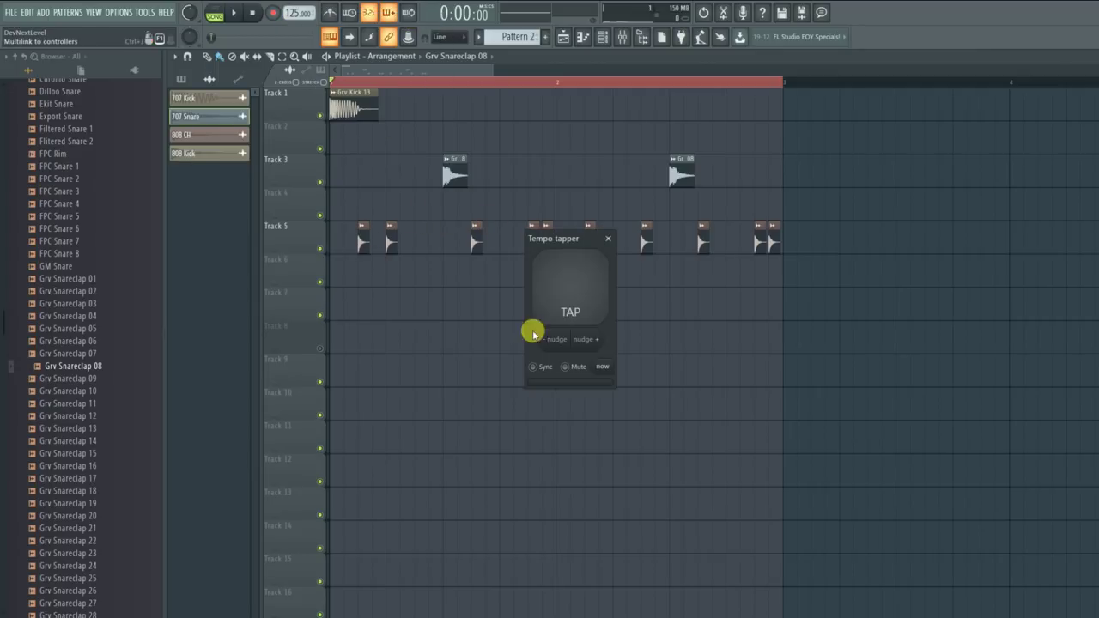
click(592, 294)
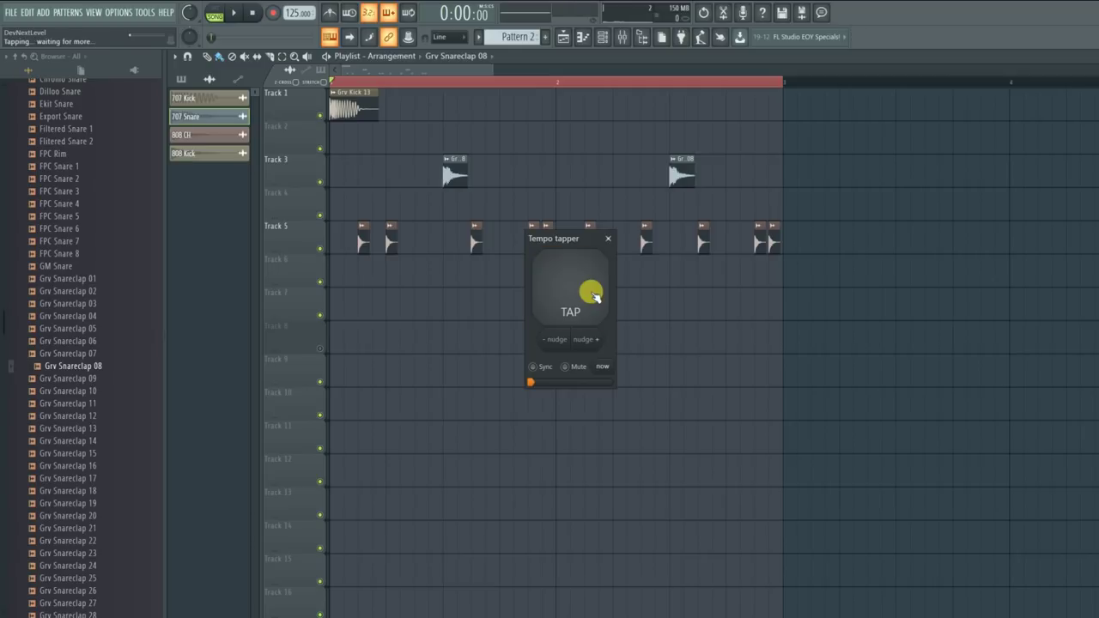
click(592, 294)
click(593, 294)
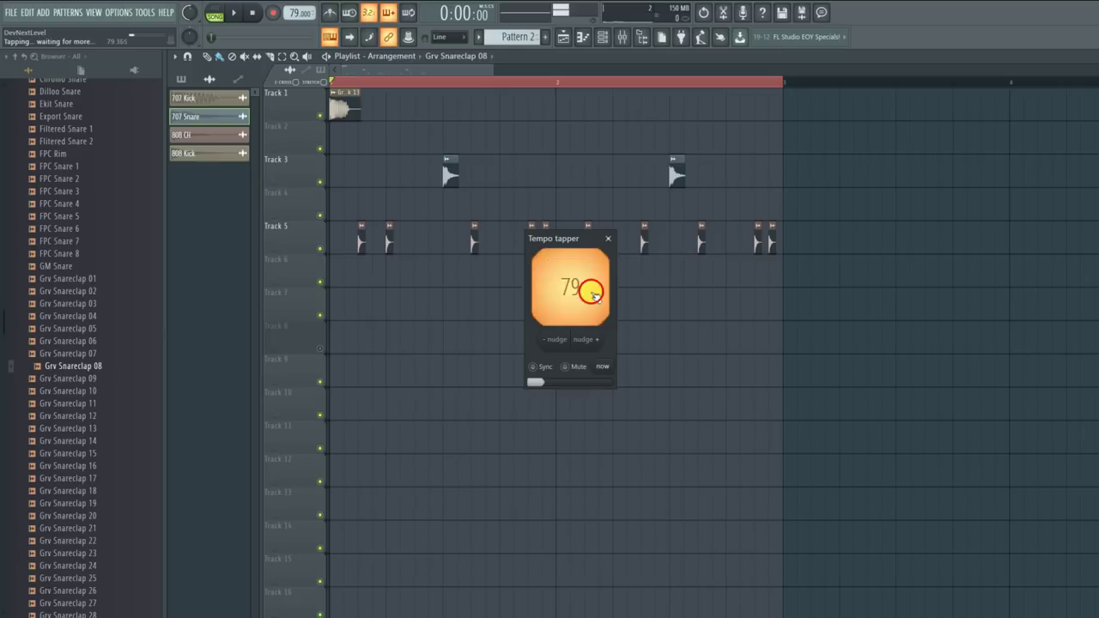
click(609, 239)
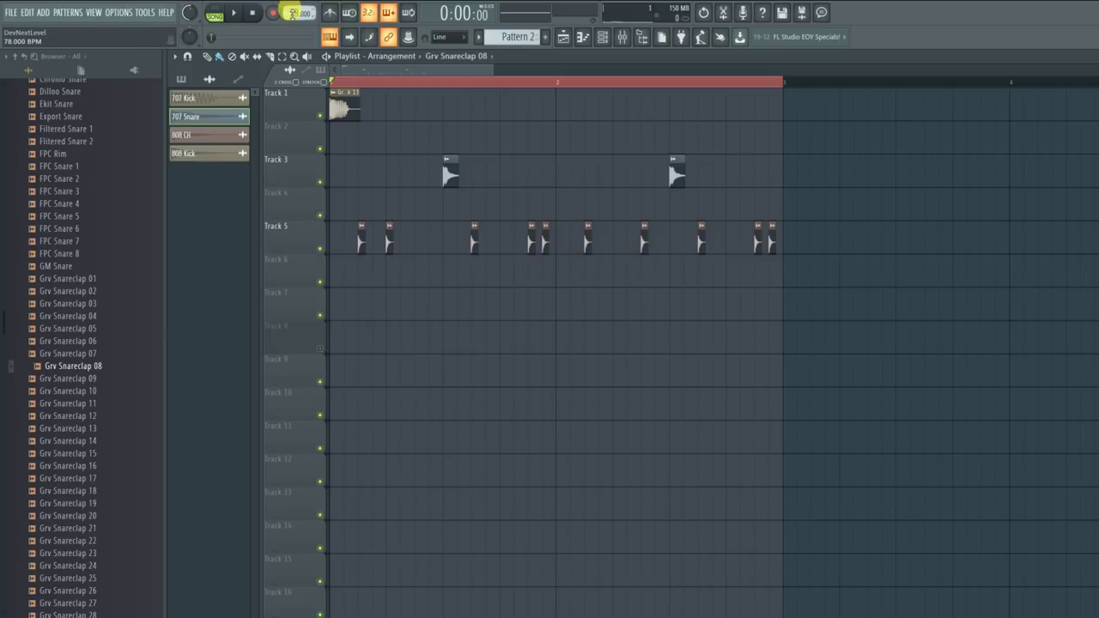
Step: During playback, move bar 1's snare to step 5, add a snare at step 13 and kicks at steps 9 and 15
key(space)
drag(449, 175, 397, 174)
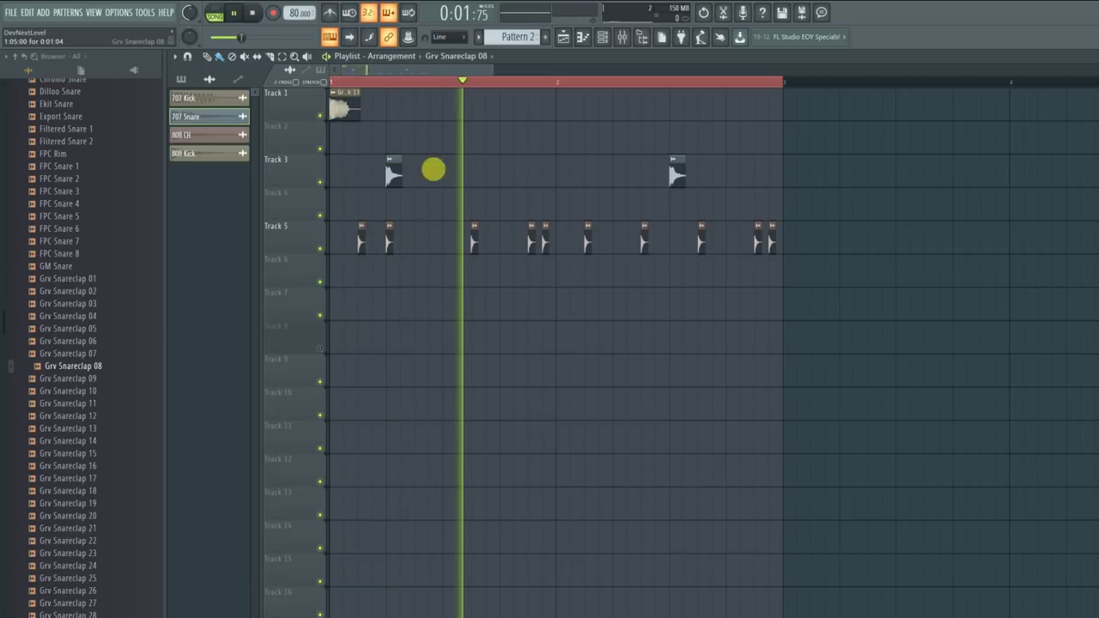
click(498, 167)
click(351, 104)
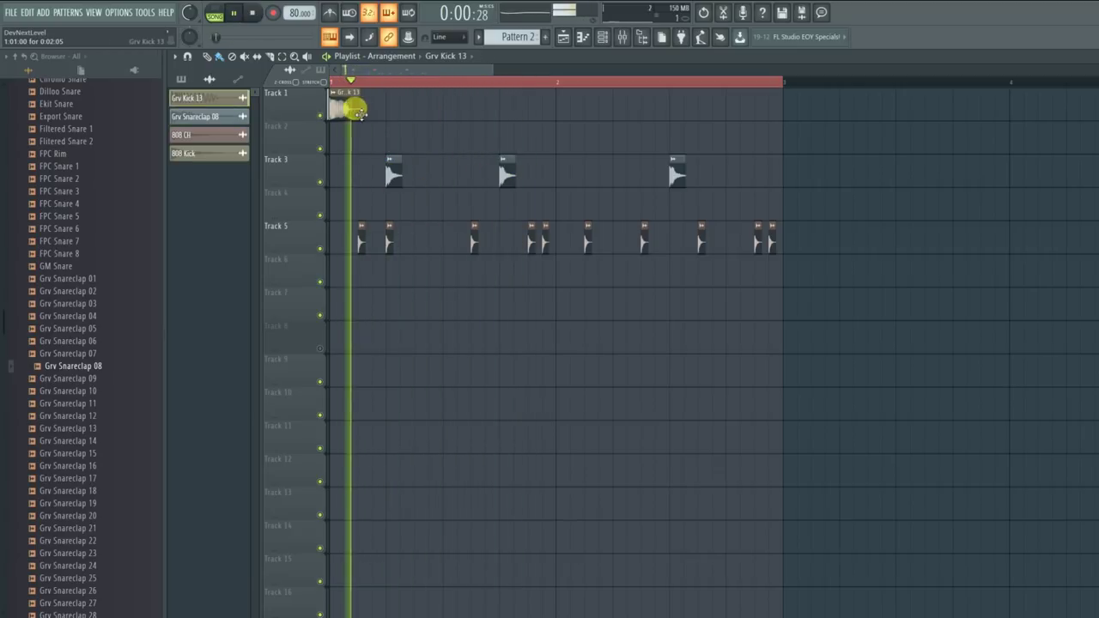
click(445, 110)
click(530, 108)
Step: Move bar 2's snare to step 5 and place kicks at steps 1 and 7 of bar 2, listening in between
key(space)
click(579, 108)
key(space)
drag(672, 172, 625, 196)
click(570, 109)
click(646, 109)
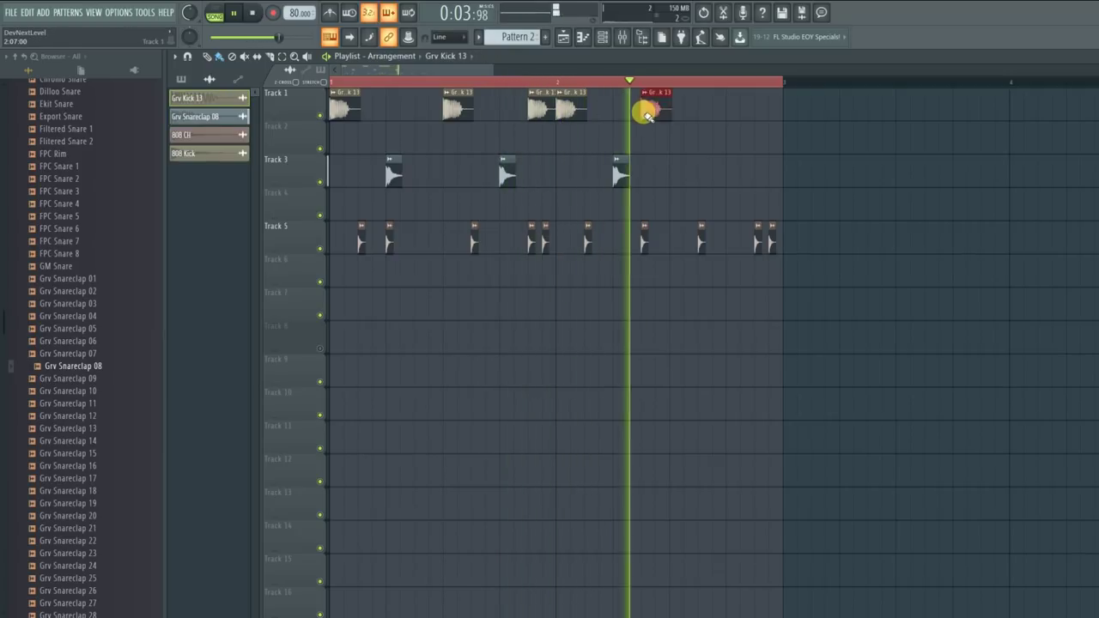
Step: Add kicks at steps 11 and 15 and snares at steps 13 and 16 of bar 2
click(703, 107)
click(622, 178)
click(728, 170)
click(718, 108)
click(755, 107)
click(735, 167)
click(770, 167)
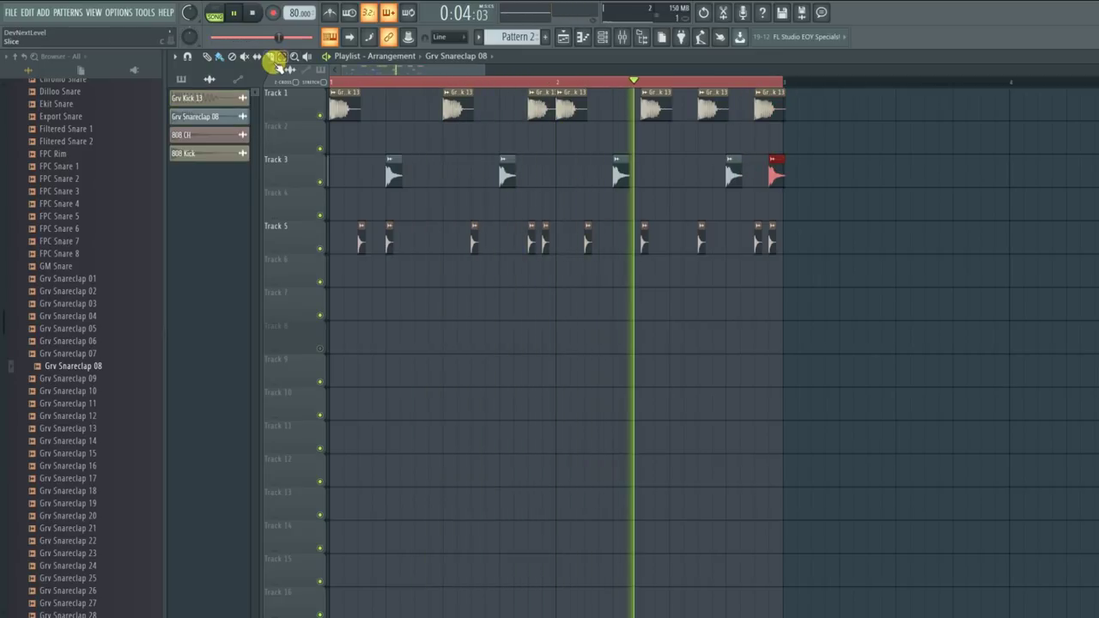
Step: Trim the last kick and last snare clips so they end exactly at the start of bar 3
scroll(782, 87, up, 2)
drag(774, 105, 771, 105)
drag(775, 170, 771, 170)
scroll(780, 87, down, 3)
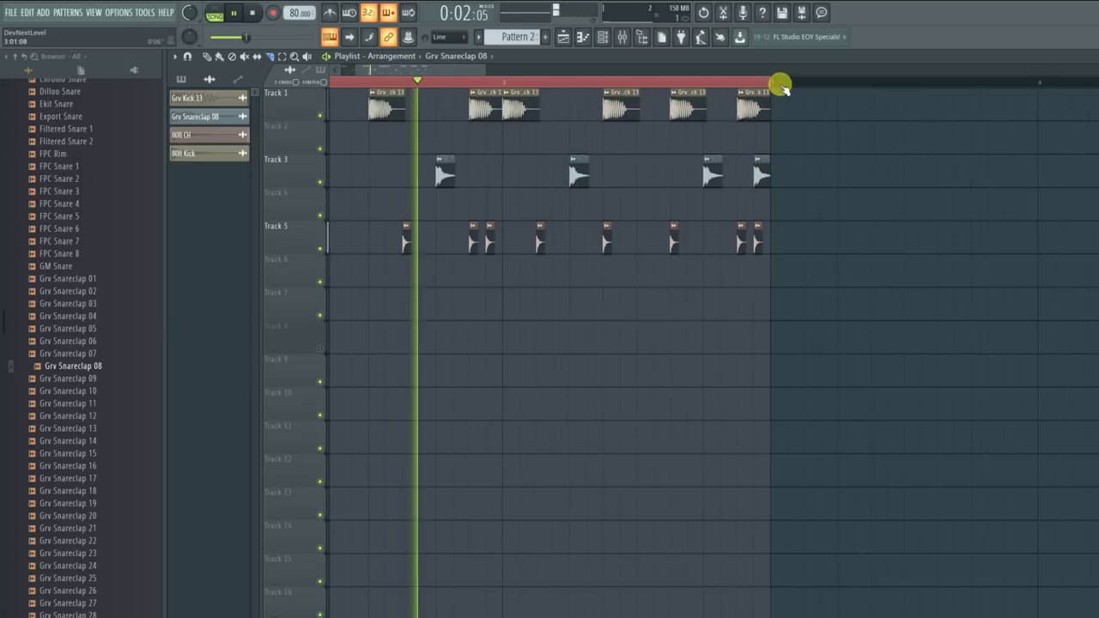
Step: Stop playback, clear the hi-hats on Track 5 and paint an 808 CH clip on every step of both bars
click(219, 58)
key(space)
drag(359, 240, 777, 243)
drag(337, 245, 744, 250)
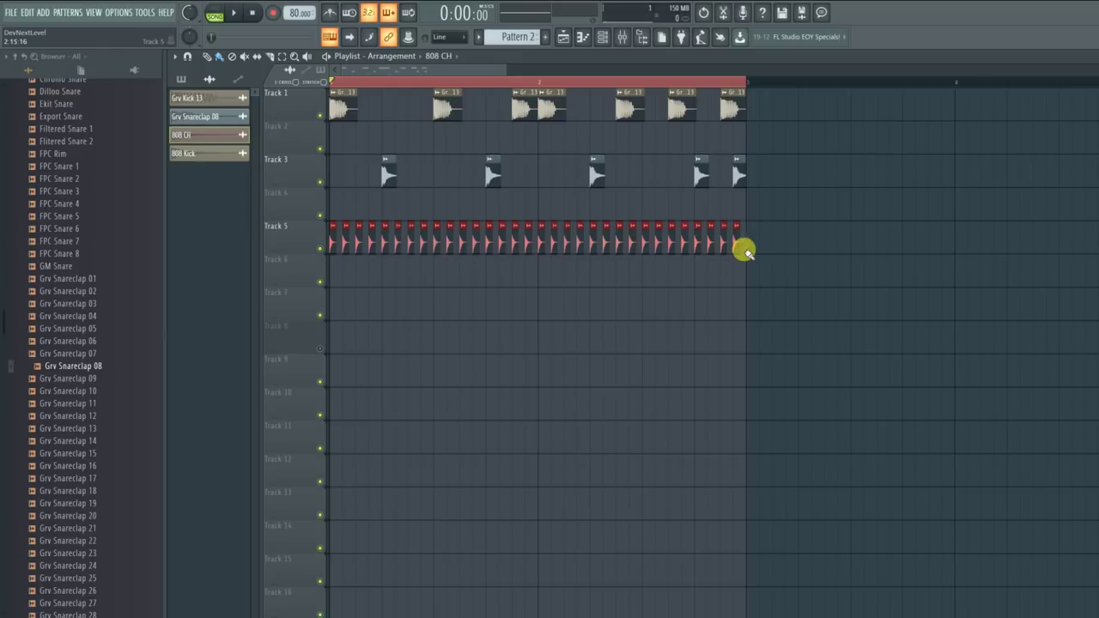
Step: Play the loop and lower the 808 CH channel's volume slightly
key(space)
double_click(709, 238)
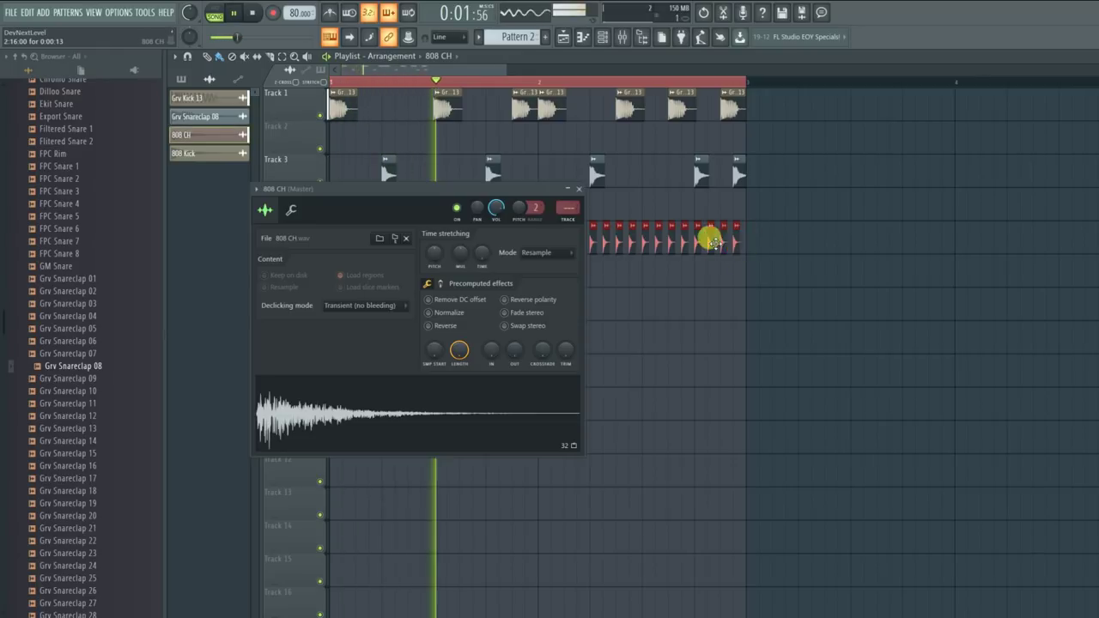
drag(494, 213, 494, 230)
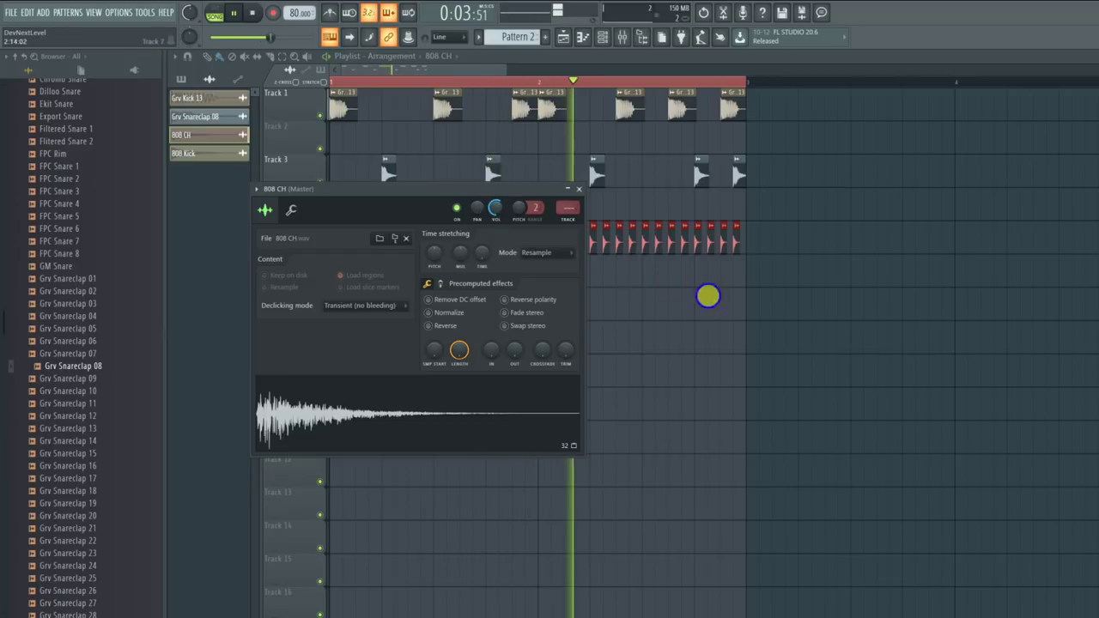
Step: Stop playback, set the snap to 1/2 step, and add 808 CH clips to Track 5 midway after steps 2, 6 and 7 of bar 1
right_click(706, 296)
key(space)
scroll(335, 81, up, 5)
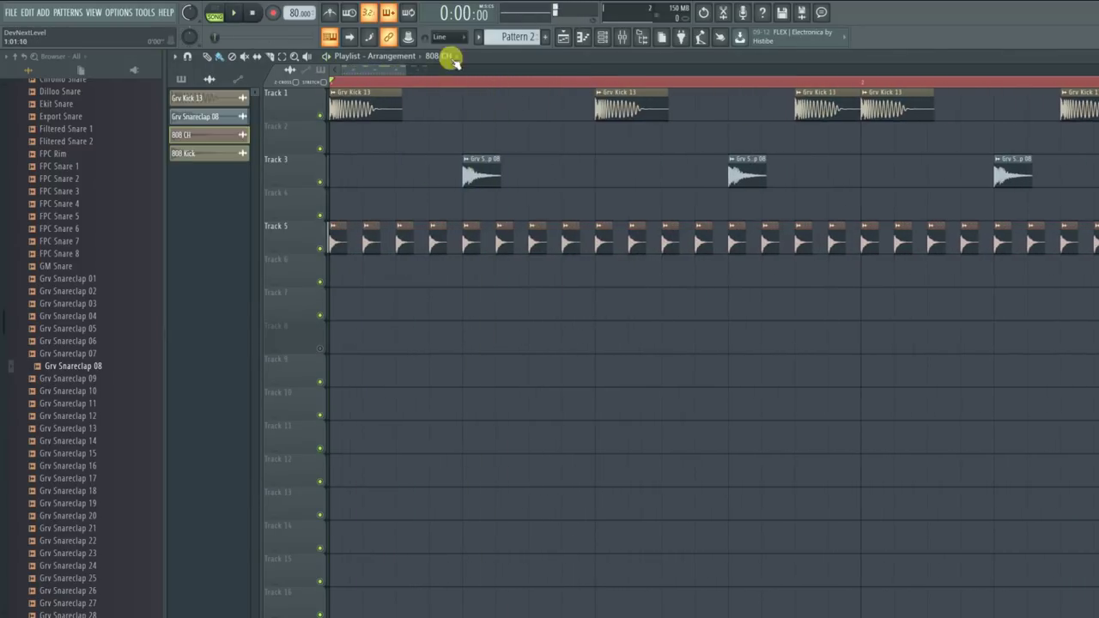
click(460, 37)
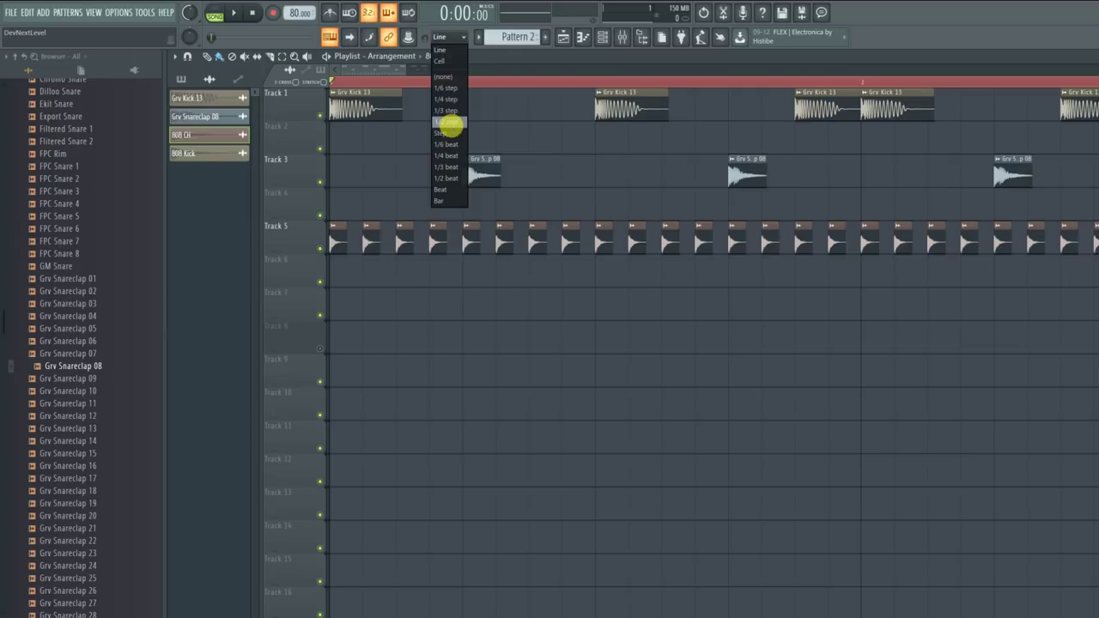
click(449, 124)
click(386, 276)
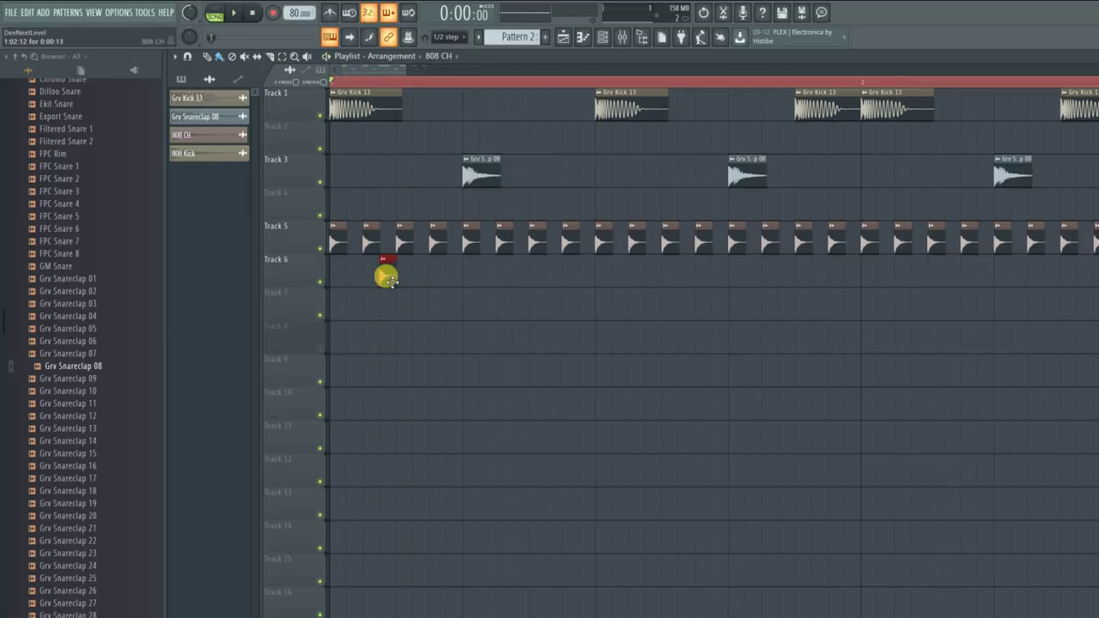
key(space)
key(space)
click(521, 276)
key(space)
drag(525, 281, 552, 232)
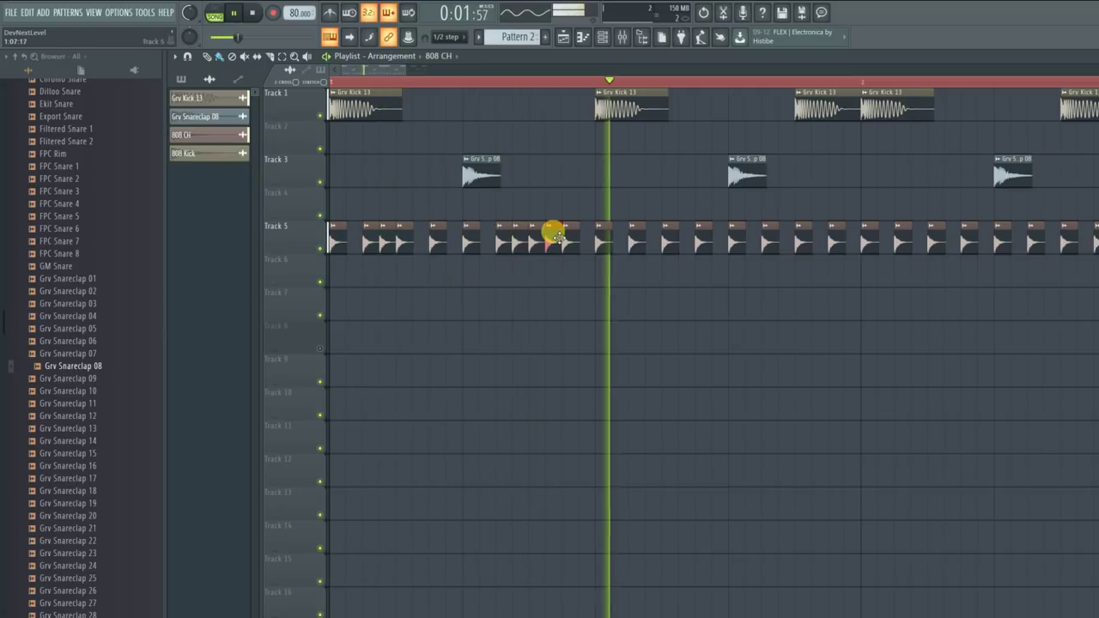
Step: Add half-step 808 CH clips to Track 5 midway after steps 10 and 15 of bar 1
click(650, 273)
drag(658, 278, 655, 243)
click(818, 273)
drag(817, 274, 817, 233)
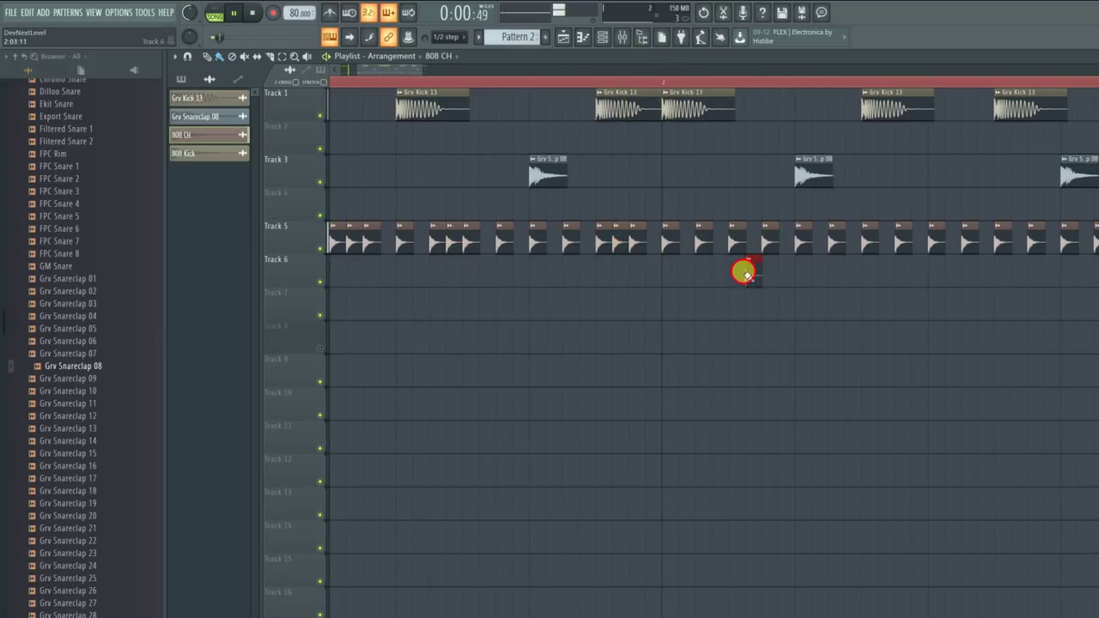
Step: Add half-step 808 CH clips to Track 5 midway after steps 3, 9, 10, 11, 12 and 16 of bar 2
drag(753, 274, 751, 243)
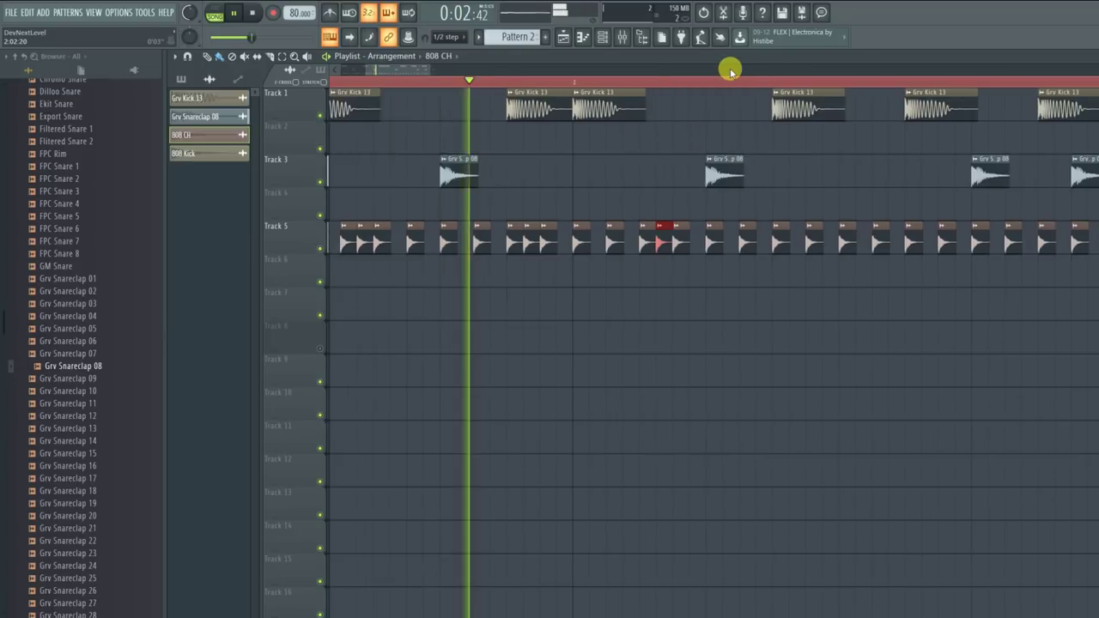
click(753, 269)
key(space)
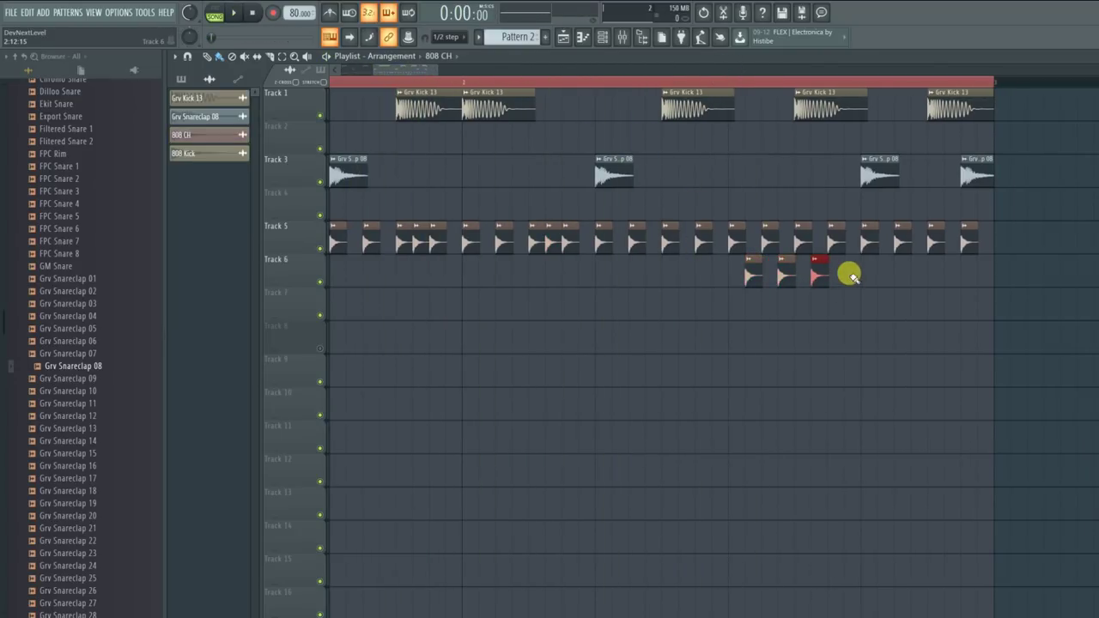
drag(884, 277, 751, 241)
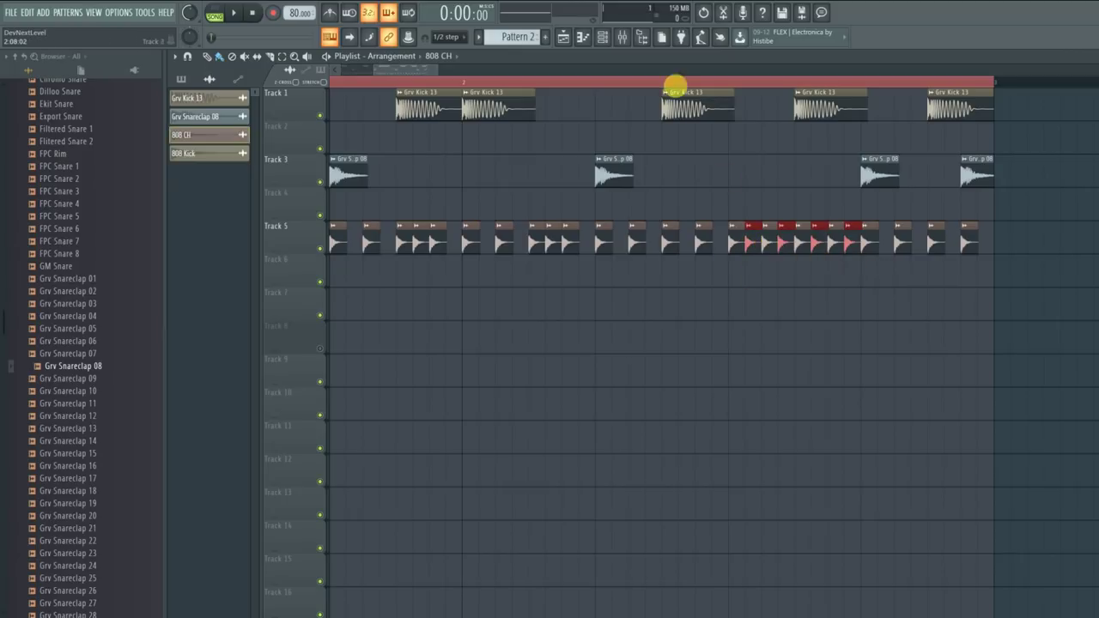
scroll(582, 83, down, 1)
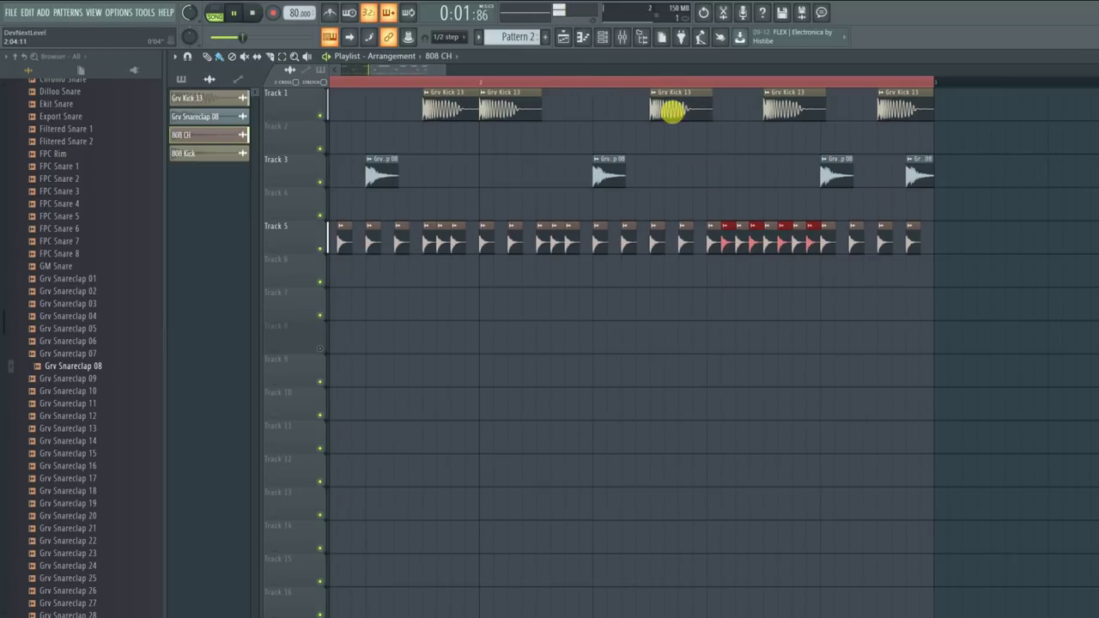
click(930, 273)
drag(930, 273, 929, 237)
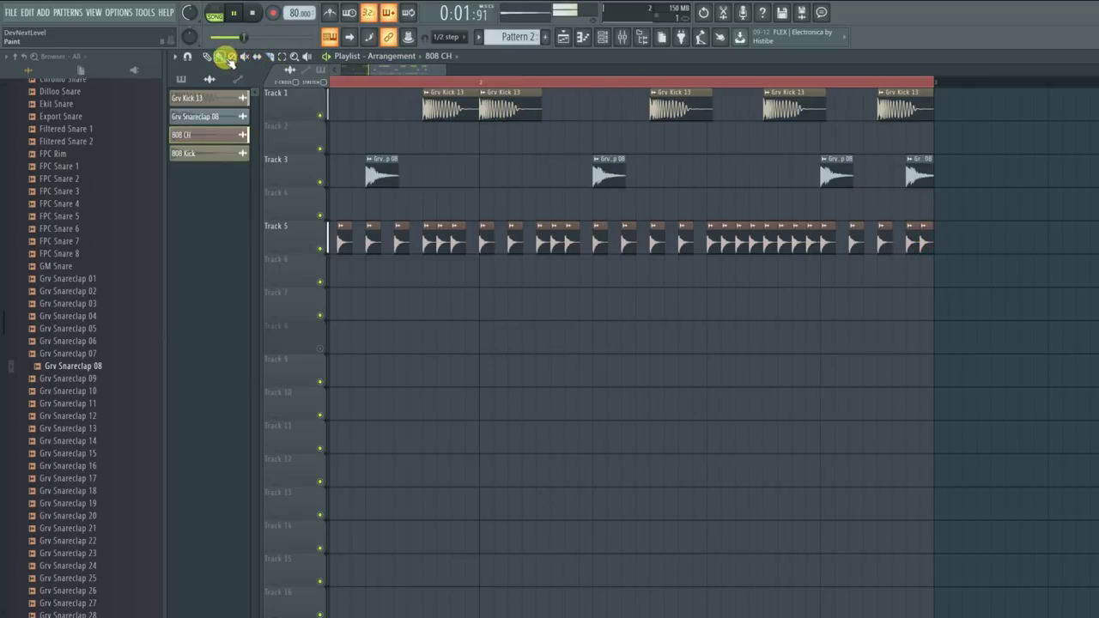
Step: Stop playback, set the snap to 1/4 step, and place a four-clip 808 CH roll on Track 6 at step 9 of bar 2
scroll(847, 81, up, 3)
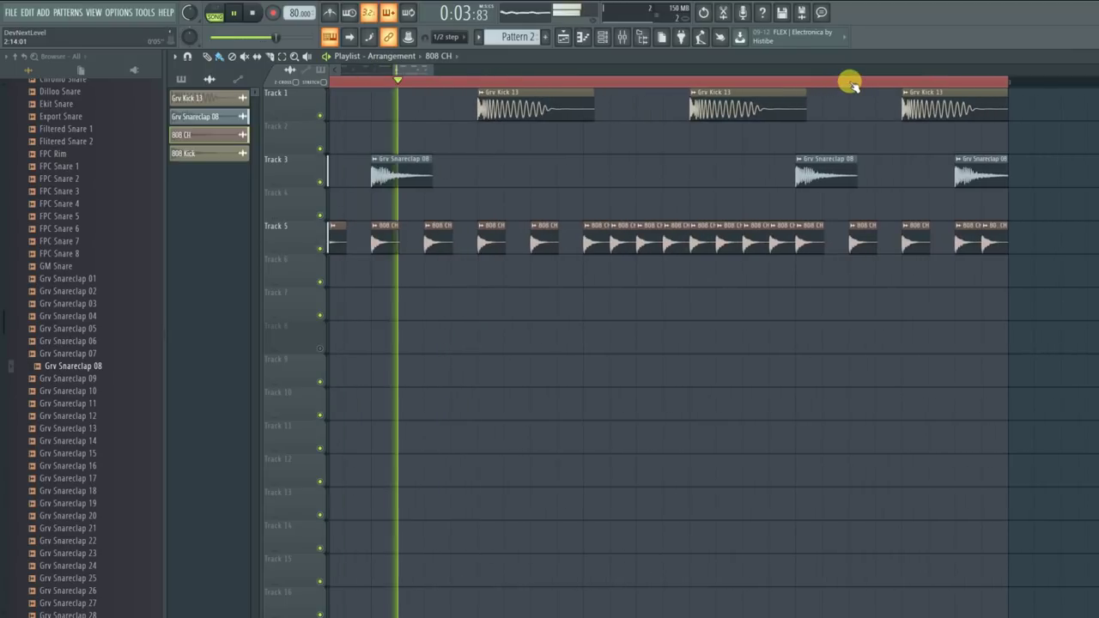
key(space)
click(447, 37)
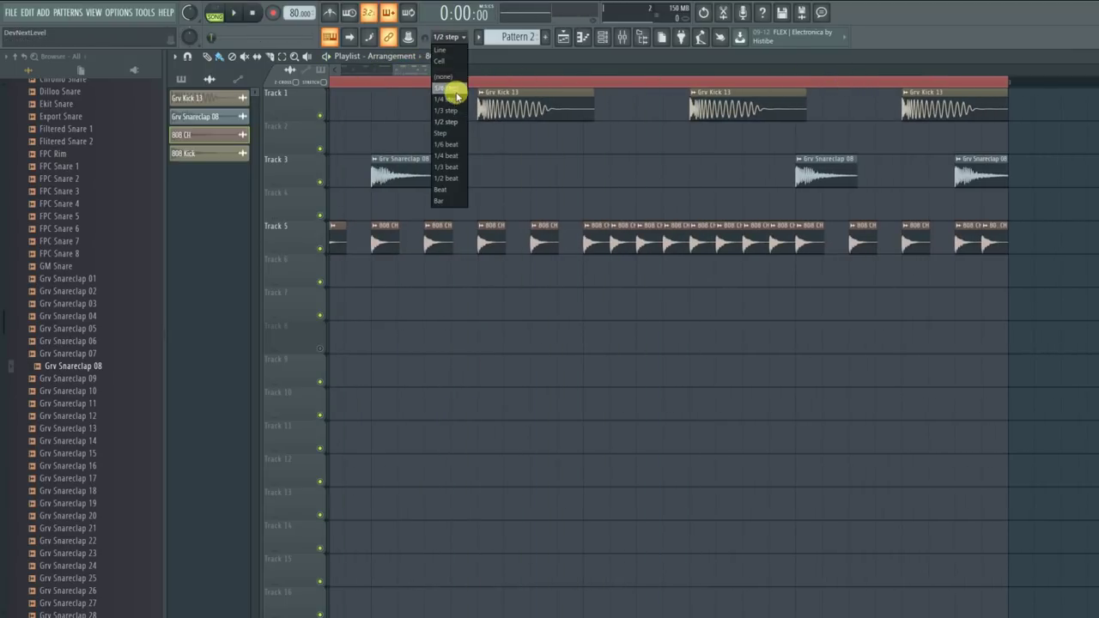
click(456, 100)
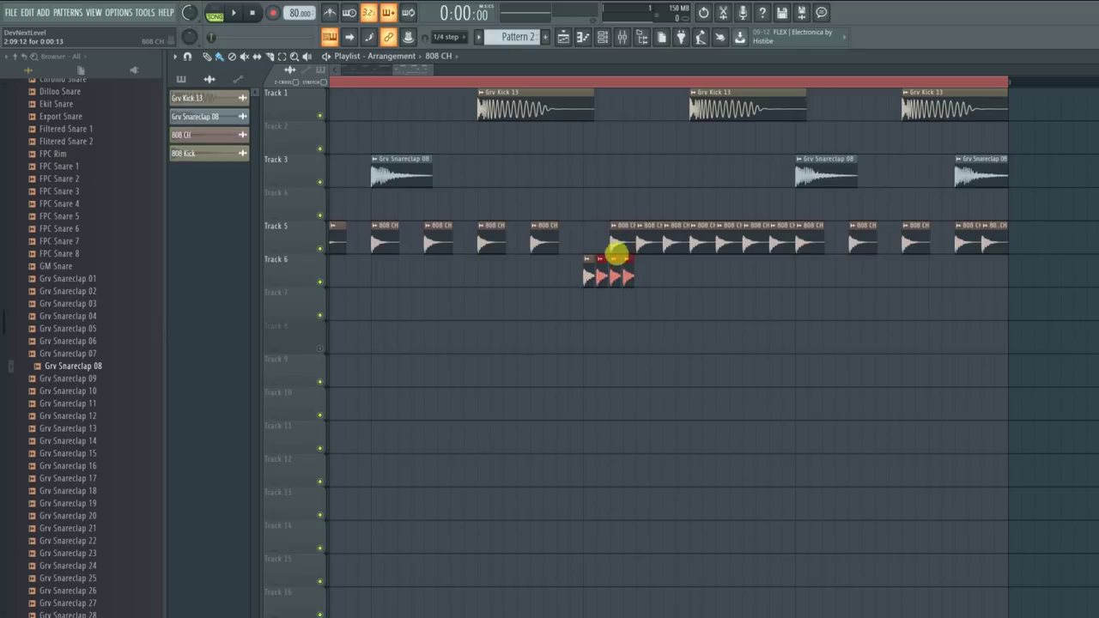
drag(623, 240, 700, 243)
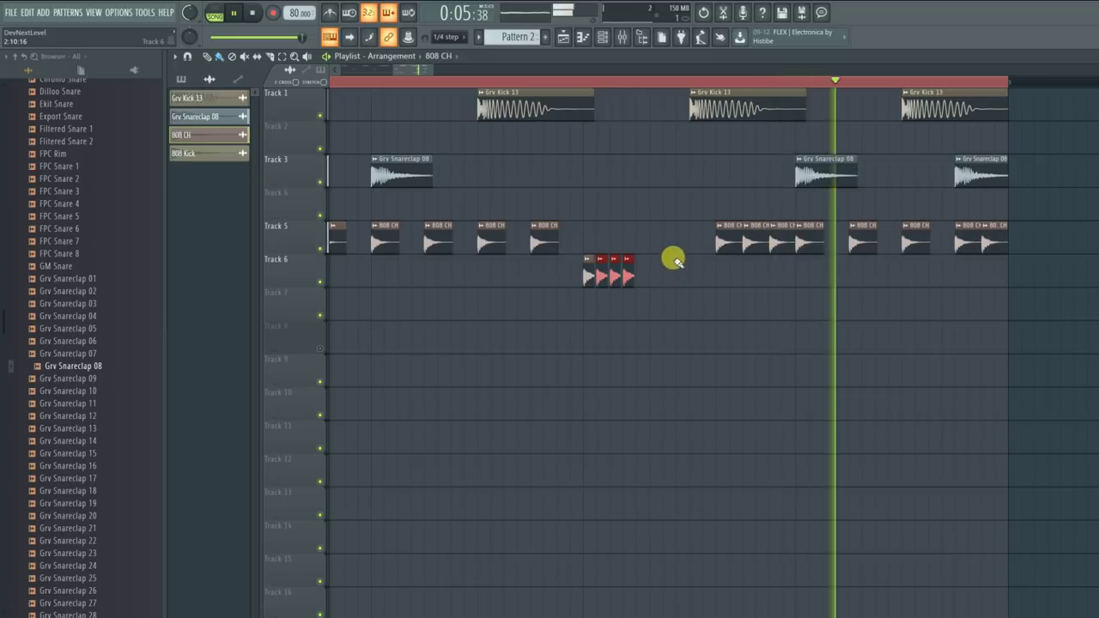
key(ctrl+z)
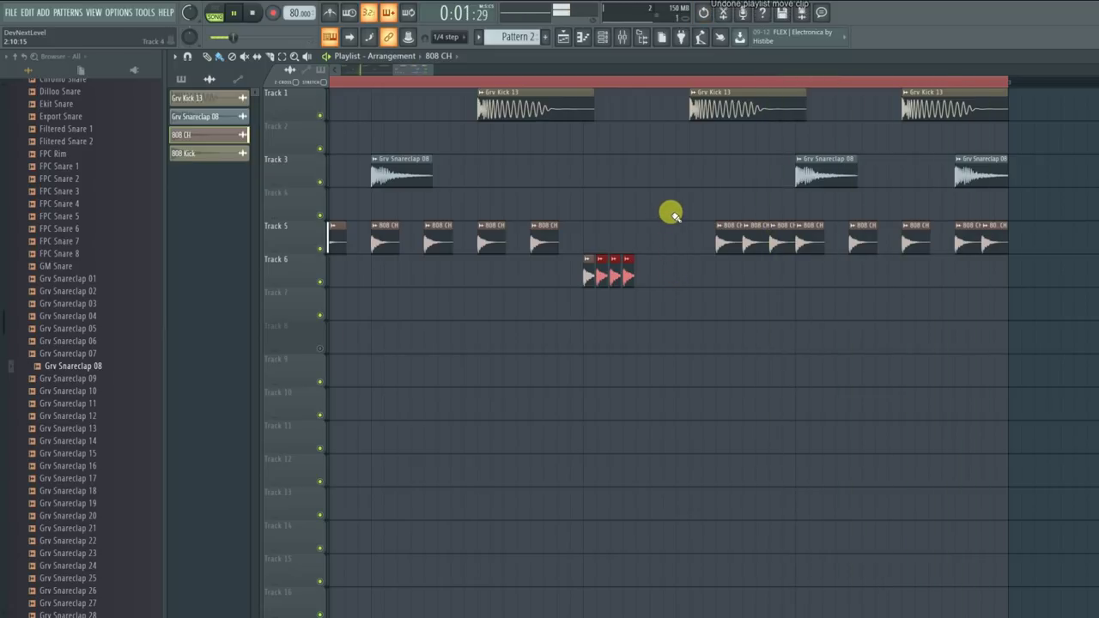
key(ctrl+alt+z)
Step: Repeat the 1/4-step roll at step 11 of bar 2, delete the hi-hats it overlaps, and move both rolls up to Track 5
right_click(619, 225)
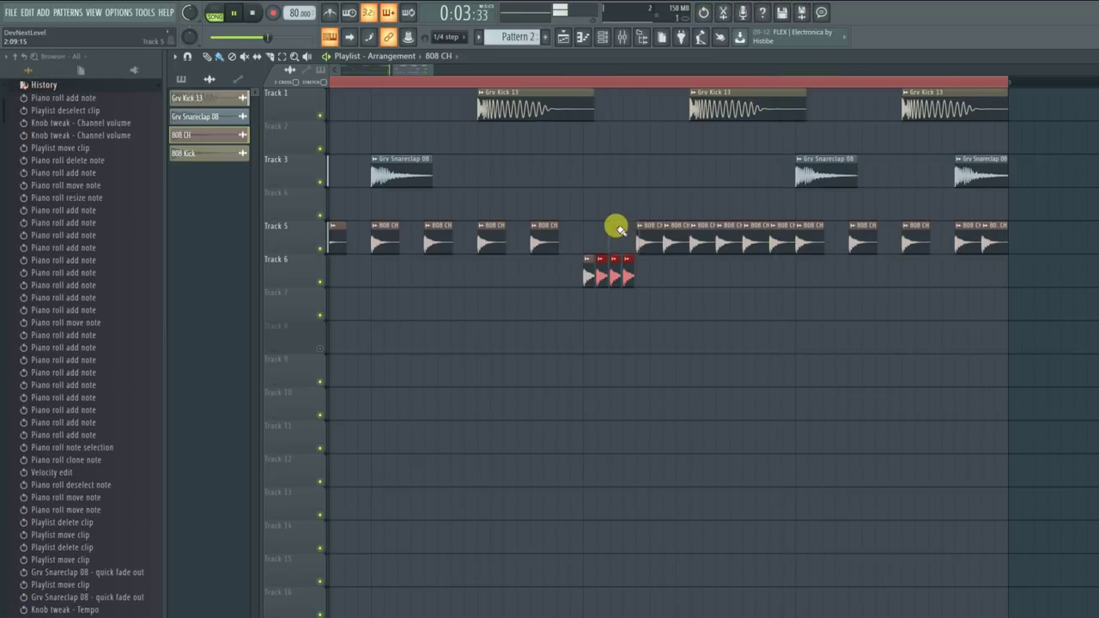
key(space)
key(space)
key(space)
mouse_move(656, 268)
mouse_down()
mouse_move(571, 297)
mouse_move(698, 282)
mouse_move(586, 296)
mouse_up()
right_click(704, 247)
right_click(728, 247)
key(shift+Up)
Step: Set the snap back to Line and play the two-bar loop
click(446, 37)
click(450, 49)
scroll(602, 89, down, 4)
drag(366, 83, 255, 94)
key(space)
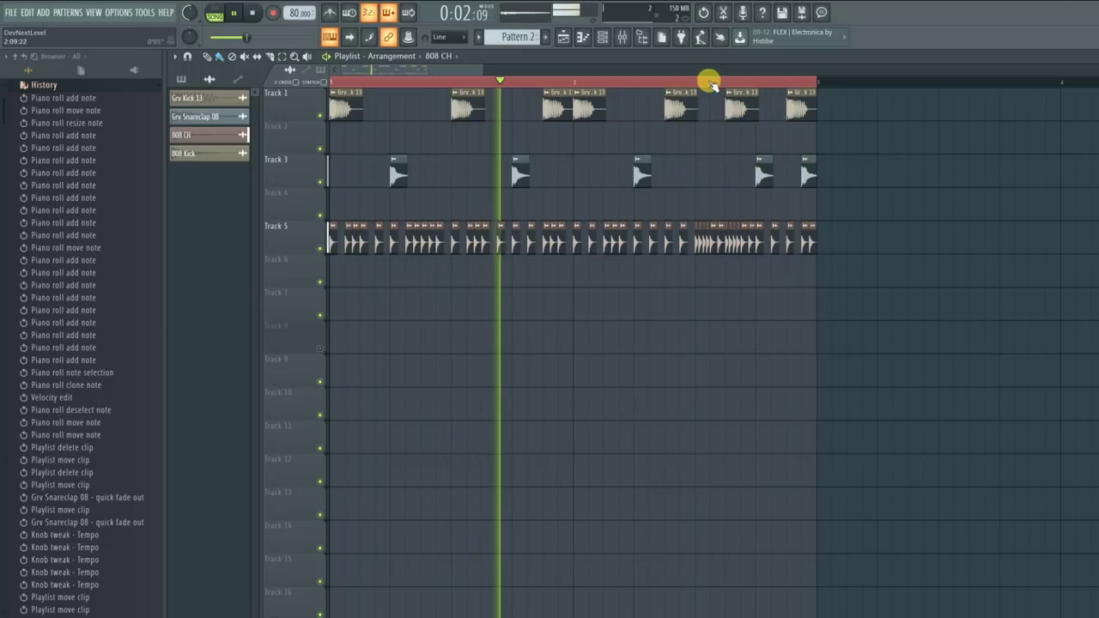
Step: Stop playback and place a new empty Pattern 3 clip on Track 6 at the start of bar 1
key(space)
scroll(508, 41, down, 1)
mouse_move(430, 262)
mouse_down()
mouse_move(444, 278)
mouse_move(306, 264)
mouse_up()
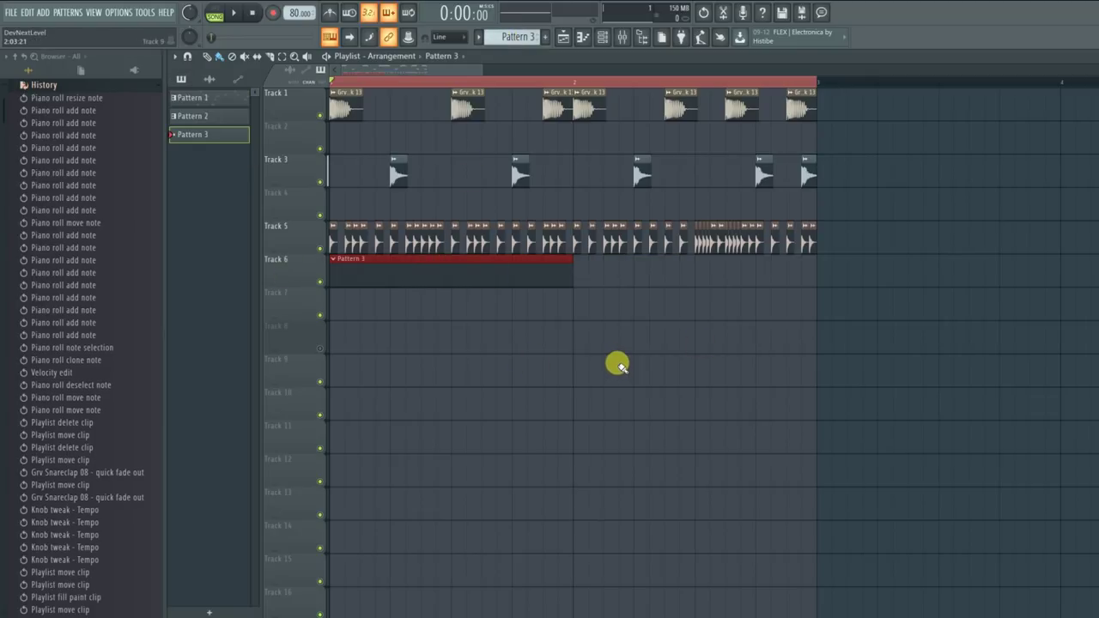
Step: Add a FLEX instrument channel and filter its presets to the Bass type across all installed packs
double_click(488, 273)
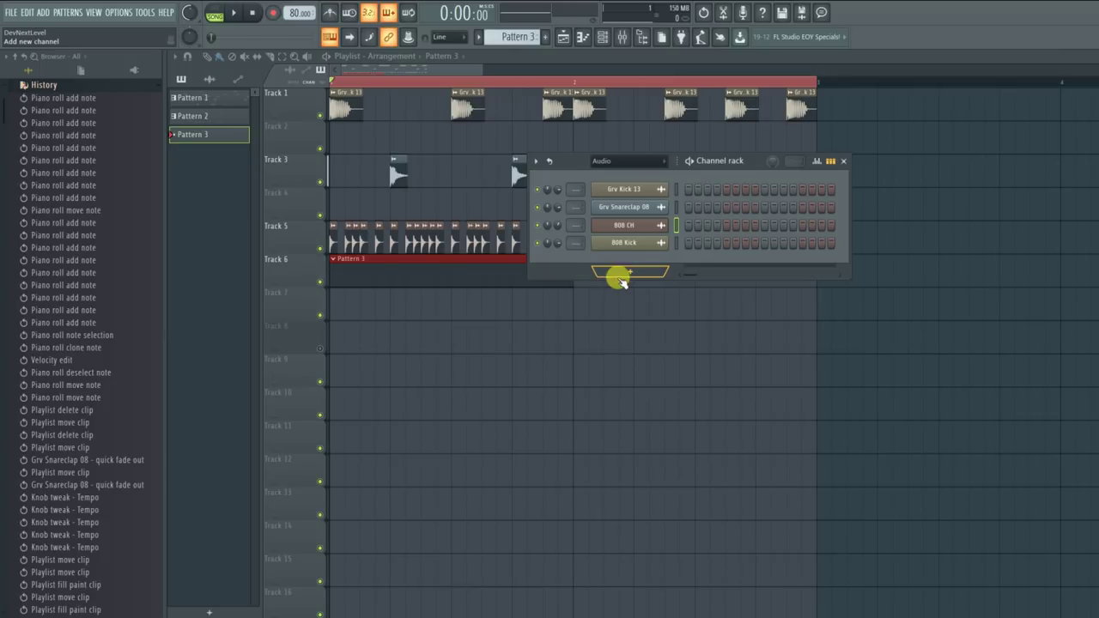
click(623, 277)
click(467, 398)
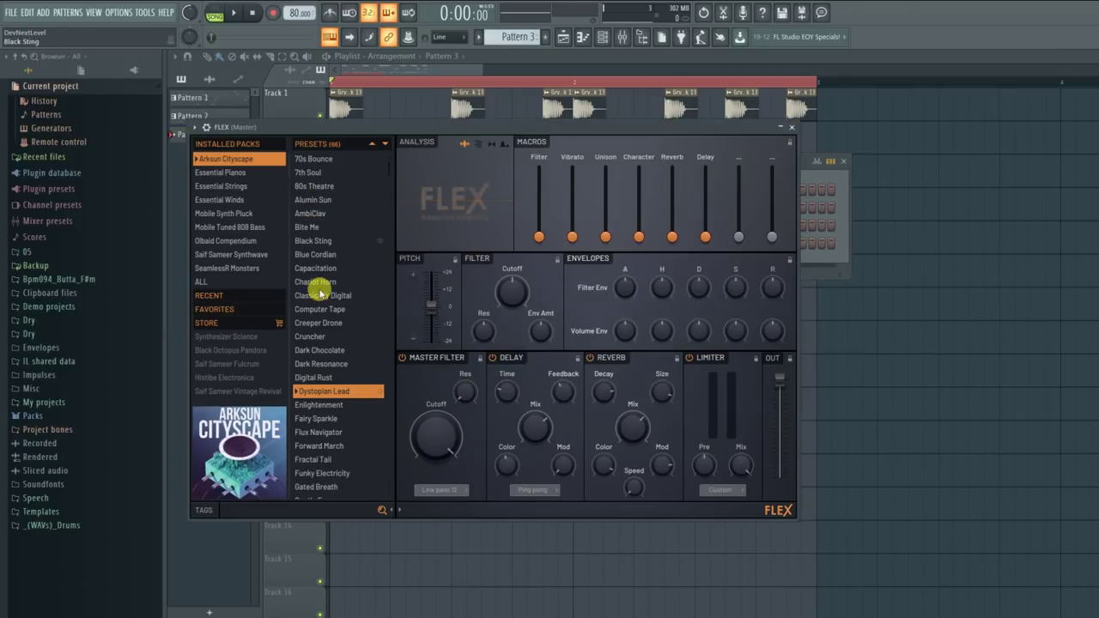
click(197, 512)
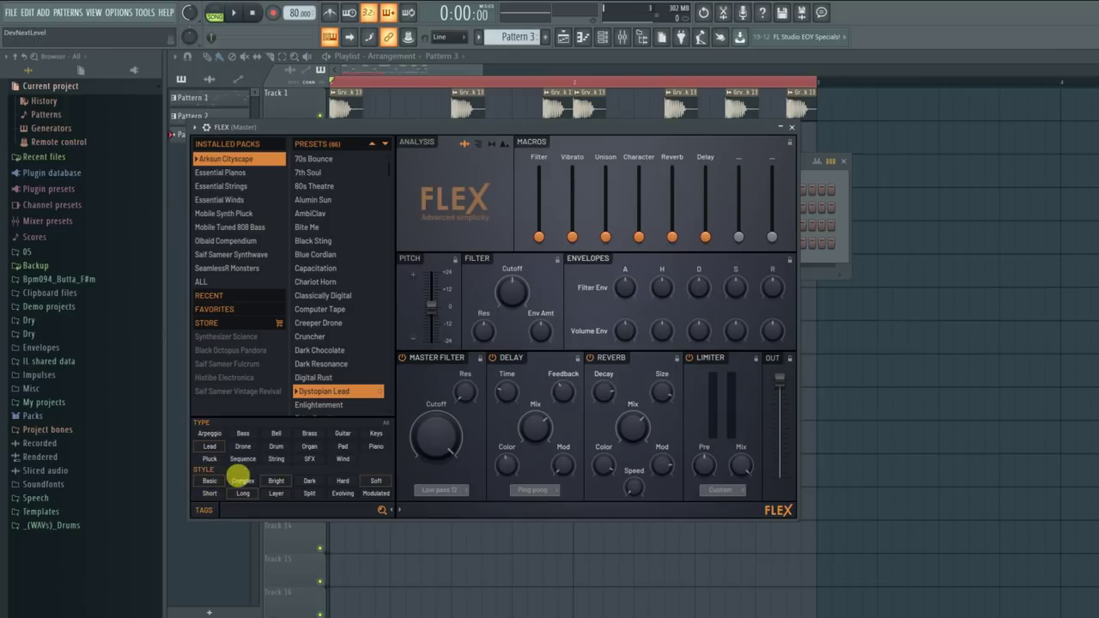
click(244, 434)
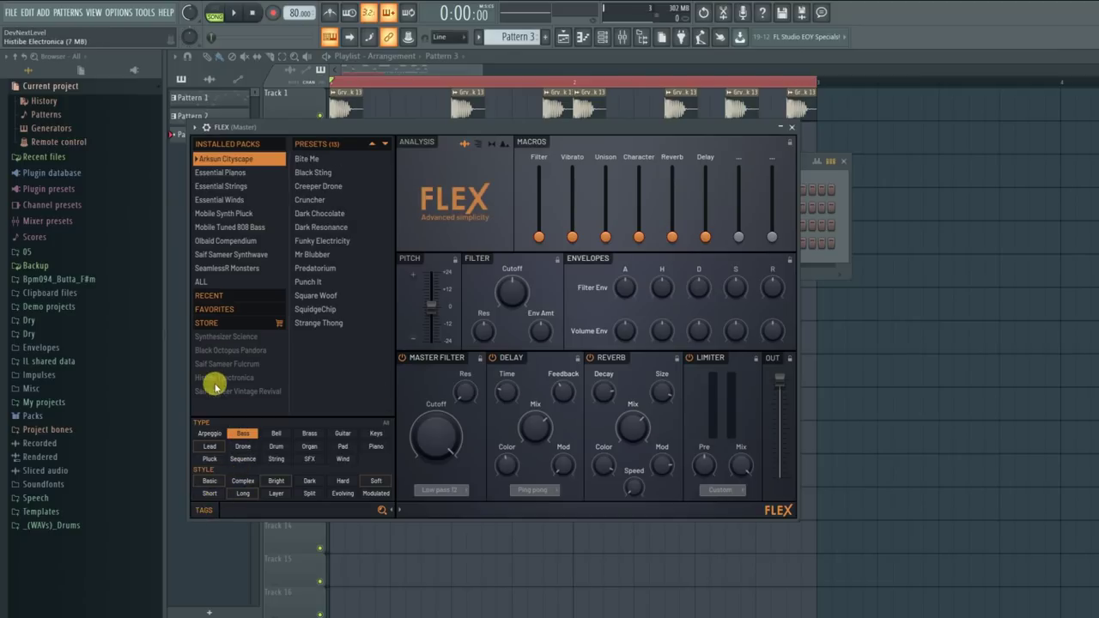
click(208, 283)
Step: Audition FLEX bass presets from Crisp Anabass to Flamociraptor, including Darknight, Digitalzilla and DX11 Synthbass
scroll(344, 335, down, 15)
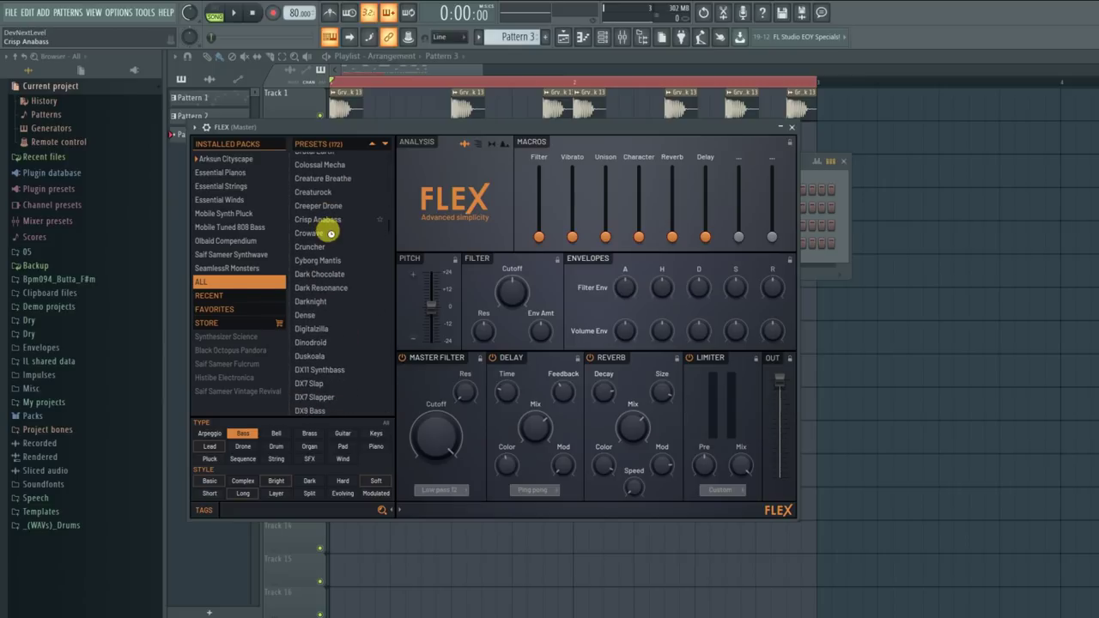
click(326, 222)
click(311, 302)
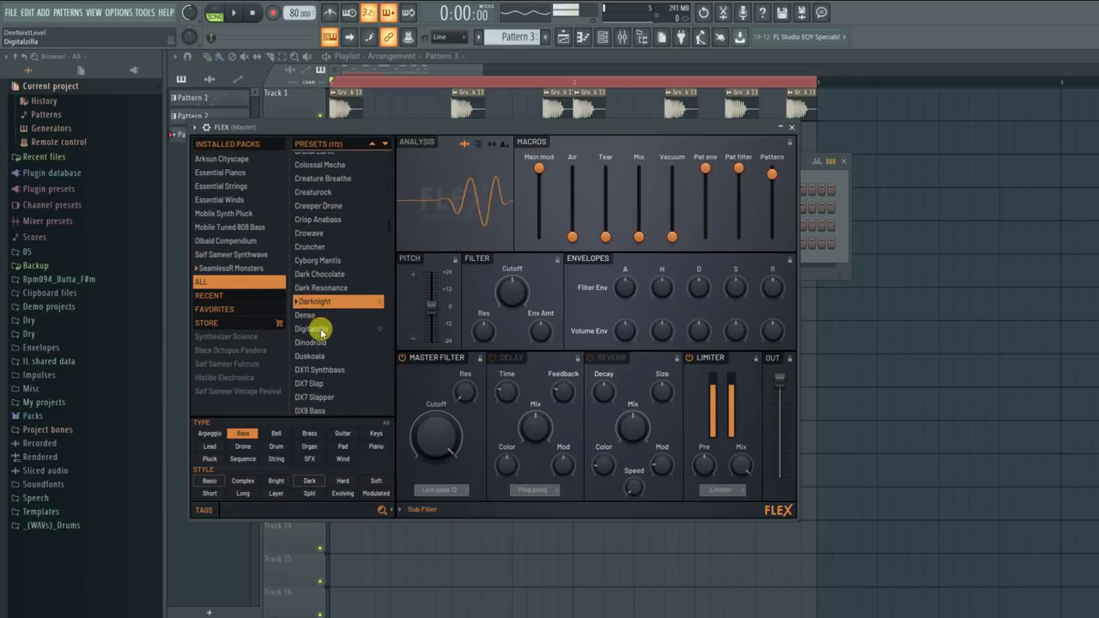
click(312, 329)
click(323, 370)
scroll(323, 367, down, 5)
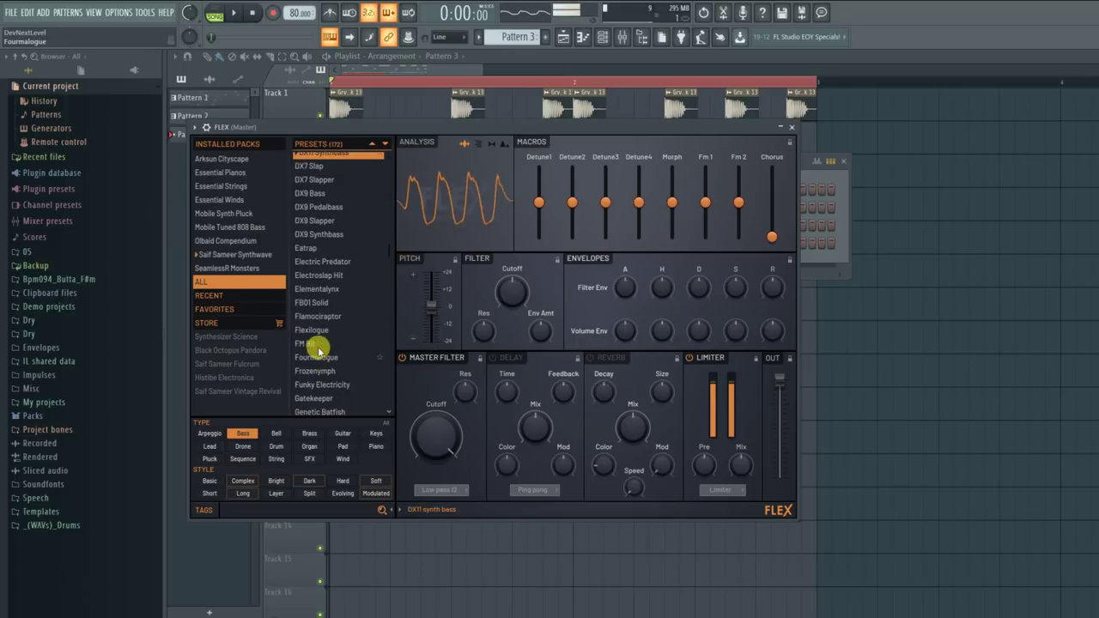
click(316, 251)
click(312, 307)
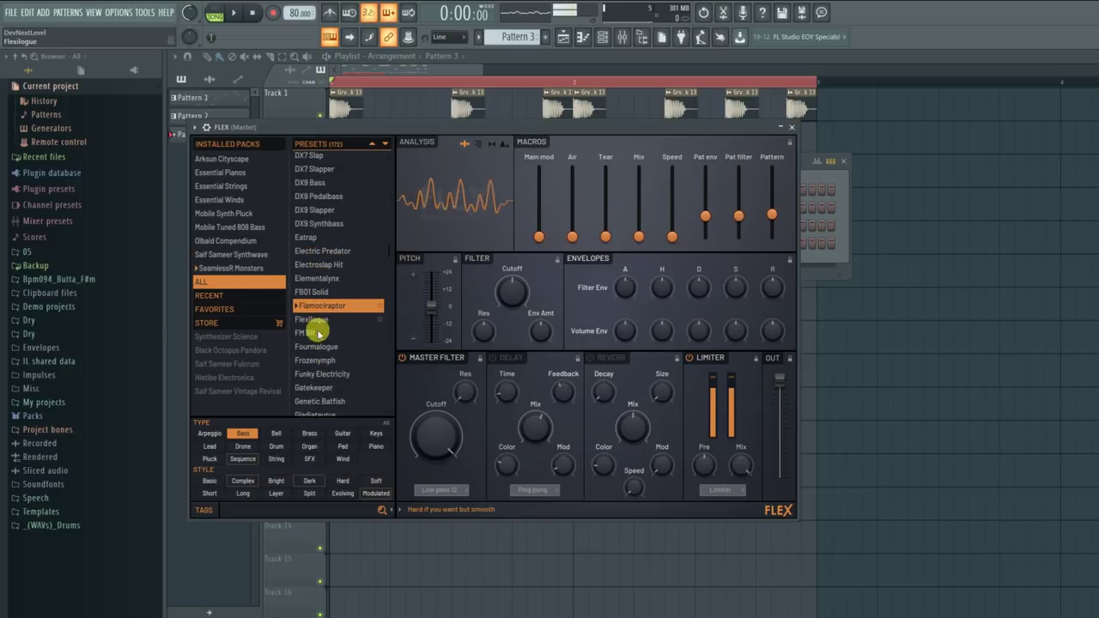
key(z)
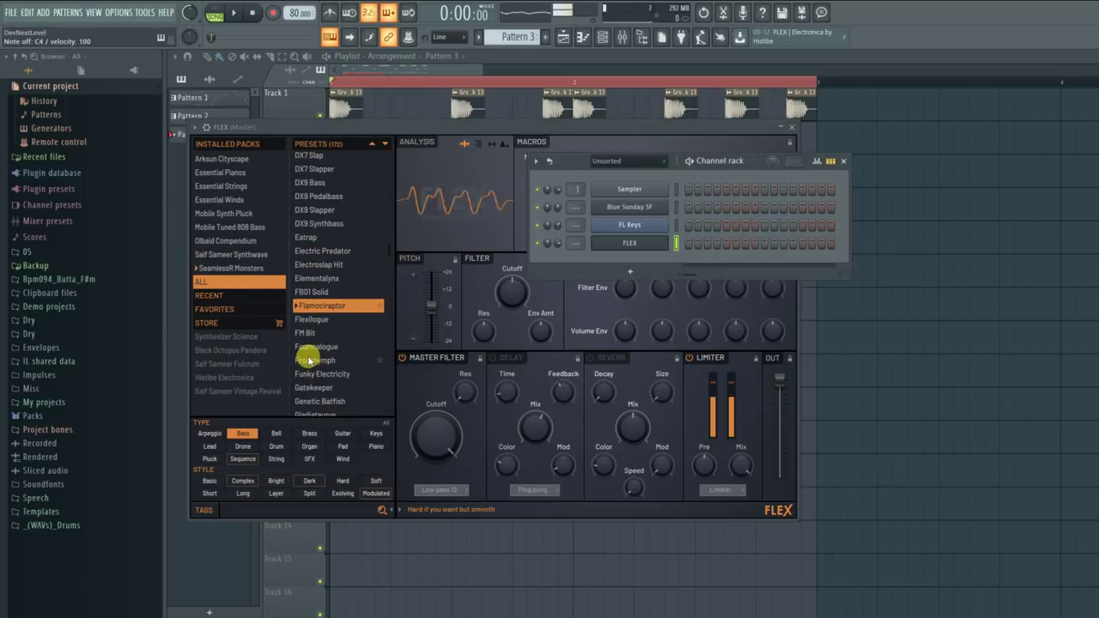
Step: Audition the FLEX bass presets Fourmalogue, Funky Electricity, Hornbass Shock, Nagabomination and Powerchord
click(318, 348)
click(321, 371)
scroll(319, 352, down, 5)
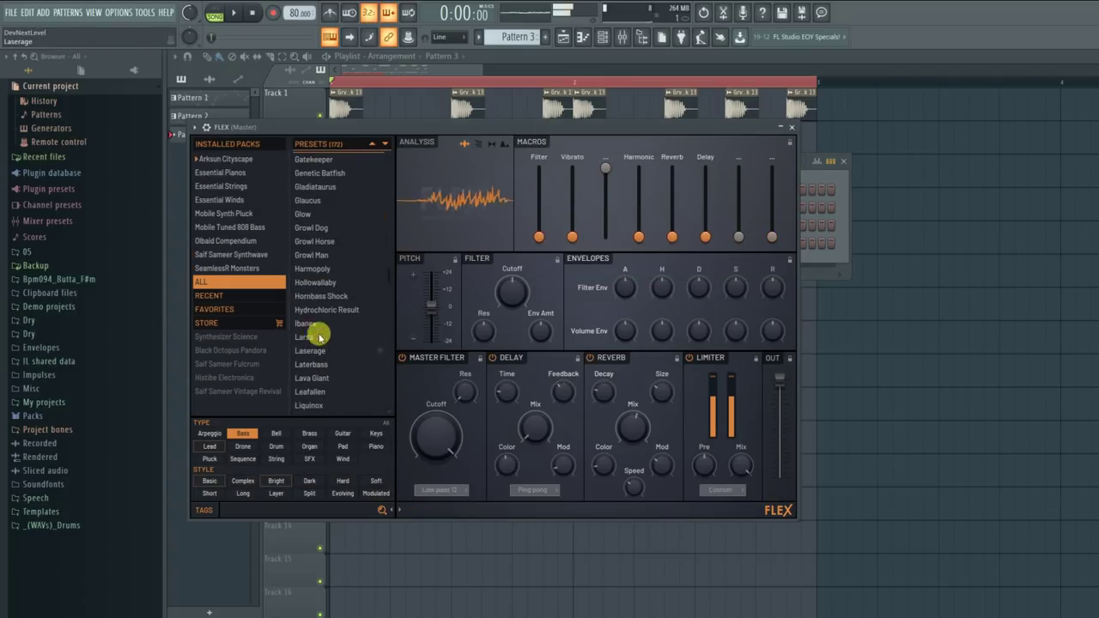
click(319, 297)
scroll(319, 296, down, 6)
click(323, 270)
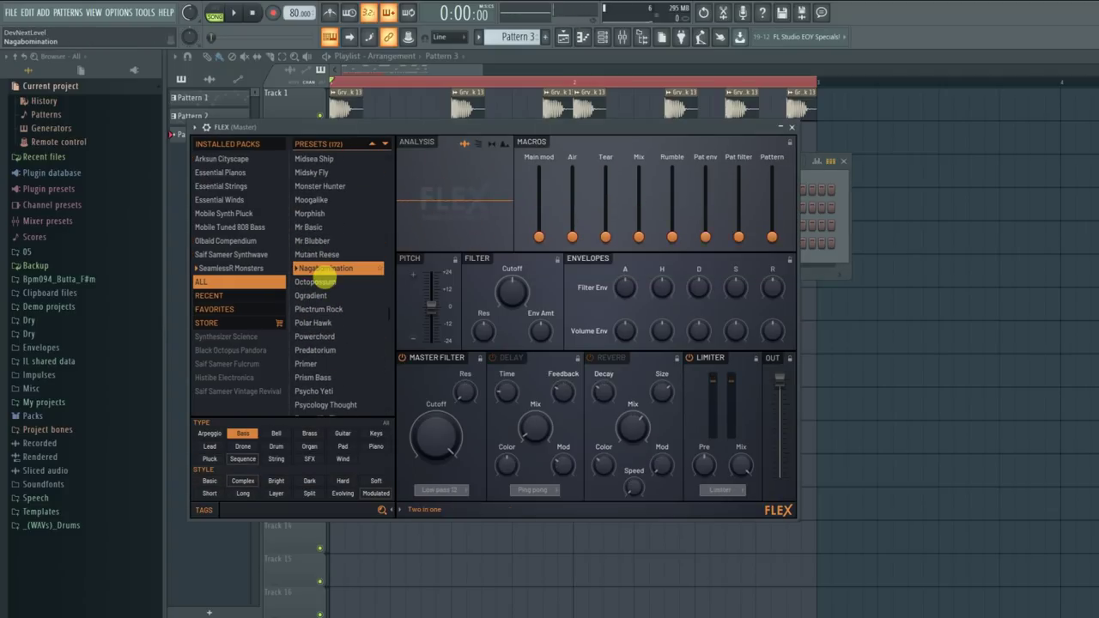
click(315, 335)
Step: Audition the FLEX bass presets Shadowlurk, Silver Lad and SquidgeChip
scroll(316, 331, down, 6)
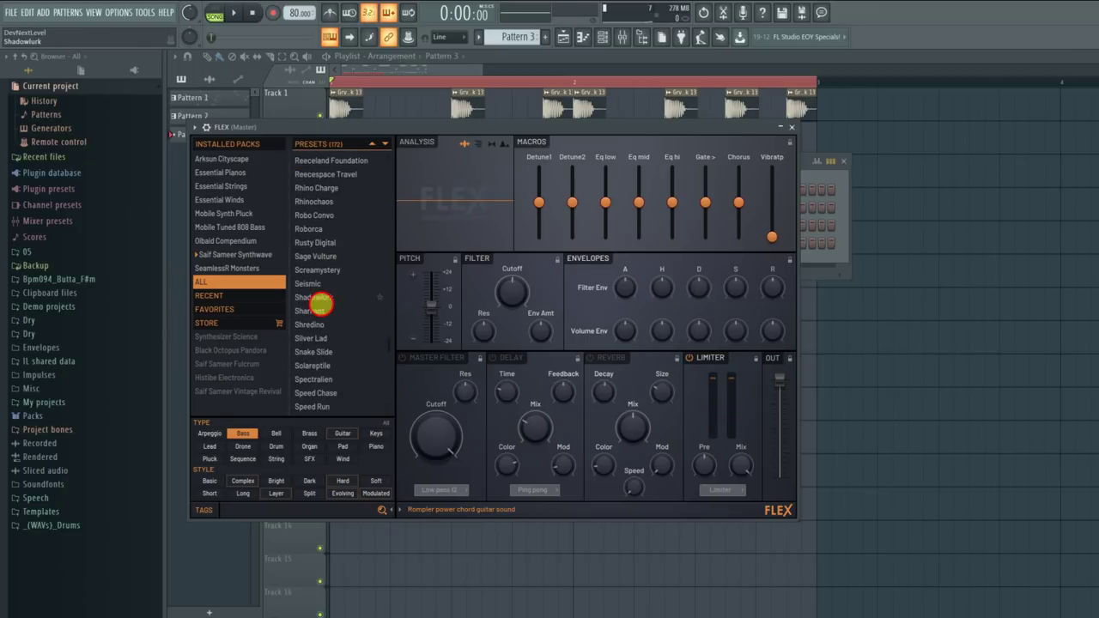
click(318, 297)
click(319, 341)
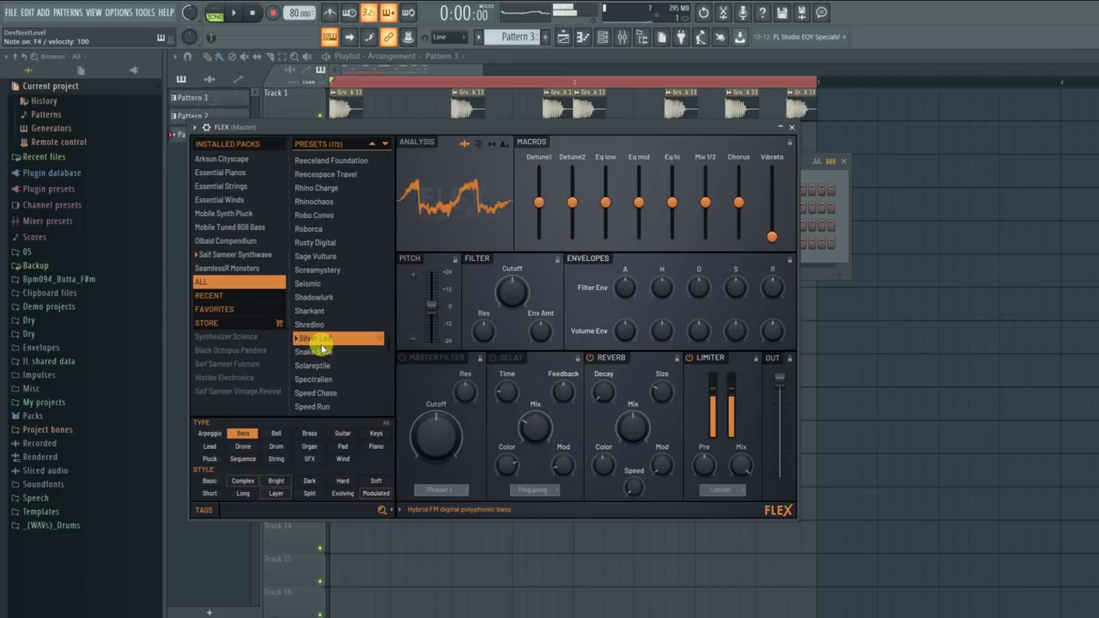
scroll(344, 355, down, 3)
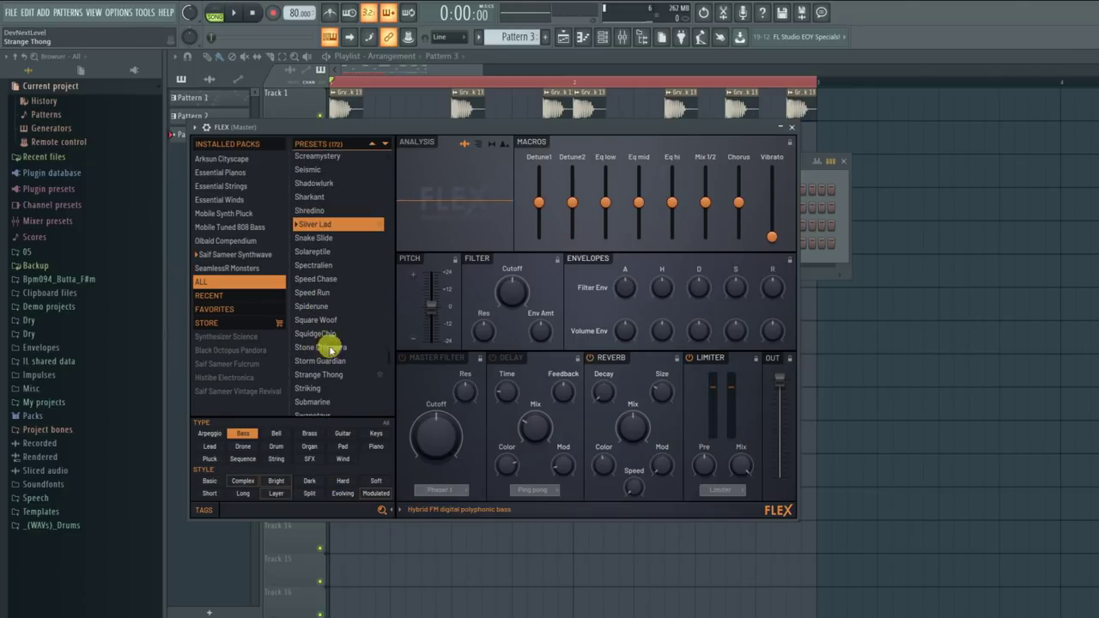
click(330, 335)
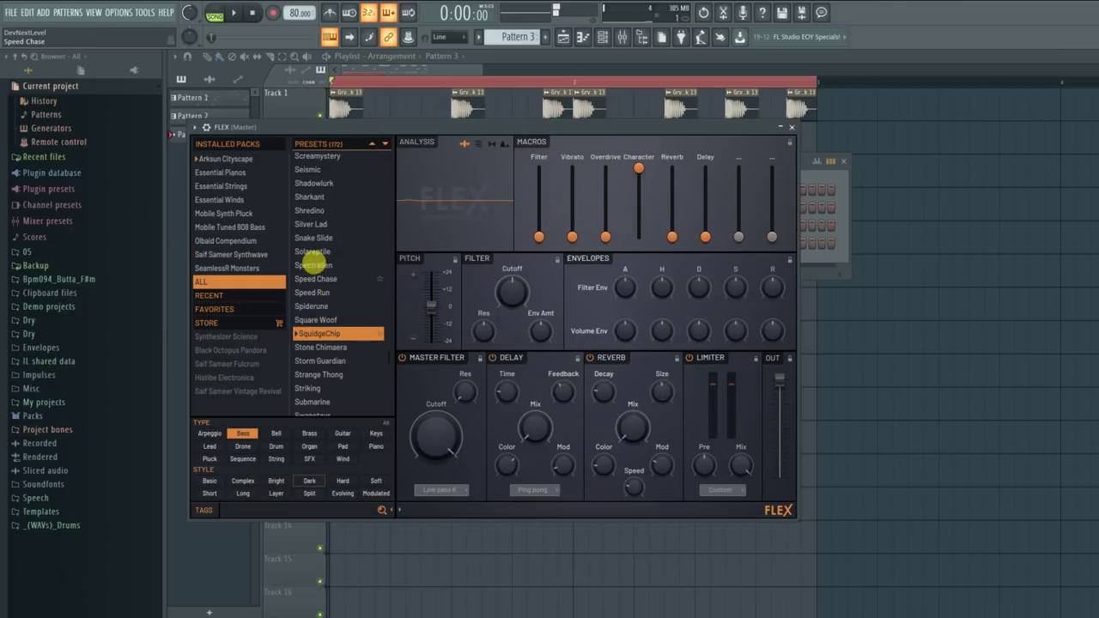
Step: Compare the presets Speed Chase, Spectralien and Snake Slide, load Silver Lad as the bass sound, and close the FLEX window
click(316, 276)
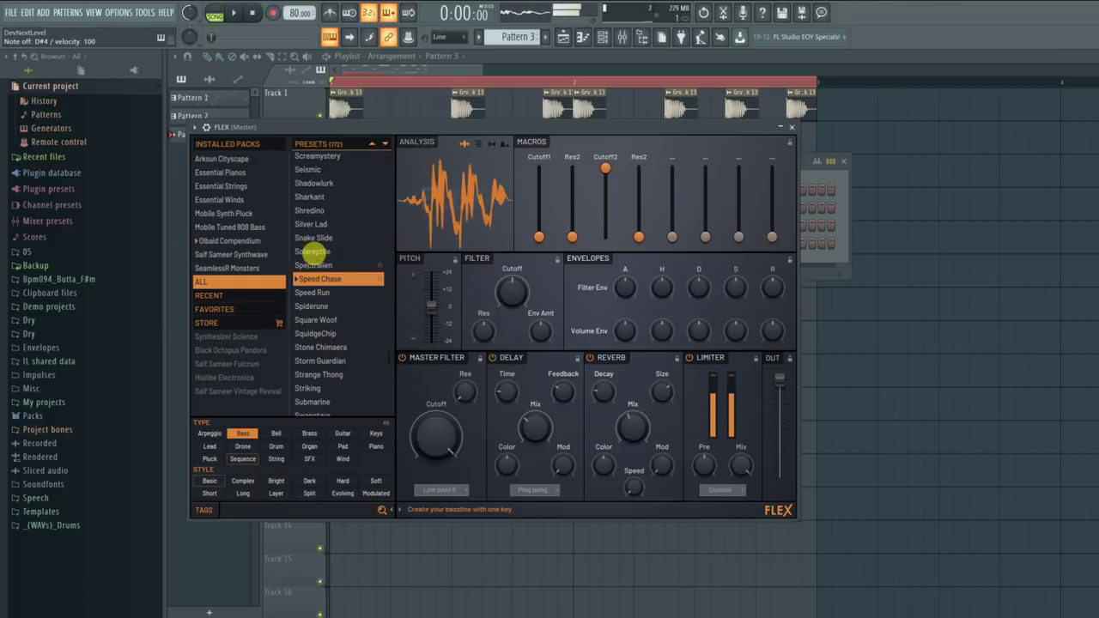
click(314, 263)
click(318, 239)
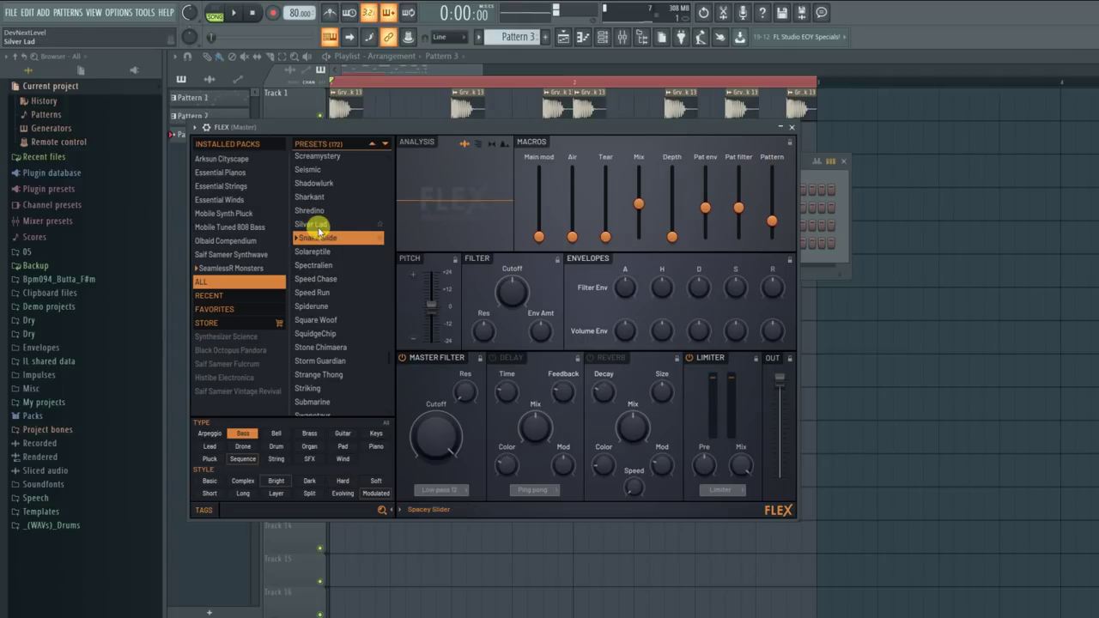
click(312, 224)
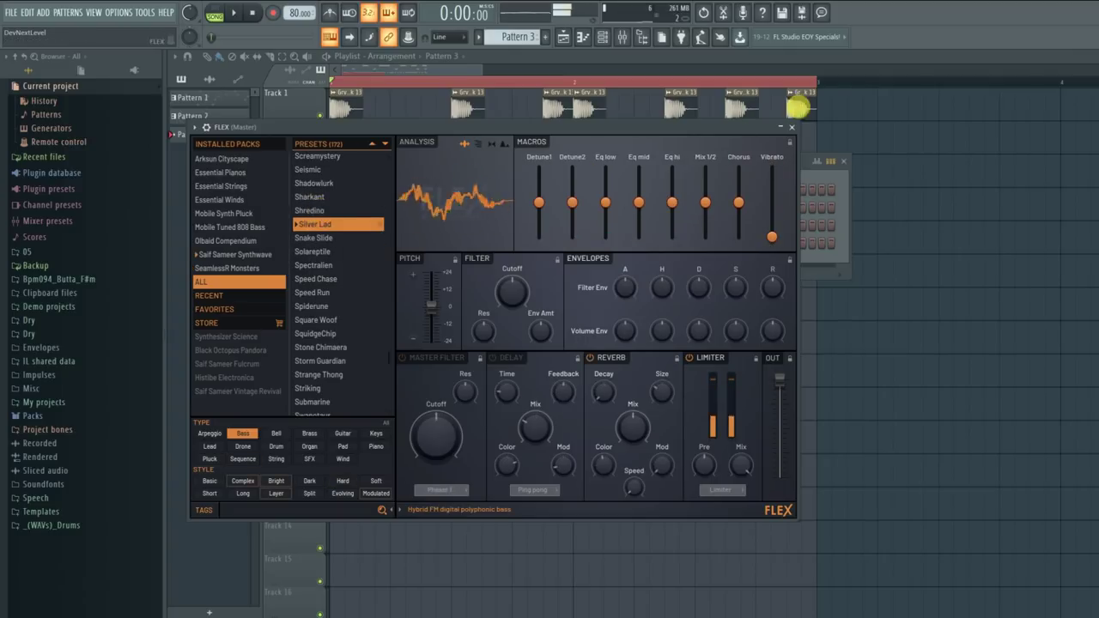
click(792, 127)
right_click(655, 245)
click(676, 248)
click(421, 249)
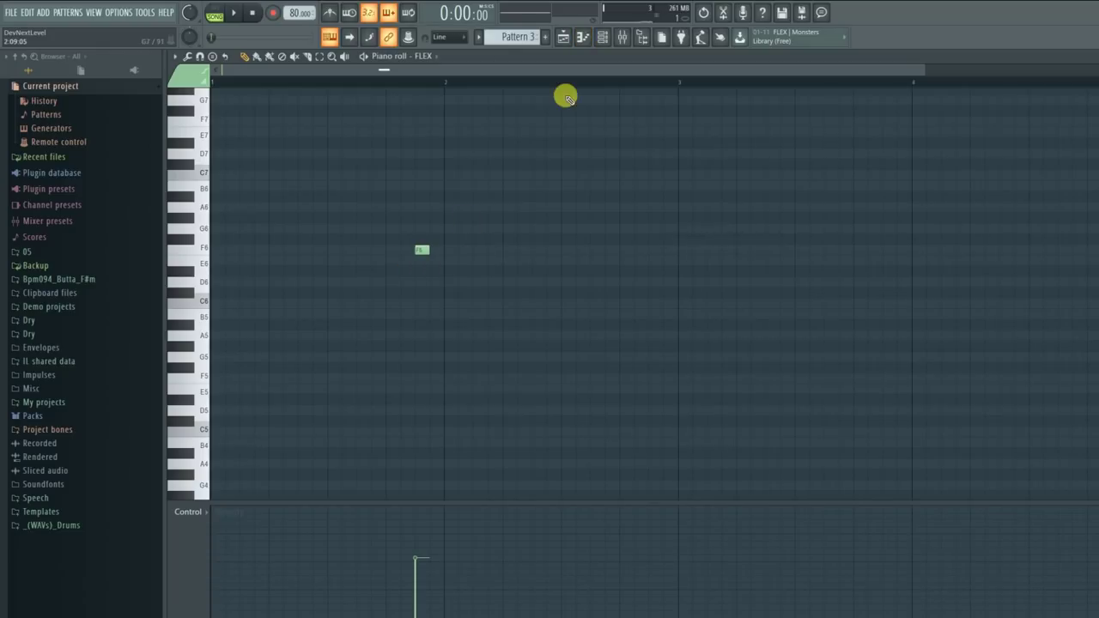
Step: Listen to the drum loop in the playlist with Track 6 muted, and unmute the track again
click(565, 38)
click(325, 285)
key(space)
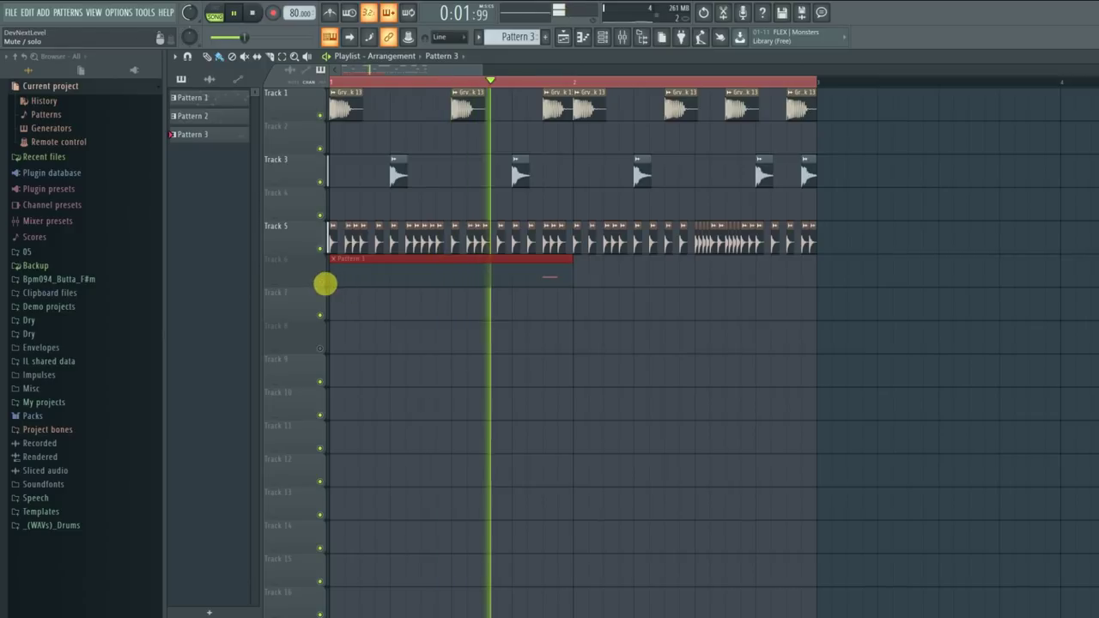
click(321, 282)
key(space)
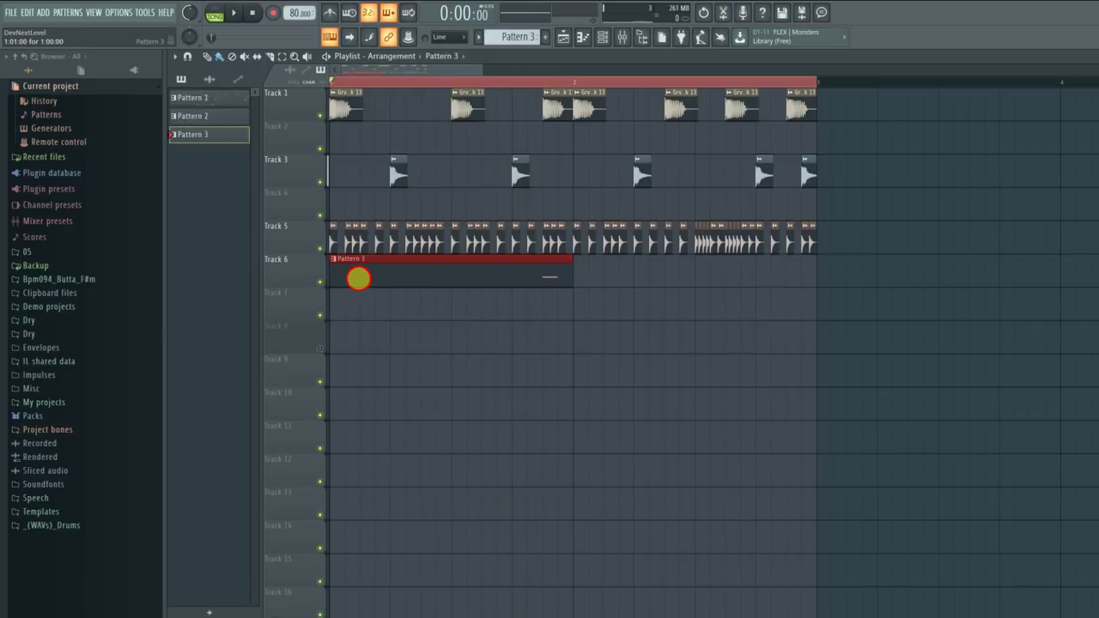
Step: Open the Pattern 3 clip's piano roll and place D#7 and F7 notes at steps 2 and 3 of bar 1
double_click(358, 278)
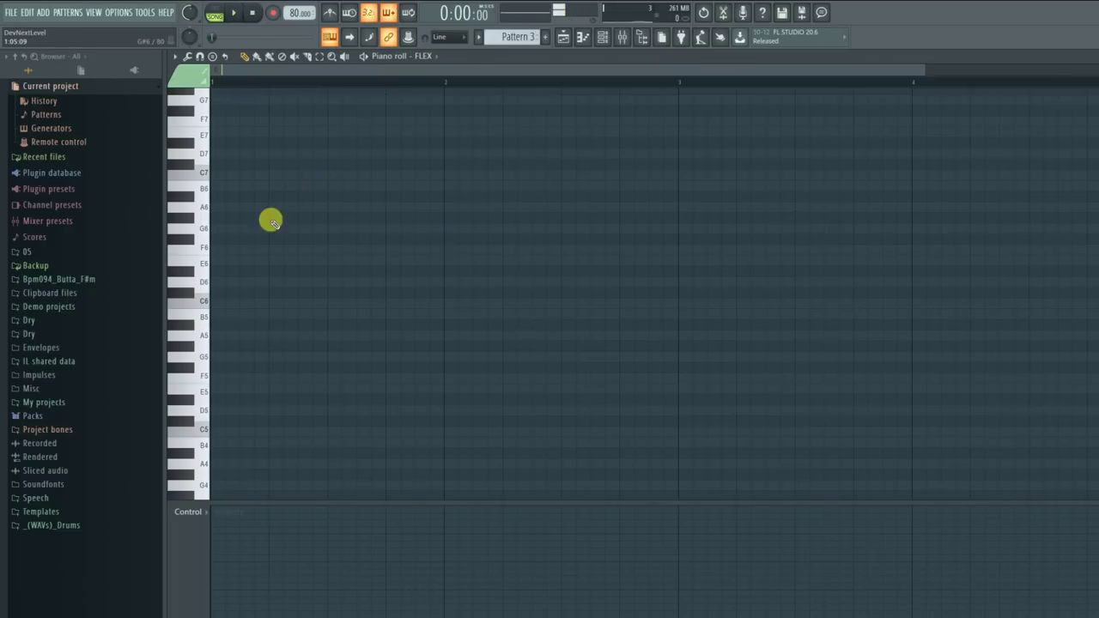
scroll(240, 177, up, 3)
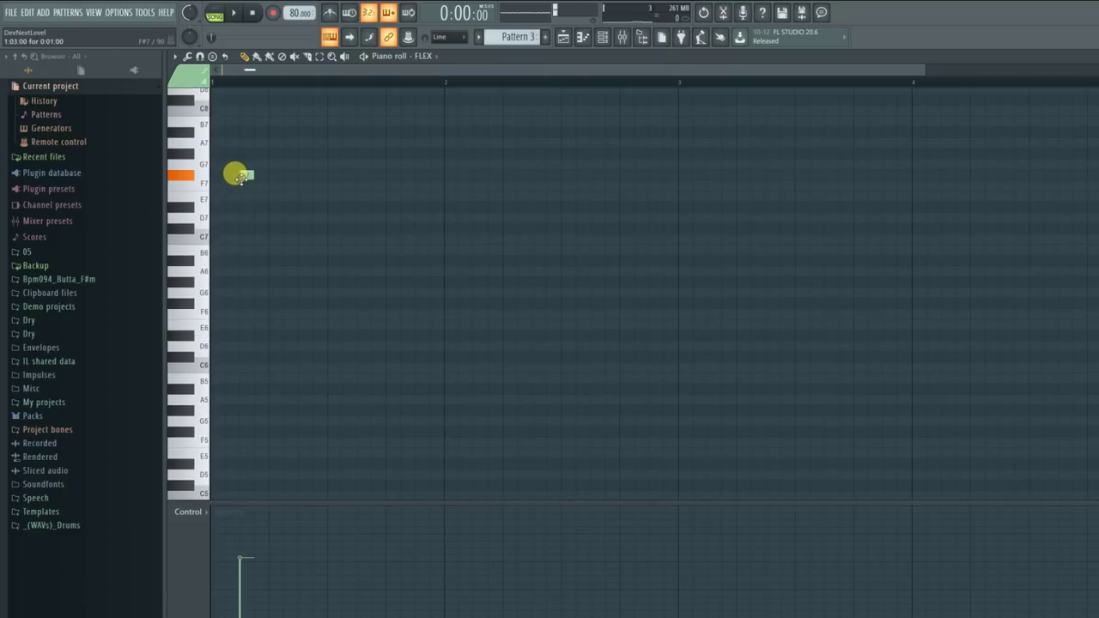
click(245, 184)
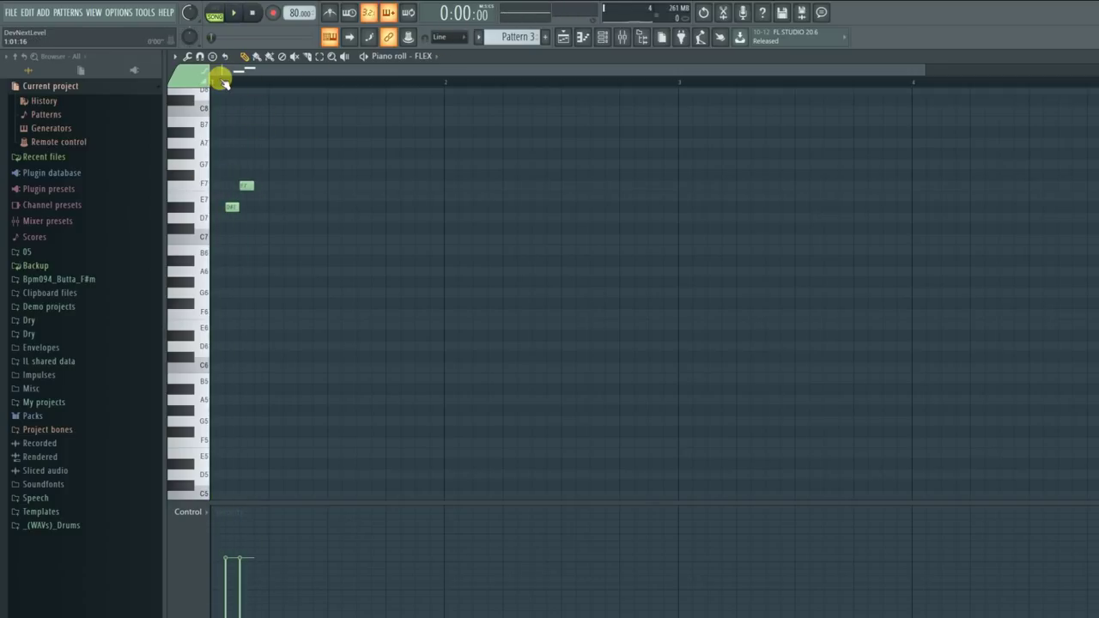
Step: Set the snap to 1/2 step and rework the opening into half-step D#7 and F7 notes back to back from step 2
scroll(221, 82, up, 5)
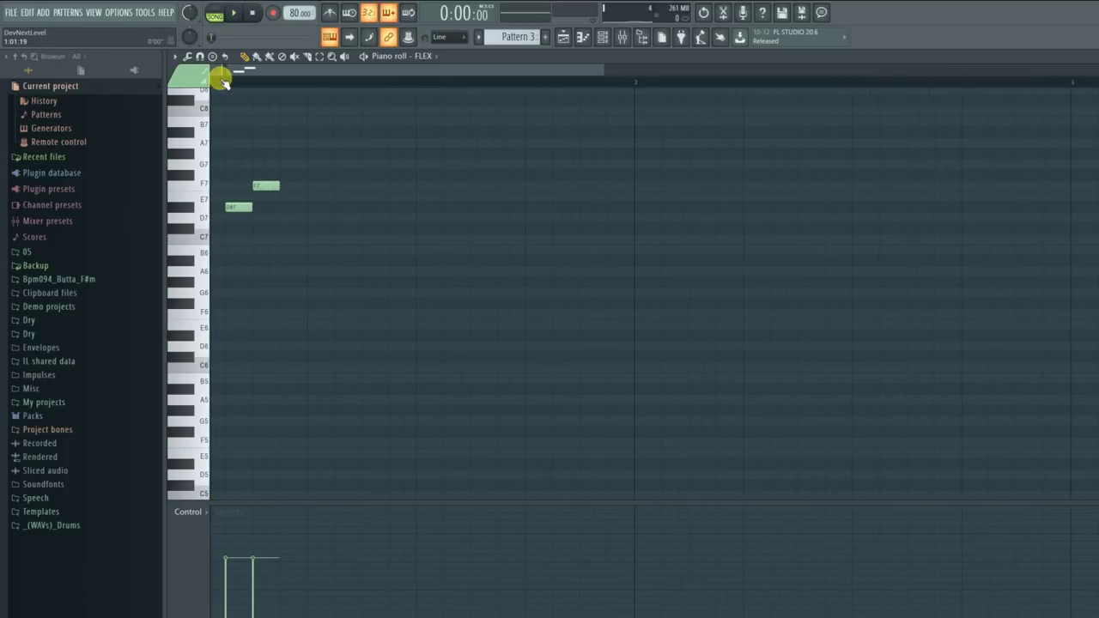
click(441, 38)
click(452, 116)
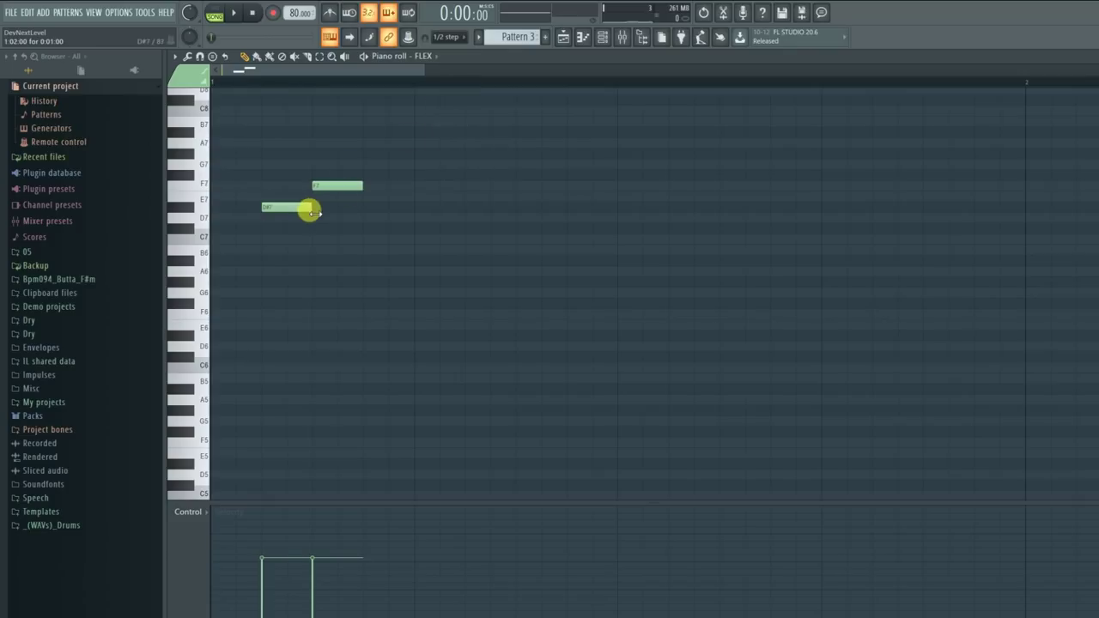
right_click(318, 186)
click(299, 185)
key(space)
key(space)
key(space)
key(space)
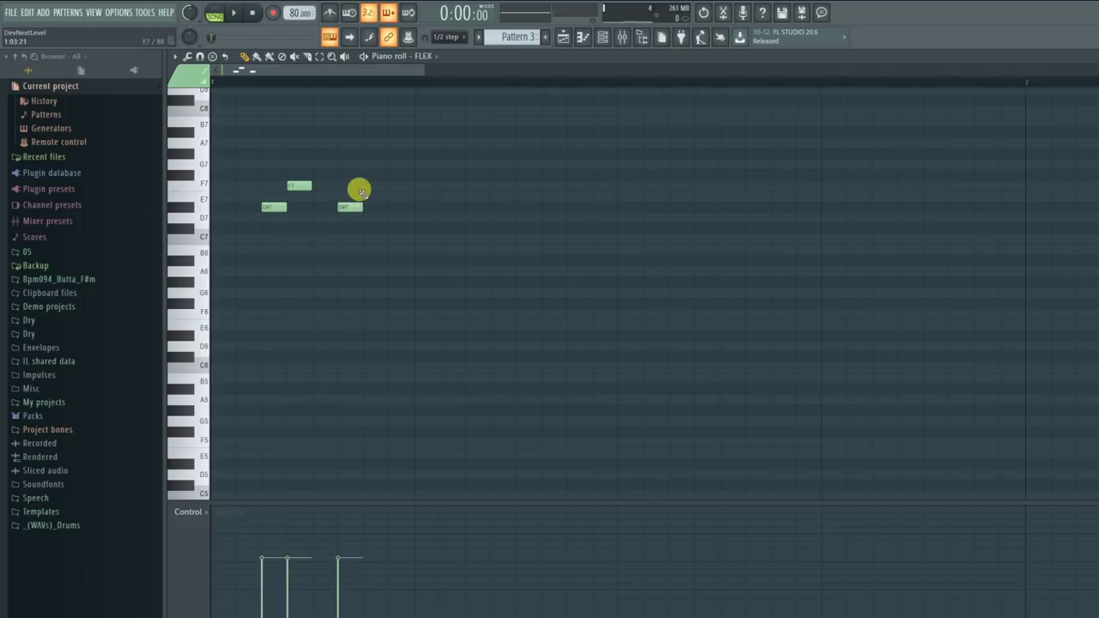
Step: Extend the bass phrase with two adjacent F7 notes, F#7 at step 5, G#7 at step 6 and D#7 at step 7
key(space)
key(space)
drag(351, 207, 348, 187)
key(space)
key(space)
drag(422, 191, 426, 175)
click(471, 155)
drag(526, 206, 526, 217)
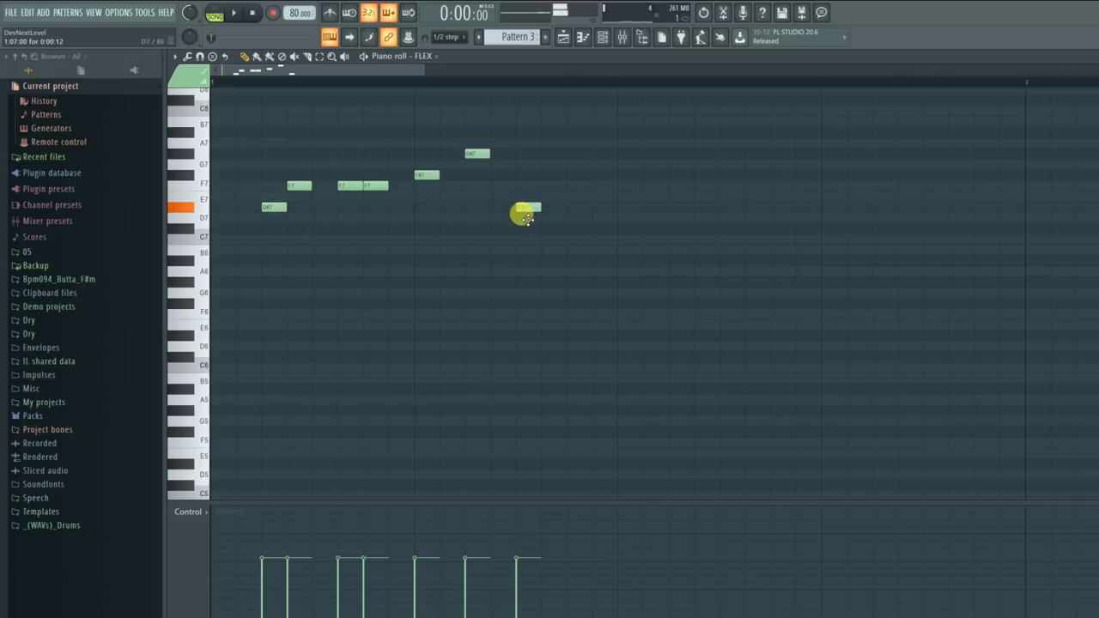
Step: Add an F#7 note at step 8 with an F7 directly after it, and play the phrase to check it
key(space)
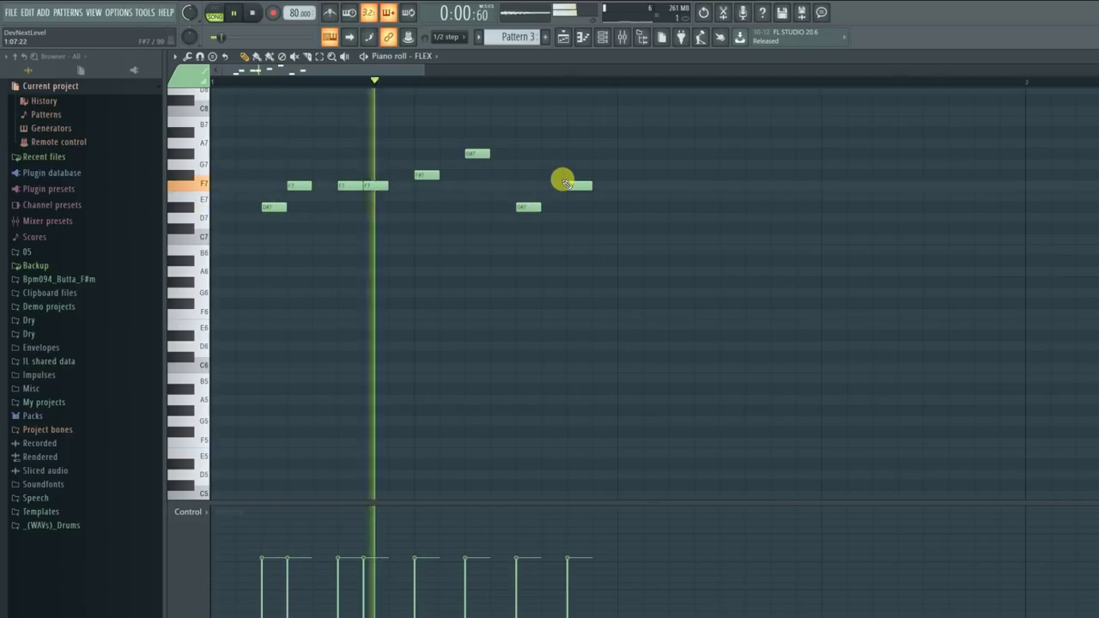
key(space)
click(594, 185)
key(space)
key(space)
key(space)
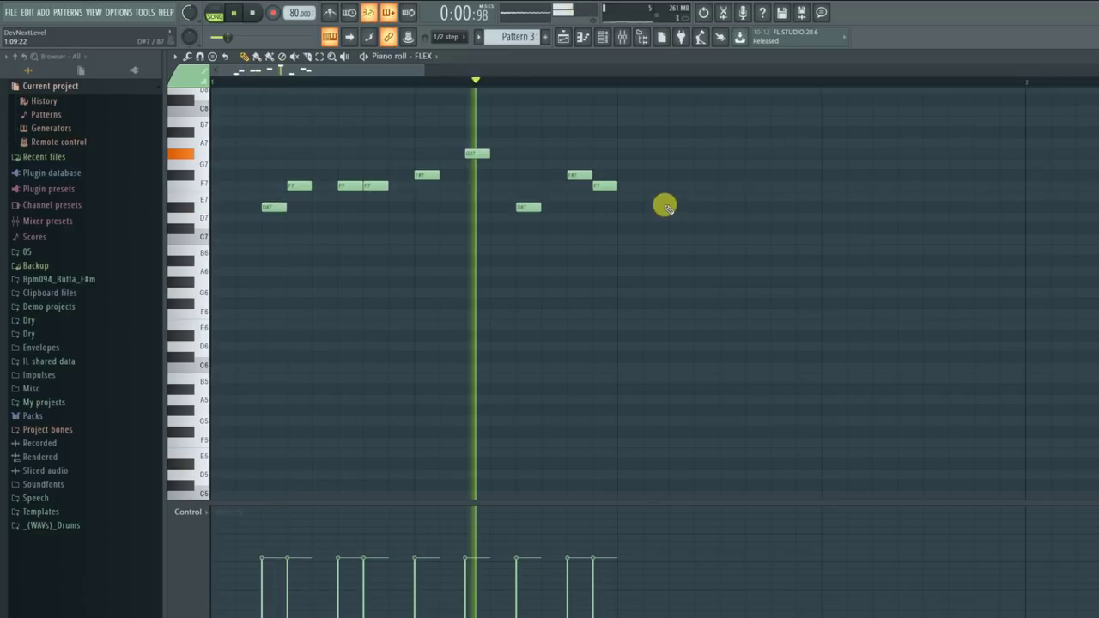
Step: Complete bar 1 from step 10 with the half-step notes D#7, F7, F7, F7, G#7, D#7, F#7 and F7
key(space)
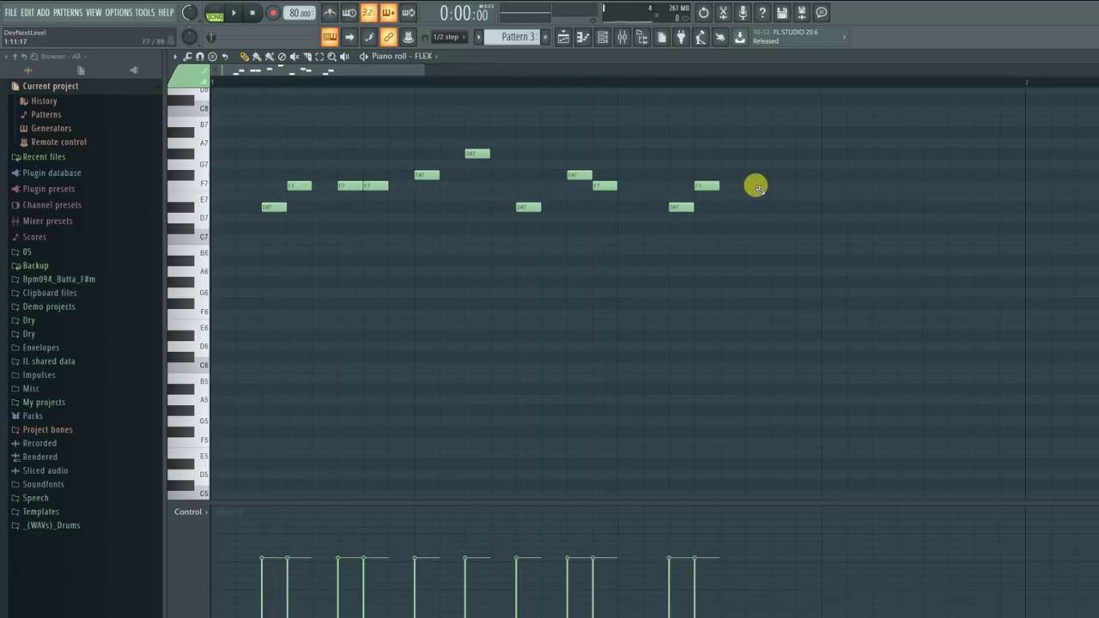
scroll(614, 73, right, 3)
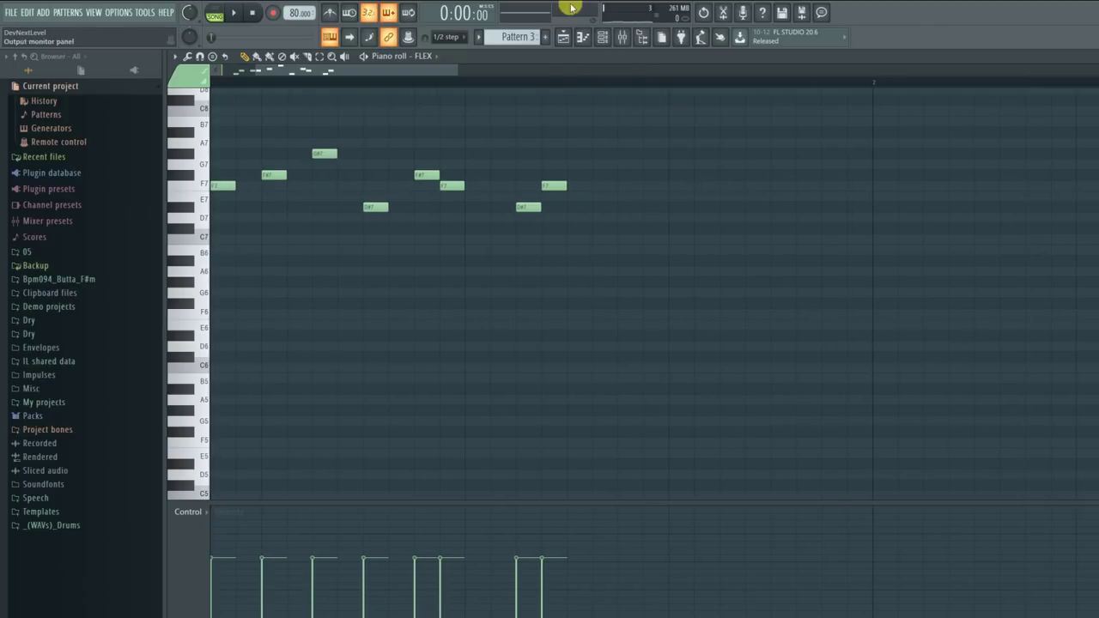
click(461, 83)
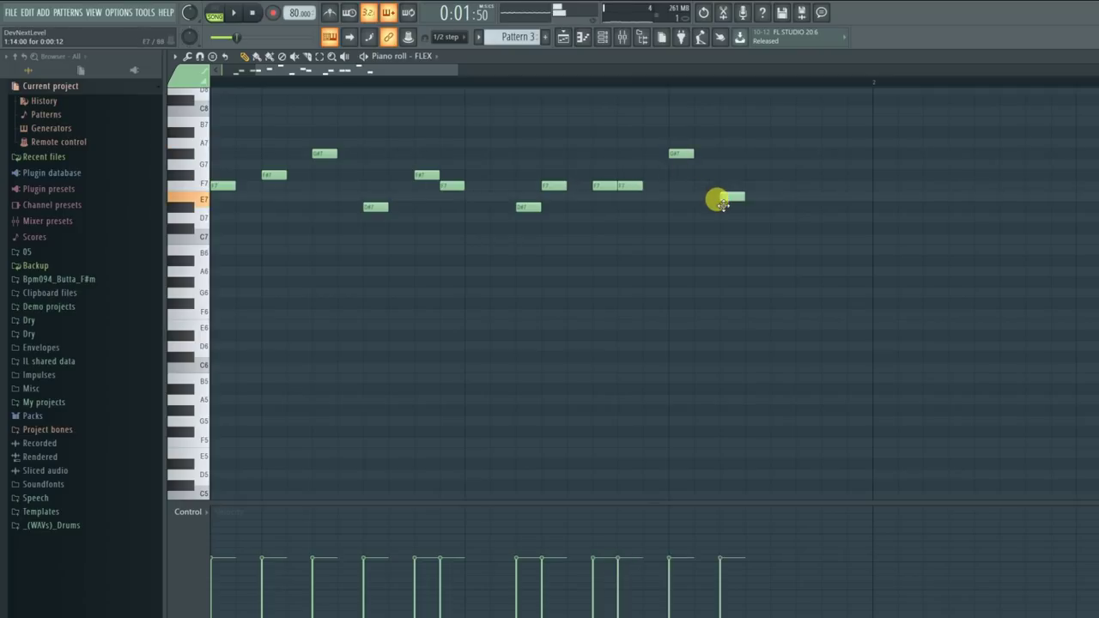
drag(822, 197, 819, 181)
key(space)
scroll(712, 84, down, 3)
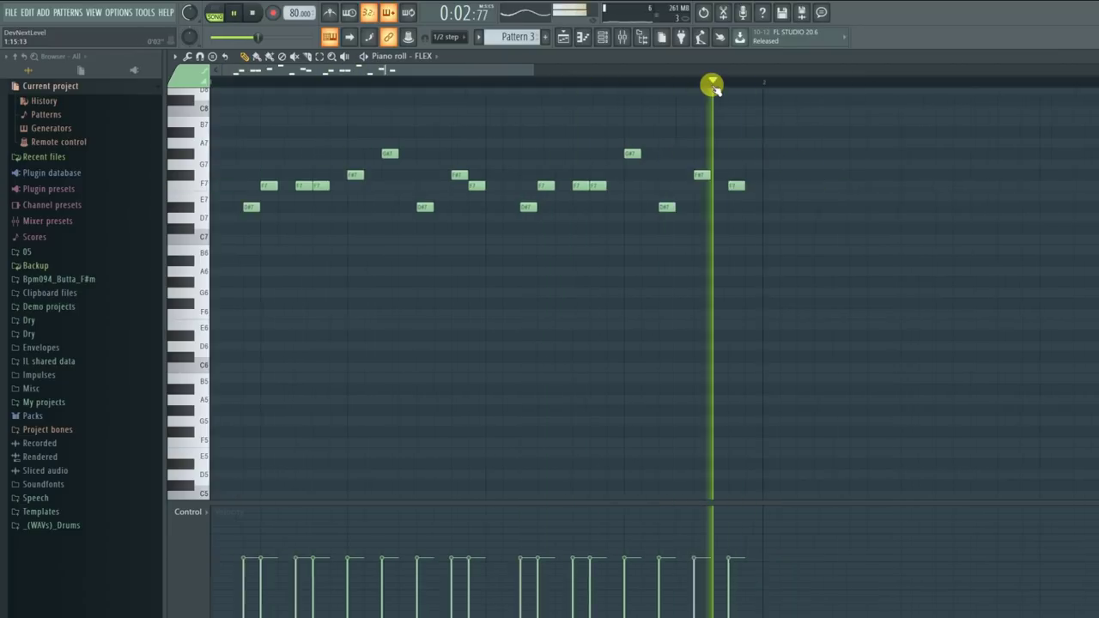
key(space)
Step: Select all the bass notes, transpose them down two octaves, and play the loop to check the pitch
scroll(721, 86, down, 1)
drag(652, 128, 212, 243)
key(ctrl+Down)
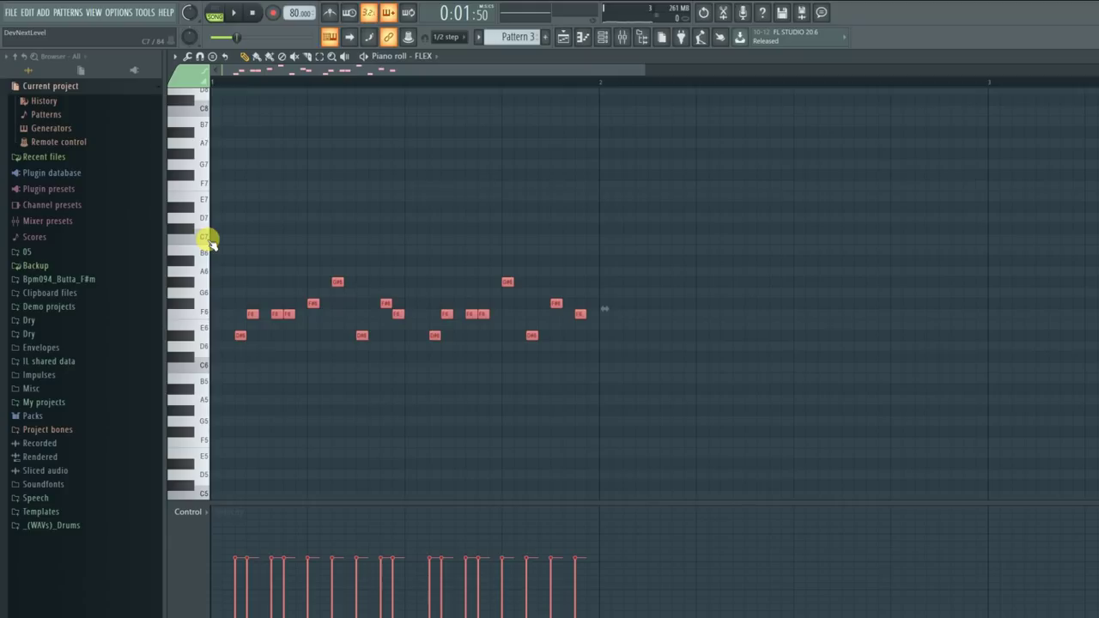
key(ctrl+Down)
key(space)
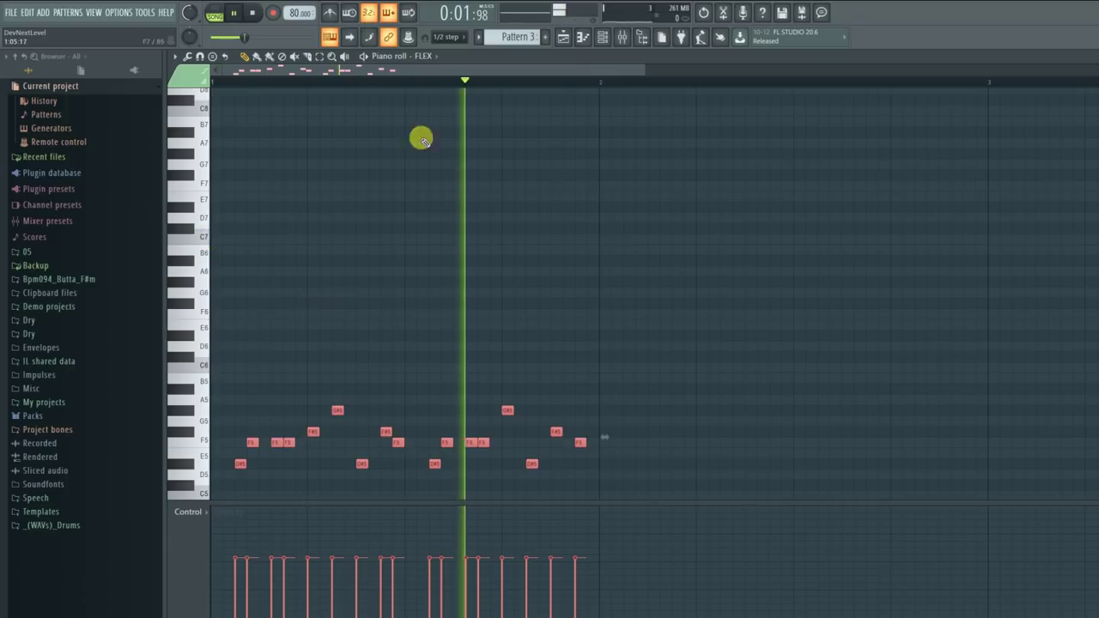
key(space)
click(195, 83)
key(space)
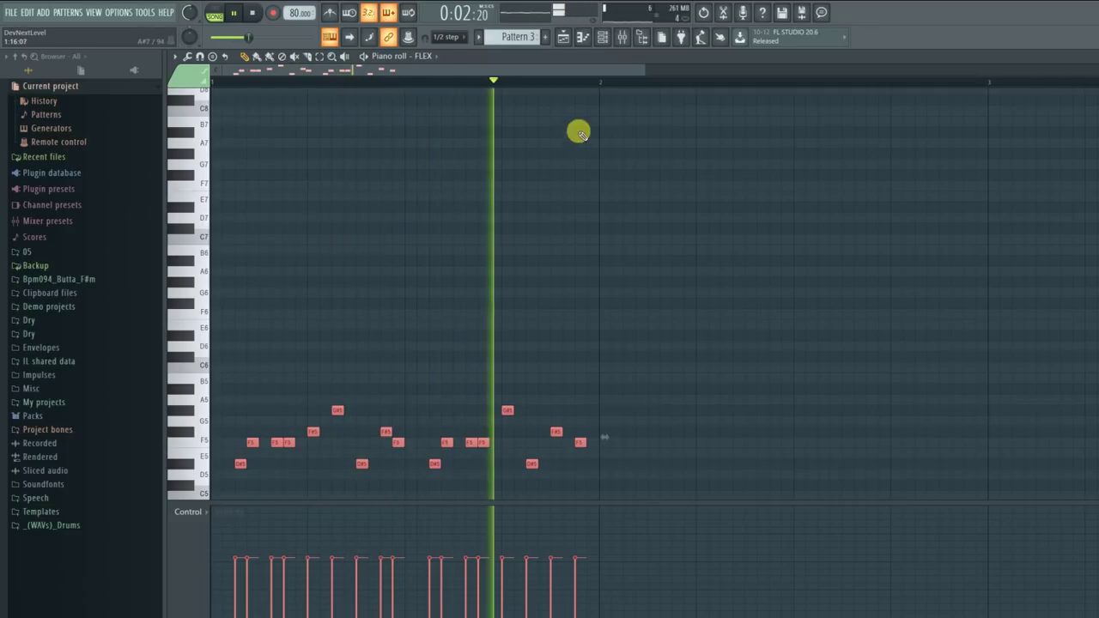
key(space)
Step: Copy the whole one-bar bass phrase into bar 2 and listen to the two-bar part
drag(241, 466, 628, 468)
key(space)
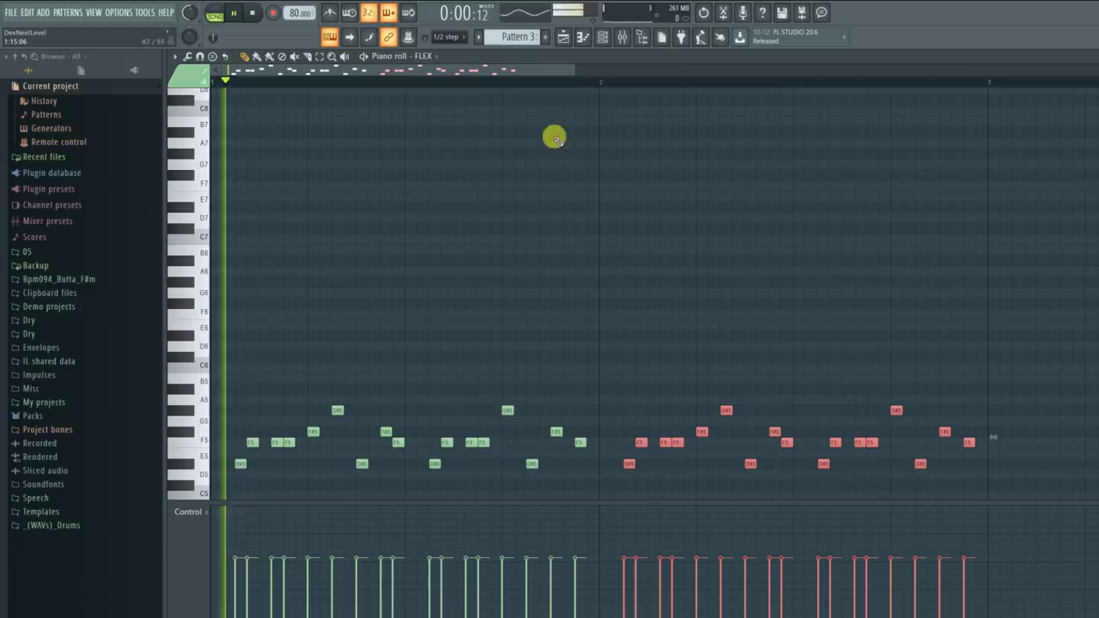
scroll(533, 80, down, 3)
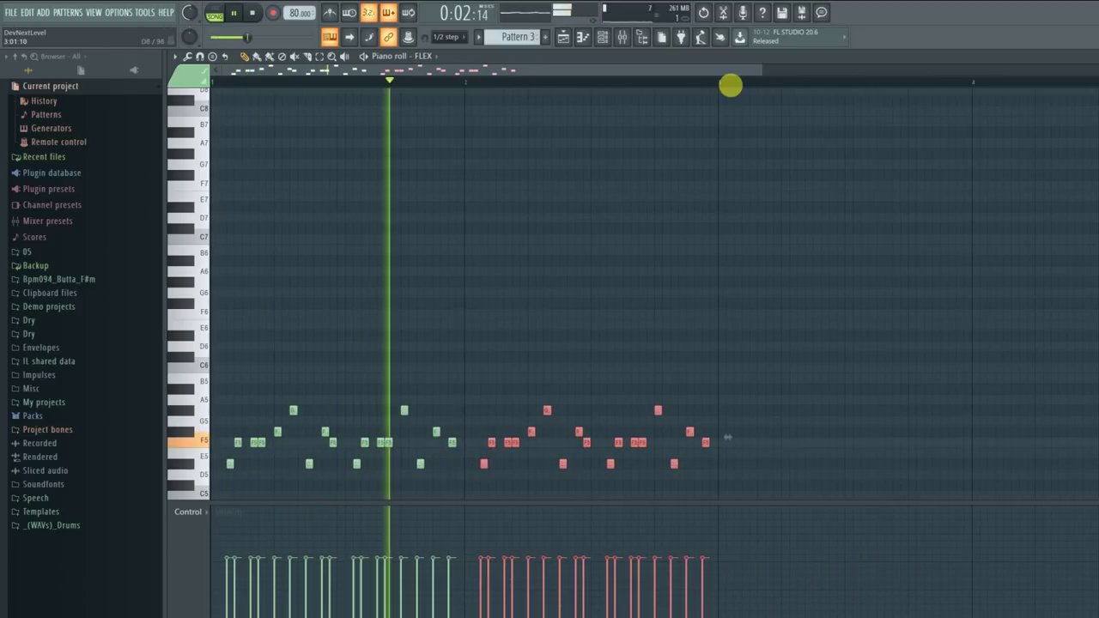
scroll(730, 85, up, 3)
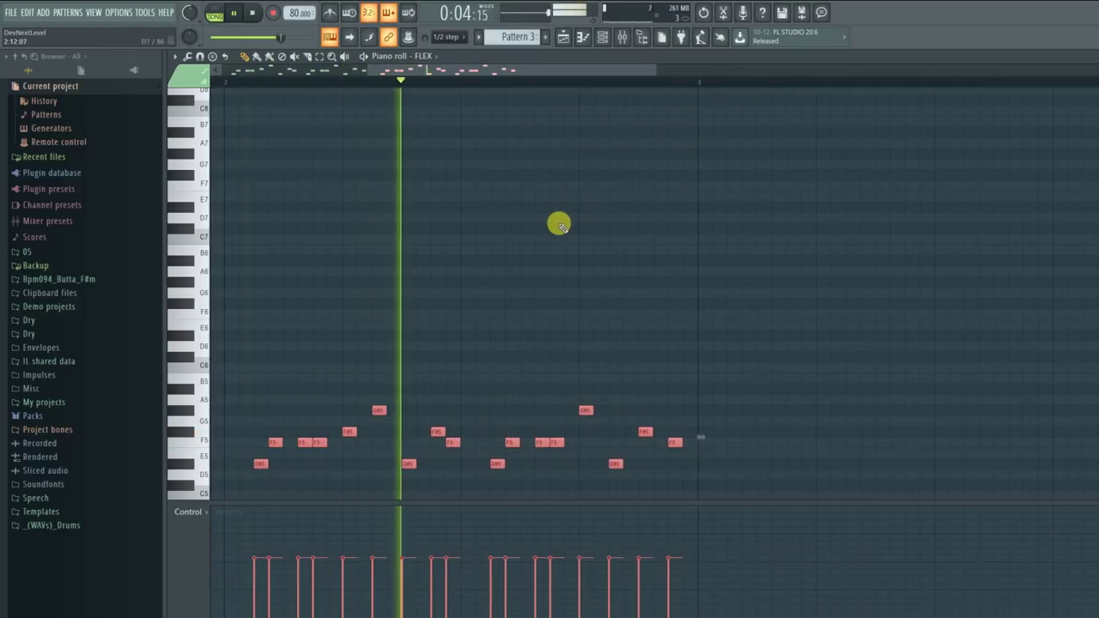
key(space)
Step: Delete the notes in the last two beats of bar 2 and place a C6 at beat 3 with the snap at 1/3 beat
key(ctrl+d)
mouse_move(491, 464)
mouse_down()
mouse_move(547, 437)
mouse_move(679, 442)
mouse_up()
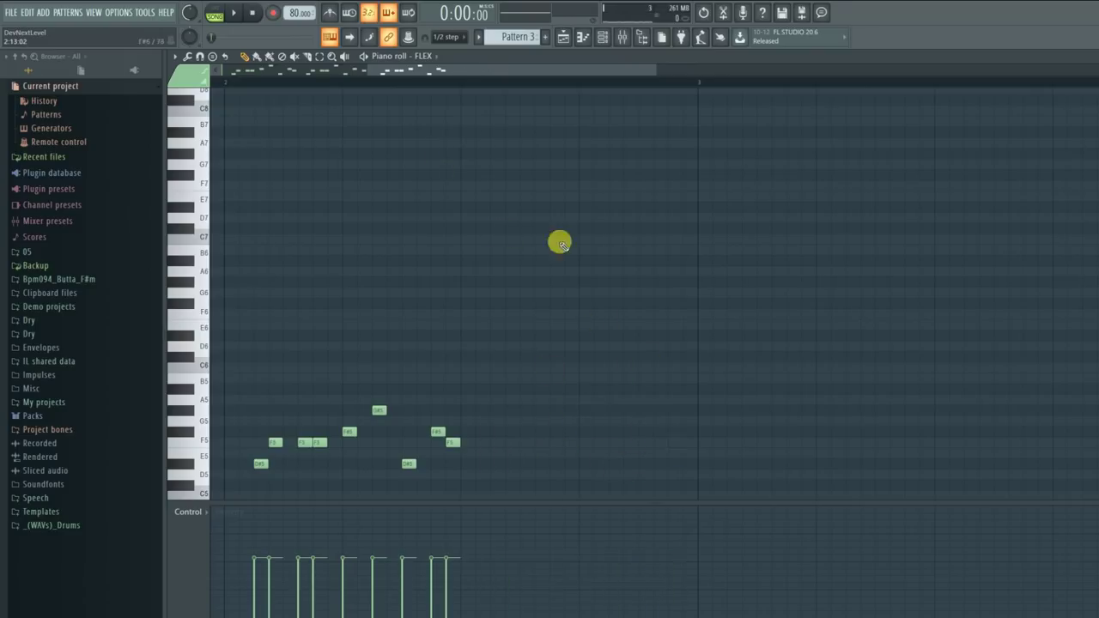
click(455, 40)
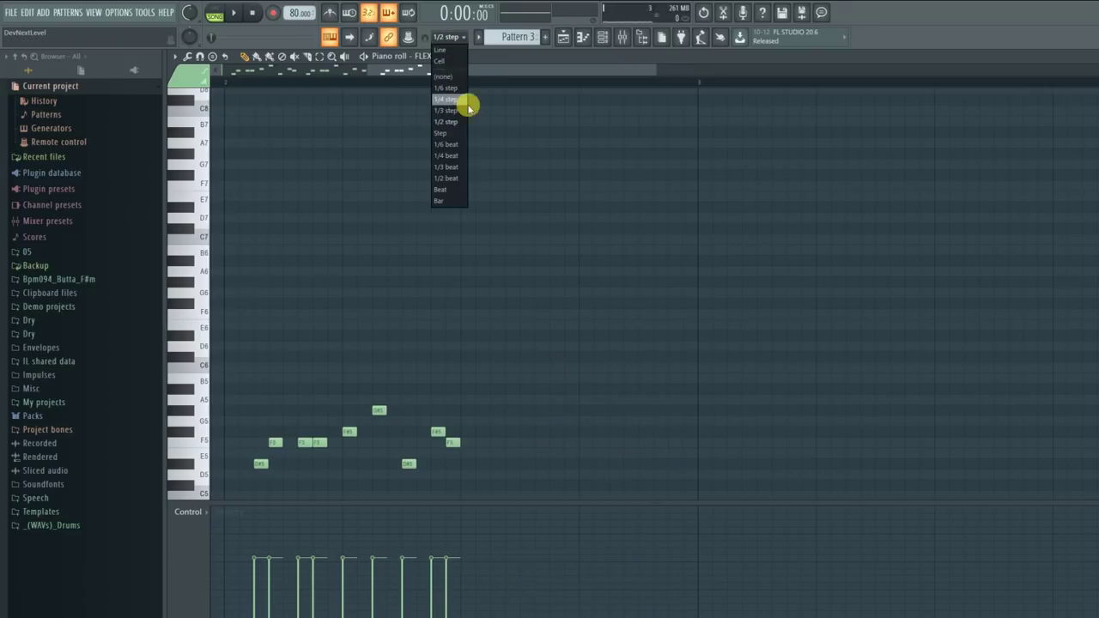
click(450, 167)
drag(470, 413, 468, 368)
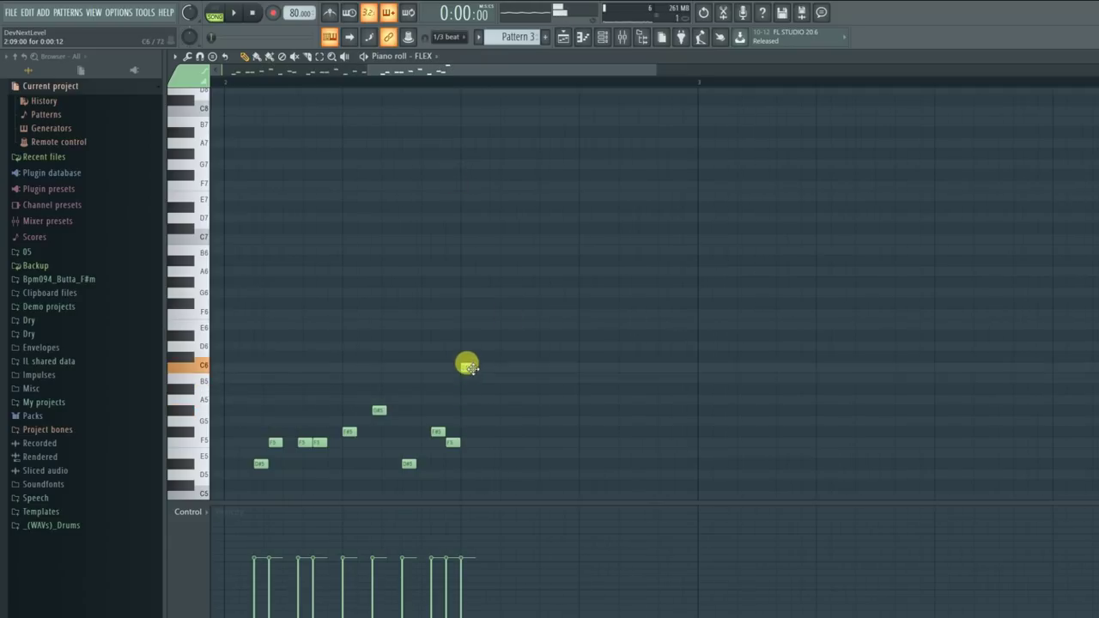
Step: With the snap at 1/6 beat, continue the descending run with two more C6, three A#5, three G#5, two F#5 and one F5, and play it
click(455, 40)
click(446, 139)
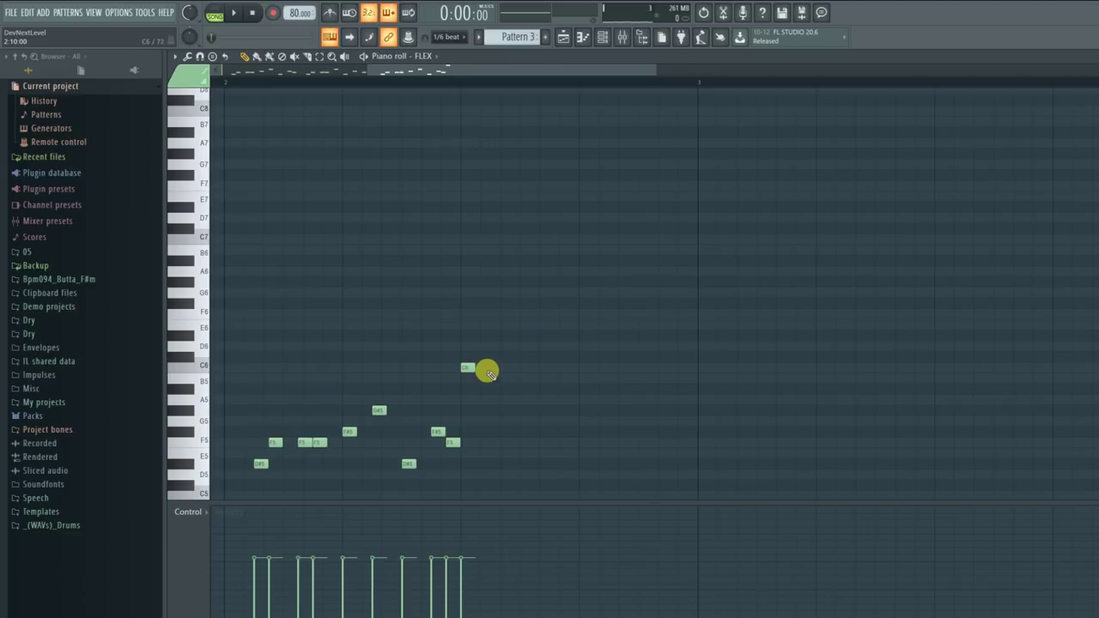
click(507, 368)
click(526, 389)
click(547, 389)
click(566, 389)
click(625, 411)
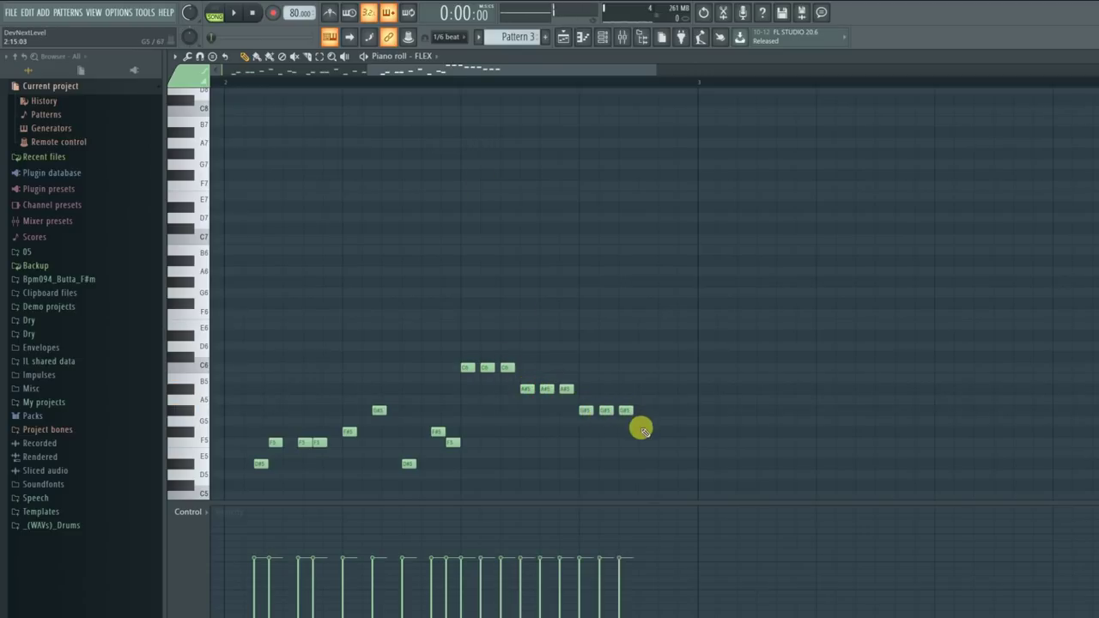
click(645, 432)
click(665, 432)
key(space)
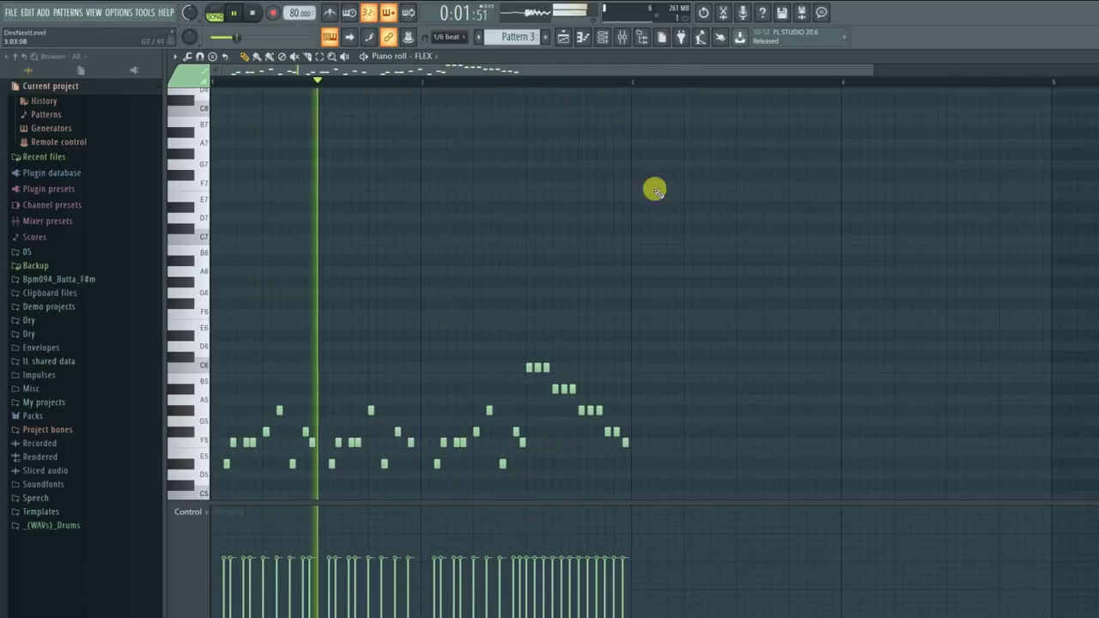
Step: Select all the notes of the two-bar bass line, play the loop, and bring up the channel rack over the playlist
drag(732, 278, 246, 461)
key(space)
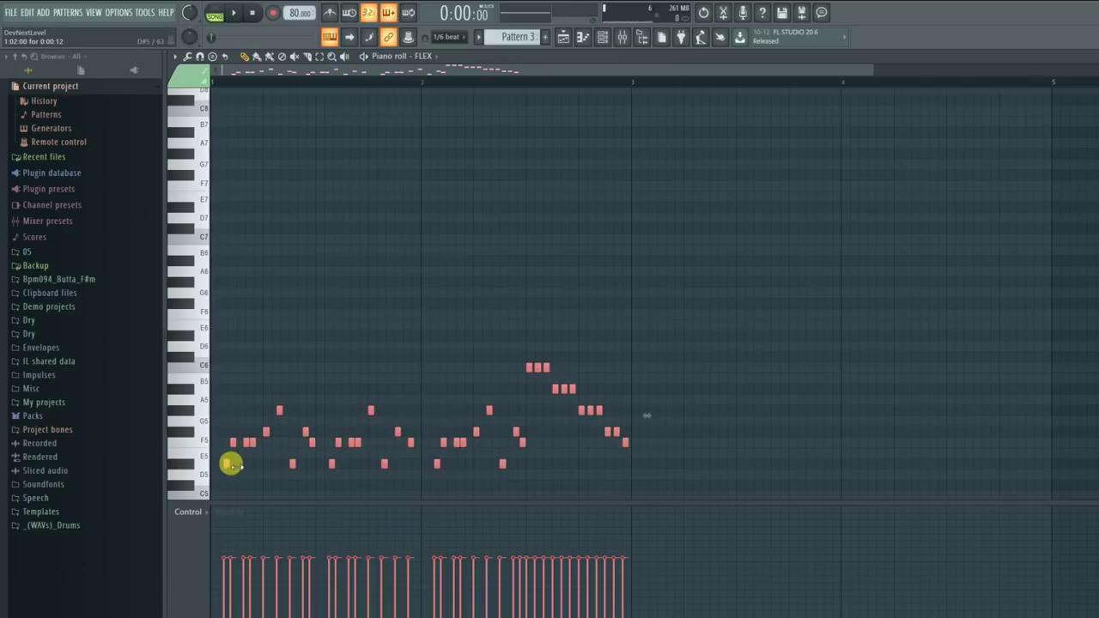
key(space)
click(564, 37)
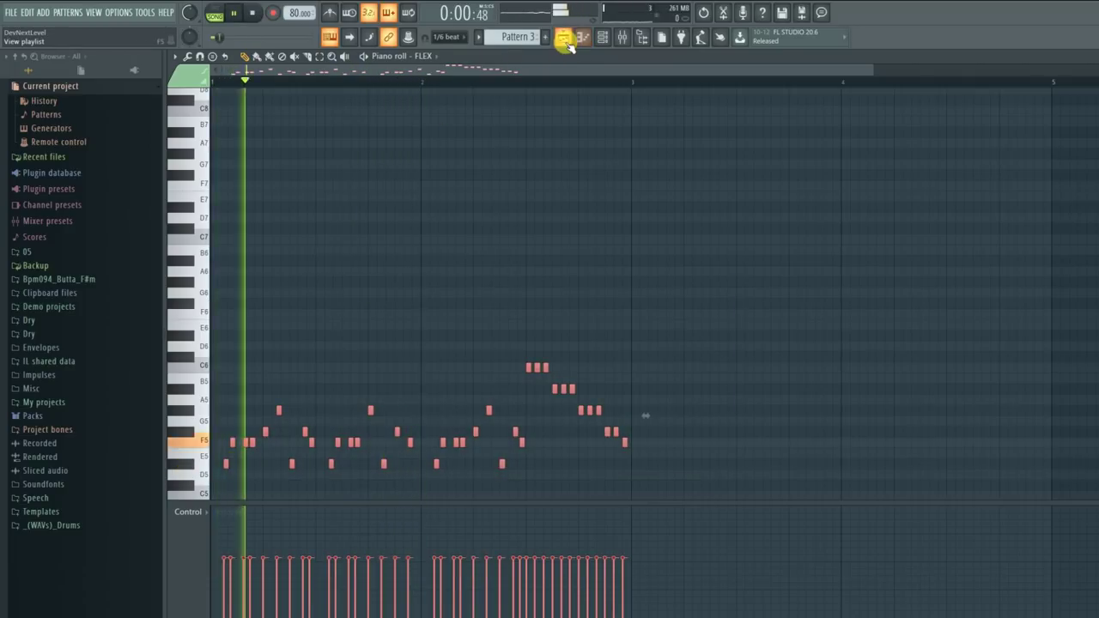
click(603, 37)
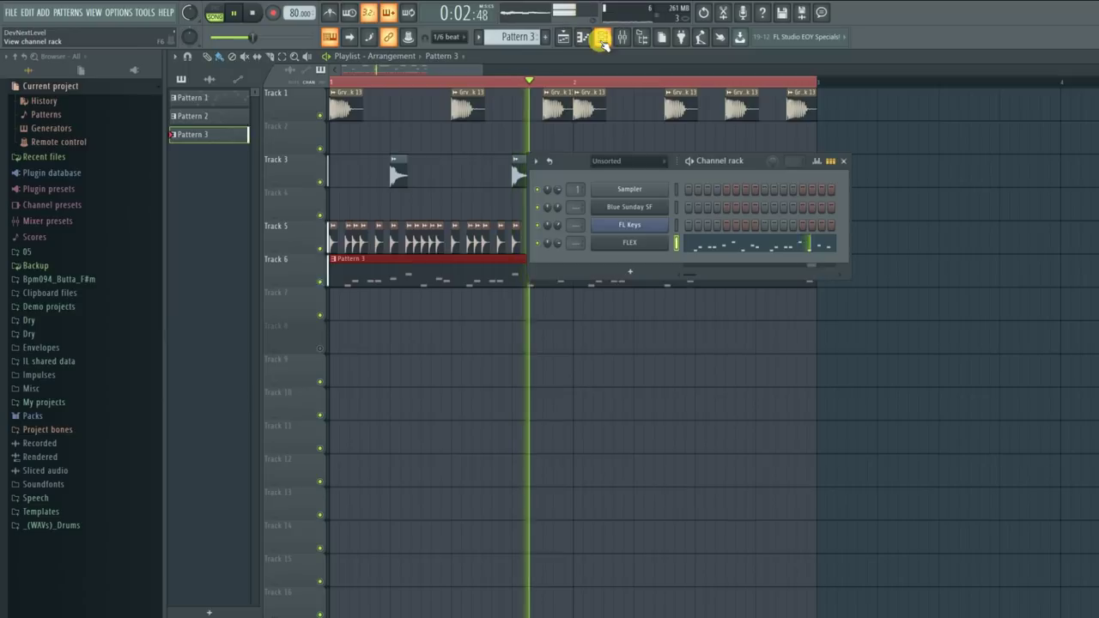
key(space)
Step: Check the FLEX Silver Lad settings, route the FLEX channel to mixer track 2, and load Fruity parametric EQ 2 in slot 1
click(631, 244)
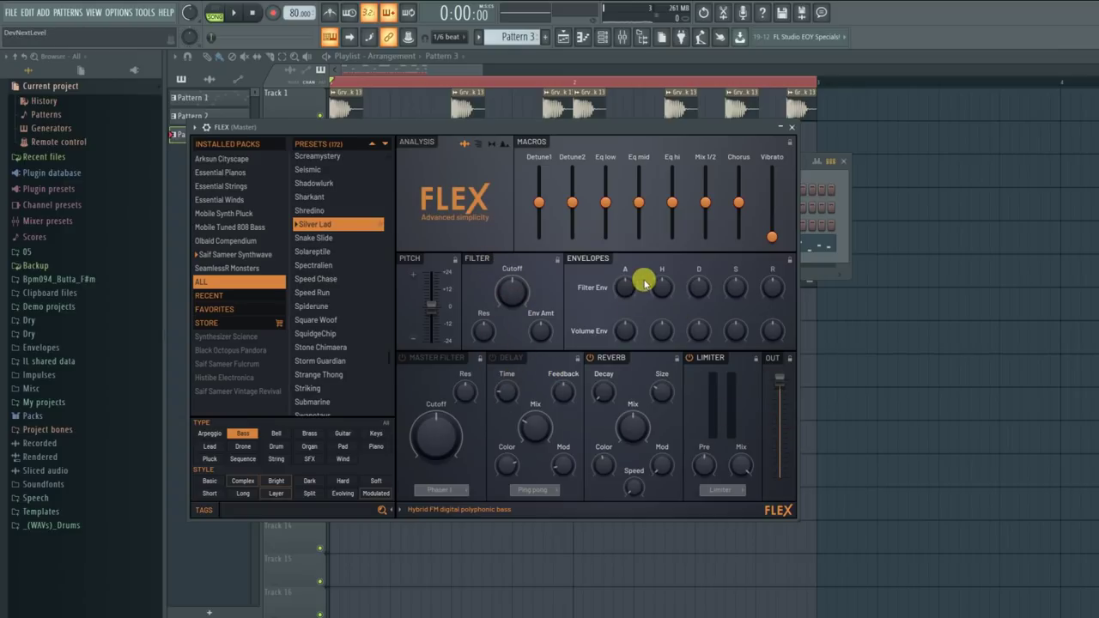
click(792, 128)
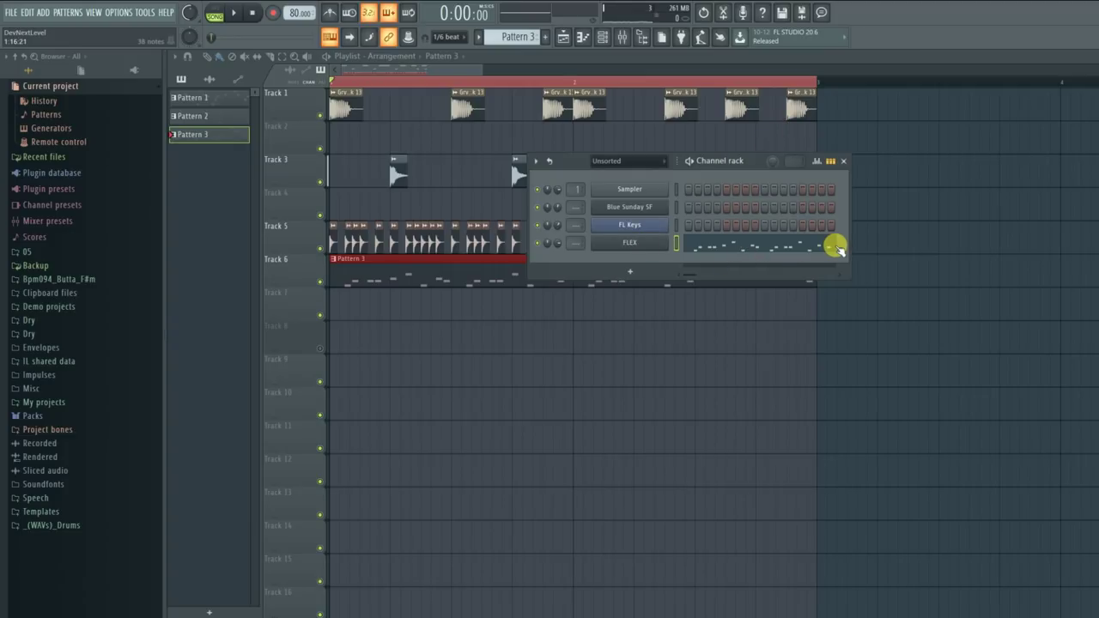
key(ctrl+l)
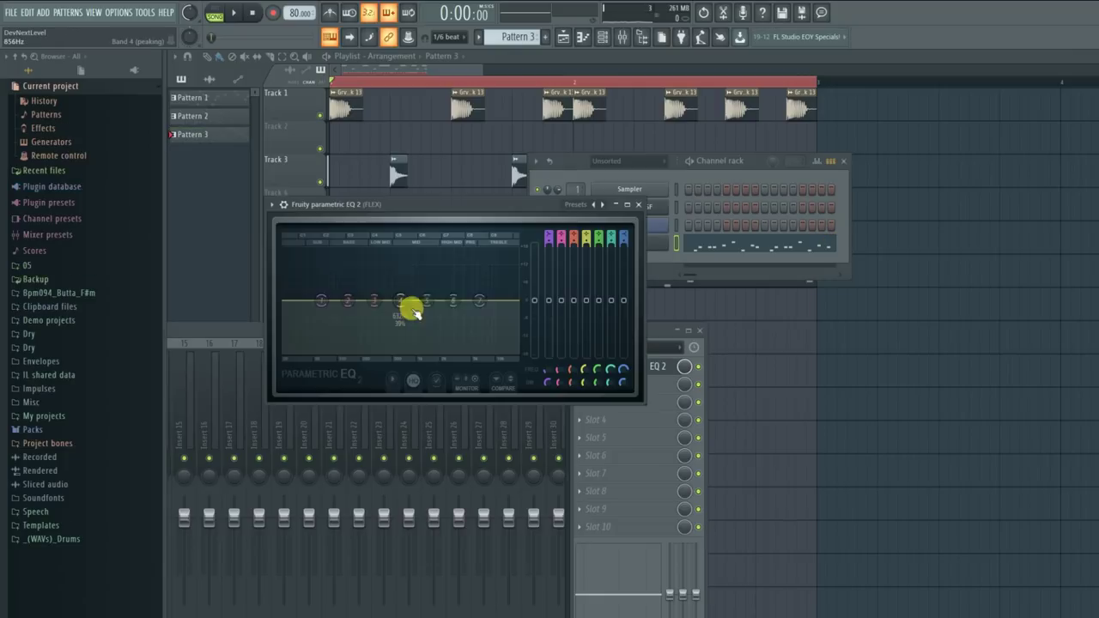
Step: Raise EQ band 2 slightly, sweep a narrow boost with band 3 to around 237 Hz, and turn it into a small cut
drag(348, 301, 367, 247)
key(space)
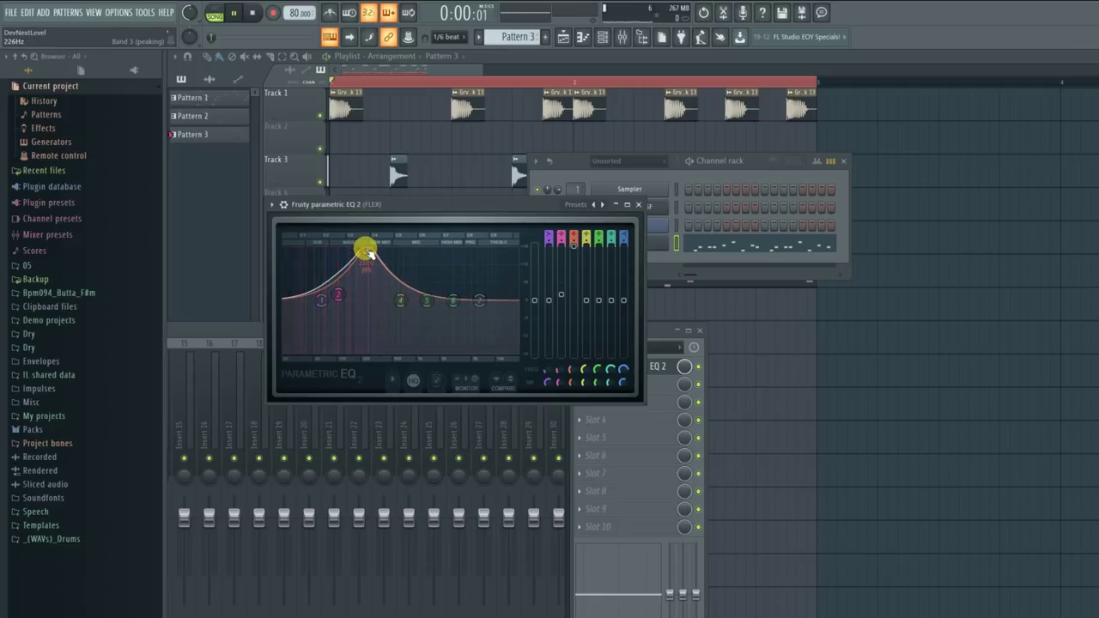
scroll(367, 248, up, 5)
key(space)
drag(576, 255, 574, 285)
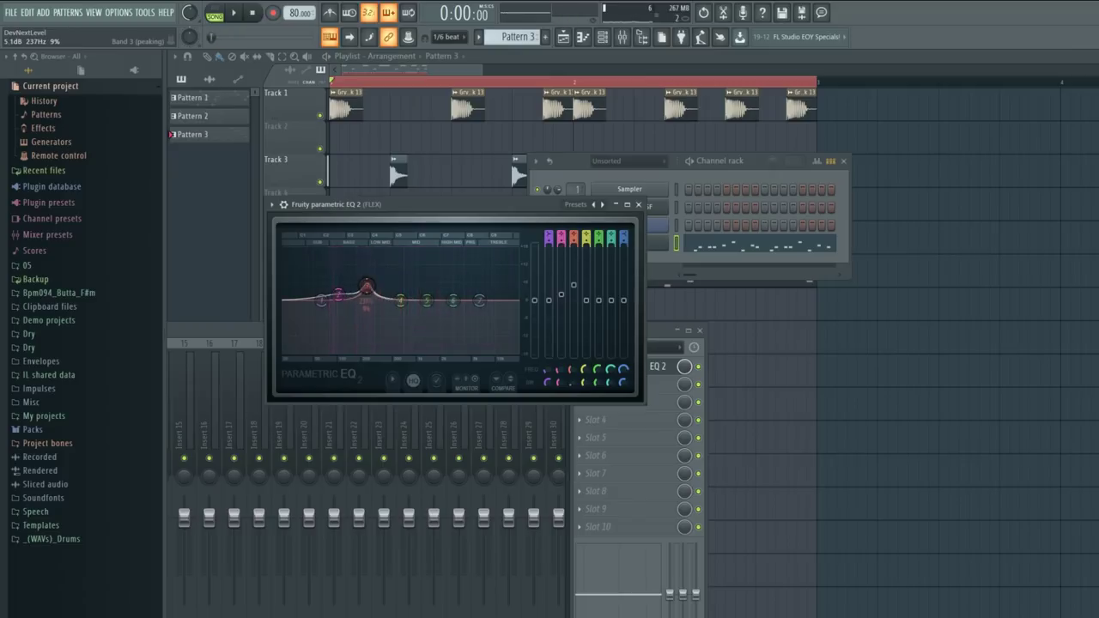
key(space)
key(space)
Step: Make EQ band 1 a high pass filter with a steeper slope and a cutoff at about 43 Hz, checking it during playback
right_click(316, 300)
mouse_move(335, 332)
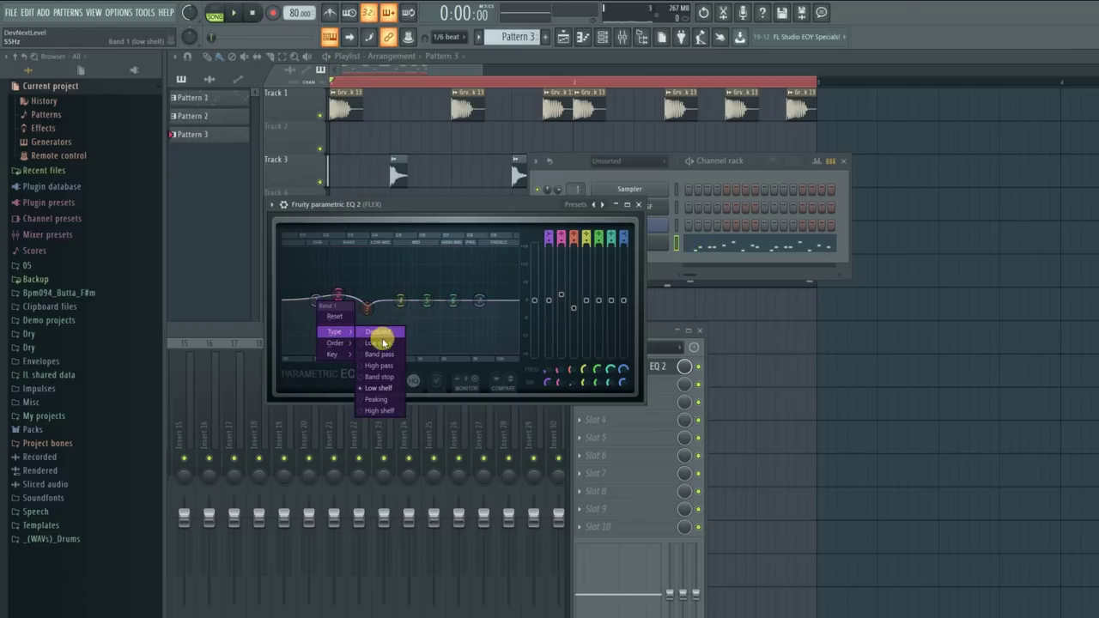
click(384, 371)
right_click(315, 300)
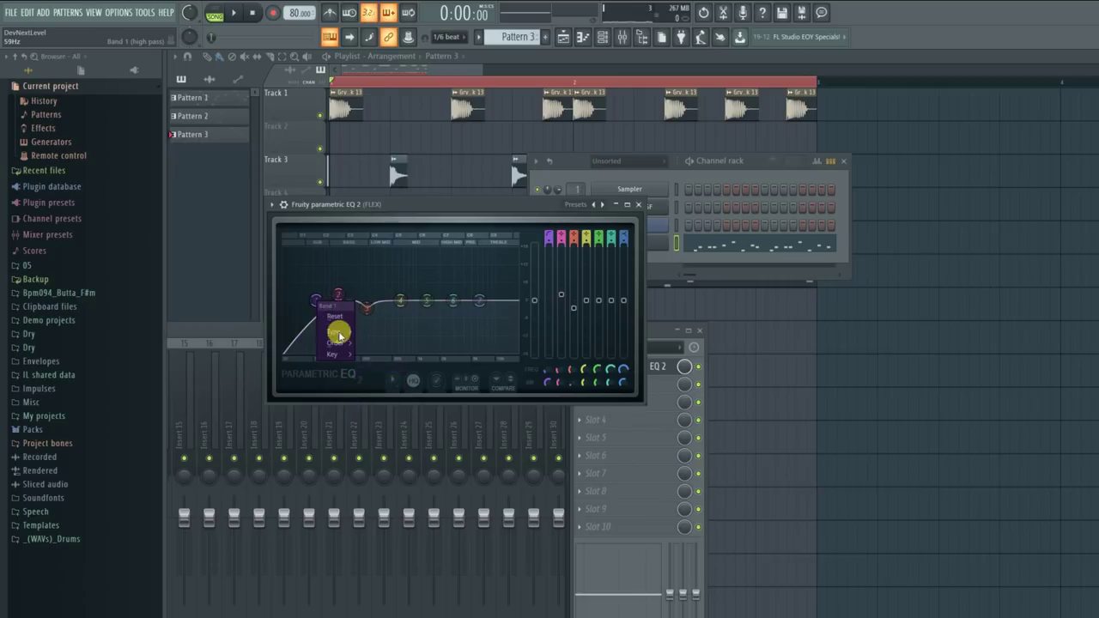
click(375, 342)
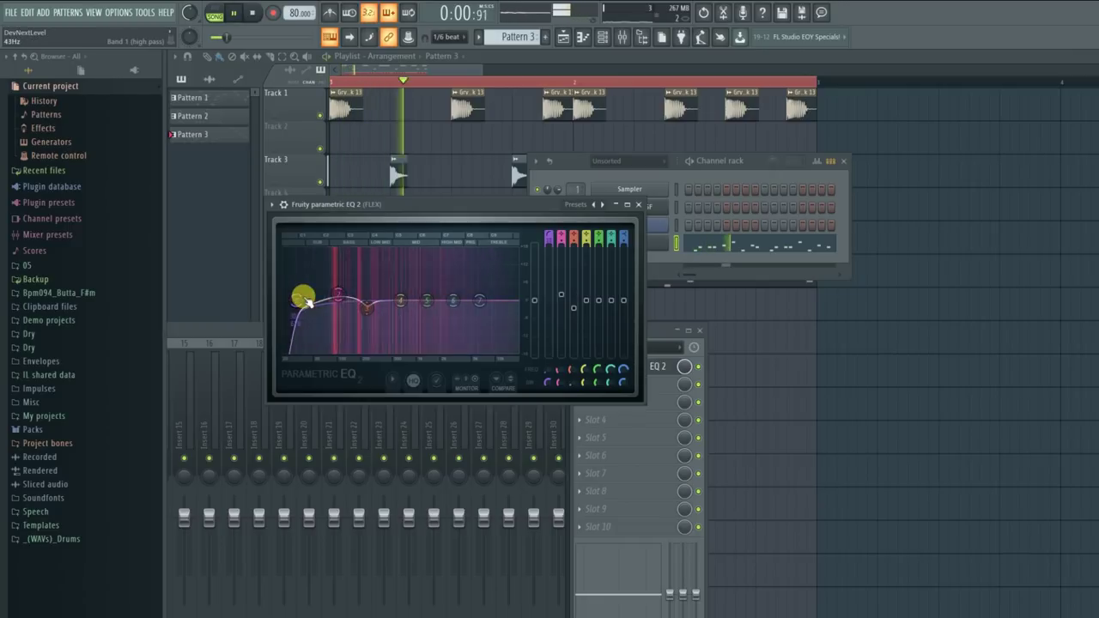
click(338, 296)
Step: Make EQ band 7 a low pass filter, lower its cutoff to about 3687 Hz, and listen to the filtered bass
right_click(480, 300)
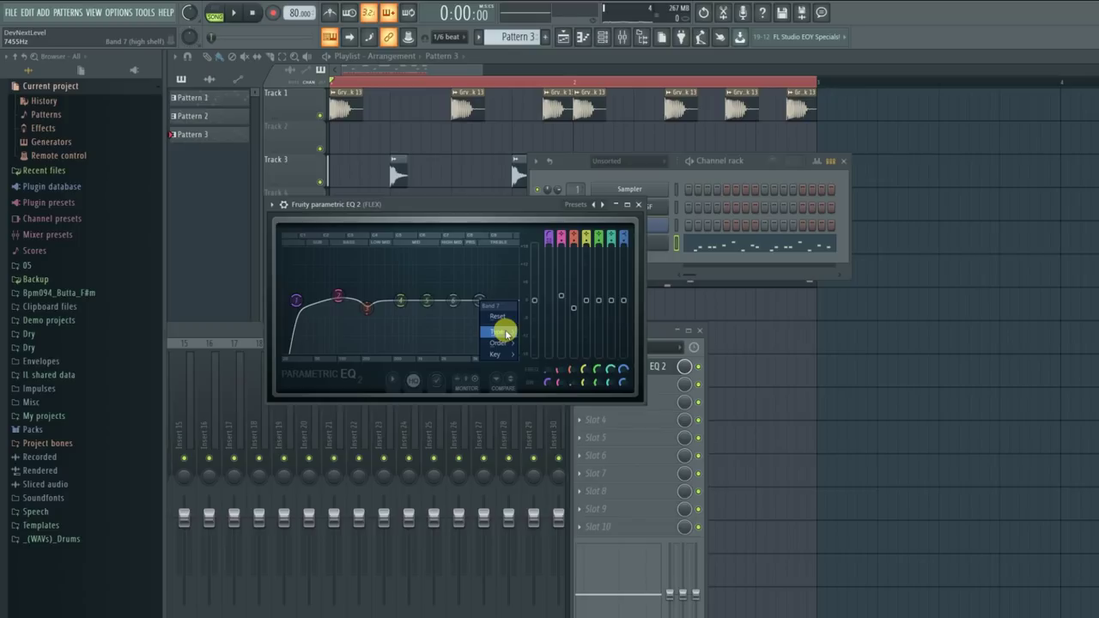
mouse_move(502, 331)
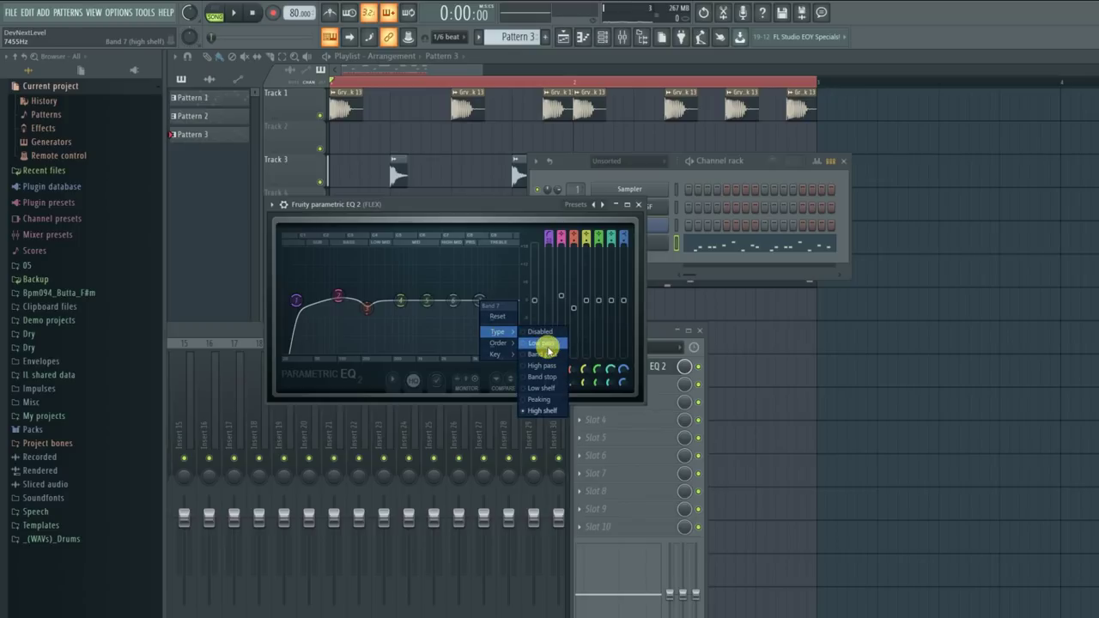
click(547, 347)
key(space)
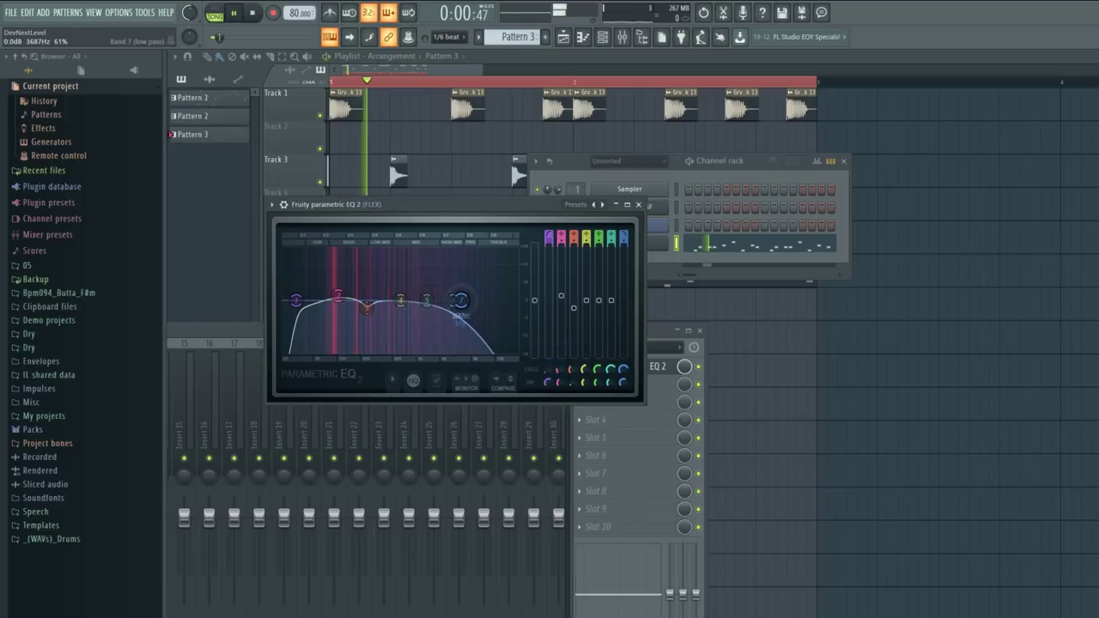
click(638, 204)
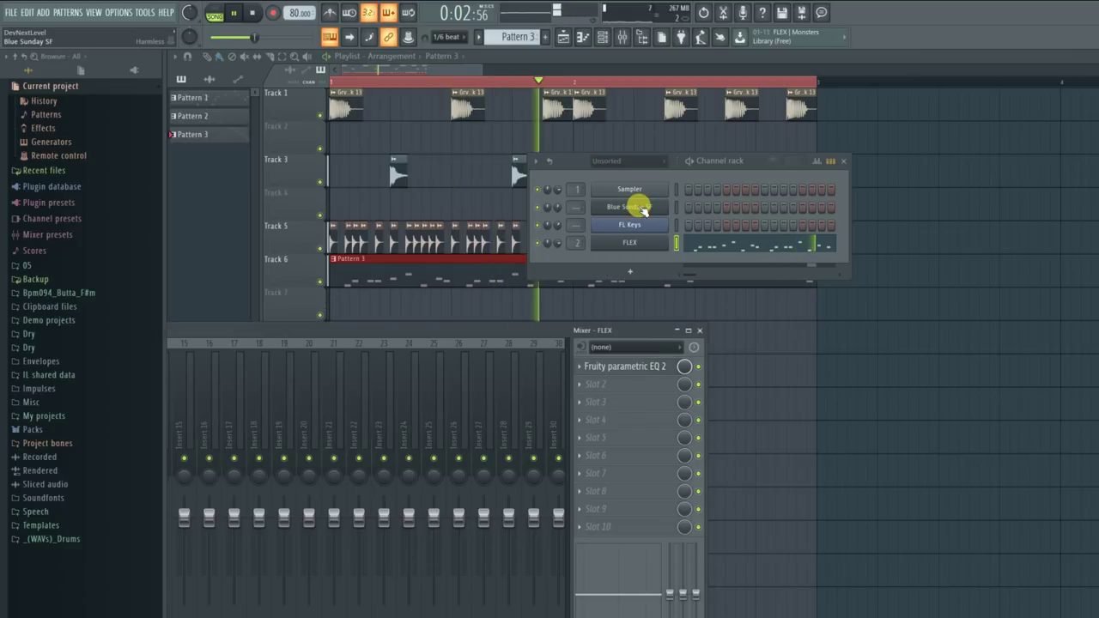
key(space)
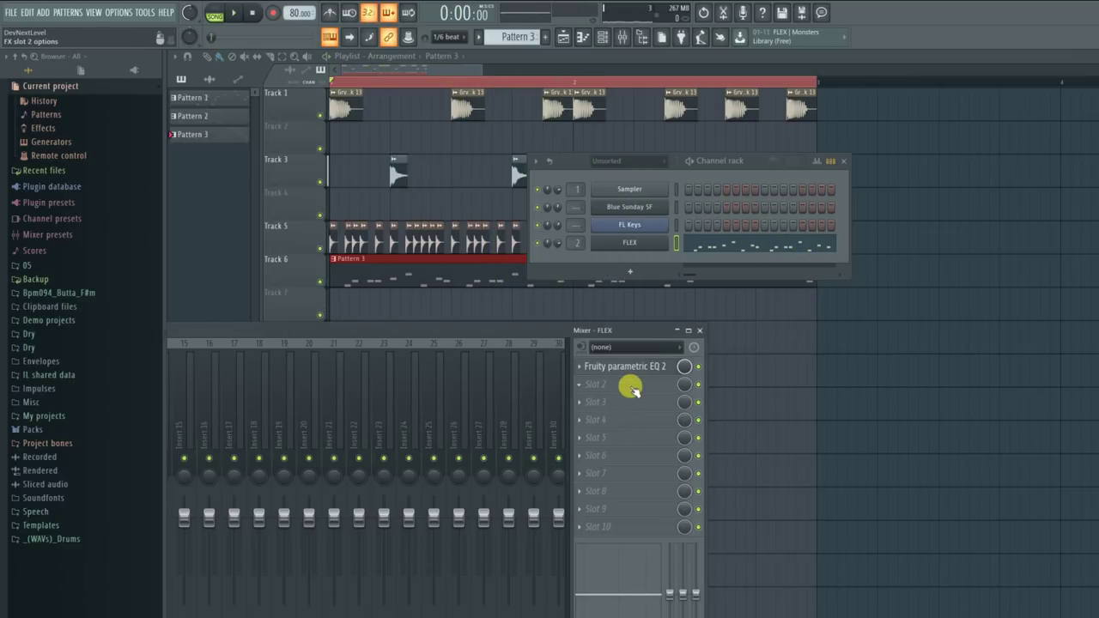
Step: Load Fruity WaveShaper in slot 2 of the FLEX mixer track, bow its curve upward, and lower the FLEX channel volume
click(633, 390)
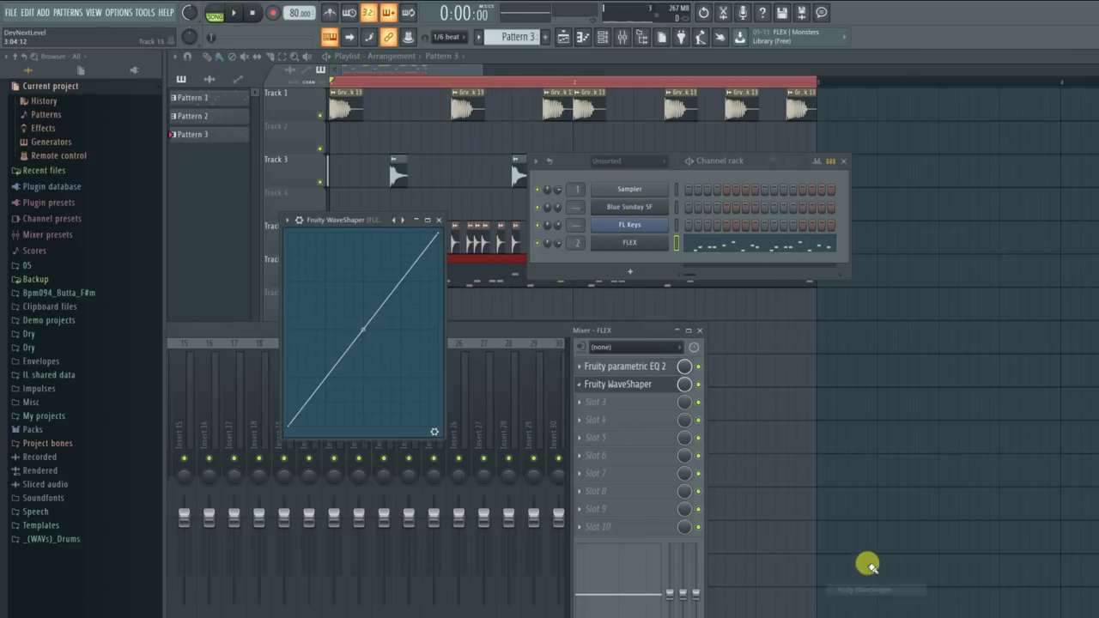
drag(364, 327, 429, 228)
key(space)
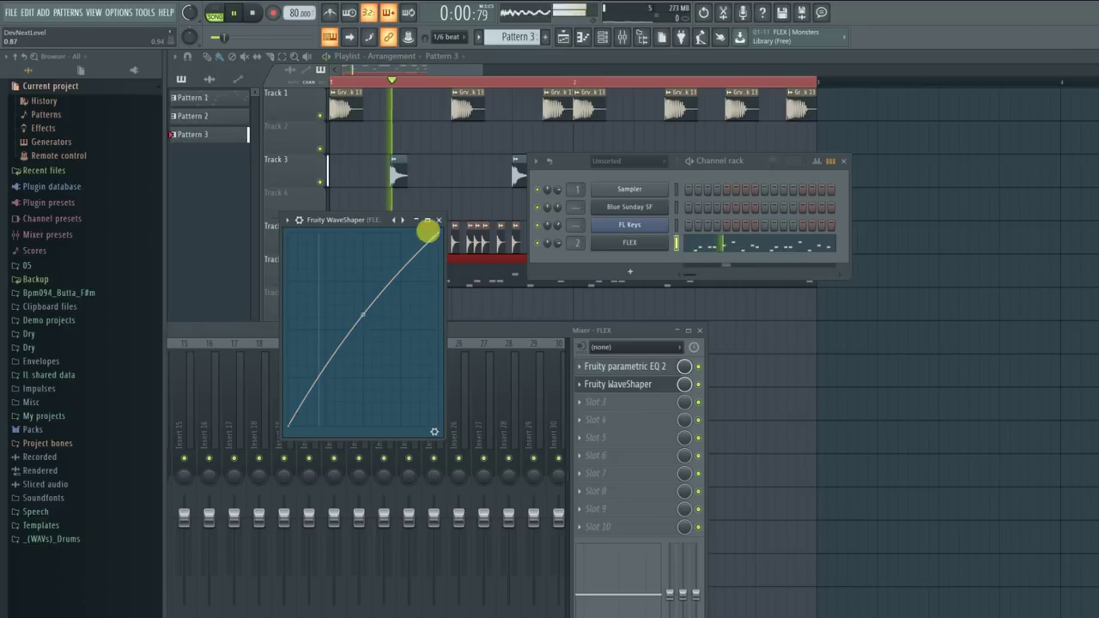
click(438, 220)
drag(558, 243, 559, 257)
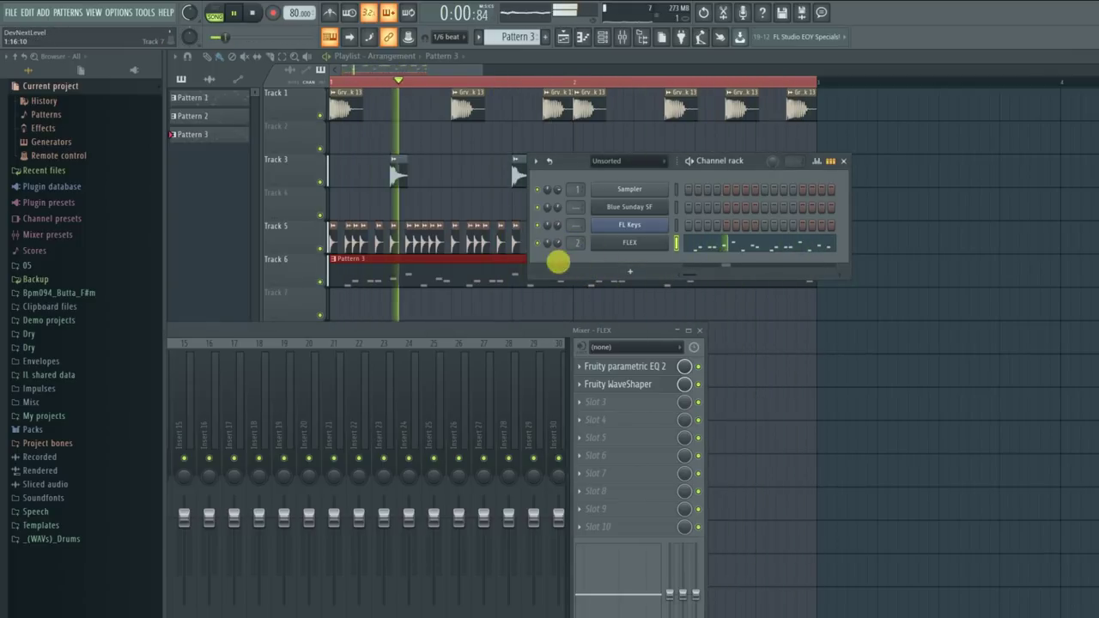
Step: Try the Pattern 3 bass notes one octave lower, listen to the loop, and transpose them back up an octave
click(479, 265)
key(space)
double_click(479, 265)
scroll(653, 176, up, 4)
key(space)
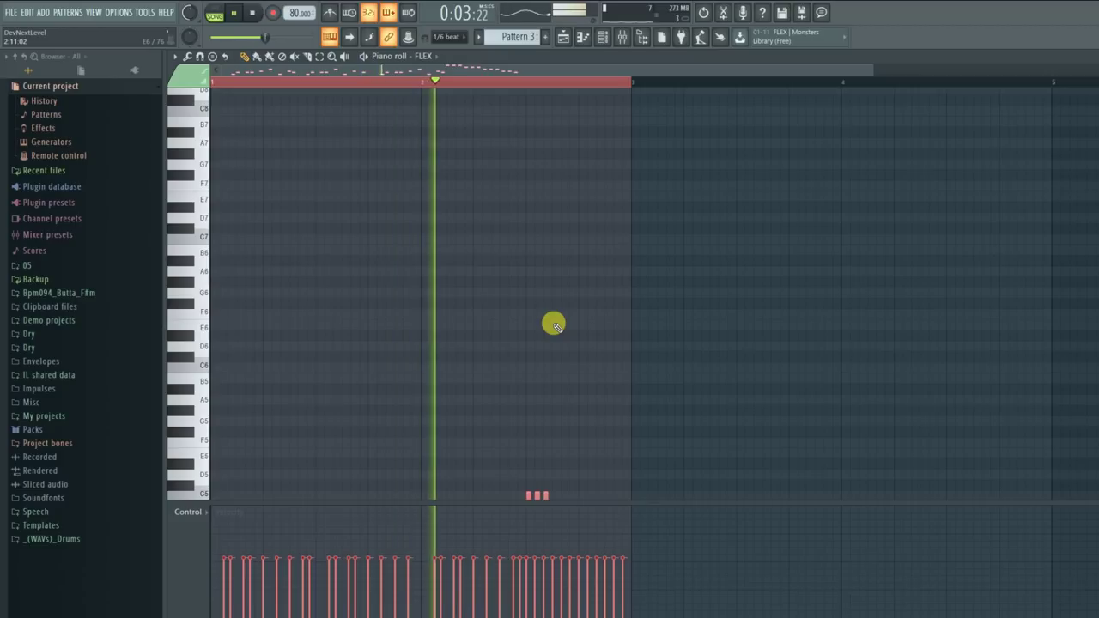
key(space)
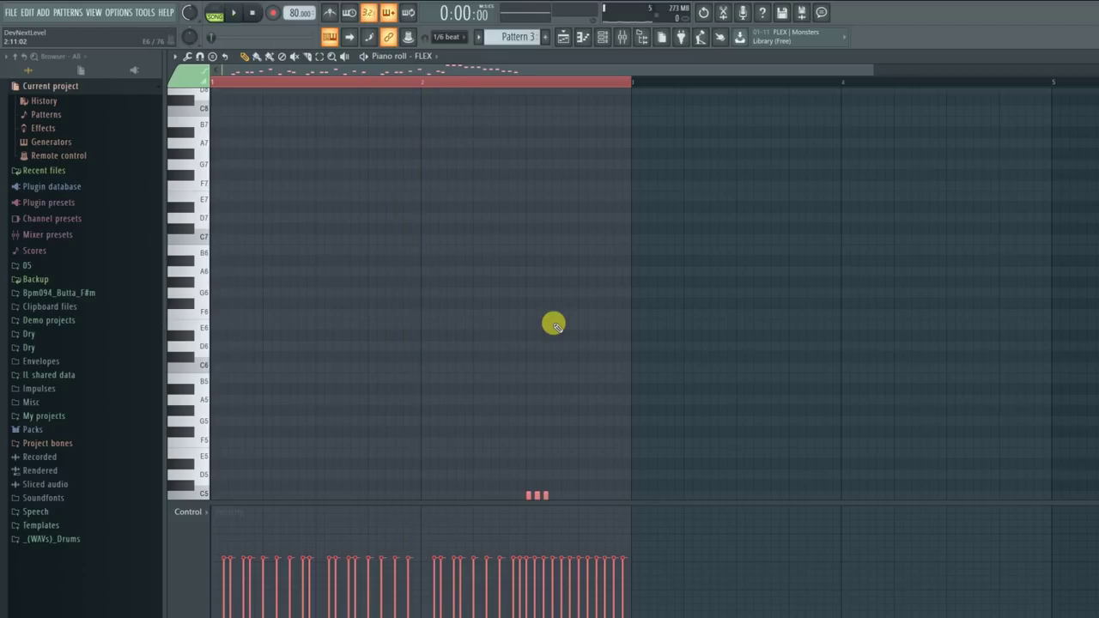
key(ctrl+Up)
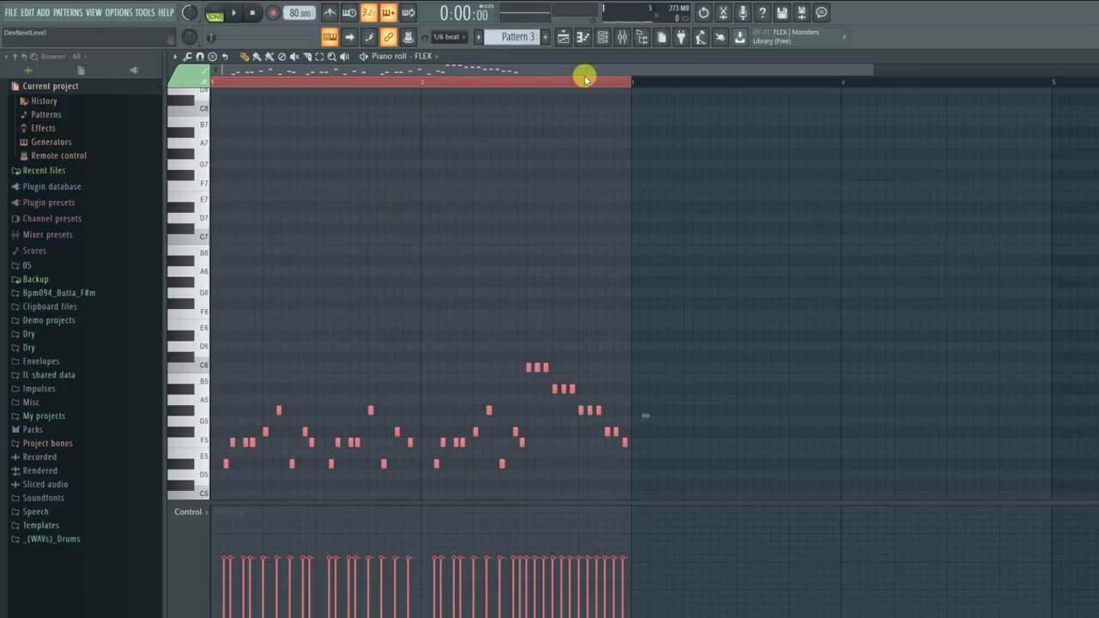
Step: Create the new Pattern 5 and place its clip at bar 1 of playlist track 7
click(562, 37)
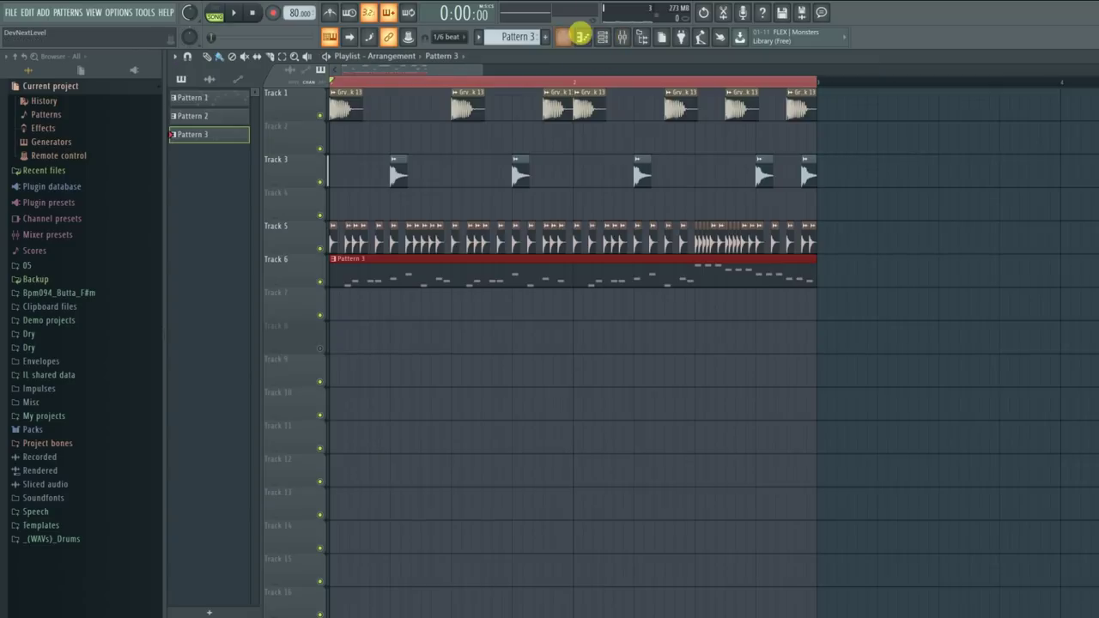
scroll(507, 39, down, 2)
click(456, 344)
drag(504, 342, 292, 307)
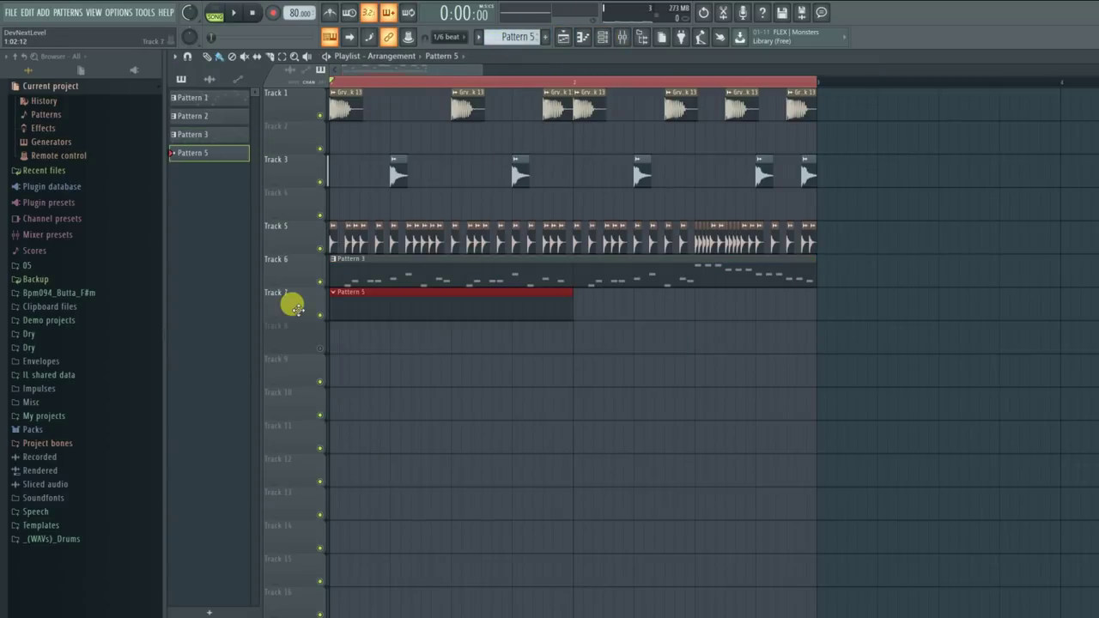
Step: Paste the bass notes into the Blue Sunday SF piano roll of Pattern 5 and play them
double_click(363, 309)
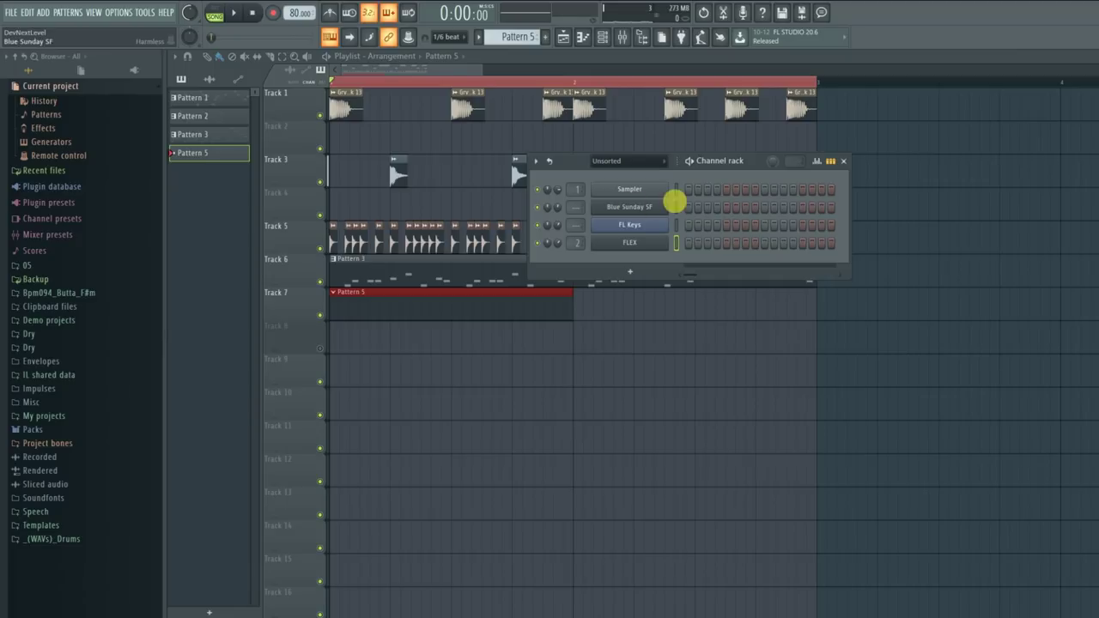
right_click(667, 212)
click(692, 208)
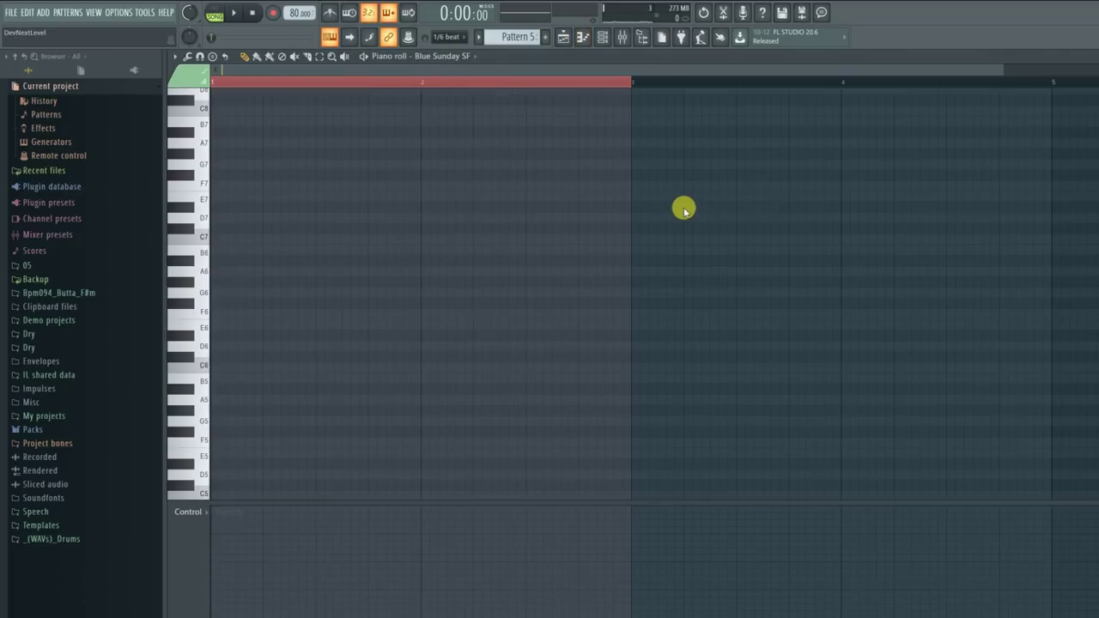
key(space)
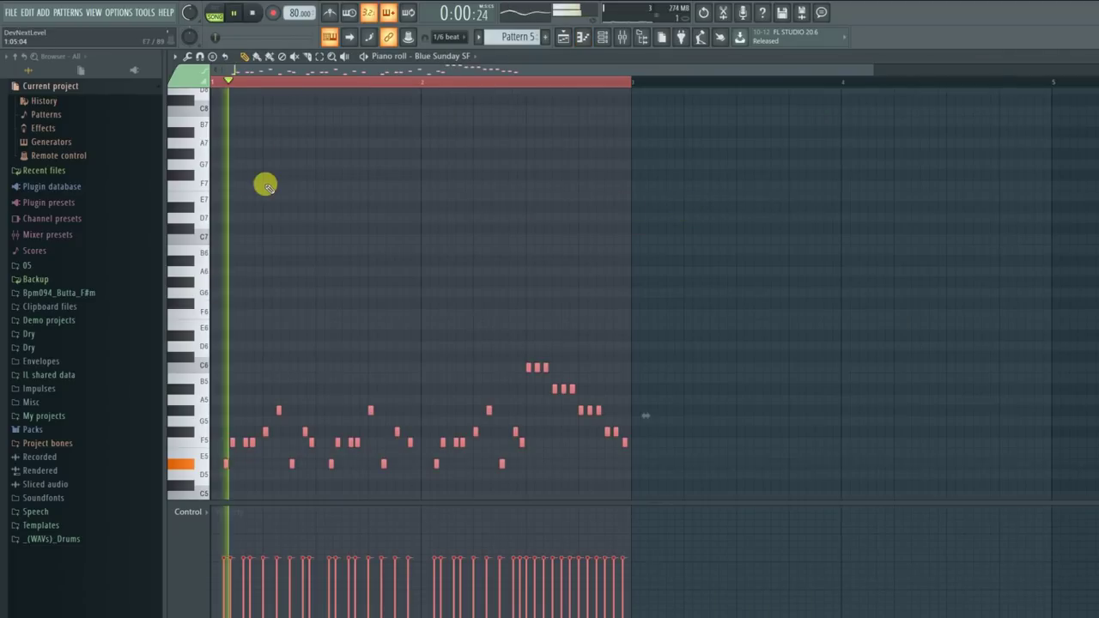
key(space)
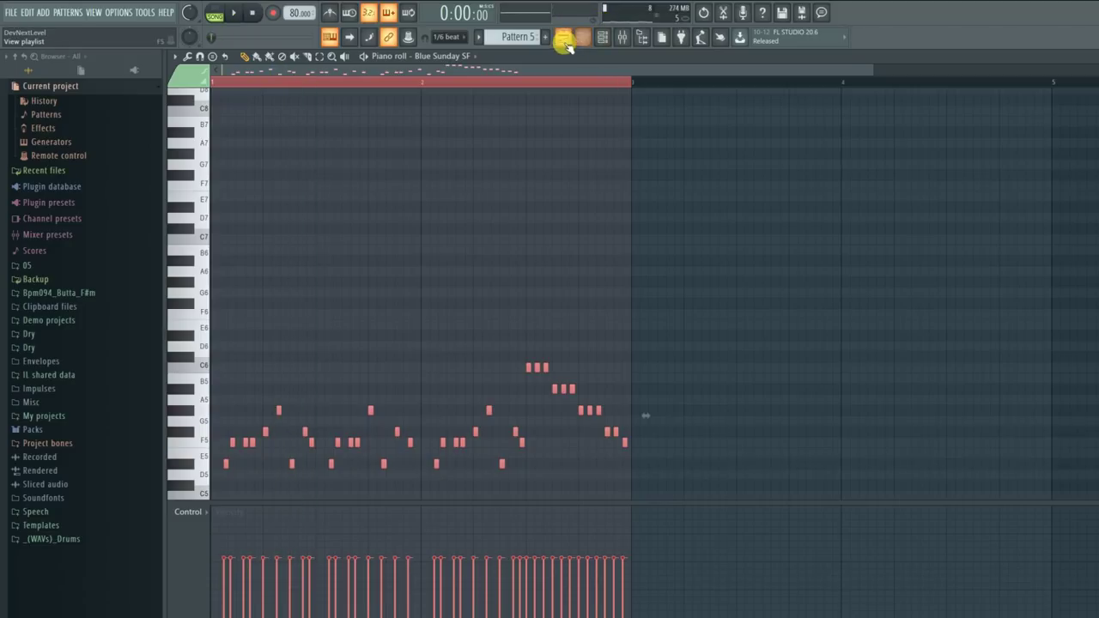
Step: Solo playlist track 7, listen to Pattern 5 alone, and assign the Blue Sunday SF channel to mixer track 6
click(563, 37)
right_click(320, 315)
key(space)
key(space)
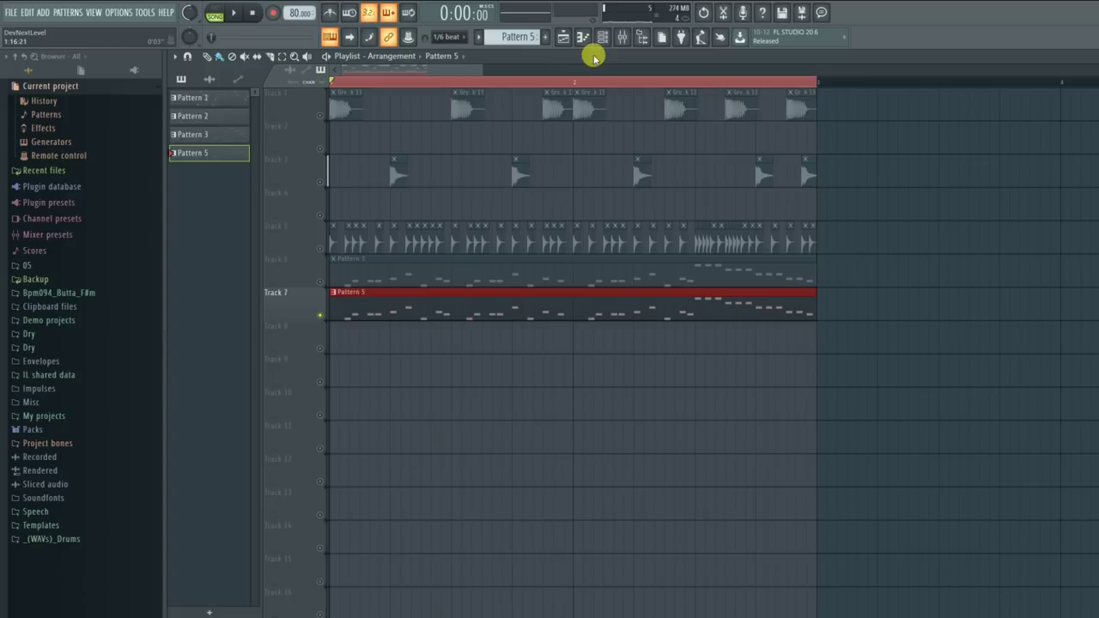
click(610, 39)
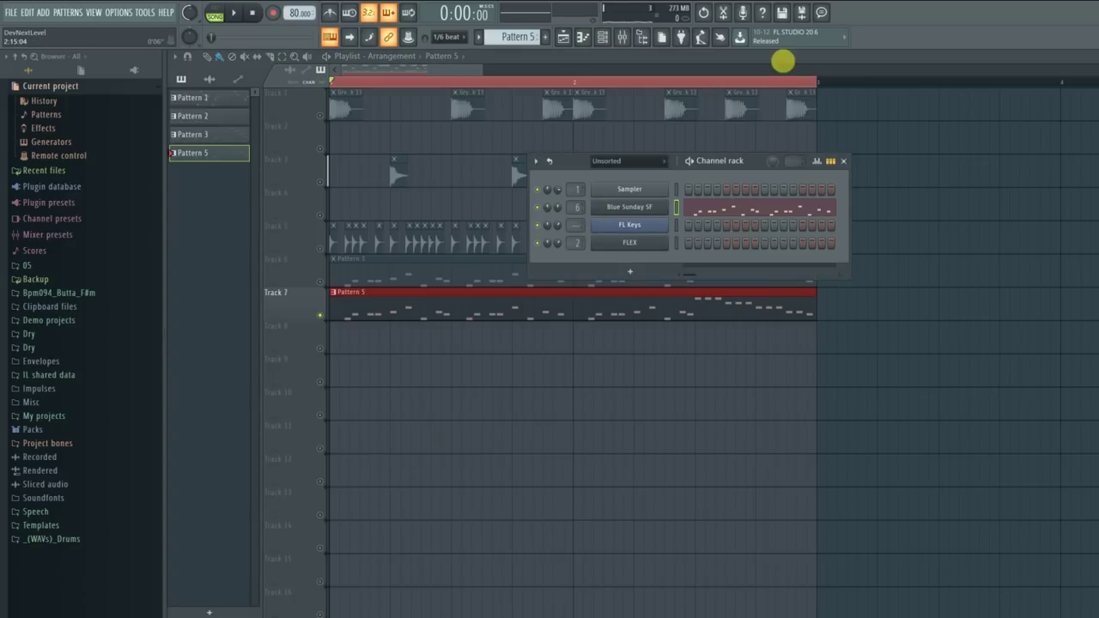
Step: Add Maximus to slot 3 of mixer Insert 6 and set its stereo separation to 100% merged
click(622, 37)
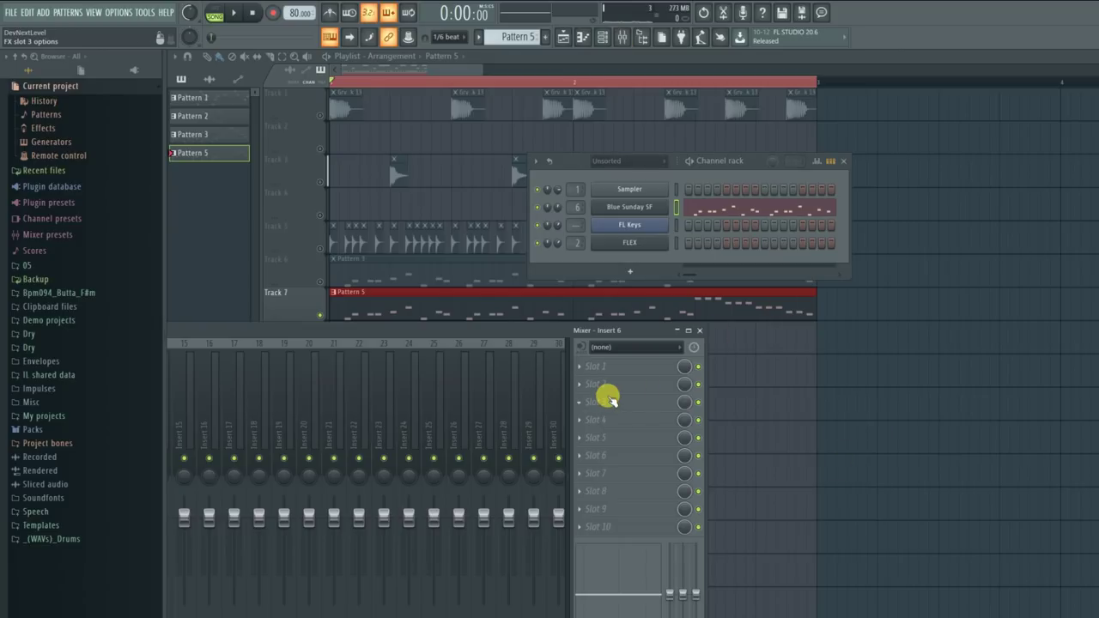
click(610, 399)
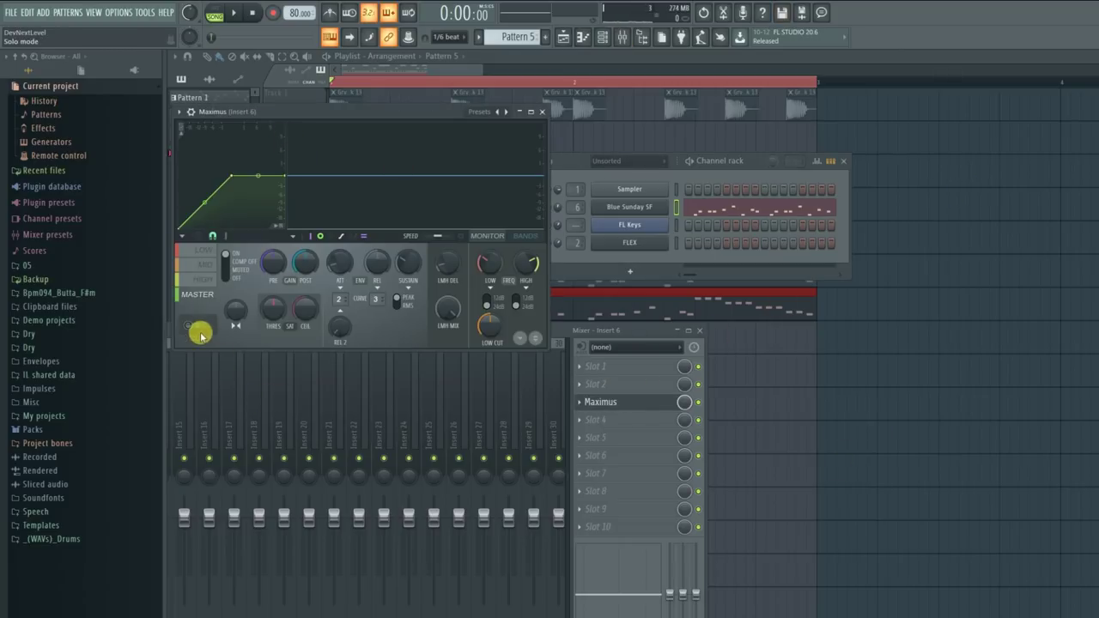
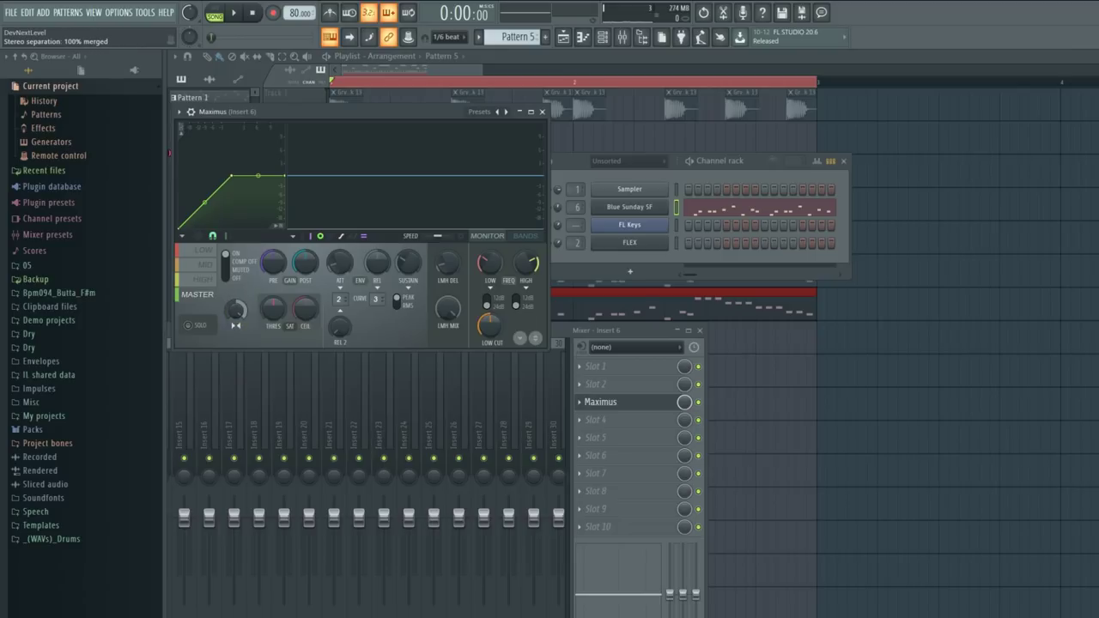
click(541, 112)
click(845, 342)
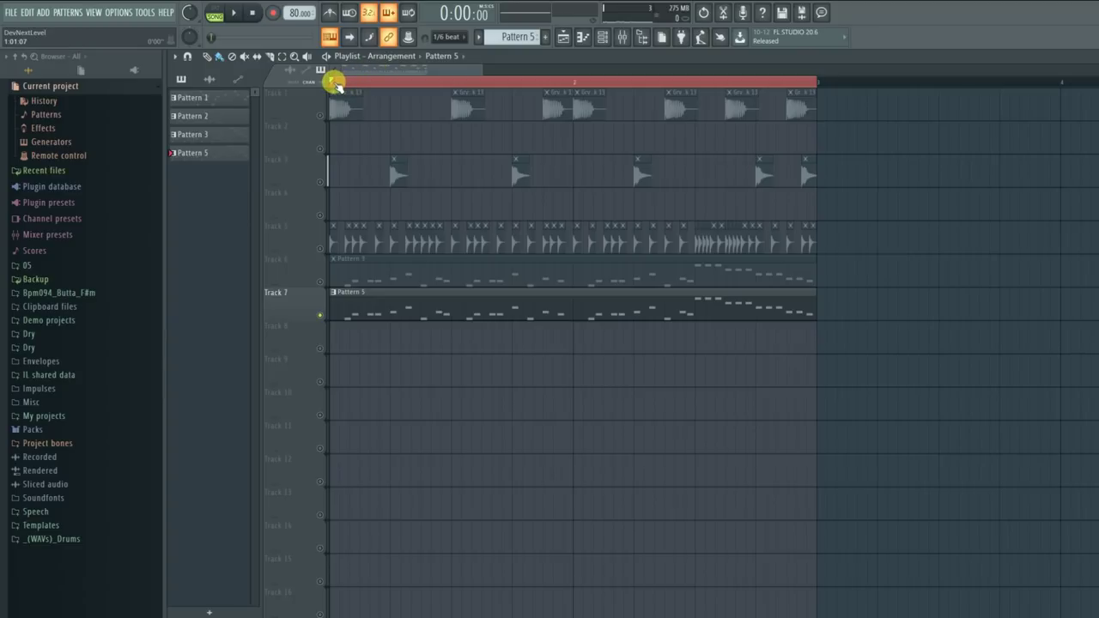
Step: Unmute playlist tracks 1, 3, 5 and 6 while playing back the arrangement
scroll(335, 85, up, 2)
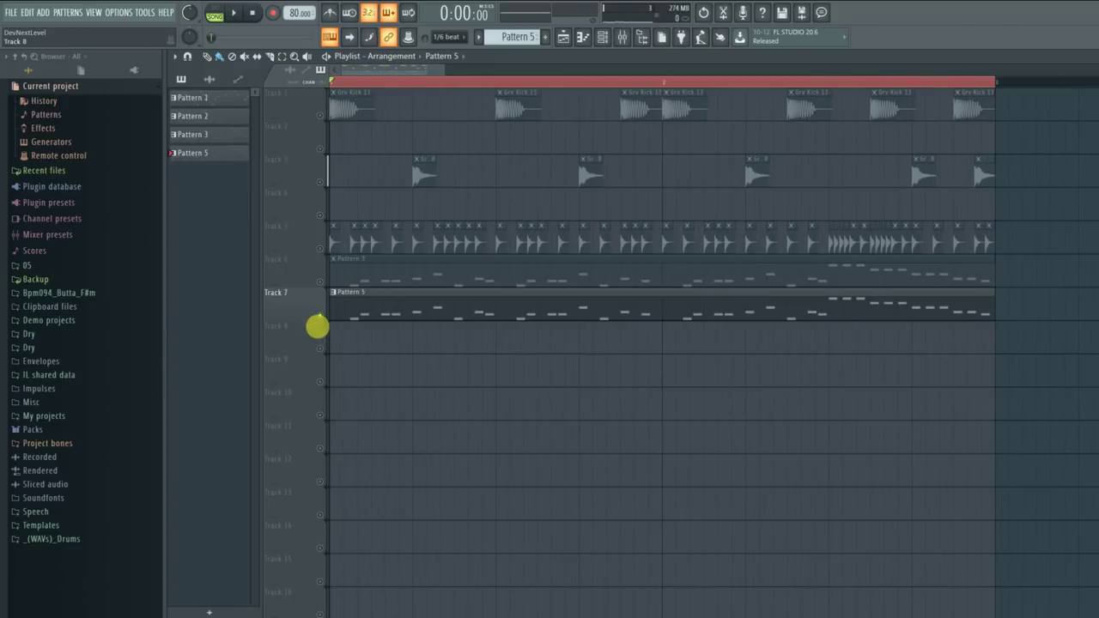
click(321, 115)
click(321, 182)
click(320, 249)
key(space)
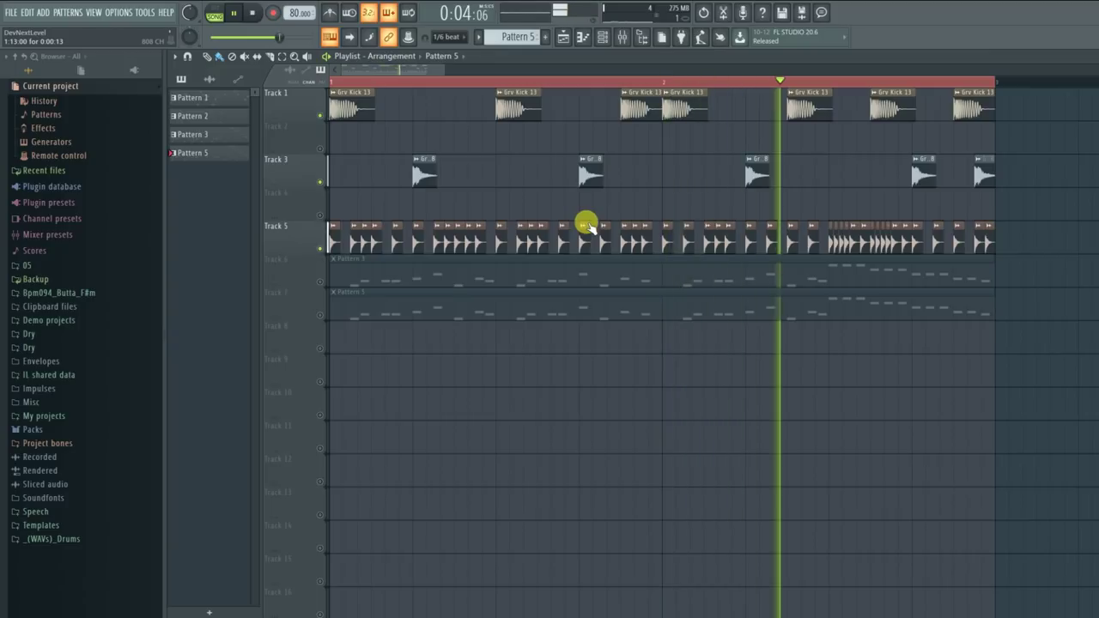
click(321, 282)
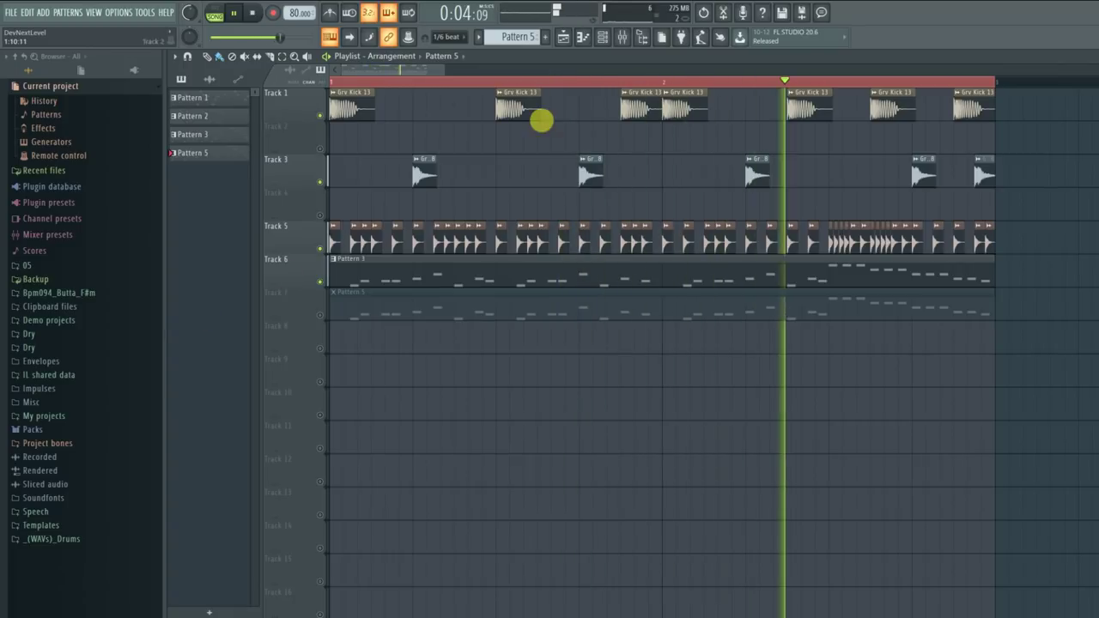
key(space)
Step: In the FLEX mixer track's Fruity parametric EQ 2, slightly boost band 5 and cut band 4 narrowly by 3.7 dB at 1007 Hz
click(619, 39)
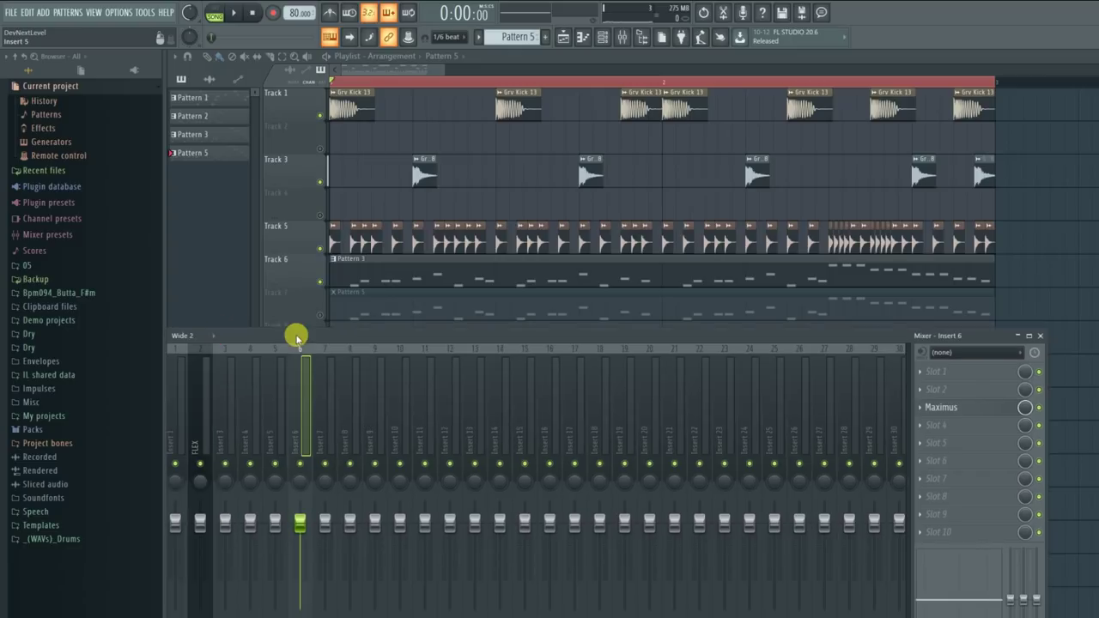
click(226, 383)
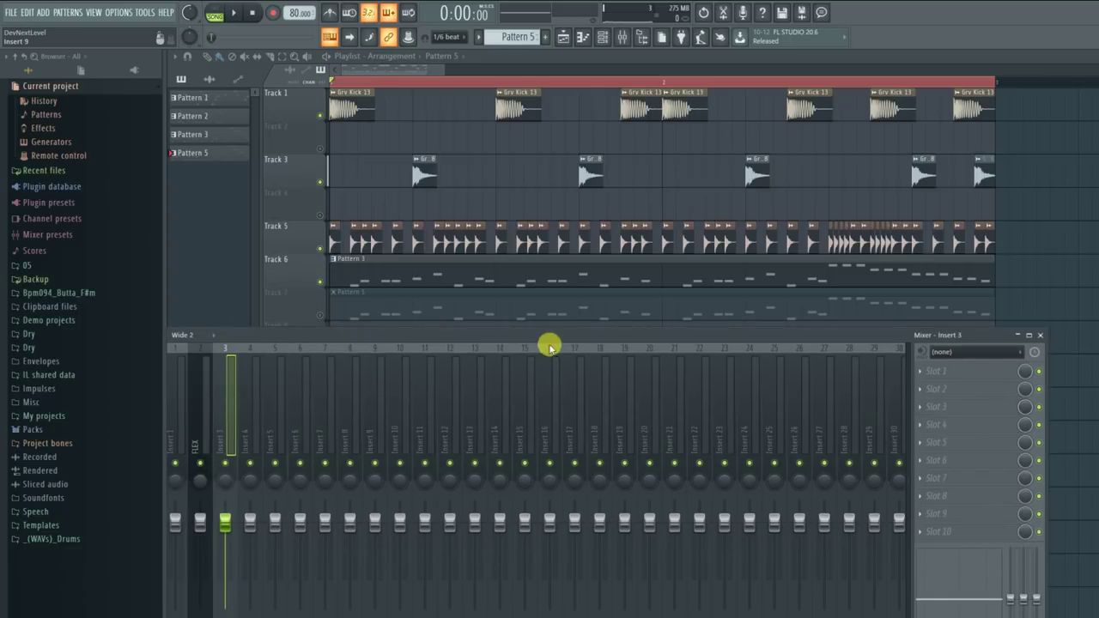
click(207, 405)
click(964, 372)
click(964, 372)
click(966, 372)
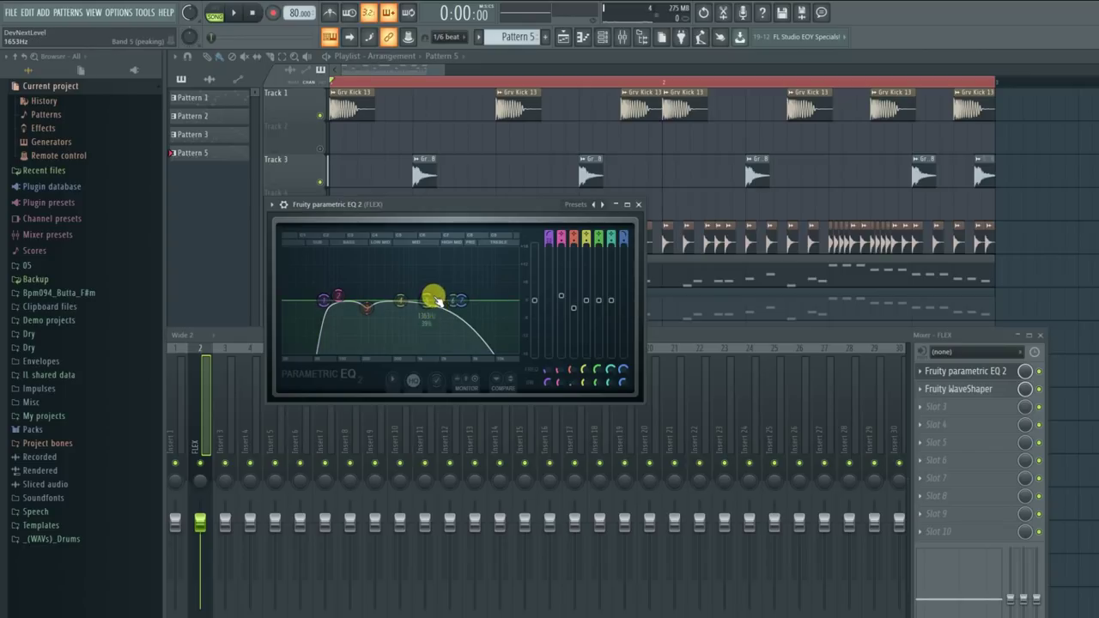
key(space)
mouse_move(438, 302)
mouse_down()
mouse_move(428, 291)
mouse_move(480, 301)
mouse_move(430, 297)
mouse_up()
drag(340, 298, 417, 297)
scroll(421, 254, down, 5)
key(space)
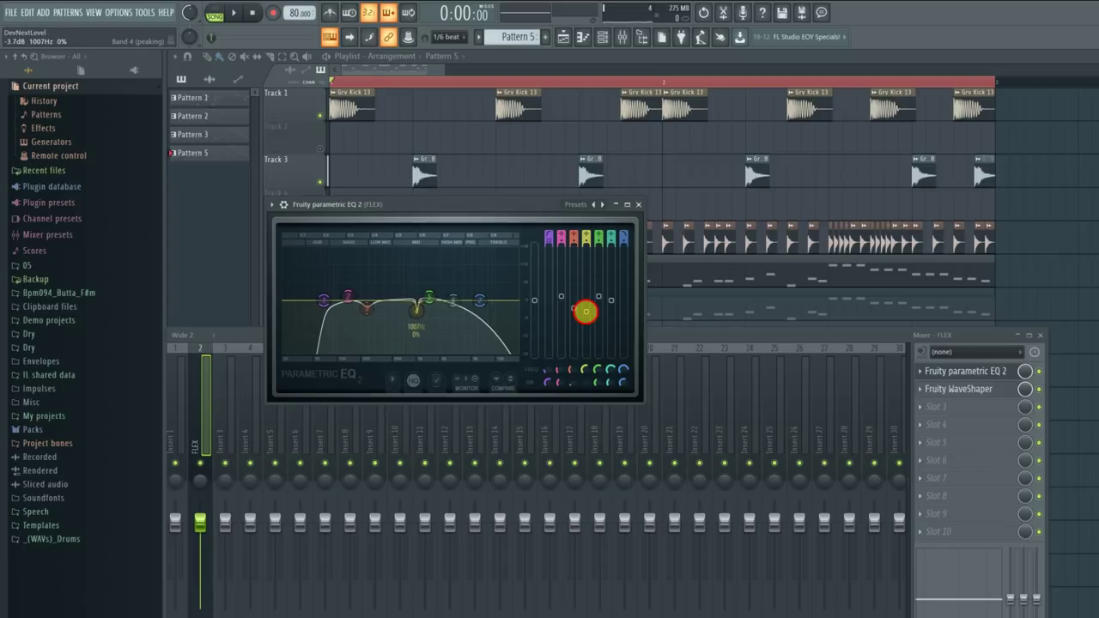
Step: Nudge the equalizer's low-cut band 1 slightly higher in frequency and close the equalizer and mixer
key(space)
key(space)
drag(323, 301, 327, 299)
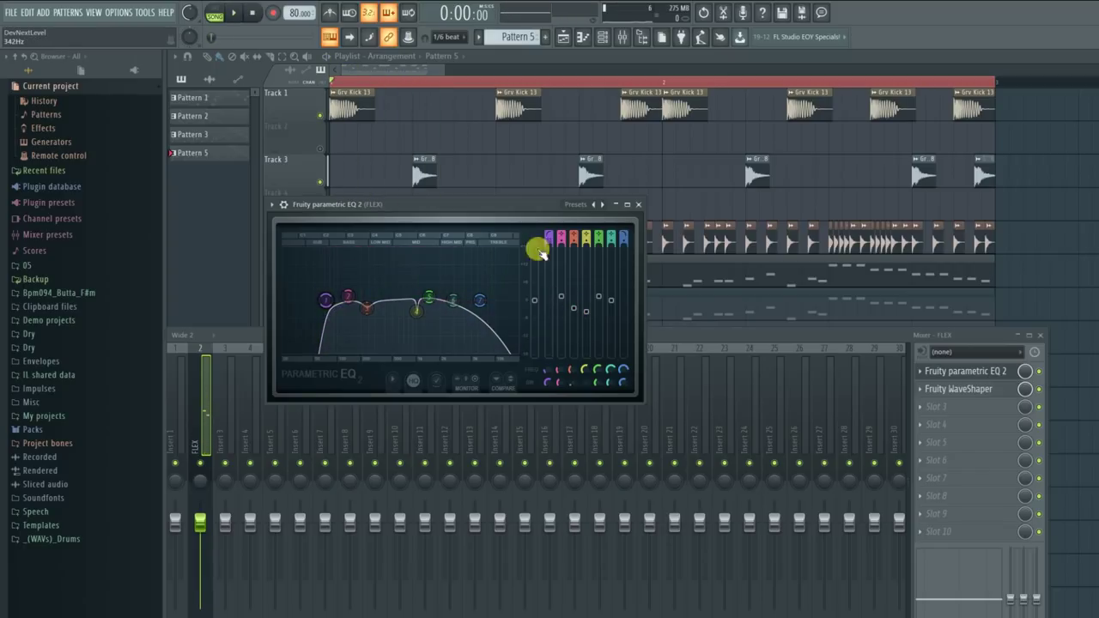
click(639, 205)
key(F9)
Step: Unmute playlist track 7 and play back the full arrangement
click(322, 314)
key(space)
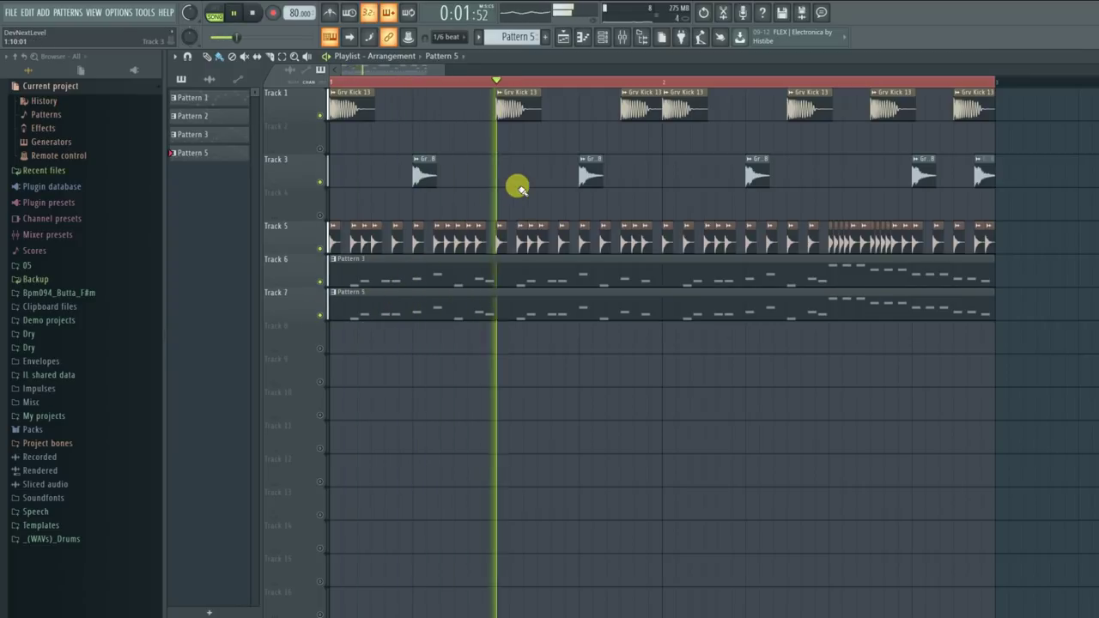
click(604, 38)
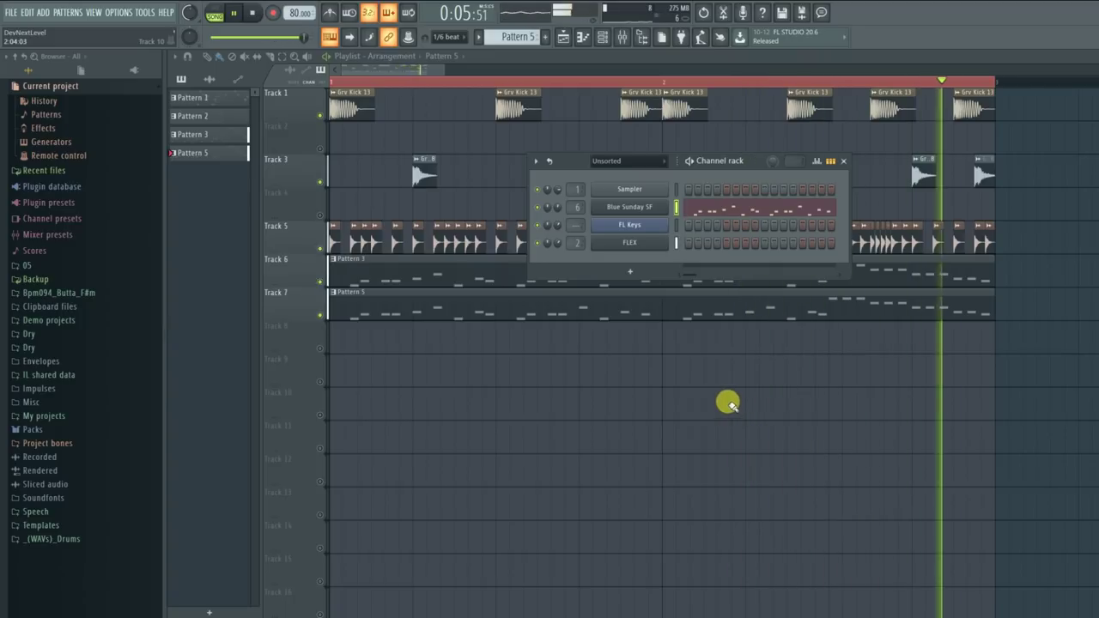
key(space)
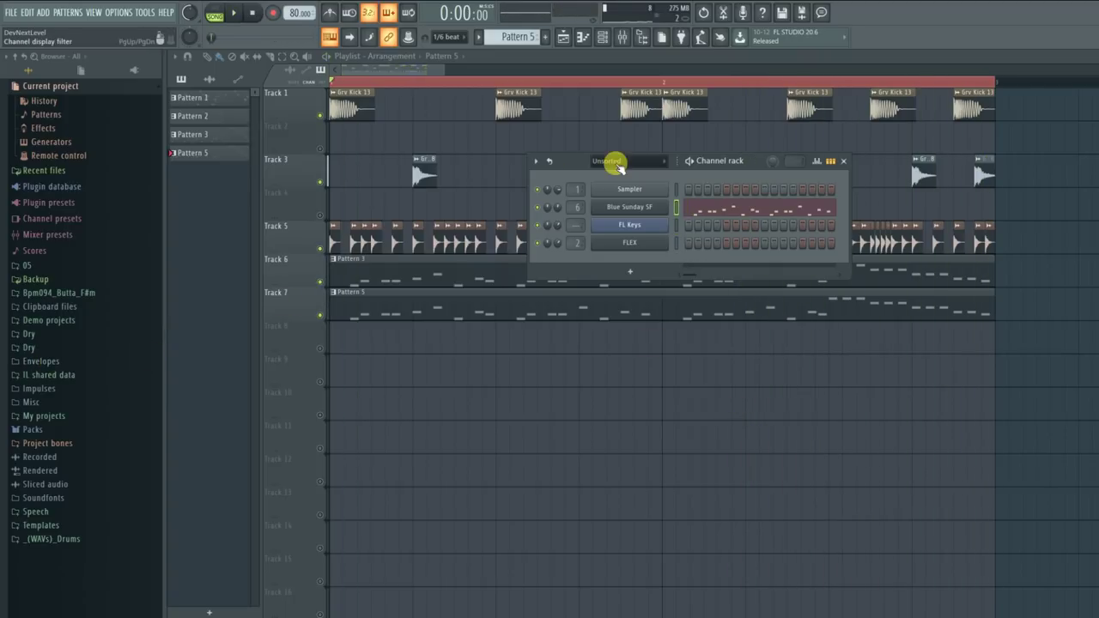
Step: Create the empty Pattern 10 and add a second FLEX instrument to the channel rack
scroll(521, 40, up, 5)
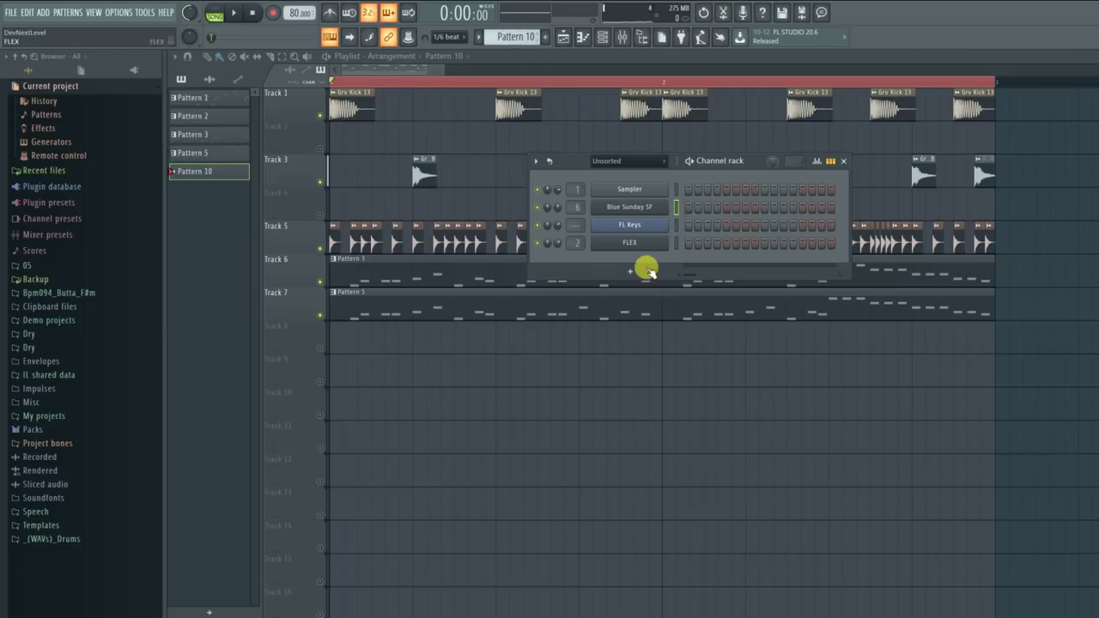
click(637, 273)
click(638, 217)
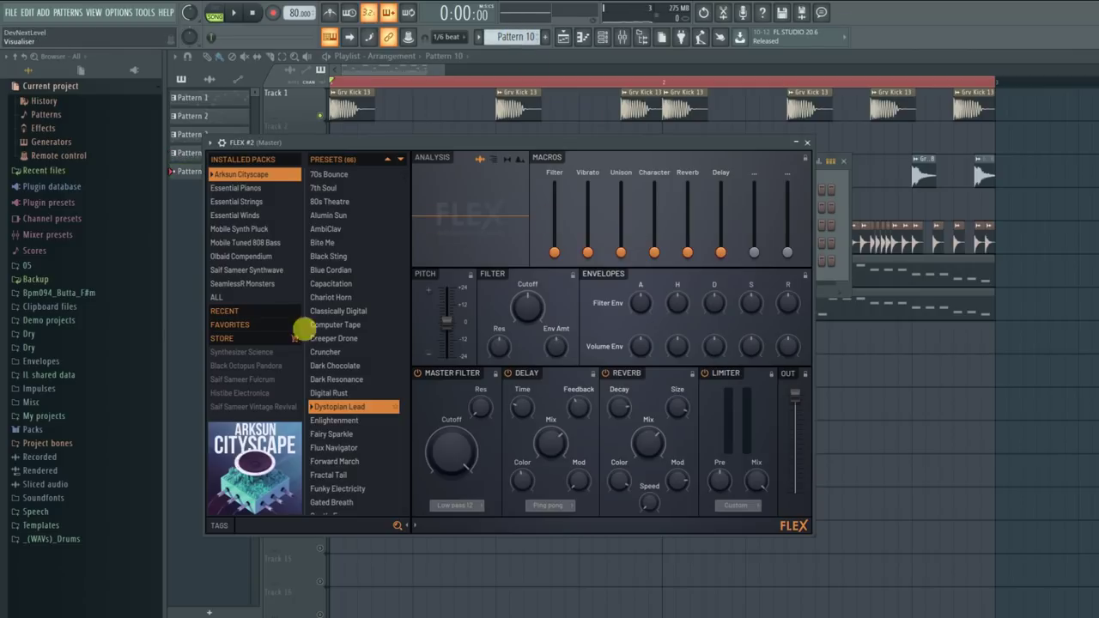
Step: Filter the FLEX presets to the Bass type across all packs and load 808 Bounced
click(220, 522)
click(257, 449)
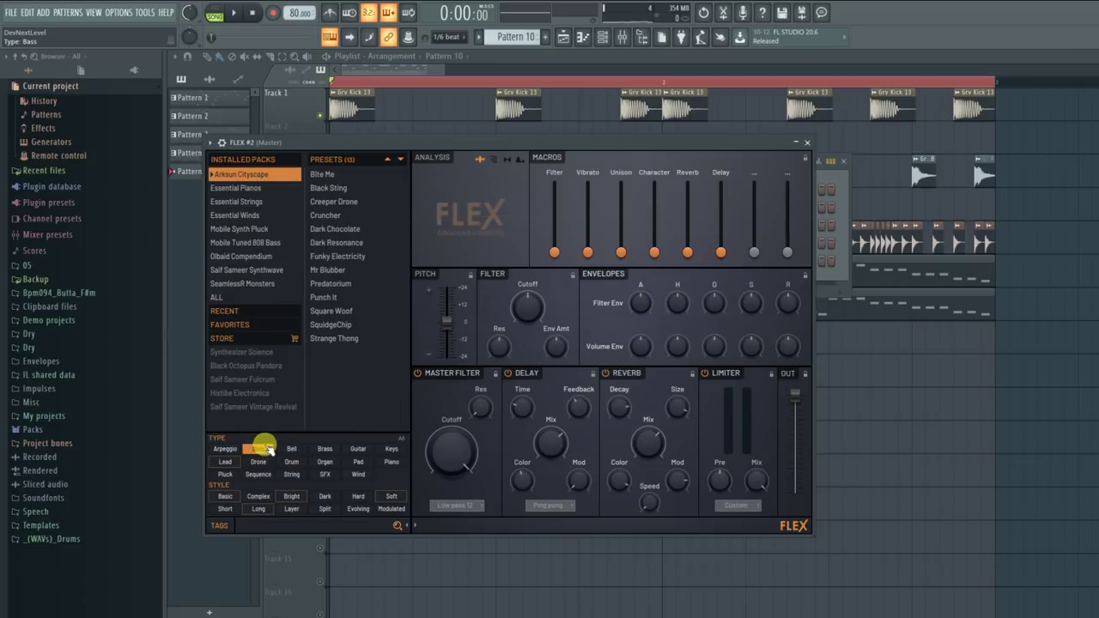
click(219, 298)
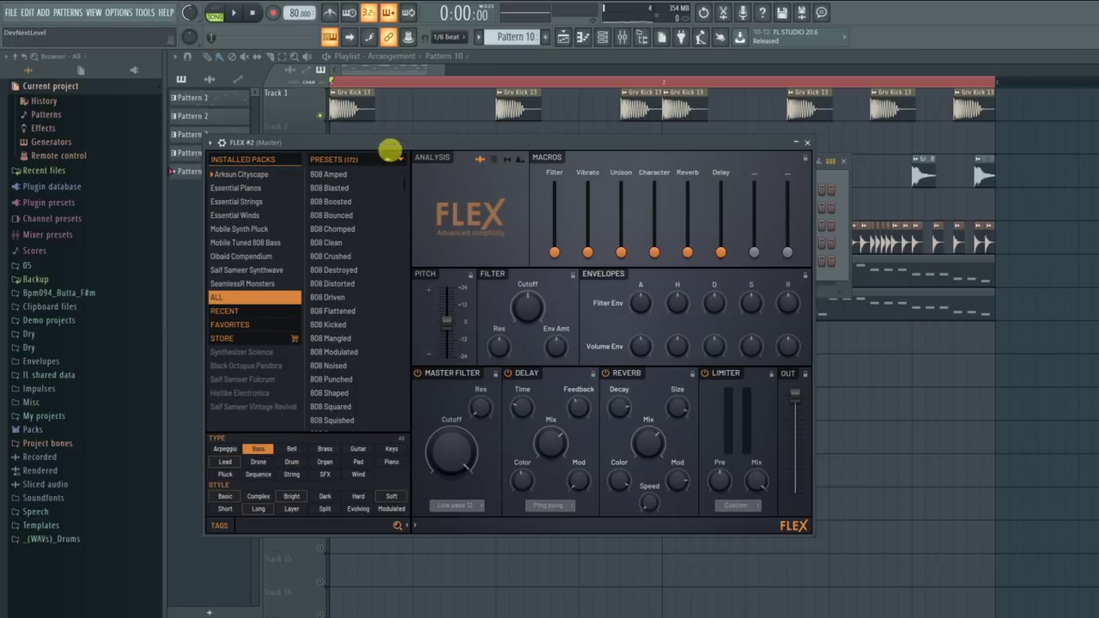
click(340, 215)
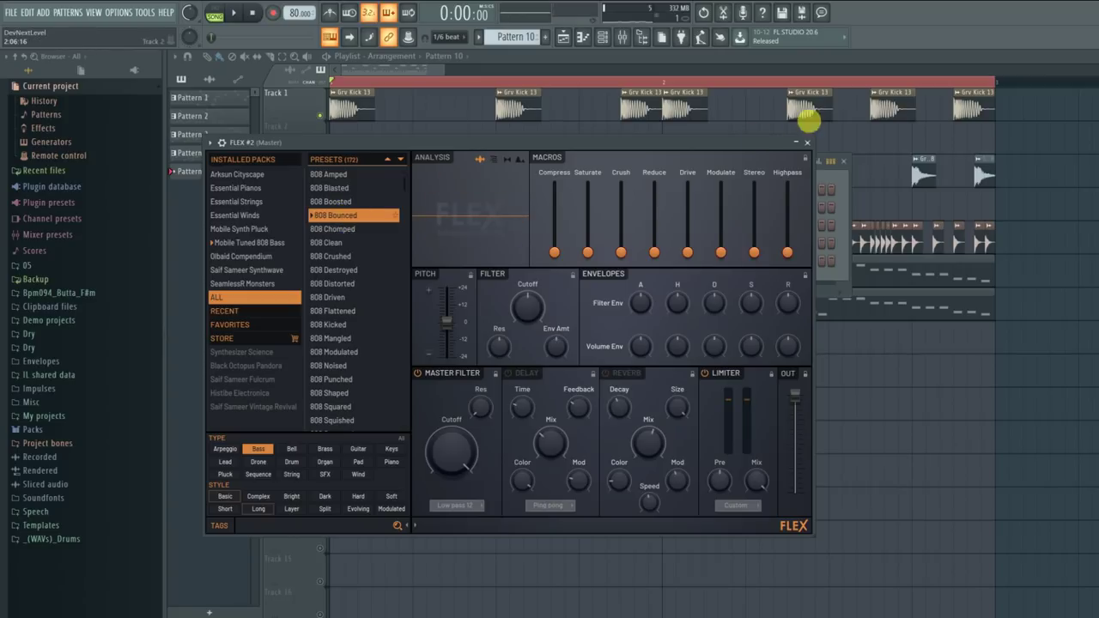
click(812, 143)
Step: Open the FLEX #2 piano roll, audition keys for the 808's pitch, and place a long F4 note at the start of bar 1
right_click(646, 266)
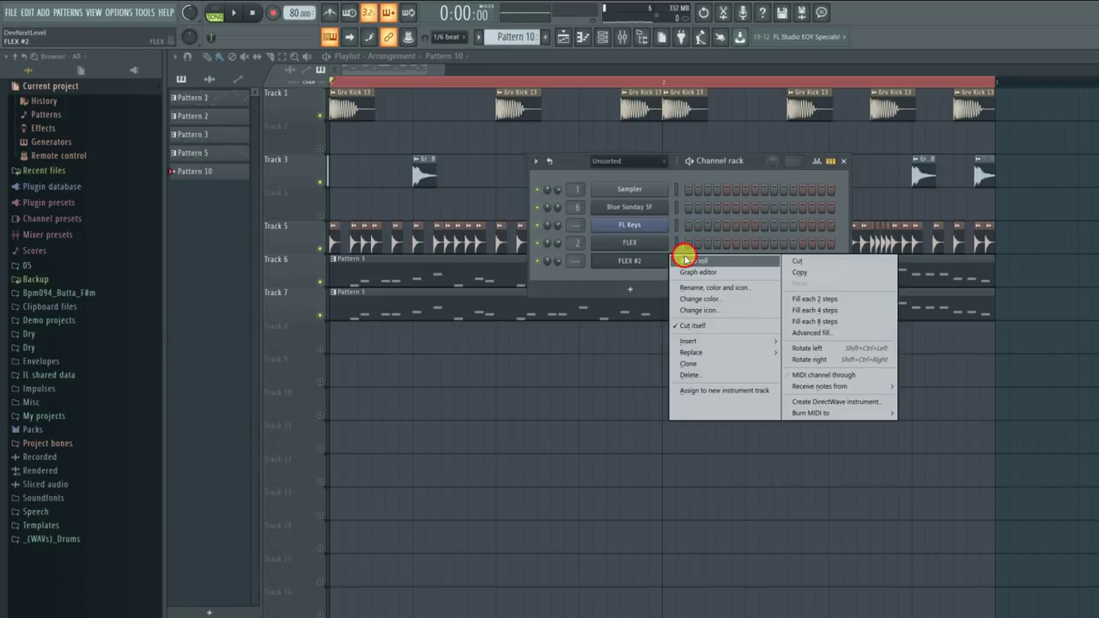
click(683, 262)
scroll(226, 184, up, 2)
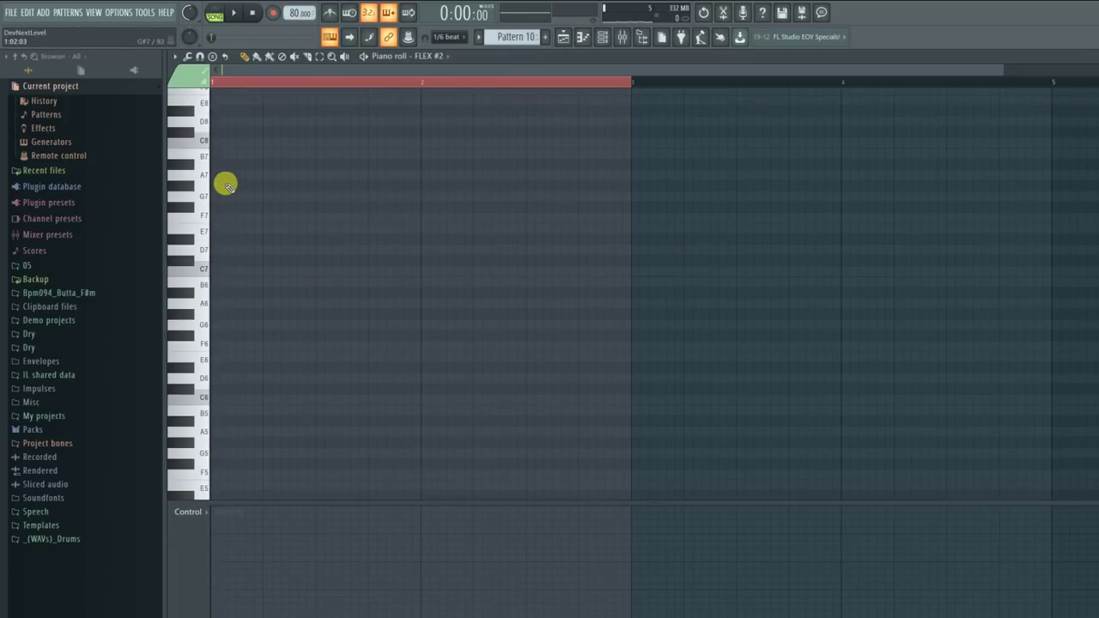
drag(207, 148, 207, 232)
key(space)
drag(206, 272, 199, 252)
scroll(238, 343, down, 3)
drag(206, 345, 346, 481)
key(space)
key(space)
Step: Set the snap to Line, place Pattern 10 at the start of playlist track 8, unmute the track and play it back
click(564, 36)
click(461, 35)
click(449, 48)
click(351, 347)
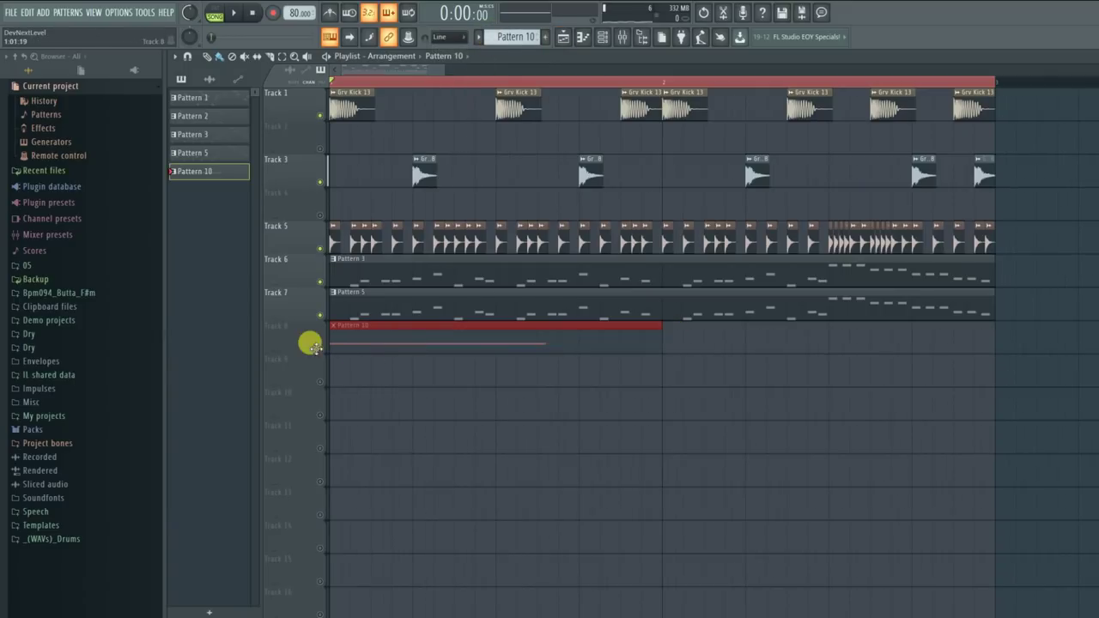
key(space)
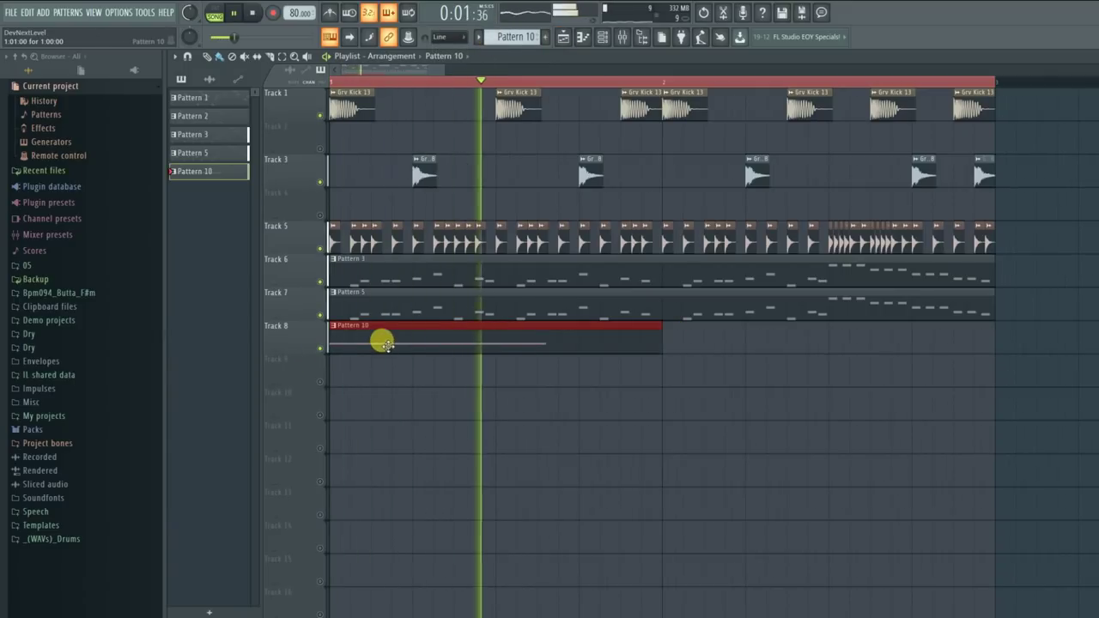
key(space)
Step: Slice Pattern 10's F4 note at the middle of bar 1, keeping only the first eight steps
double_click(386, 339)
click(307, 57)
drag(316, 475, 316, 364)
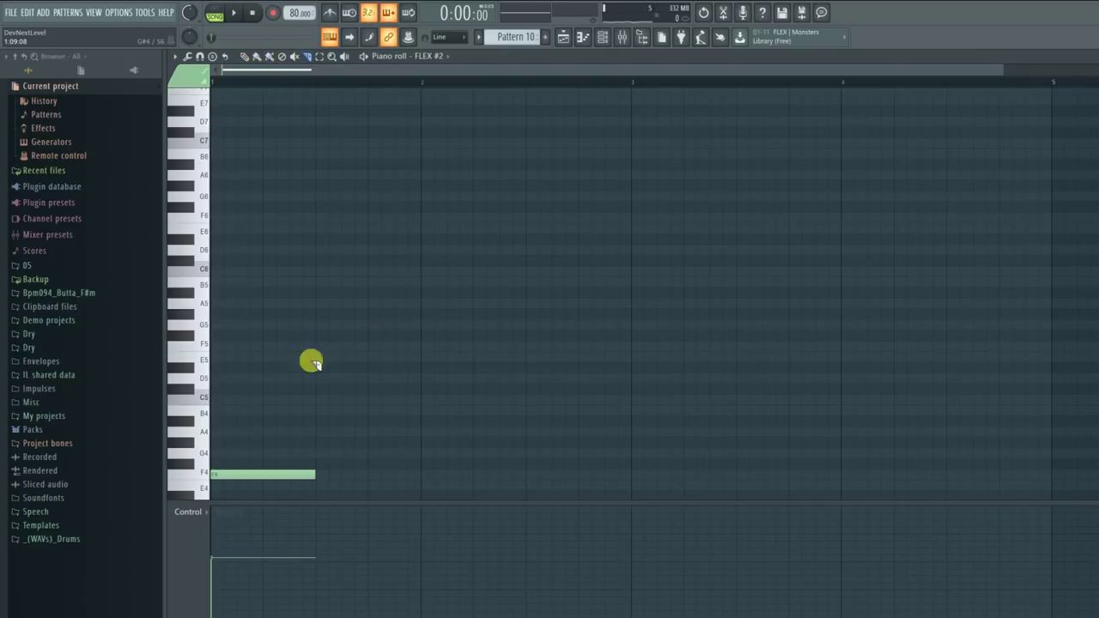
Step: Add a second eight-step F4 note from the middle of bar 1 to the start of bar 2, checking it with playback
key(space)
scroll(348, 288, down, 3)
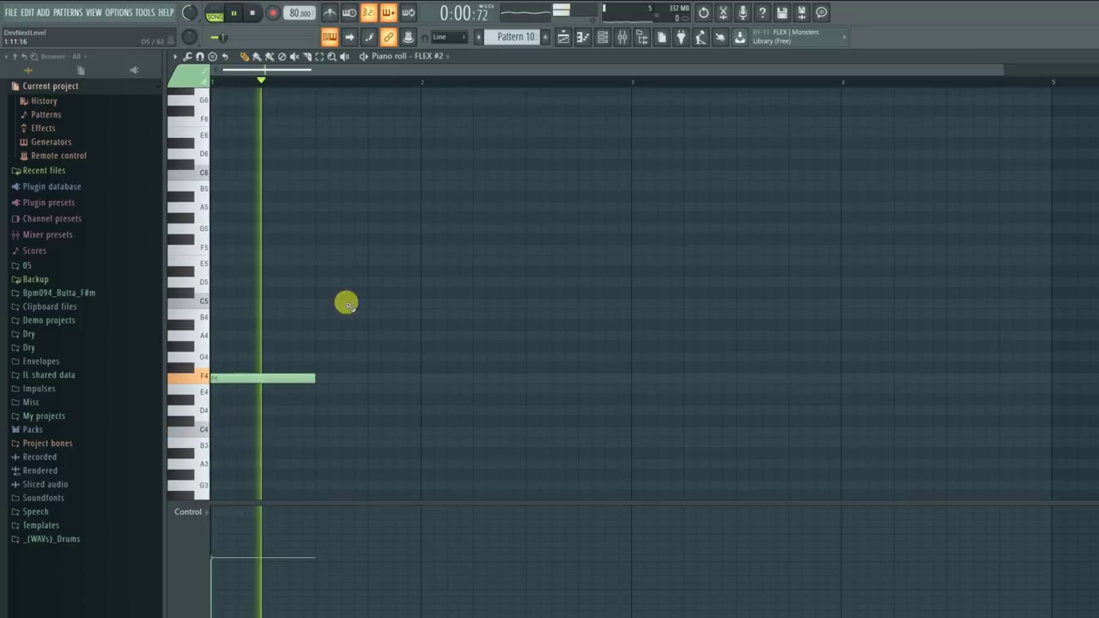
click(319, 376)
key(space)
key(space)
drag(451, 378, 317, 379)
key(space)
click(319, 378)
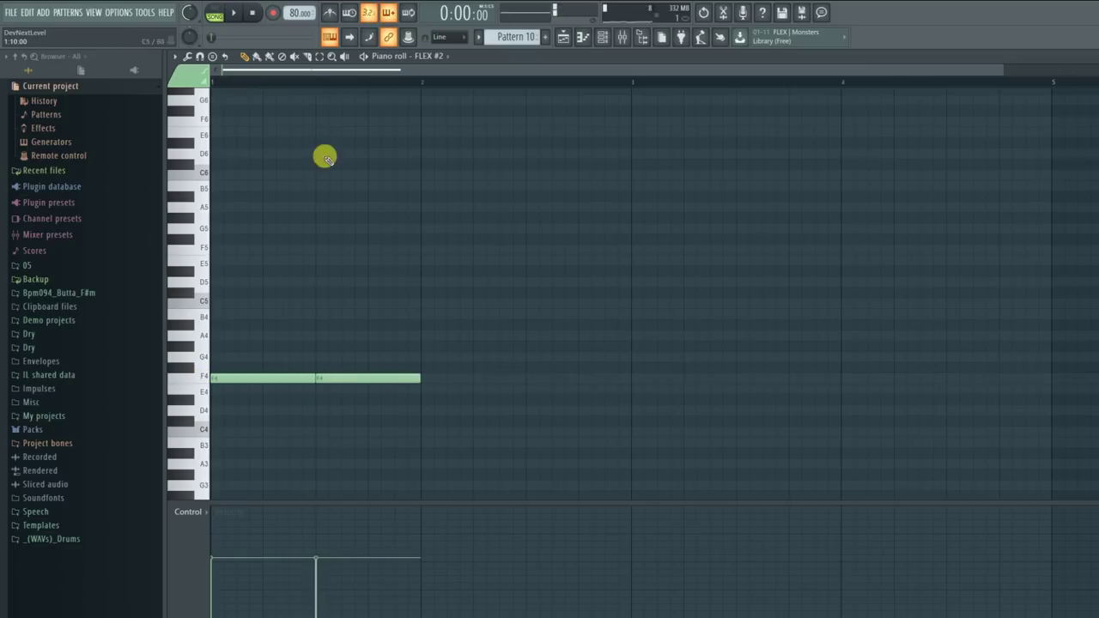
Step: Shorten the second F4 note to six steps so it ends at step 15 of bar 1
key(space)
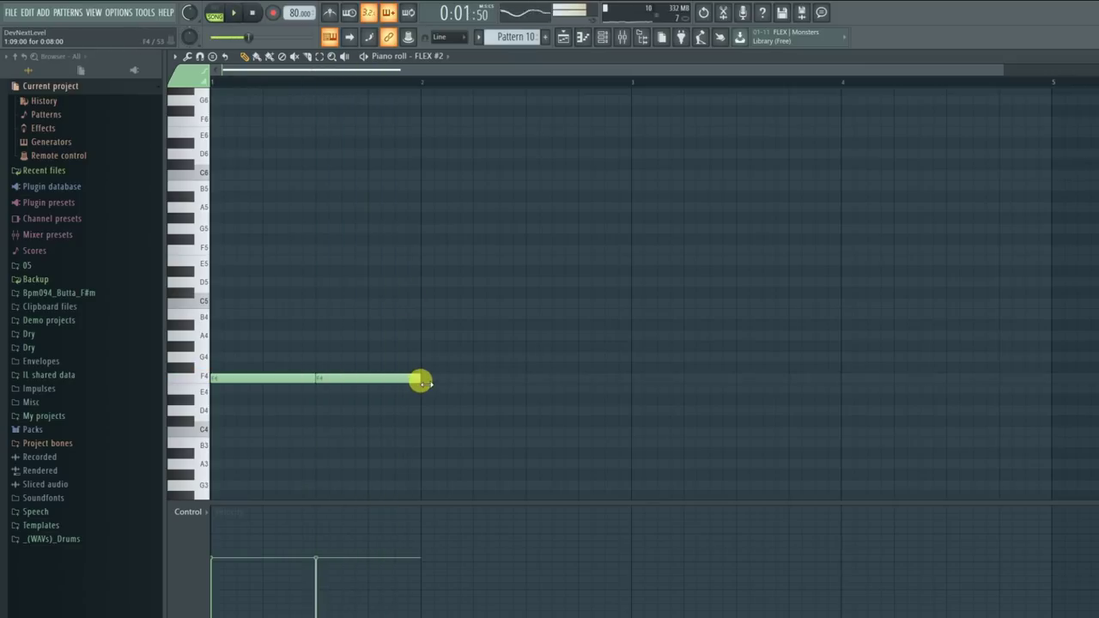
drag(424, 383, 395, 380)
key(space)
Step: Add two-step F4 notes at step 15 of bar 1 and at the start of bar 2
click(397, 379)
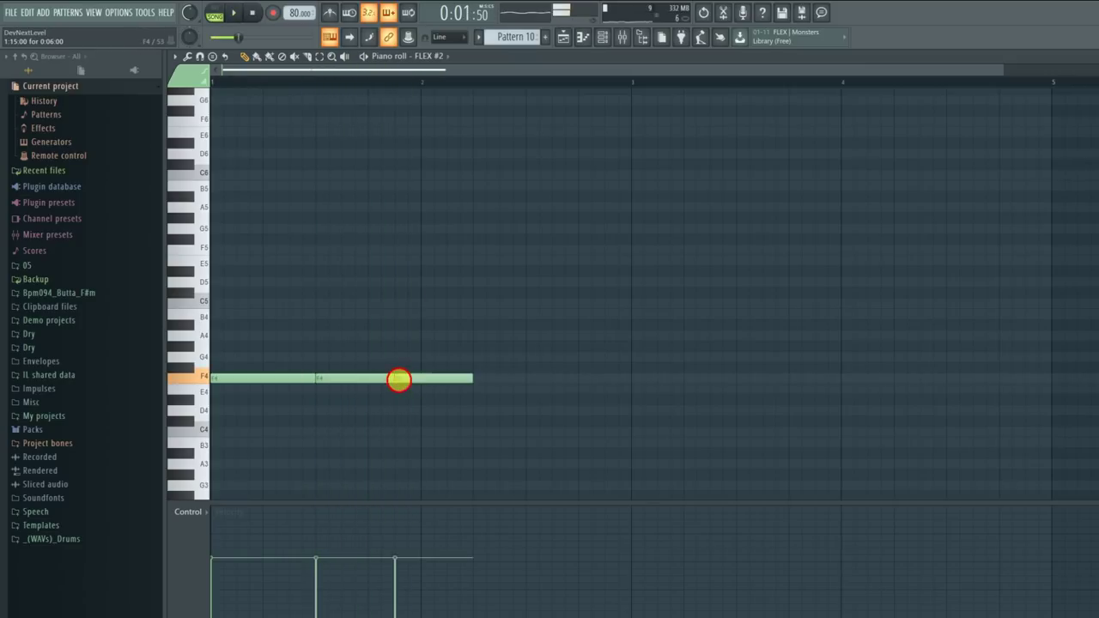
drag(484, 379, 408, 378)
click(411, 380)
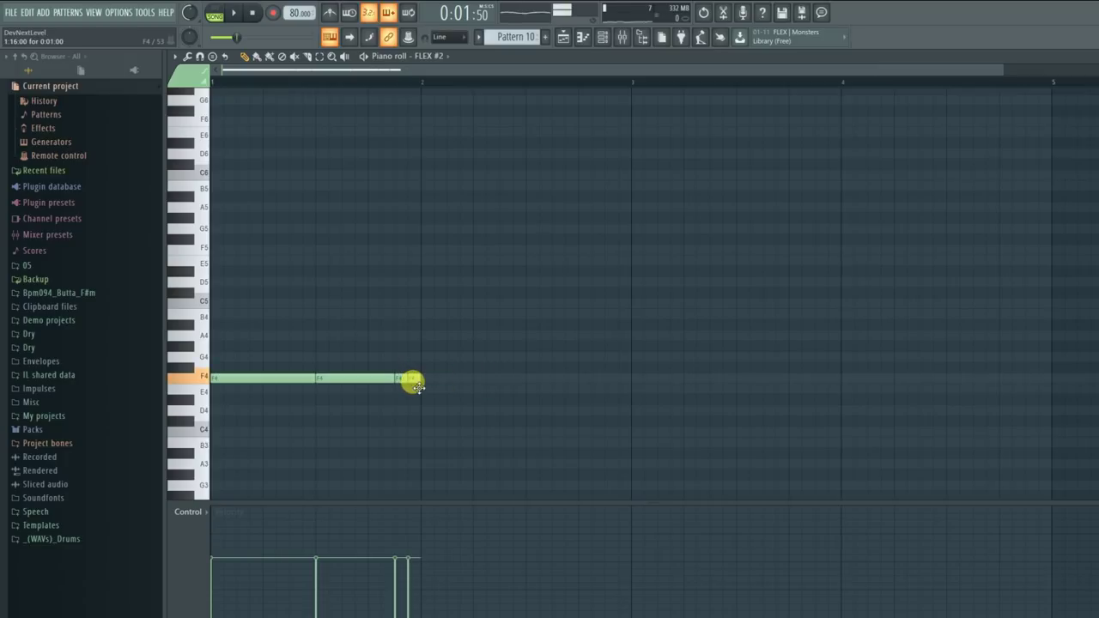
click(427, 380)
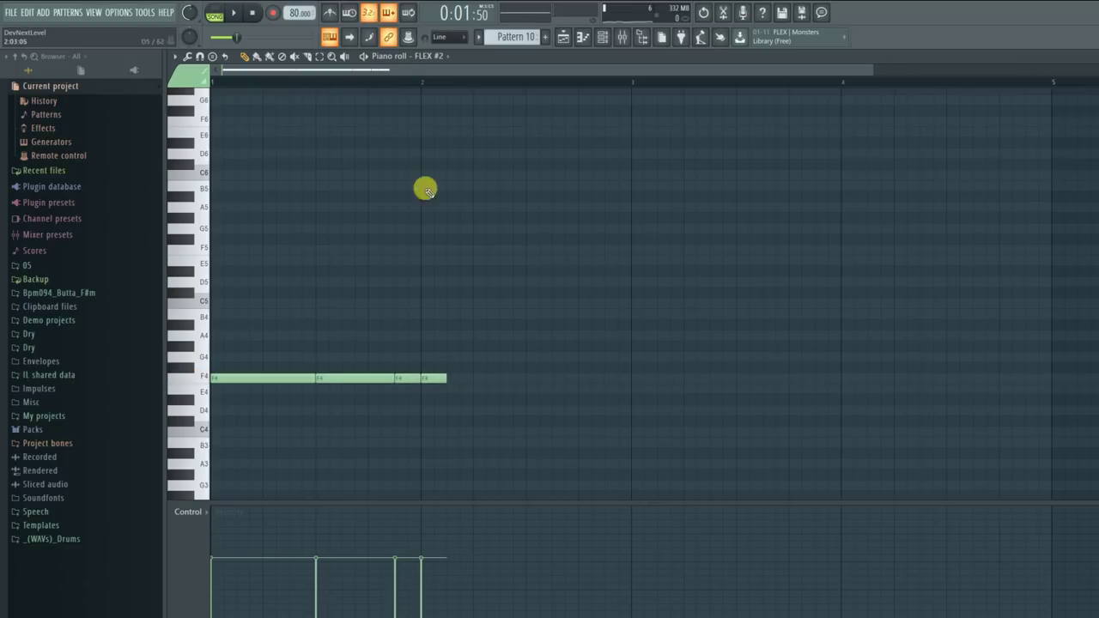
Step: Add a two-step F4 note at step 7 of bar 2 and lengthen the preceding note to meet it
key(space)
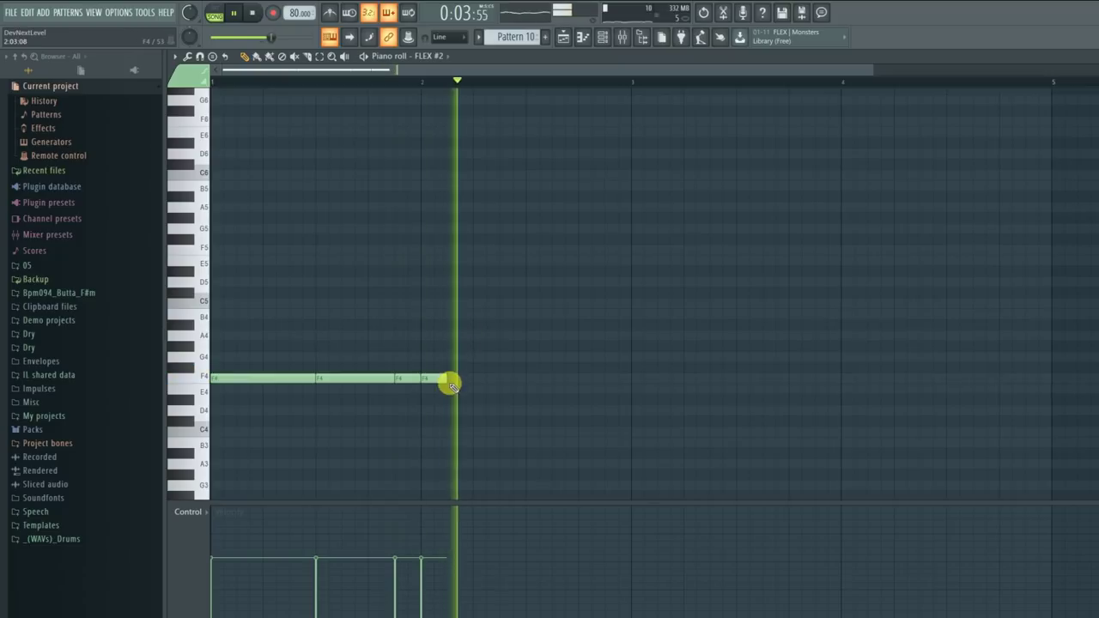
click(510, 380)
key(space)
key(space)
drag(446, 381, 493, 385)
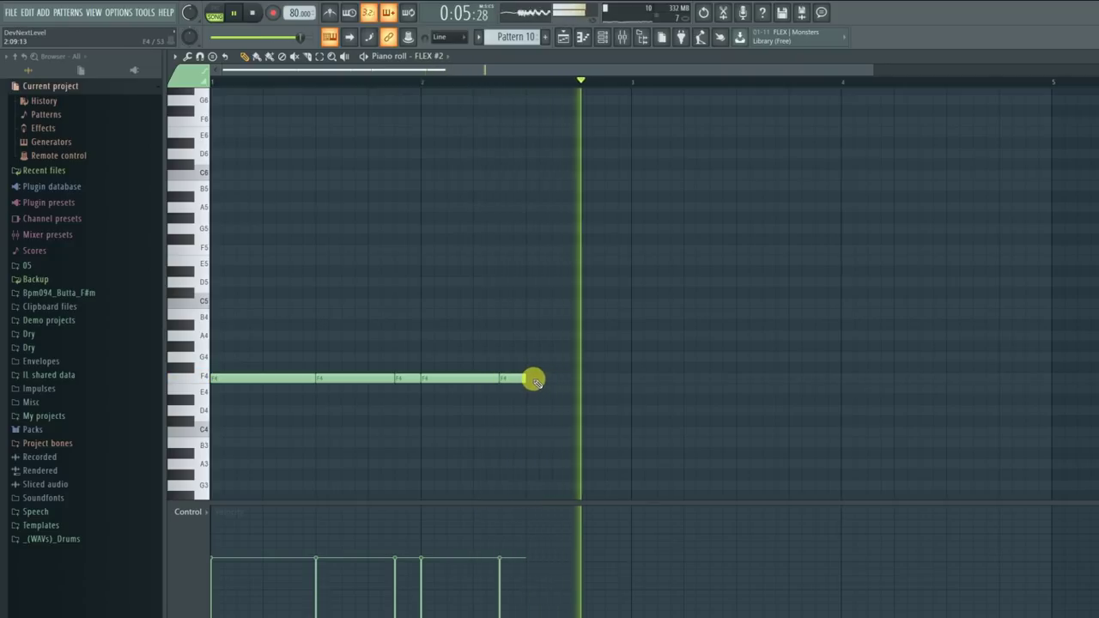
Step: Add F4 notes at steps 11 and 15 of bar 2, four and two steps long, and extend the step 7 note to step 11
click(527, 81)
key(space)
click(554, 380)
key(space)
key(space)
mouse_move(630, 378)
mouse_down()
mouse_move(603, 379)
mouse_move(638, 380)
mouse_move(627, 380)
mouse_up()
key(space)
click(609, 378)
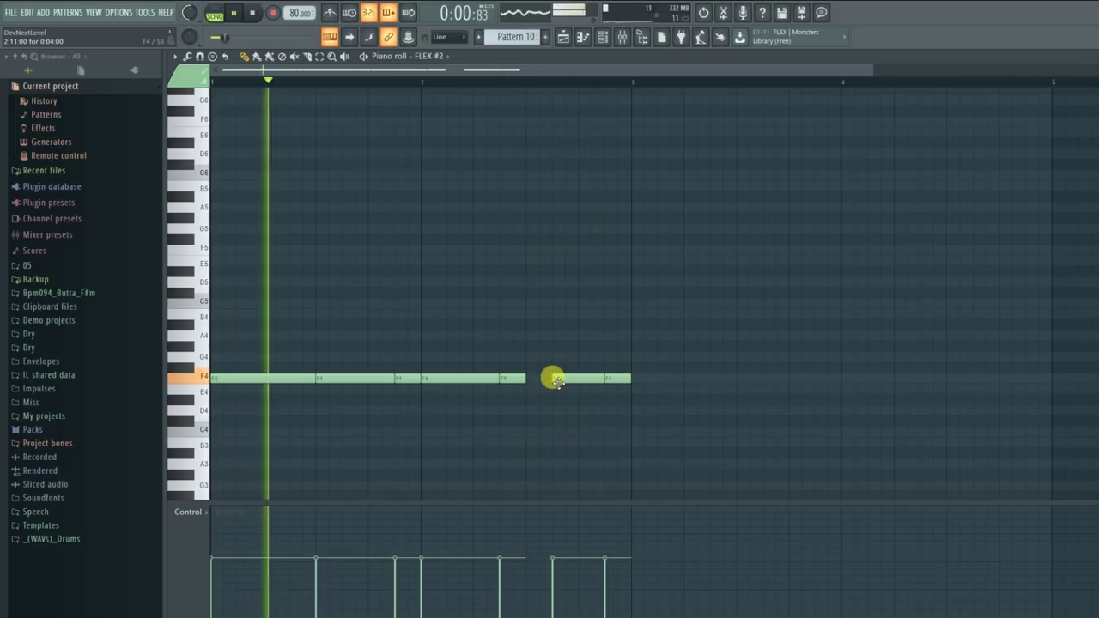
key(space)
drag(525, 379, 551, 383)
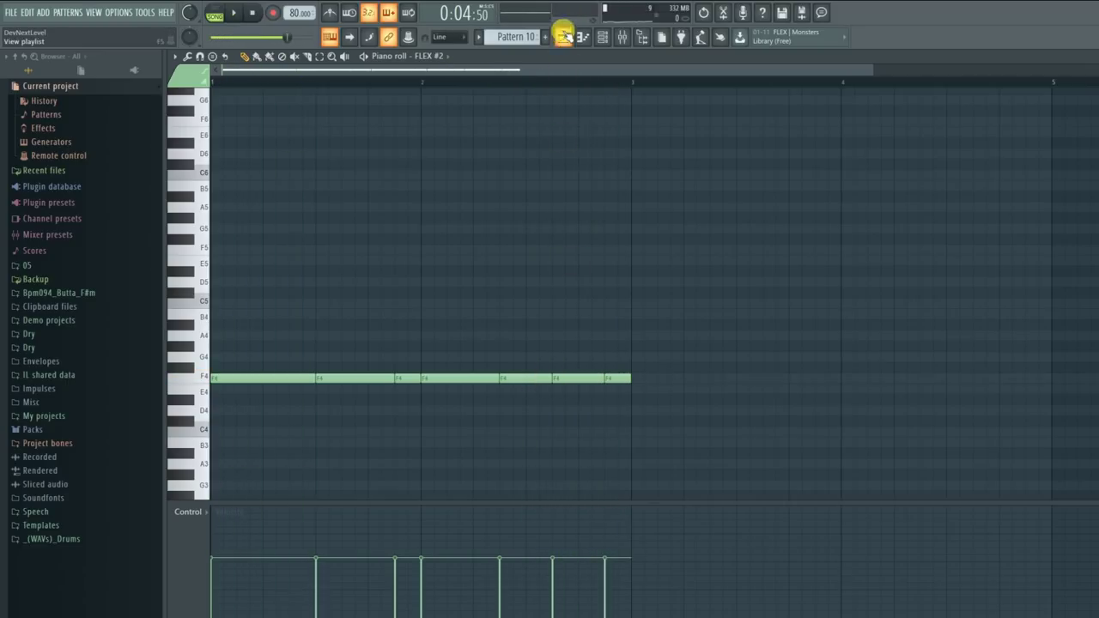
Step: Solo Pattern 10 on Track 8 in the playlist, enable Tracks 1, 3 and 5, and play the 808 with the drums
click(564, 36)
right_click(319, 350)
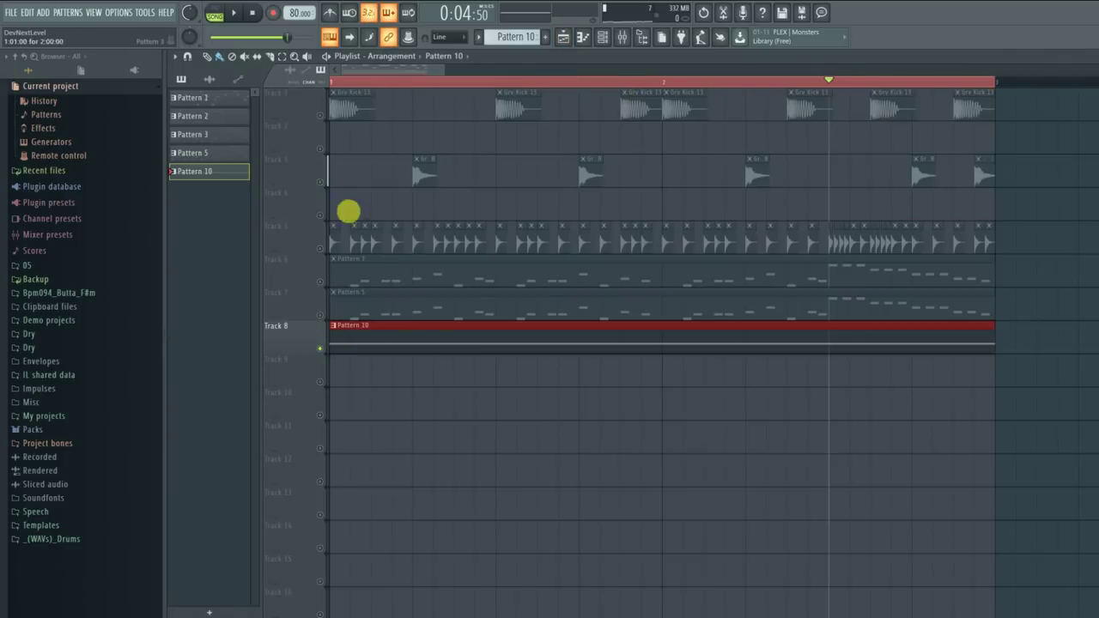
click(322, 117)
click(320, 182)
click(321, 249)
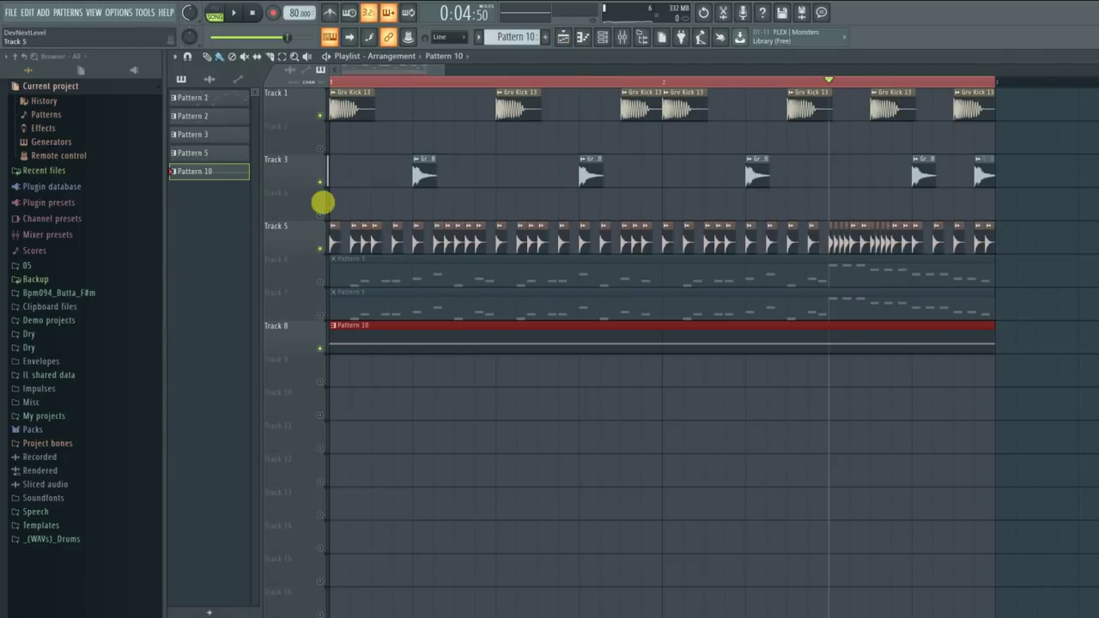
click(325, 81)
key(space)
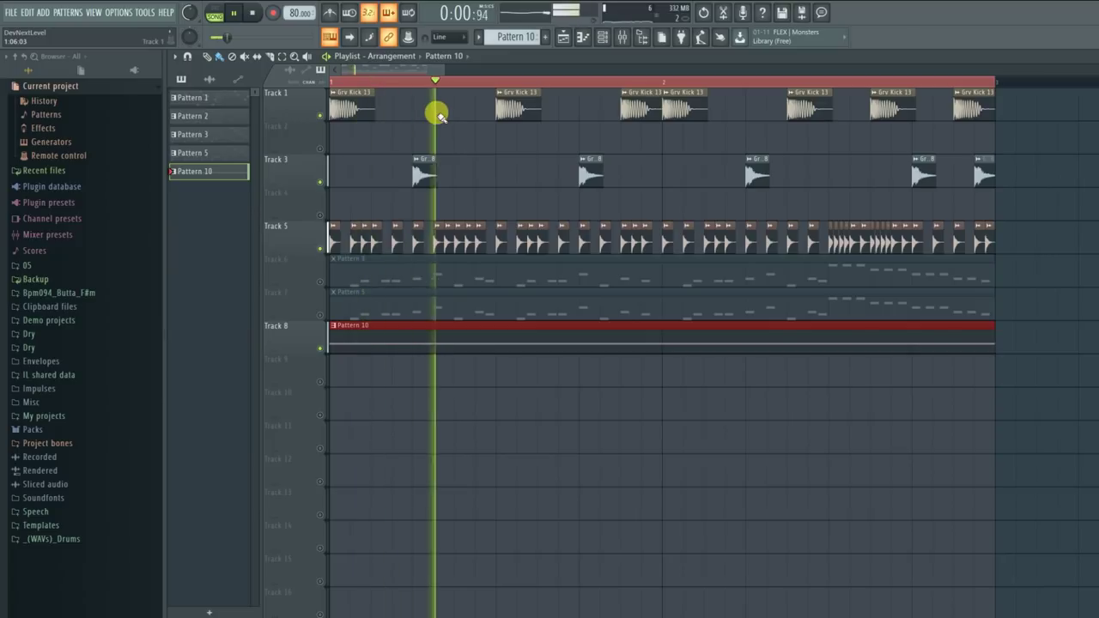
key(space)
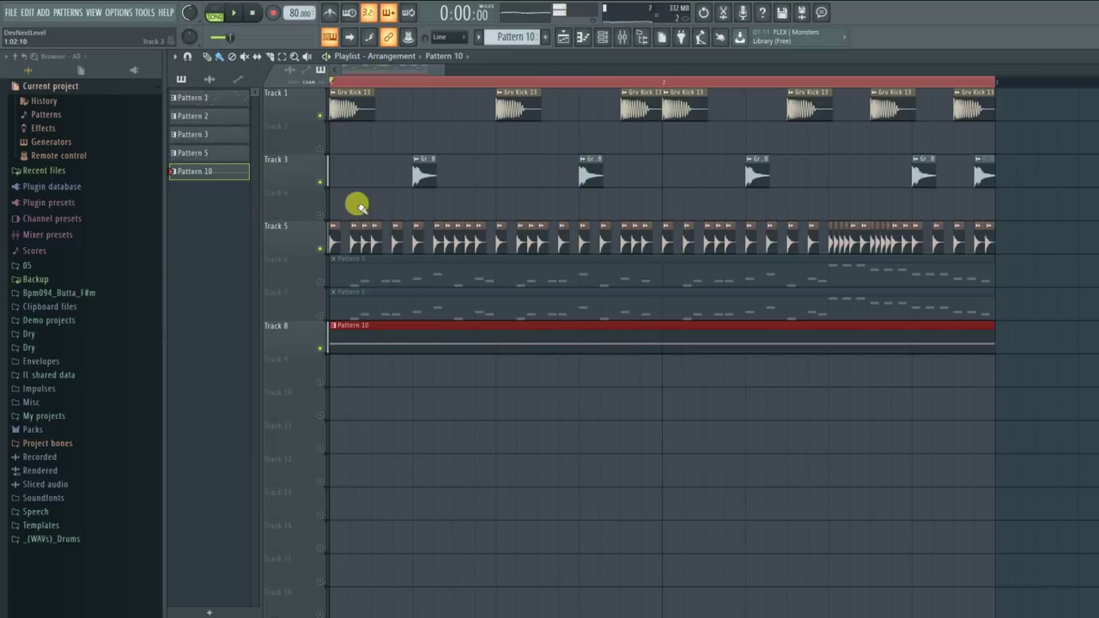
Step: Solo the kick on Track 1 and play it alone
right_click(320, 348)
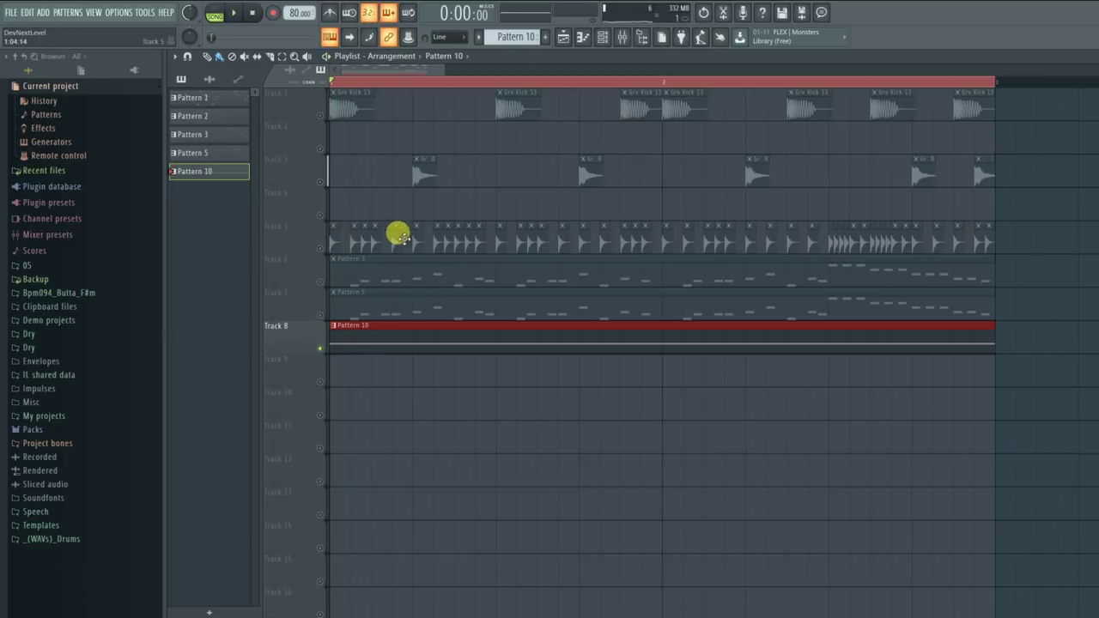
right_click(322, 114)
key(space)
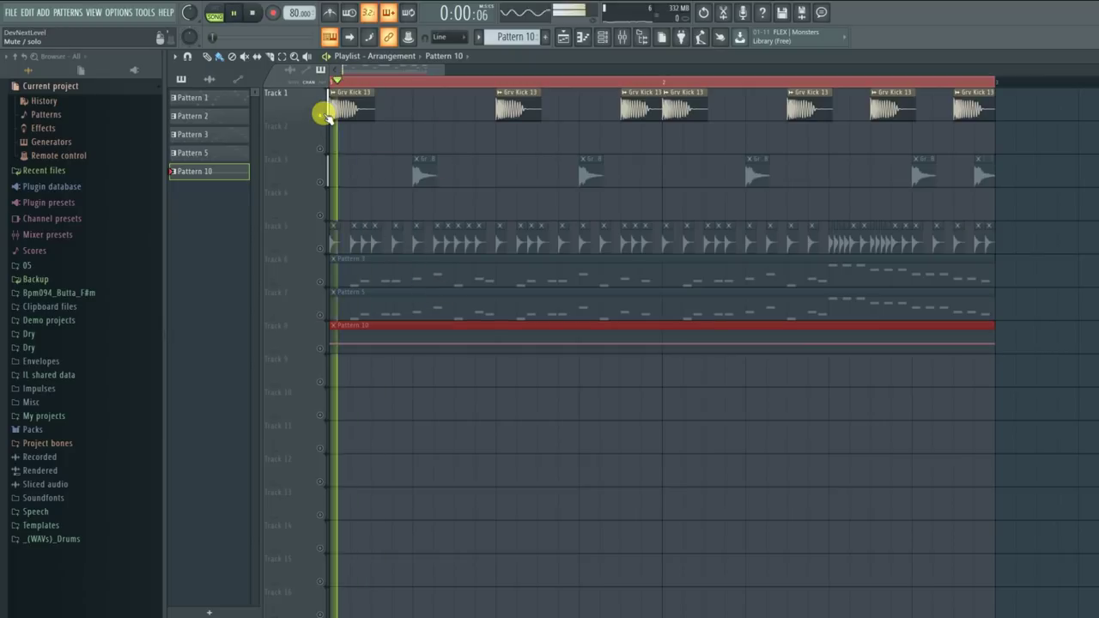
key(space)
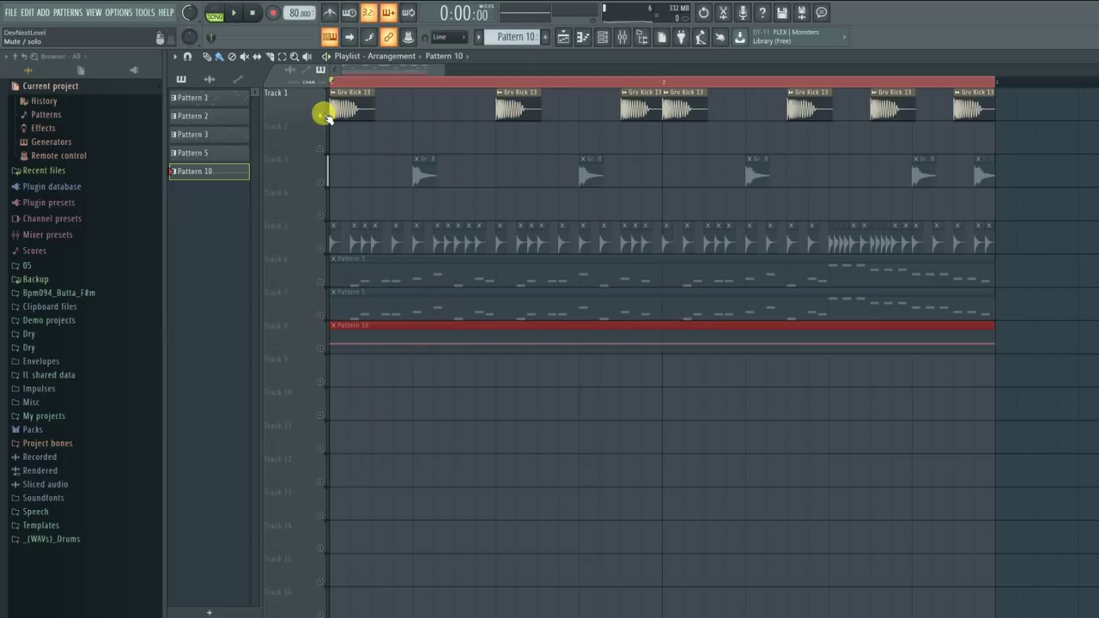
Step: Unmute Track 8 and play the 808 pattern together with the kick from the start
click(320, 347)
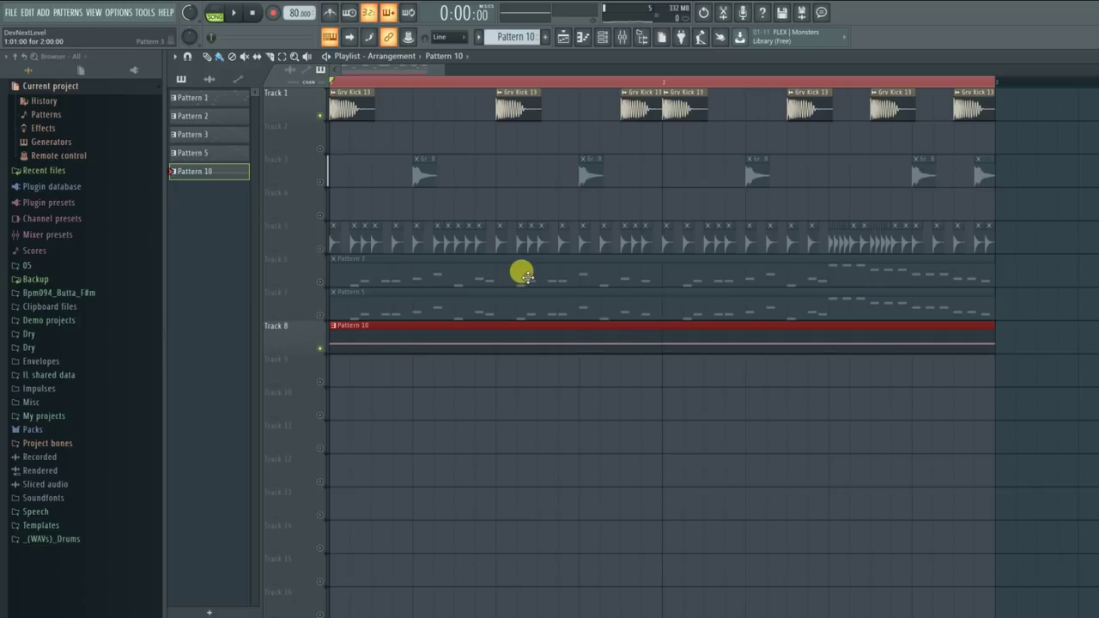
key(space)
key(space)
key(space)
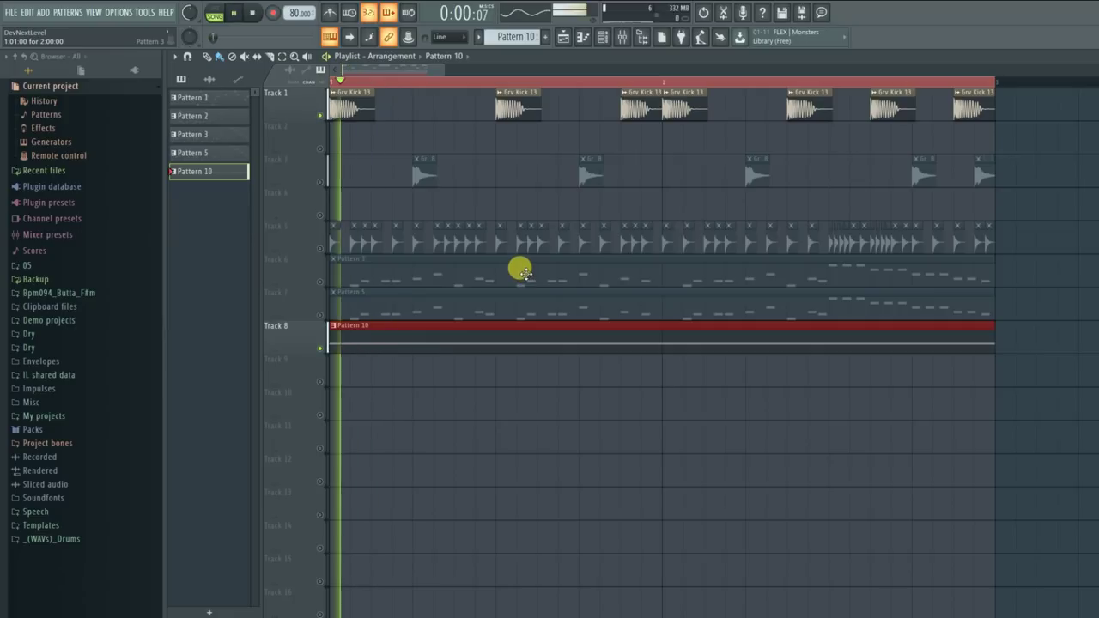
key(space)
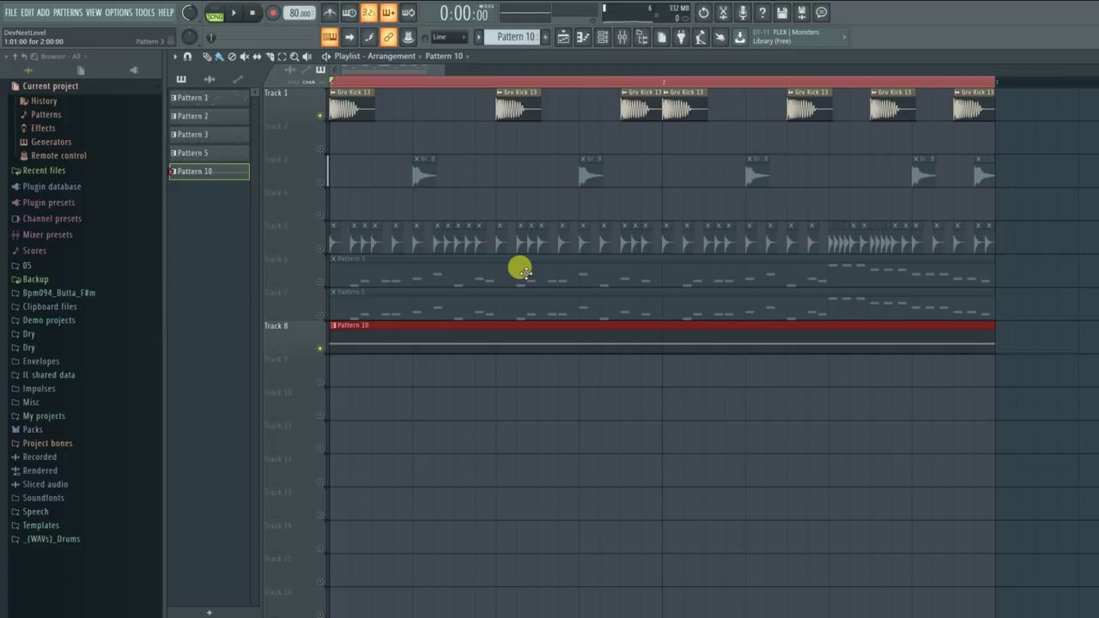
Step: Route the Grv Kick 13 sample to mixer track 3 and load Fruity peak controller in its second effect slot
double_click(360, 119)
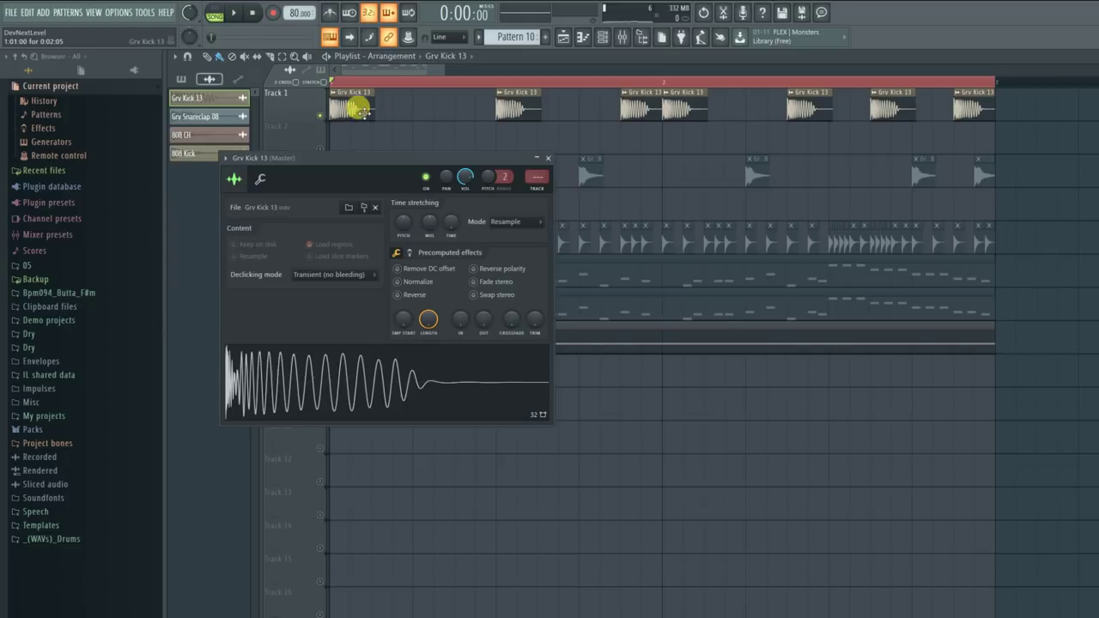
click(539, 191)
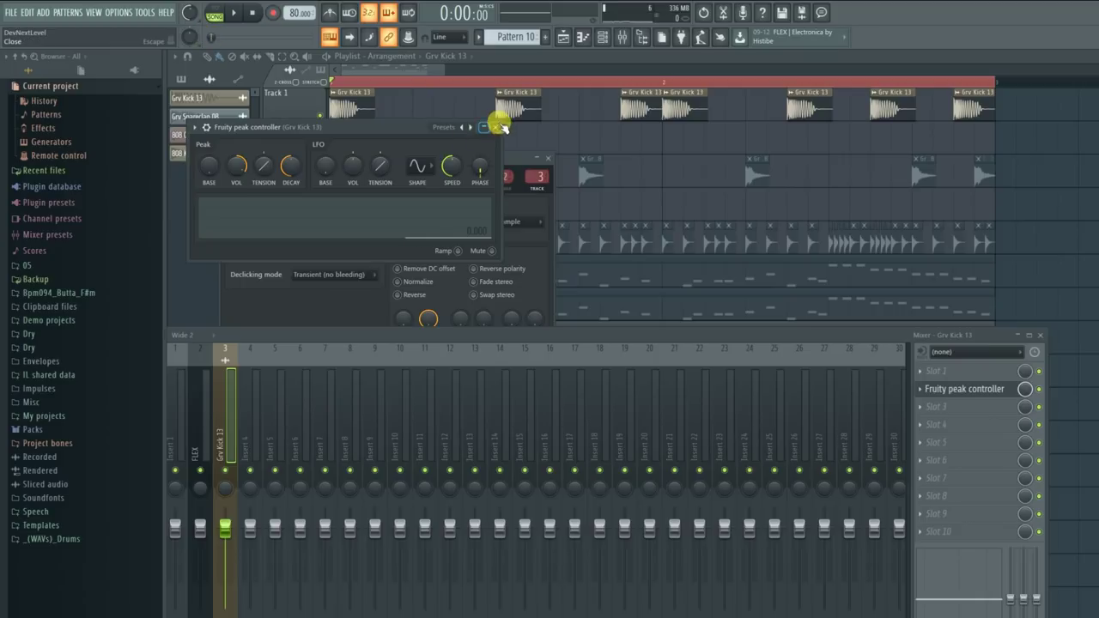
click(496, 129)
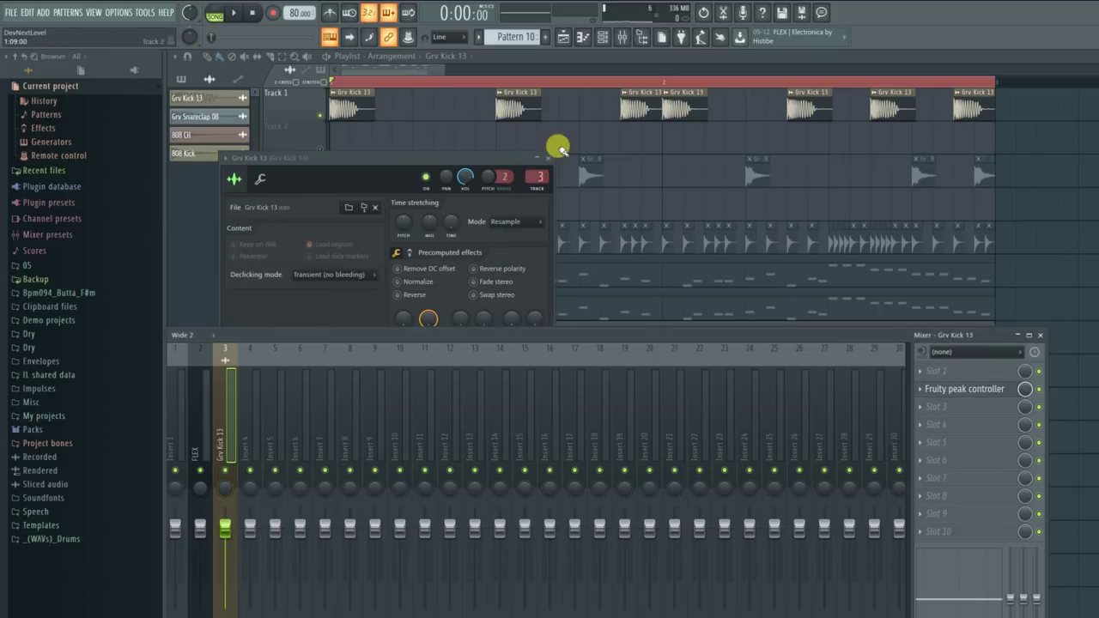
Step: Route the FLEX #2 channel to mixer track 4 from the channel rack
click(603, 37)
click(626, 161)
click(631, 179)
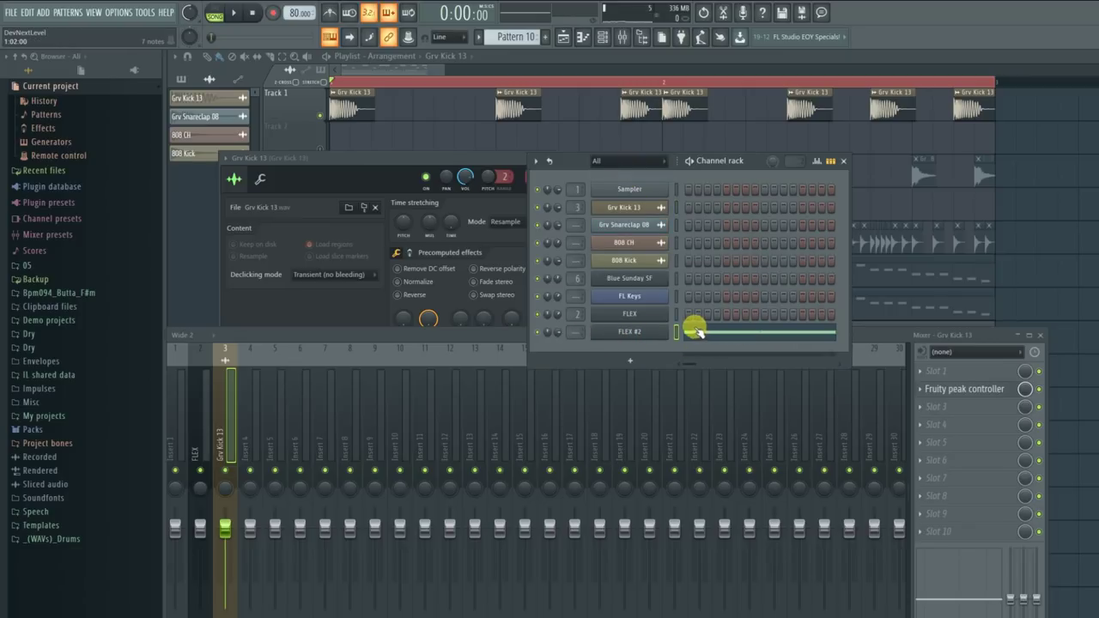
key(ctrl+l)
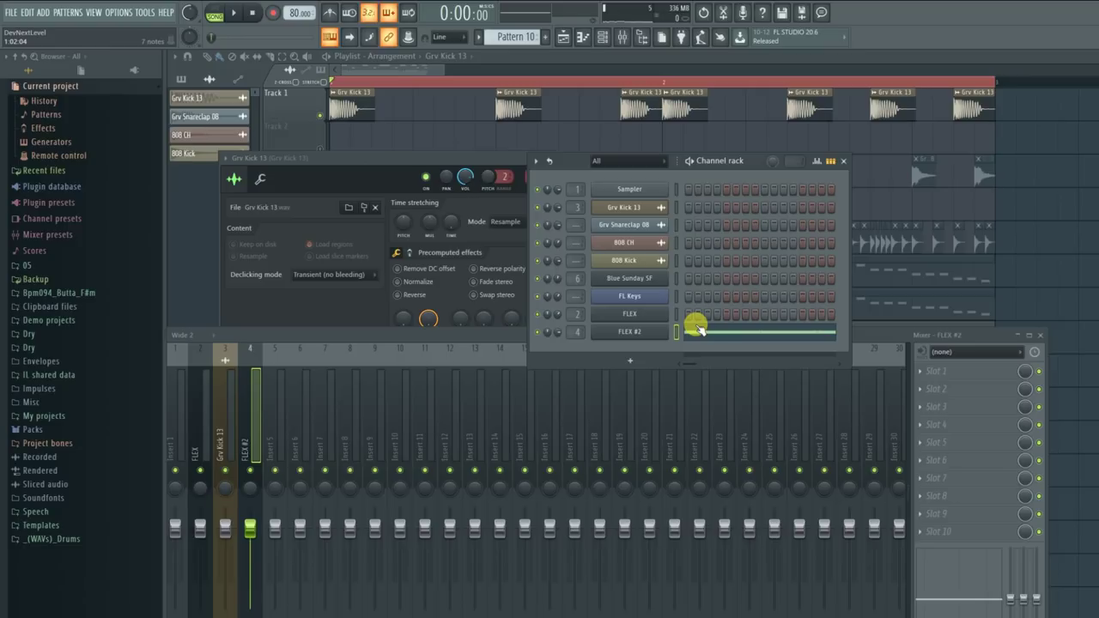
Step: Link the FLEX #2 mixer volume to the internal controller Peak ctrl - Peak with the Inverted mapping formula
click(340, 339)
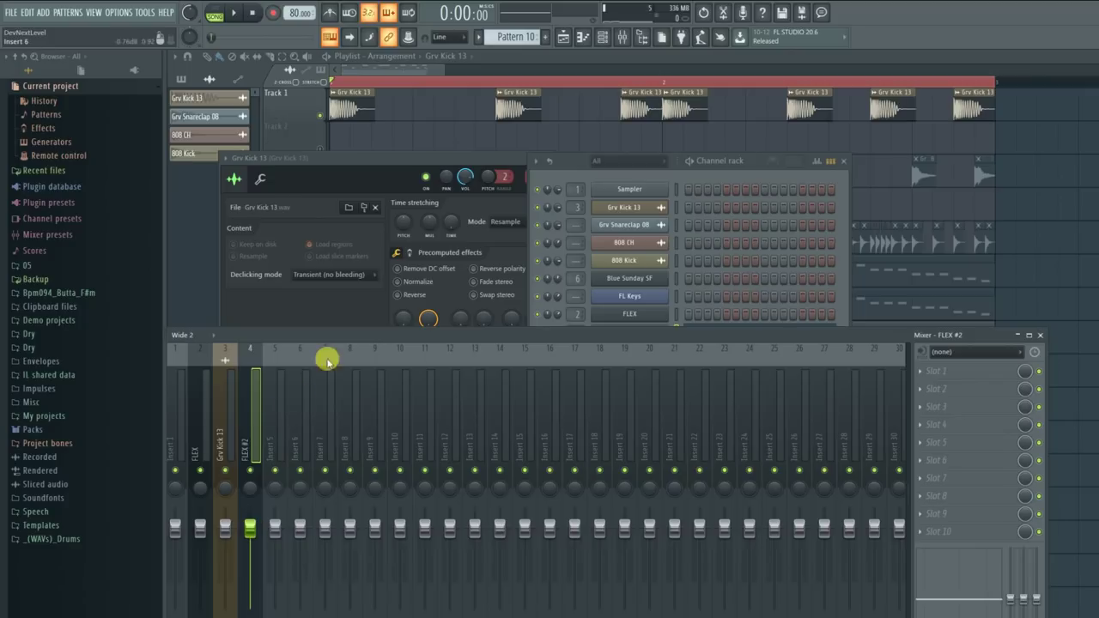
drag(342, 338, 467, 356)
right_click(401, 515)
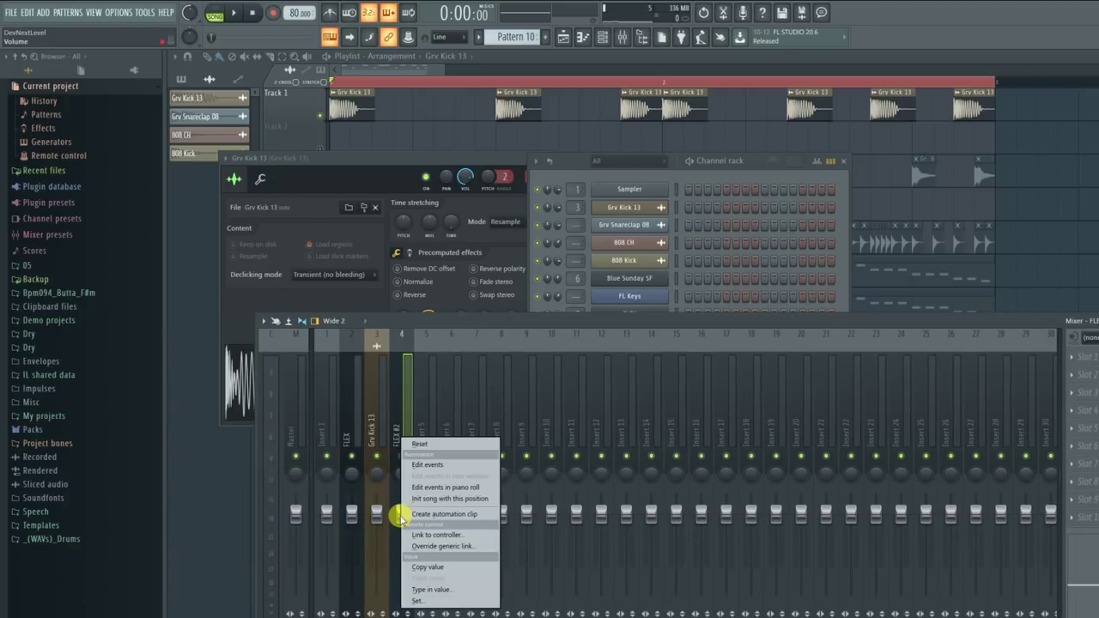
click(429, 535)
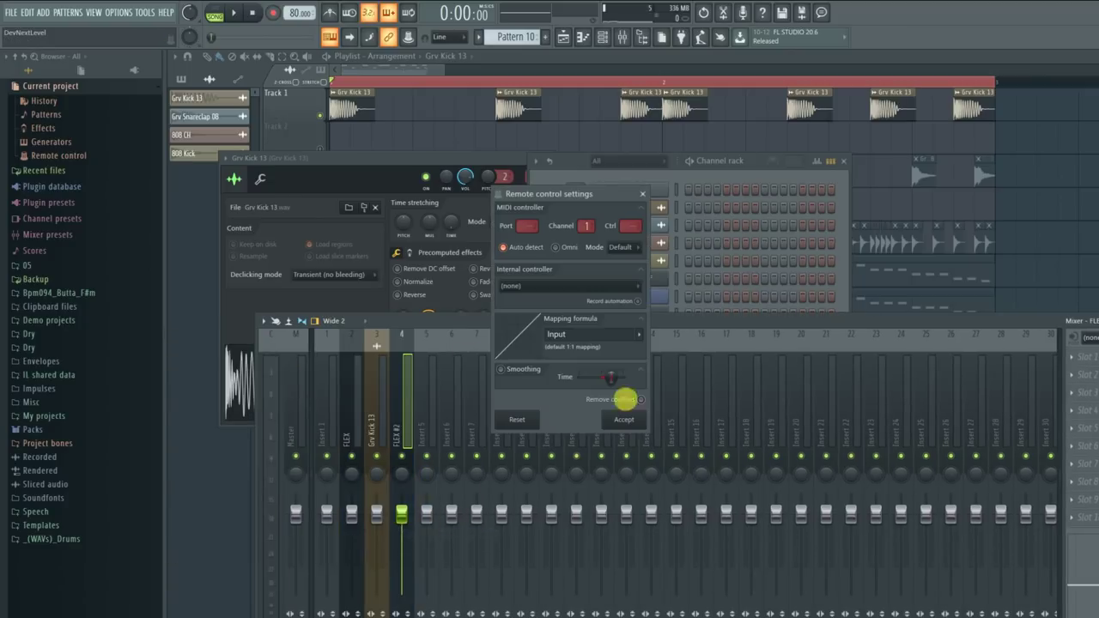
click(600, 287)
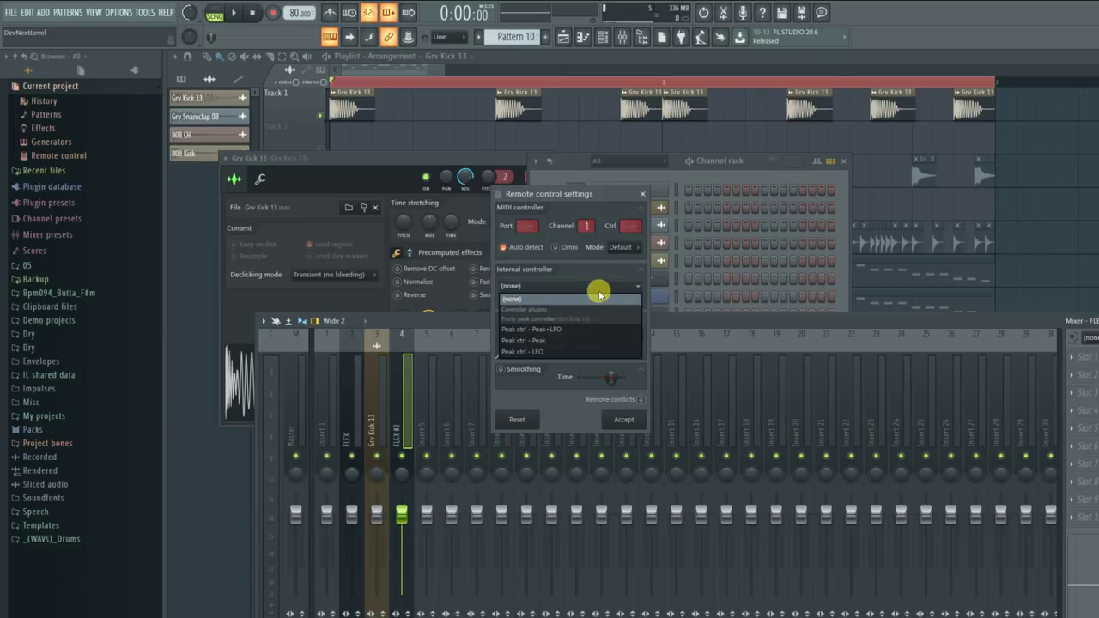
click(550, 341)
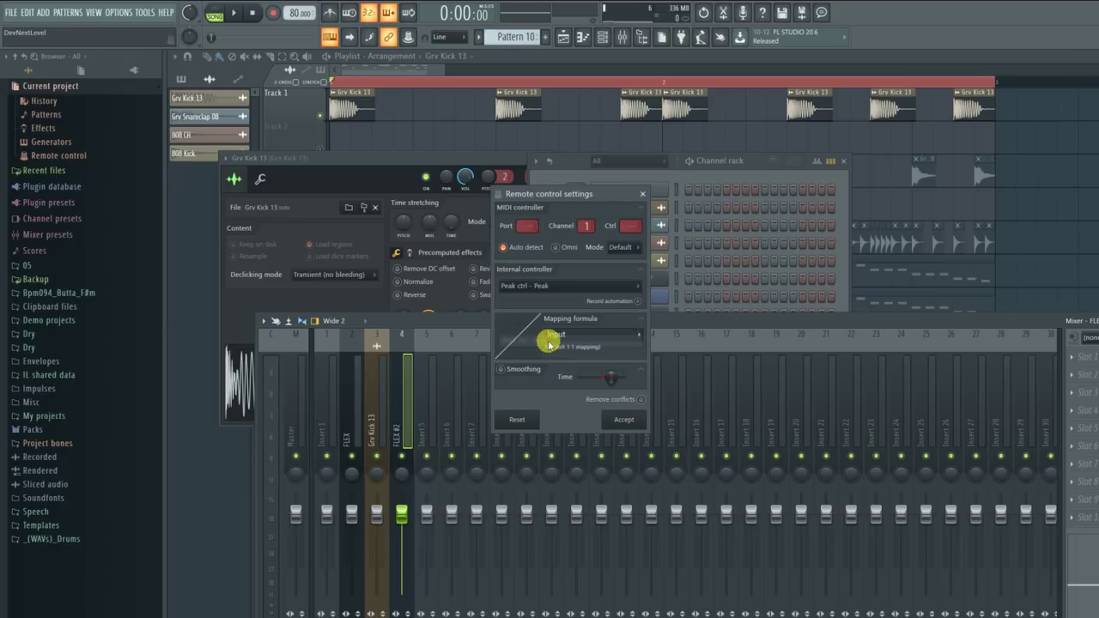
click(642, 340)
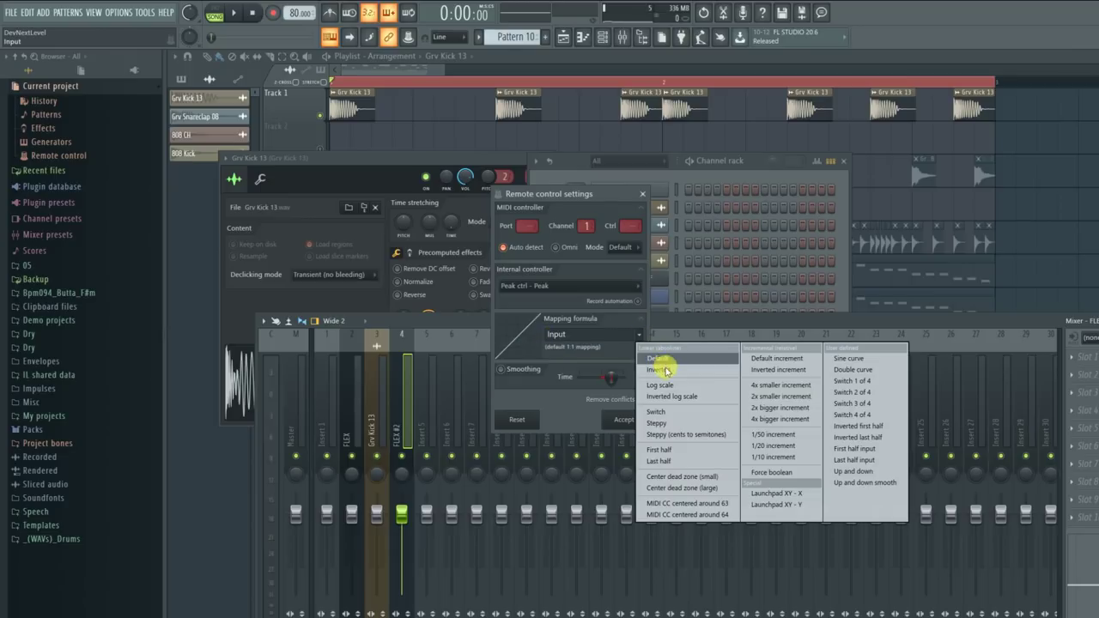
click(663, 370)
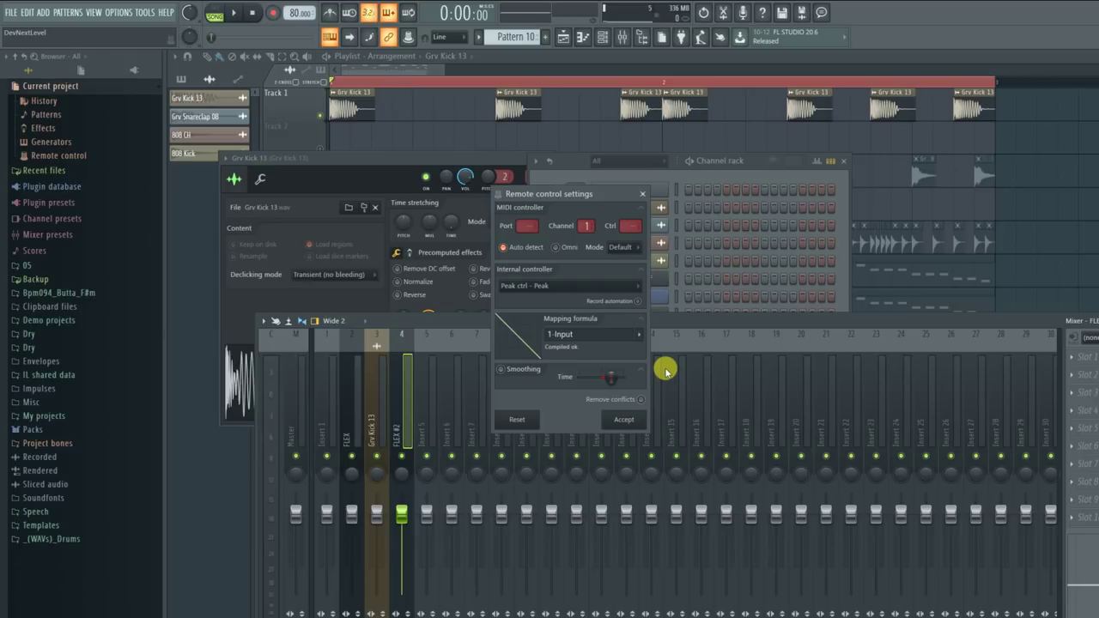
click(624, 418)
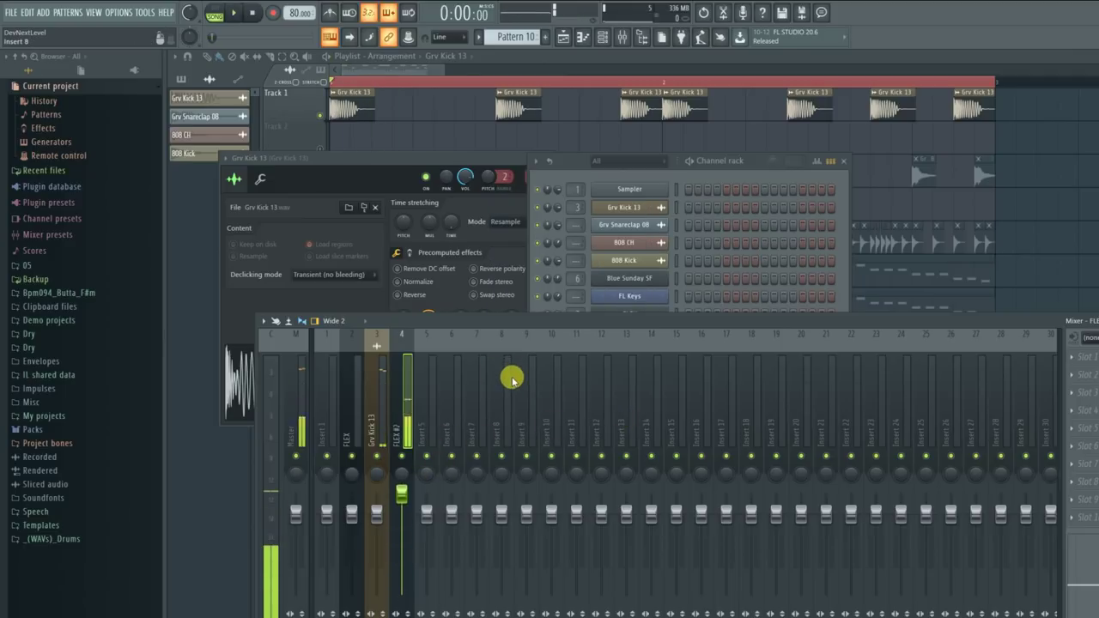
Step: Reopen Fruity peak controller on the Grv Kick 13 mixer track and raise its peak base to about 0.21
key(space)
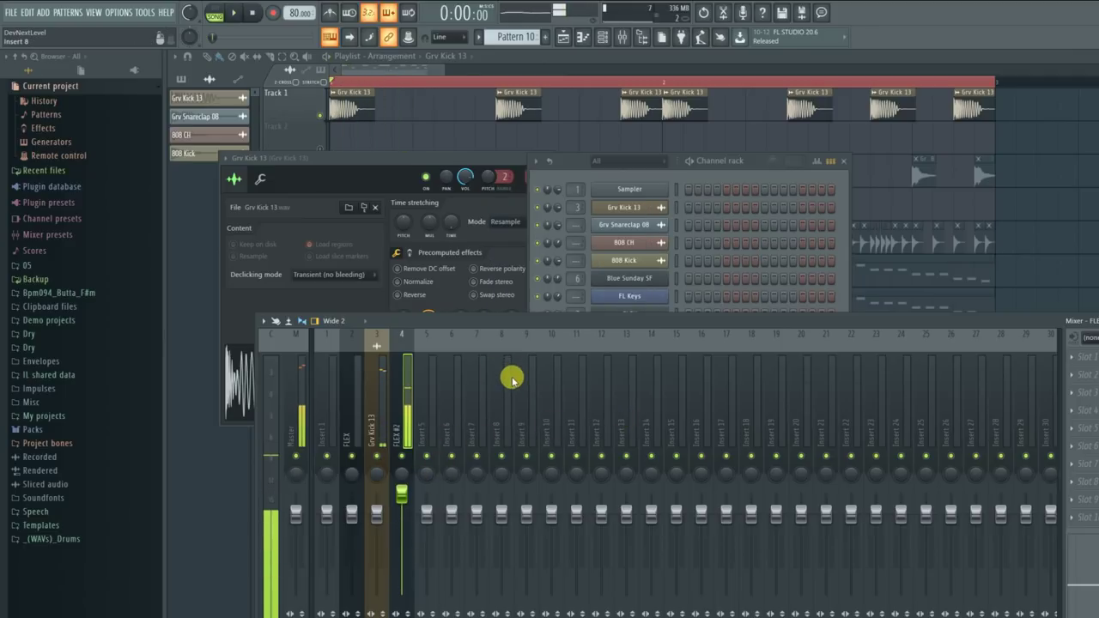
drag(426, 325, 386, 215)
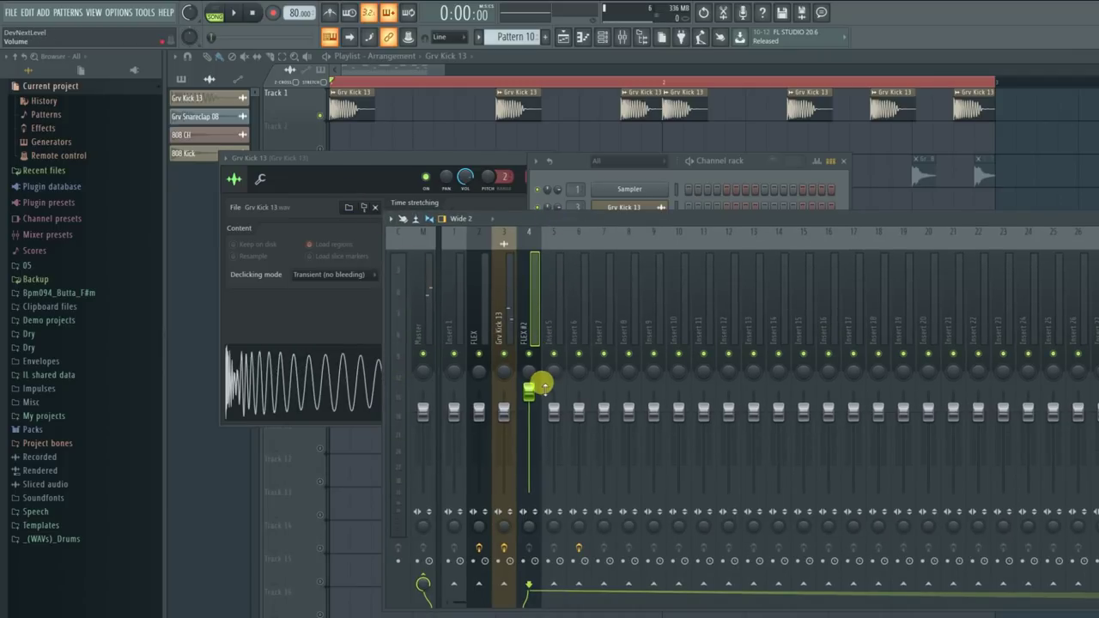
drag(544, 221, 546, 251)
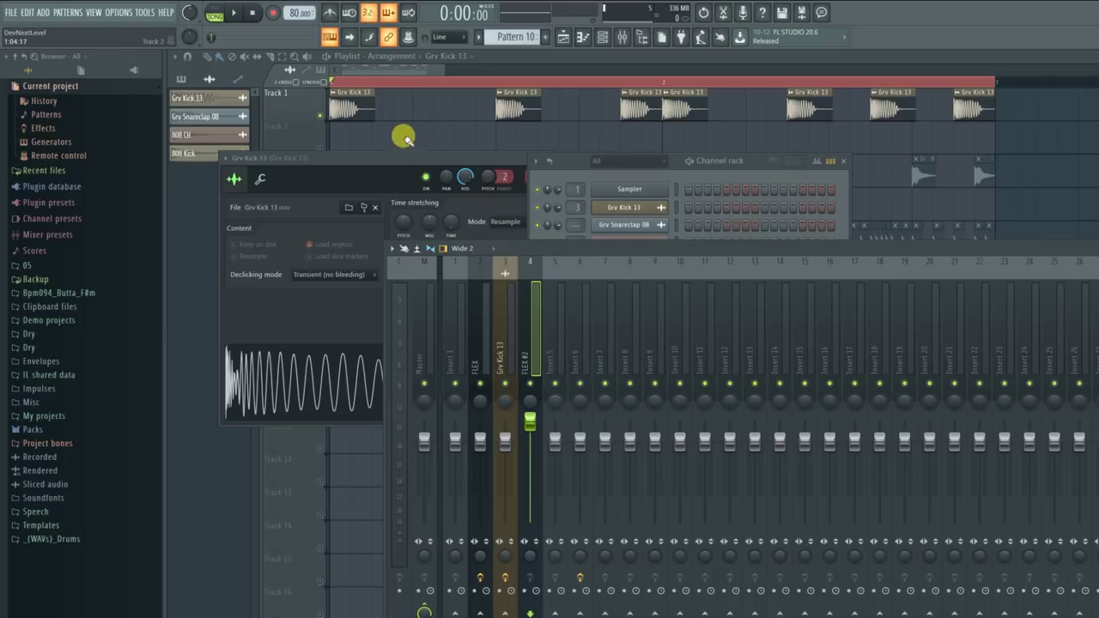
click(476, 330)
drag(503, 268, 223, 277)
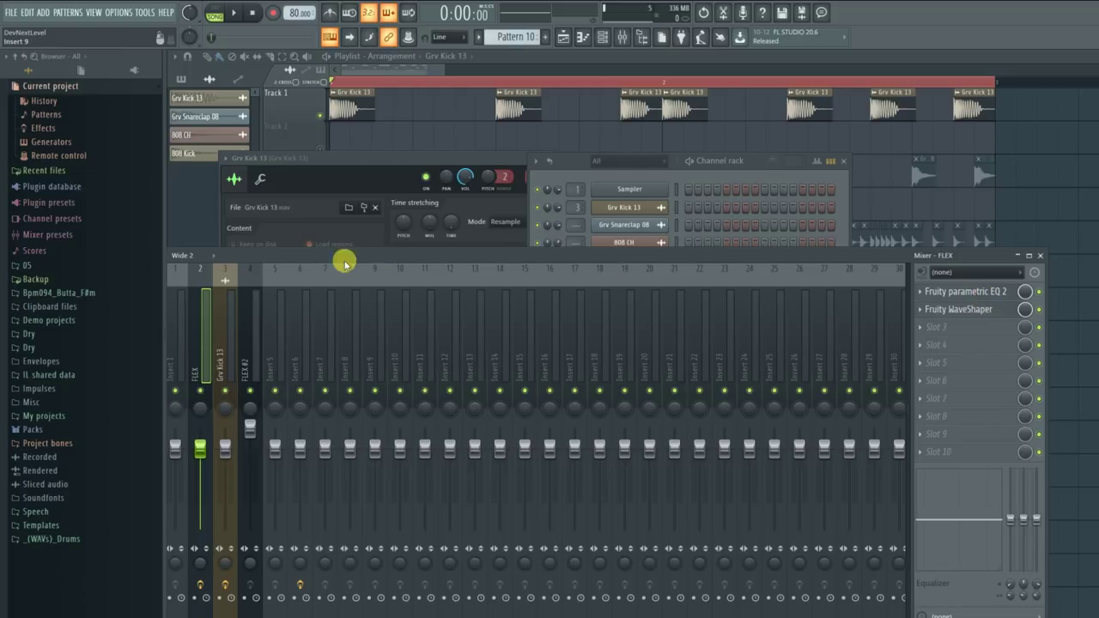
click(232, 322)
click(971, 311)
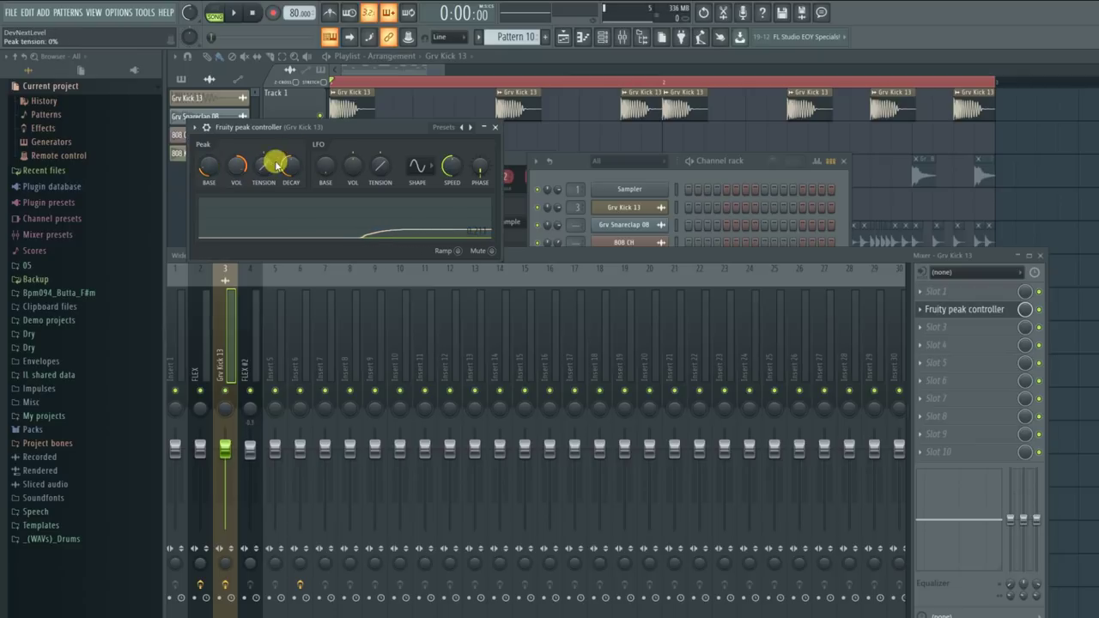
Step: Close the mixer and kick sample windows, and lower the Fruity peak controller's peak amount to about 19%
click(1040, 256)
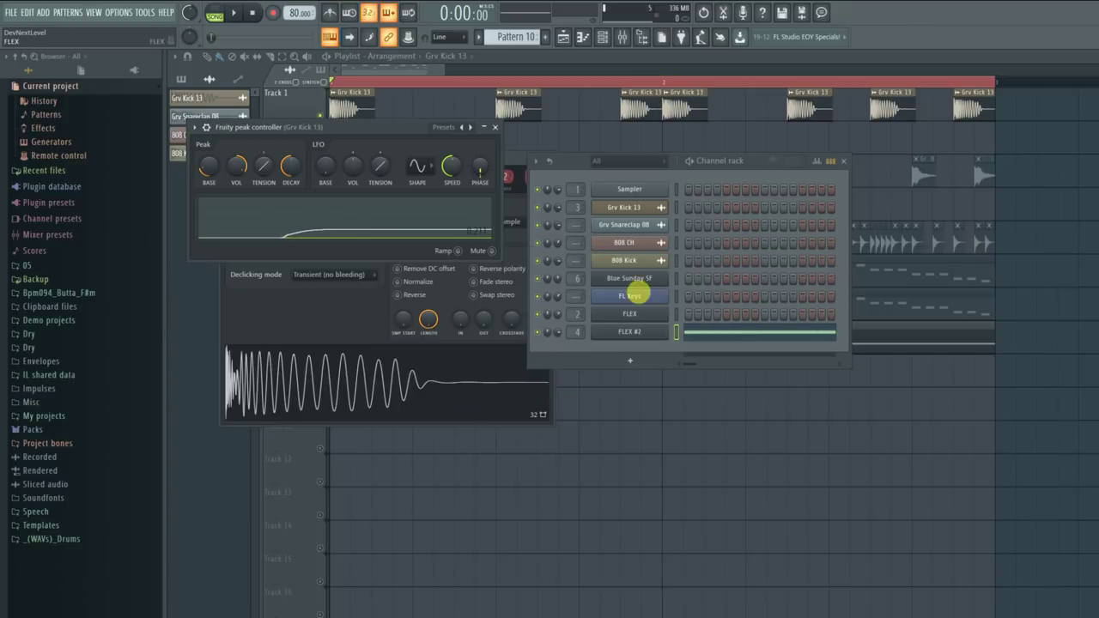
drag(398, 133, 484, 504)
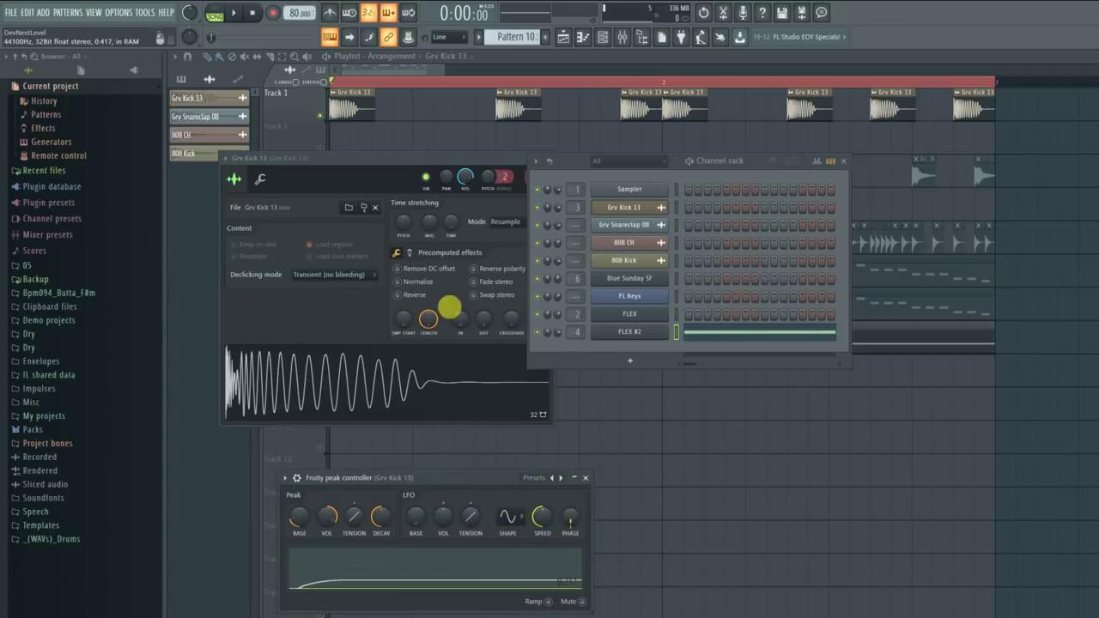
click(495, 162)
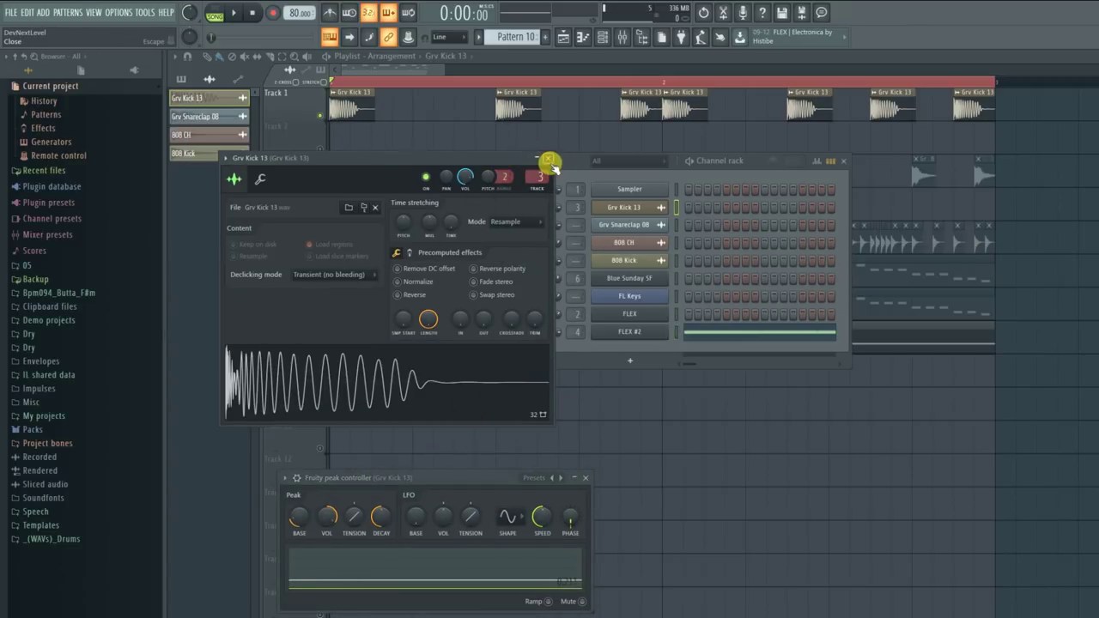
click(549, 161)
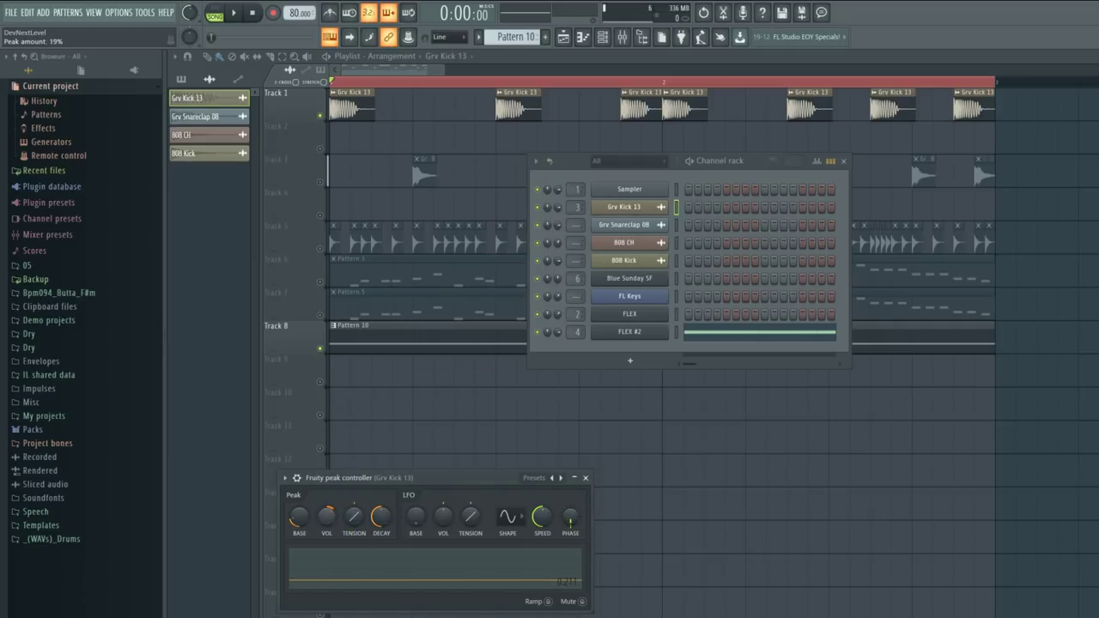
drag(326, 516, 326, 522)
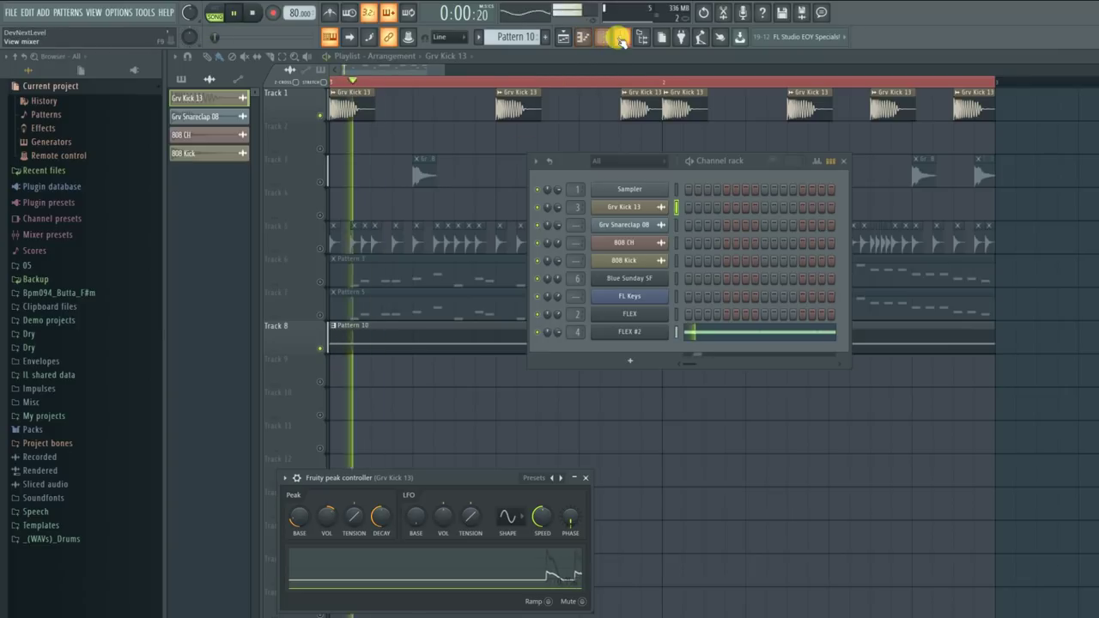
Step: Play the kick and 808 with the mixer open and check how the FLEX #2 fader ducks on each kick
click(620, 35)
key(space)
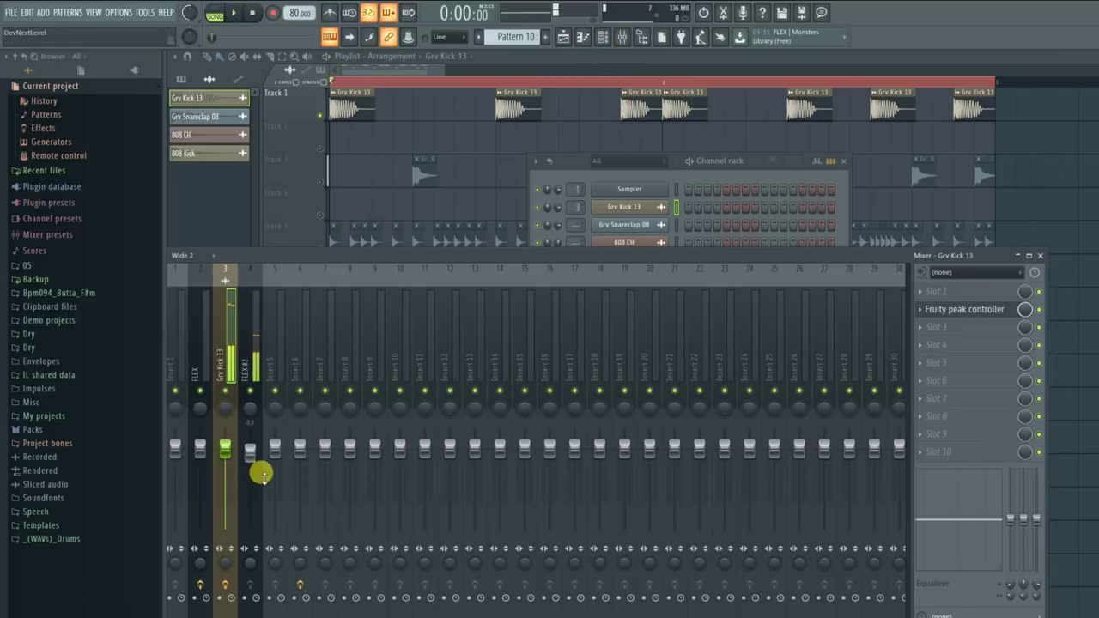
key(space)
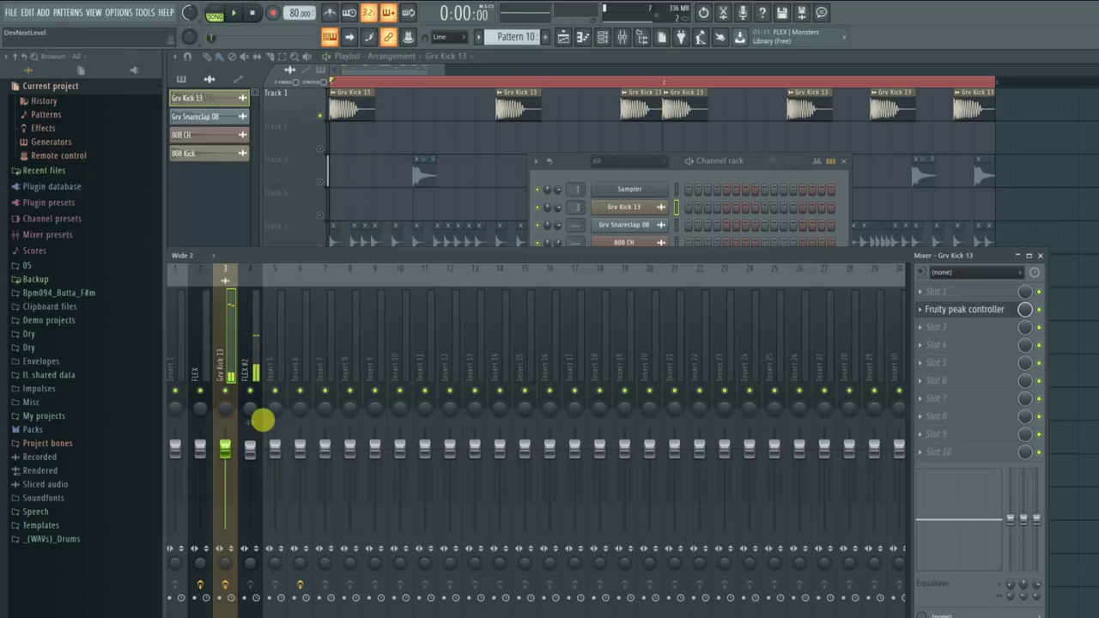
Step: Open Pattern 10's FLEX #2 notes and add slide notes at C6 and G#5 above the first 808 note
click(365, 72)
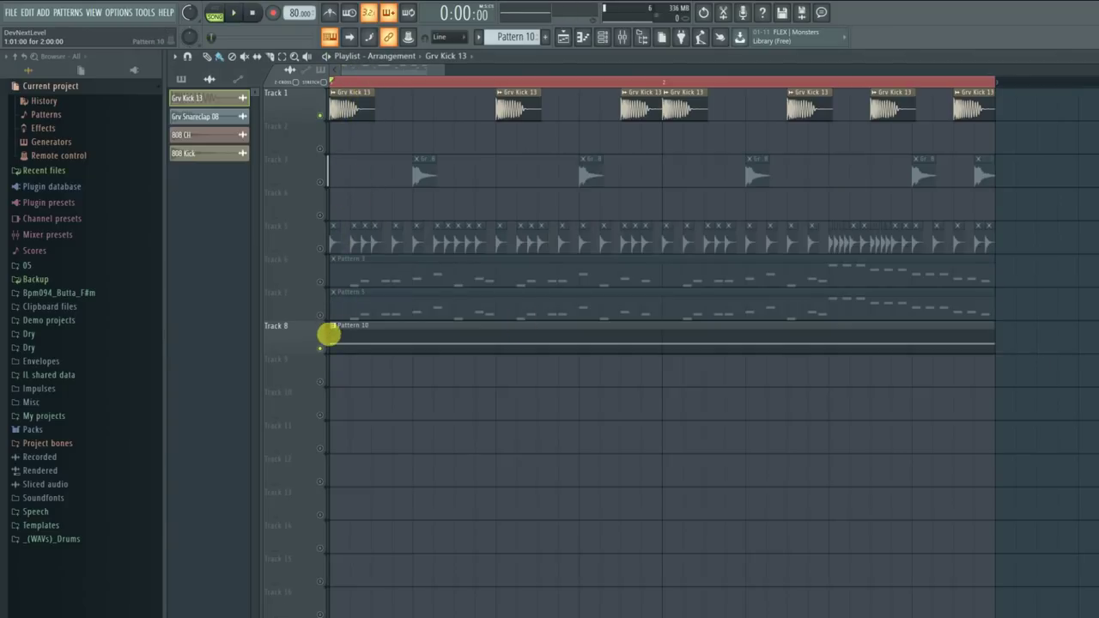
double_click(359, 337)
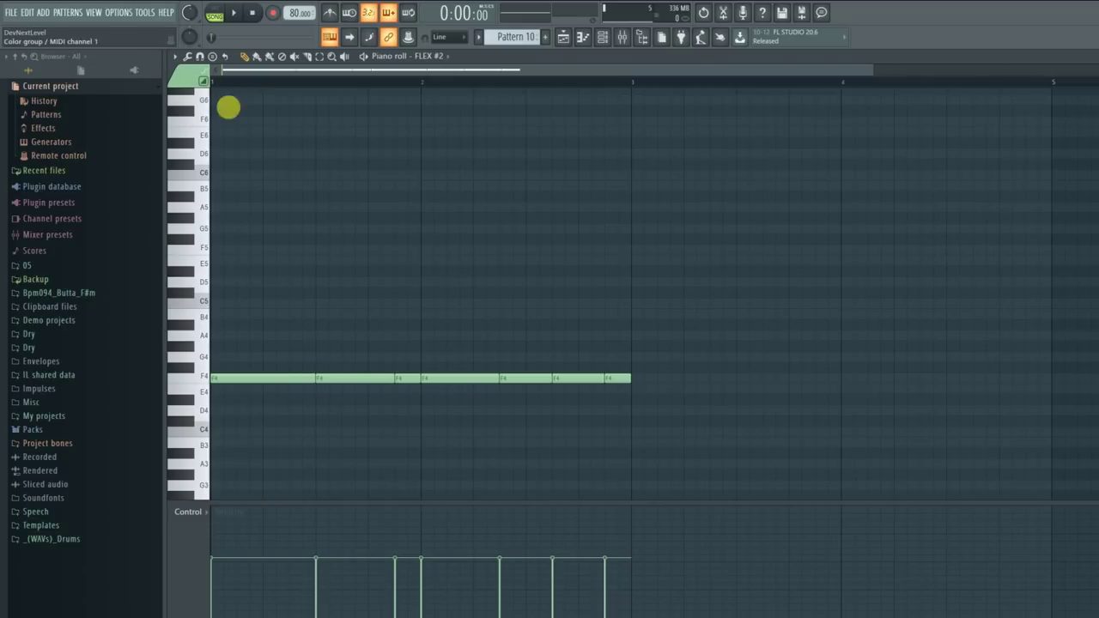
drag(255, 215, 262, 178)
key(space)
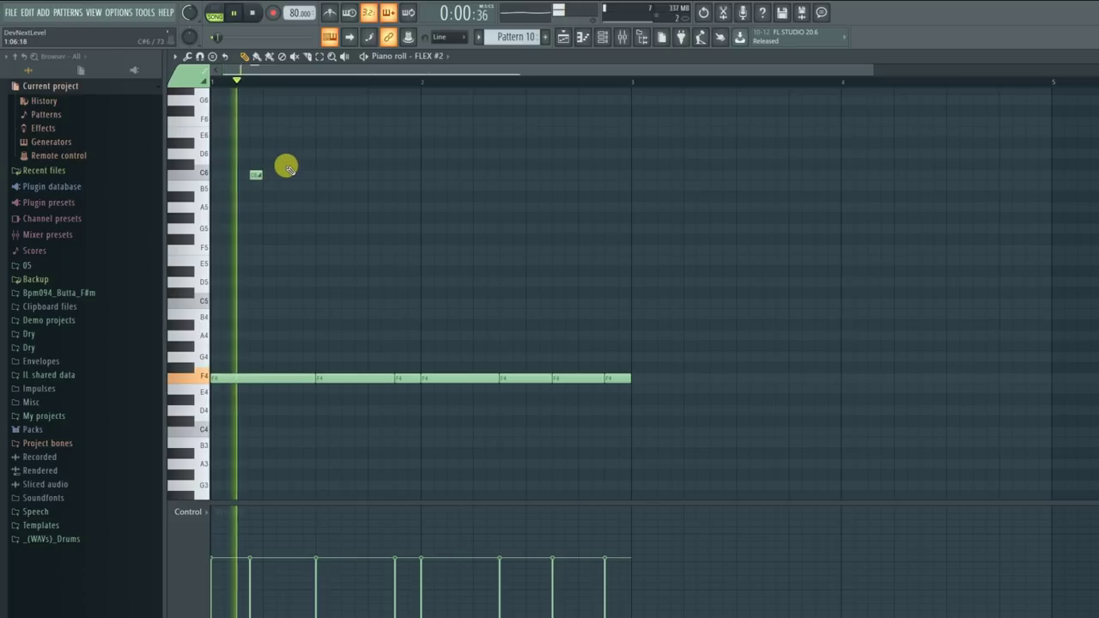
key(space)
click(290, 195)
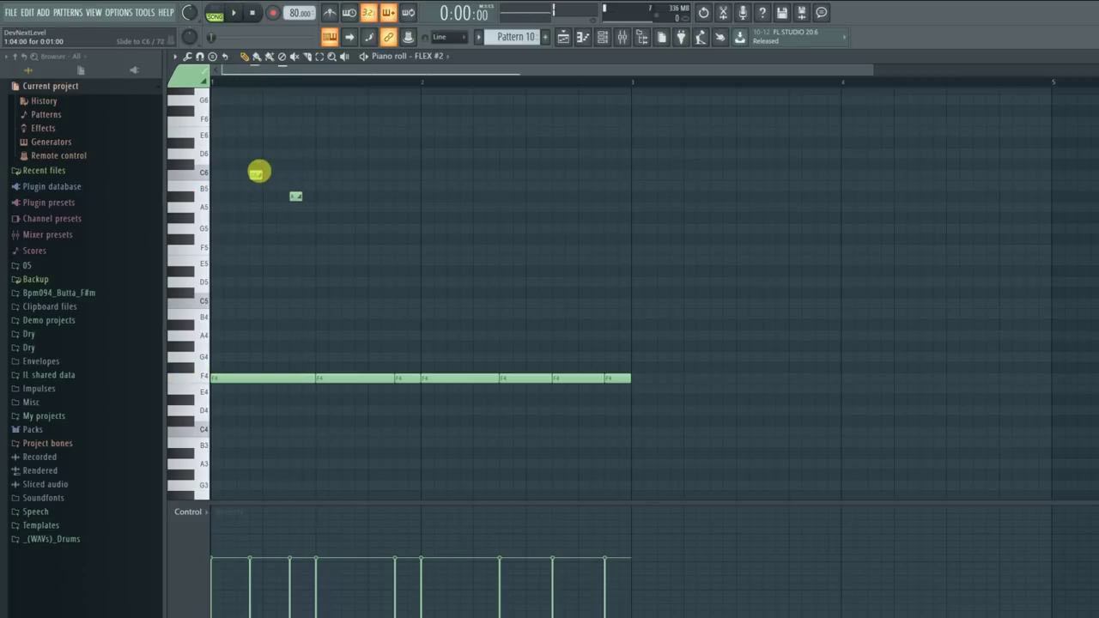
drag(296, 197, 298, 225)
key(space)
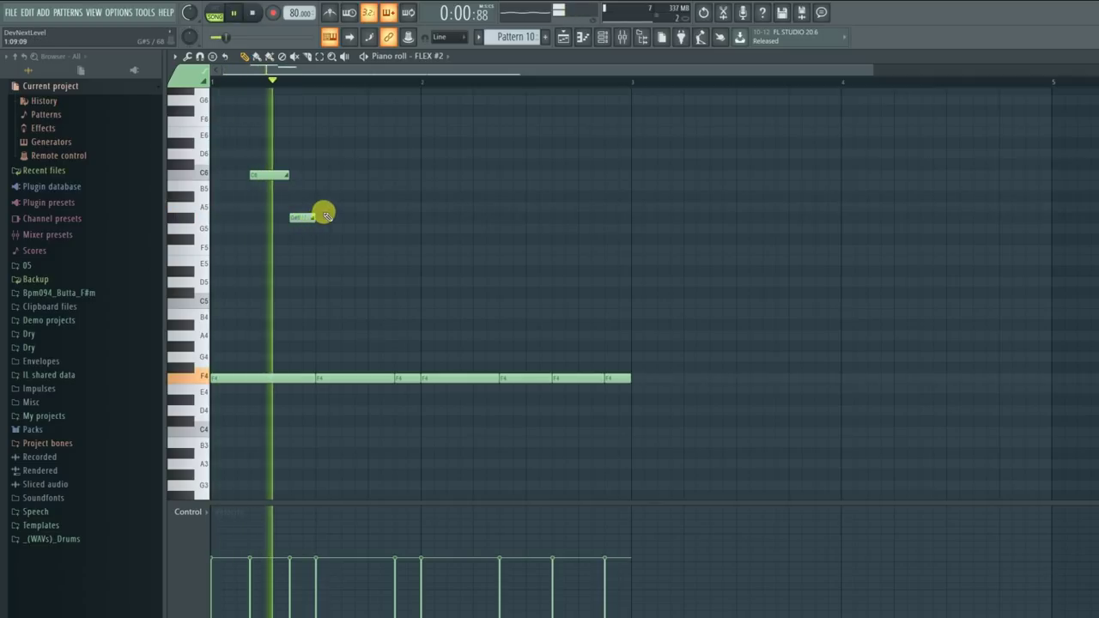
key(space)
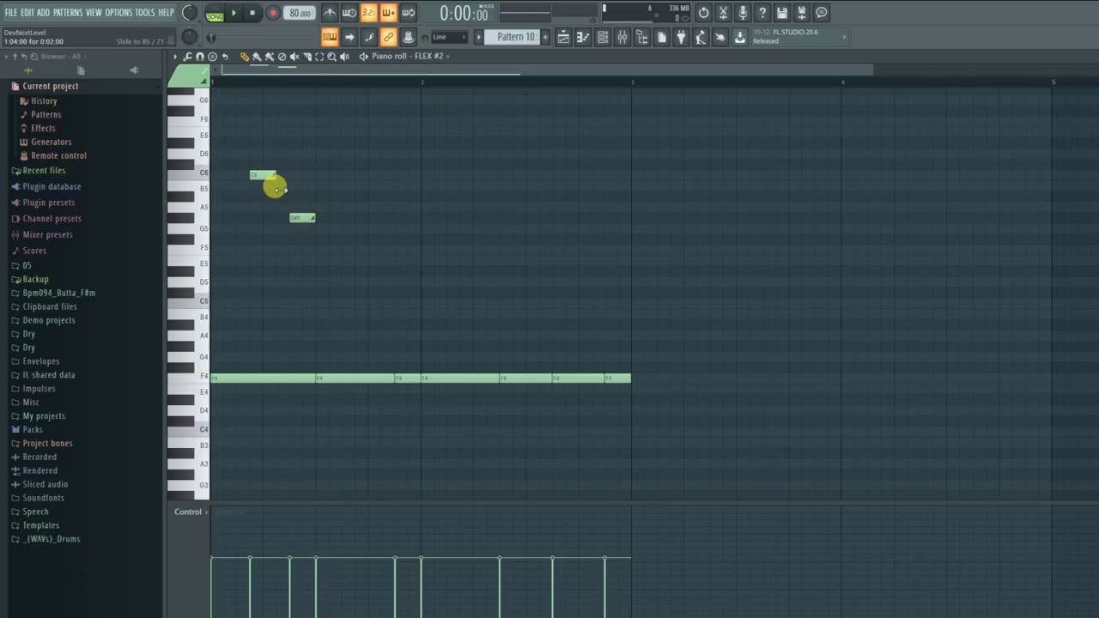
Step: Add slide notes at C6 and F6 near the end of bar 1 and at C6 at the start of bar 2
click(560, 38)
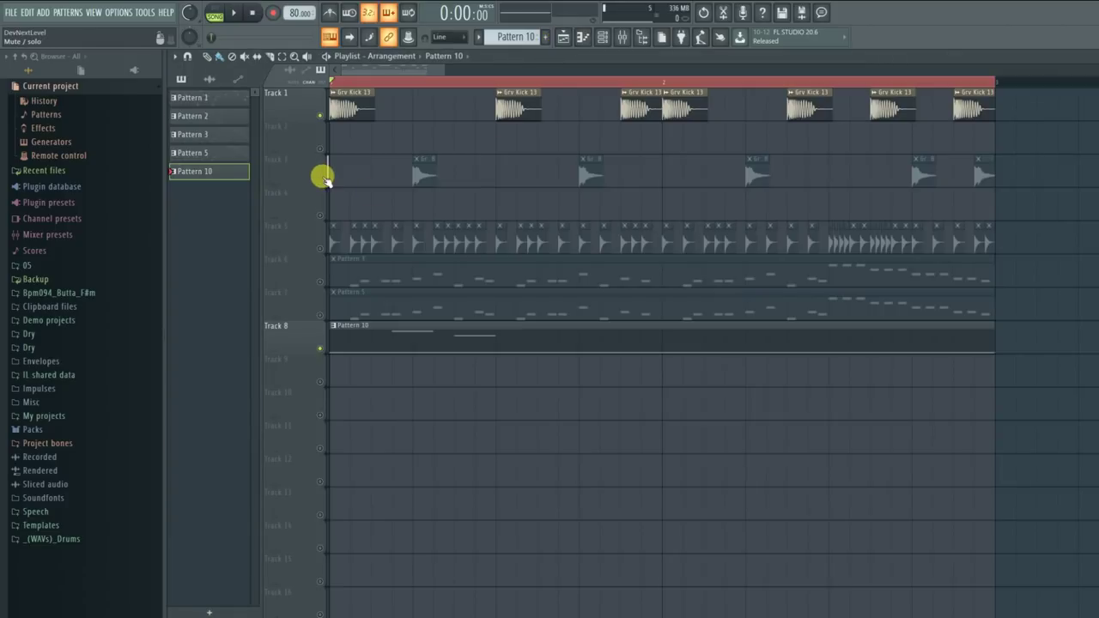
double_click(393, 344)
key(space)
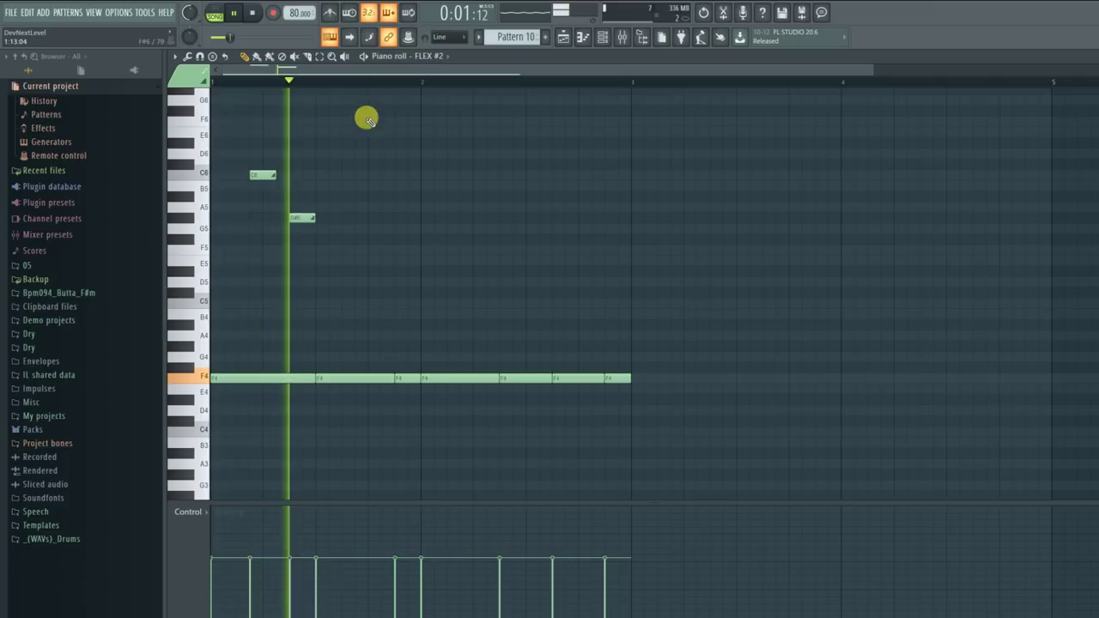
key(space)
drag(373, 197, 429, 179)
key(space)
double_click(391, 175)
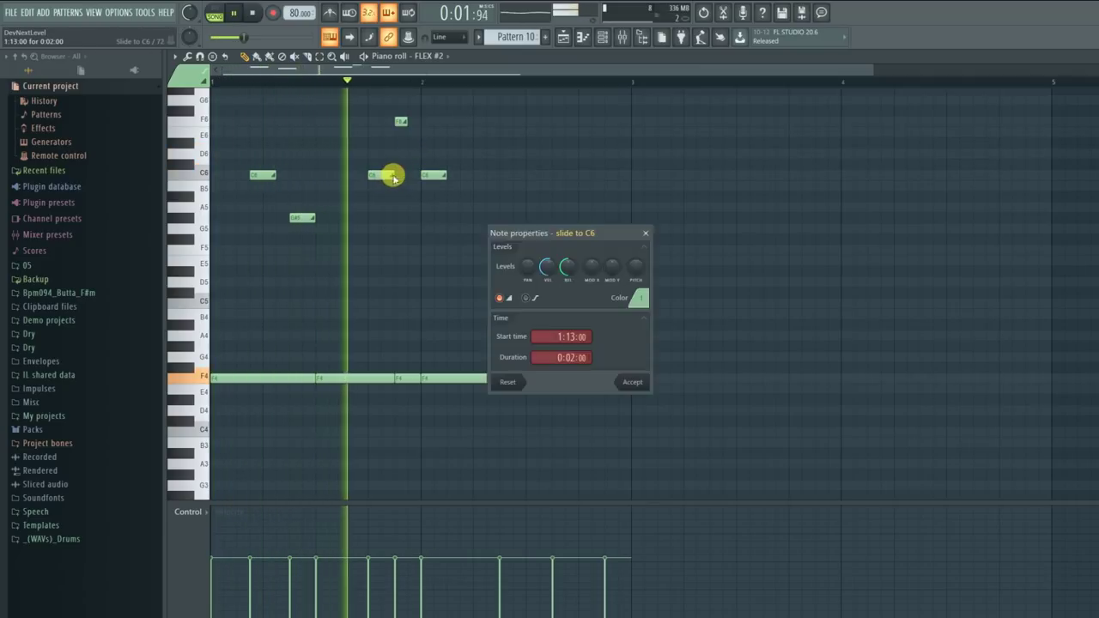
click(646, 233)
key(space)
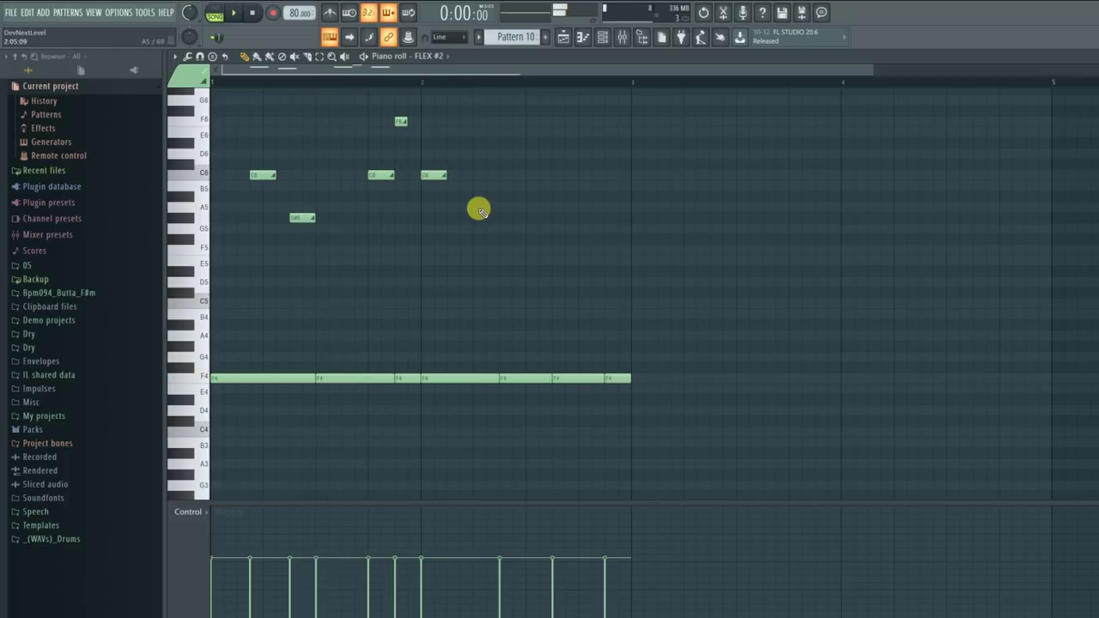
Step: Add descending slide notes at A#5, G#5 and F5 in bar 2 and shorten the last two
click(480, 209)
drag(484, 213, 482, 195)
click(510, 228)
click(530, 258)
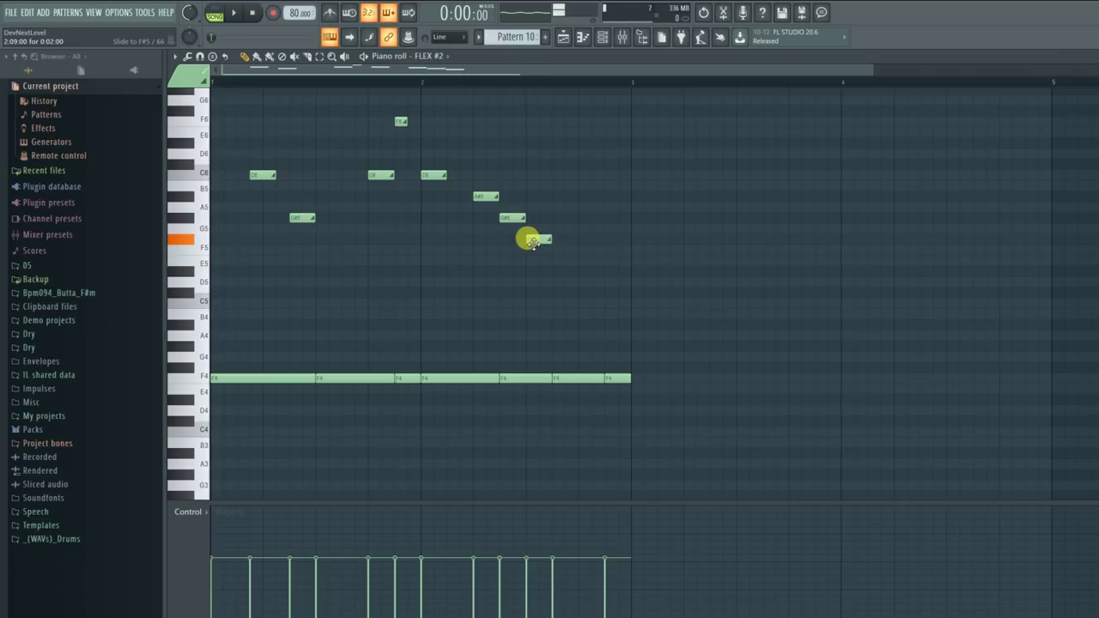
key(space)
drag(551, 251, 513, 232)
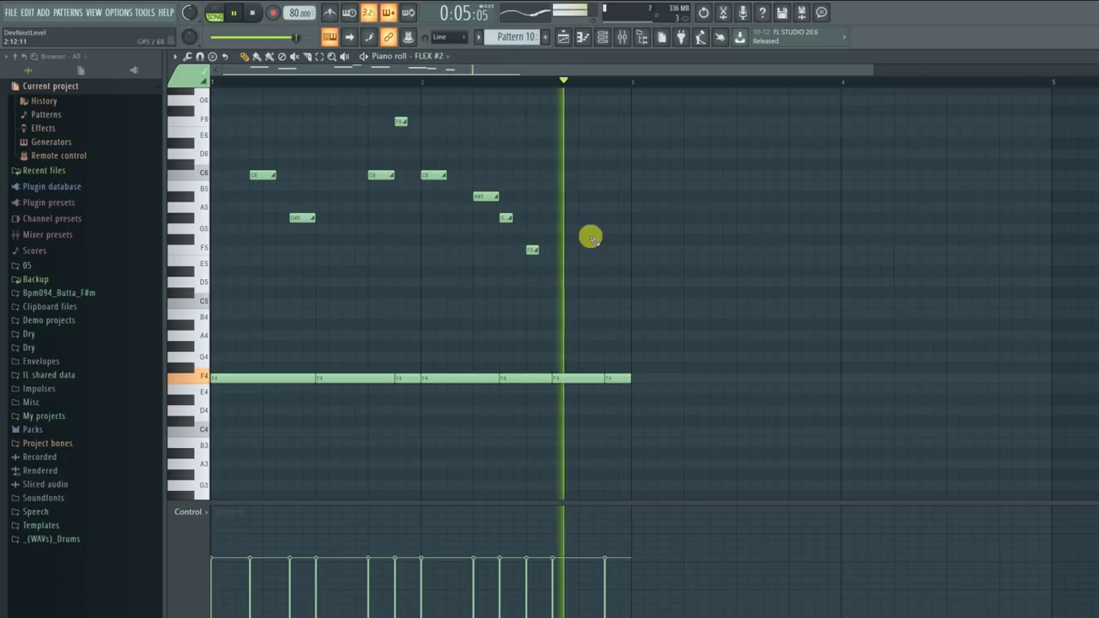
Step: Add short slide notes at G#5 and F5 at the end of bar 2 and play the 808 pattern alone
drag(579, 292, 615, 262)
click(236, 11)
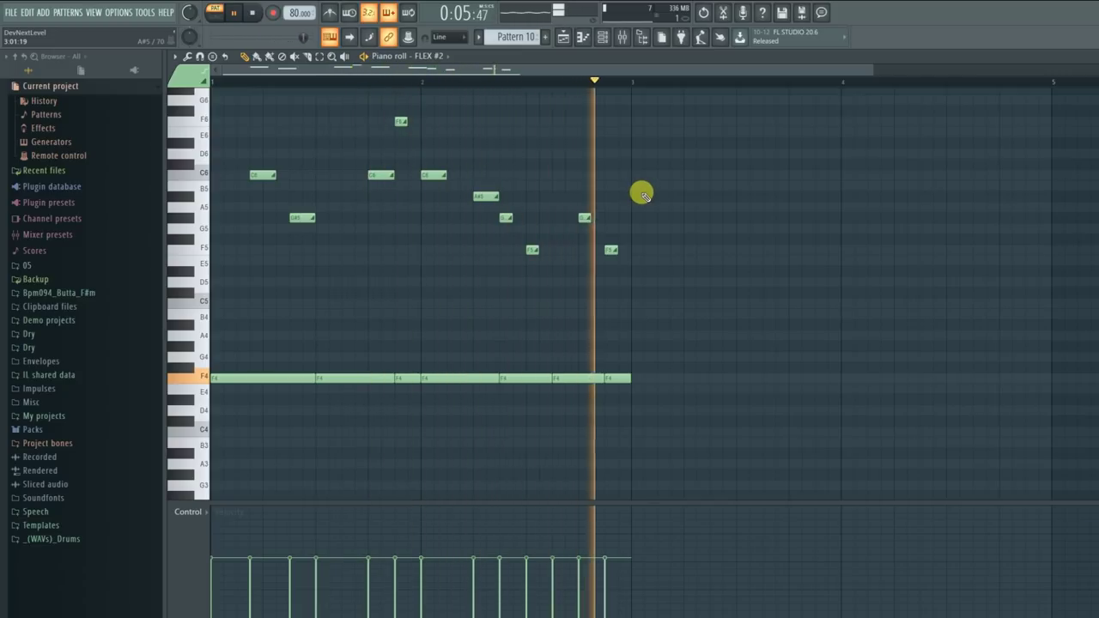
key(space)
Step: Return to song mode in the playlist, unmute the snare and hi-hat tracks, and play the drums with the sliding 808
click(215, 16)
click(567, 36)
key(space)
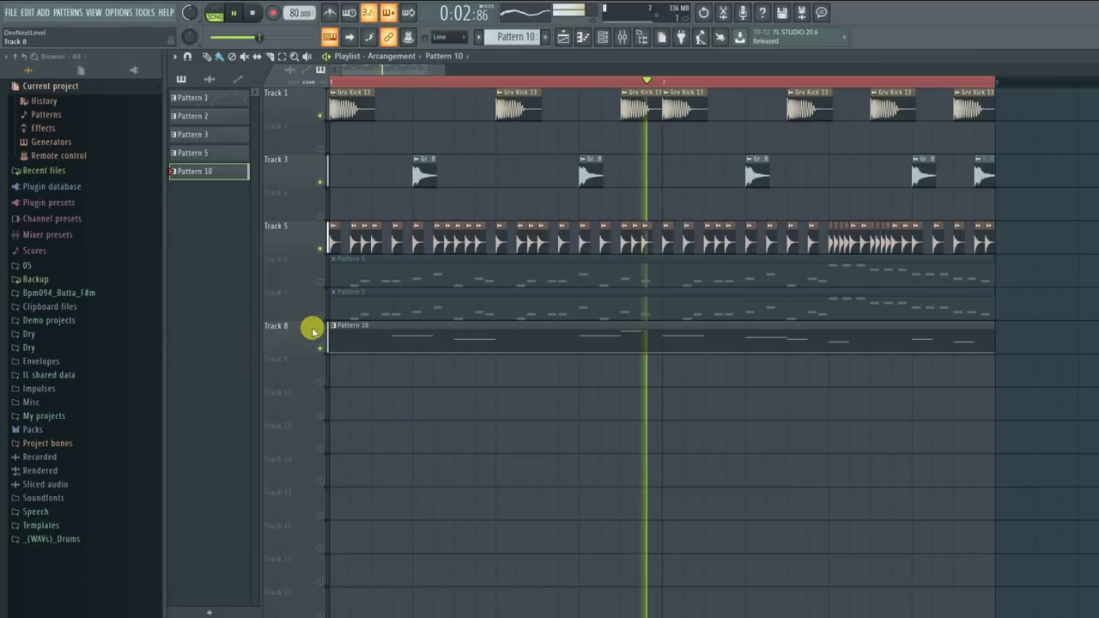
key(space)
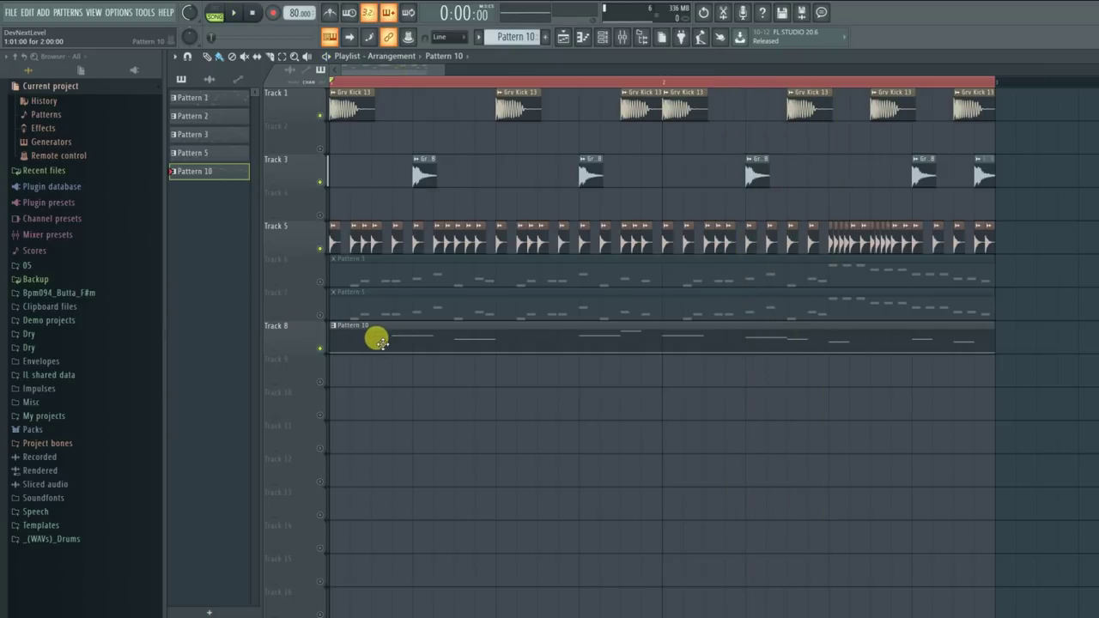
Step: Unmute melody tracks 6 and 7, mute 808 track 8, and play the melodies with the drums
double_click(433, 349)
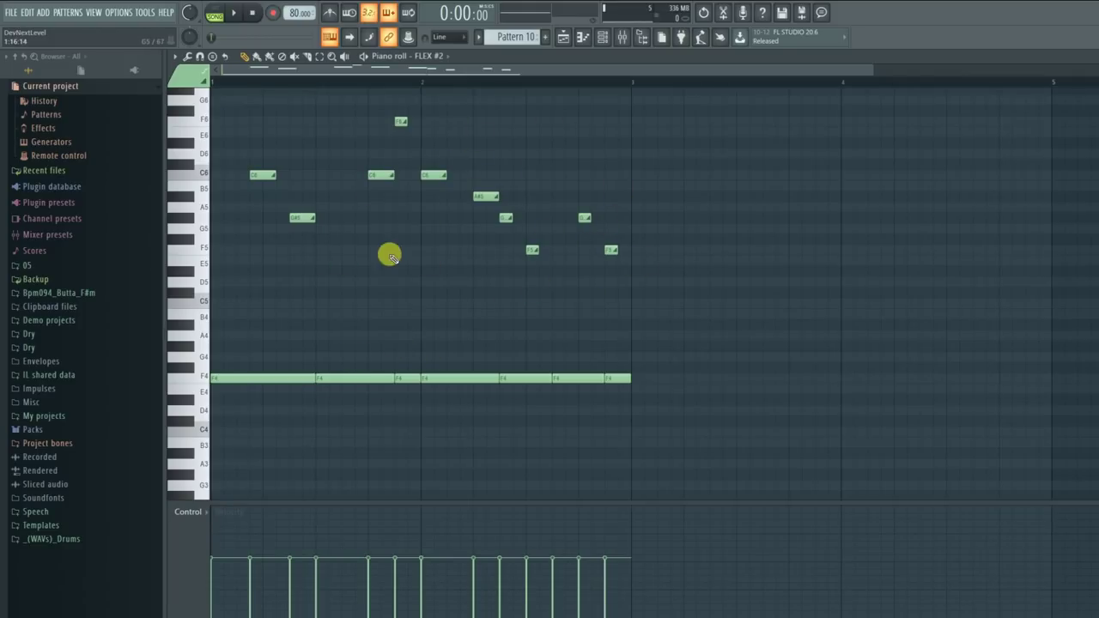
click(563, 36)
click(320, 280)
click(324, 317)
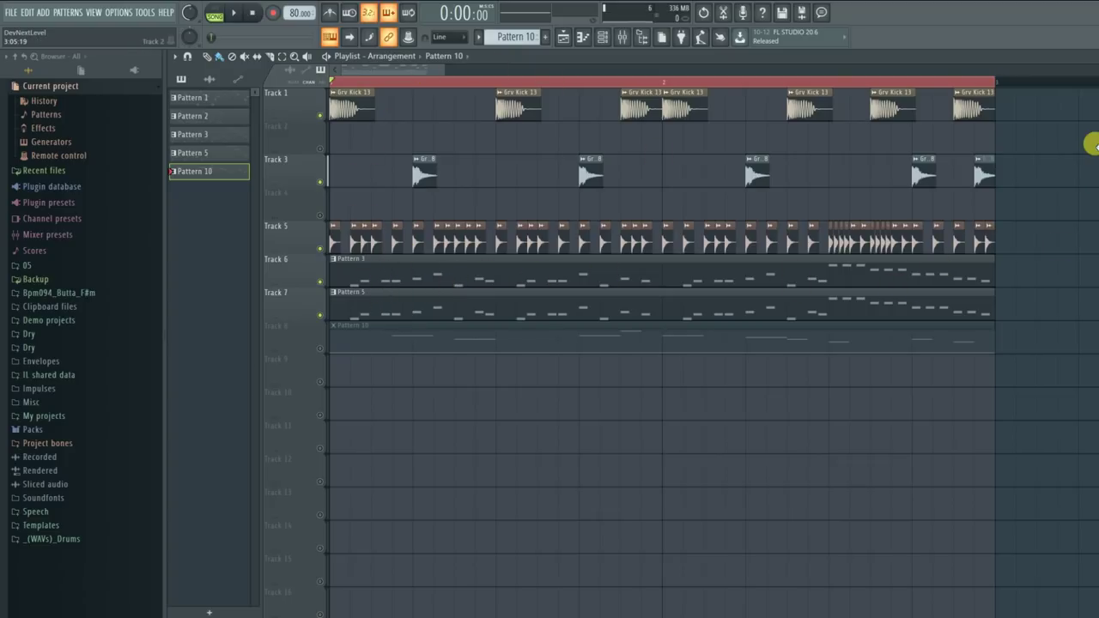
key(space)
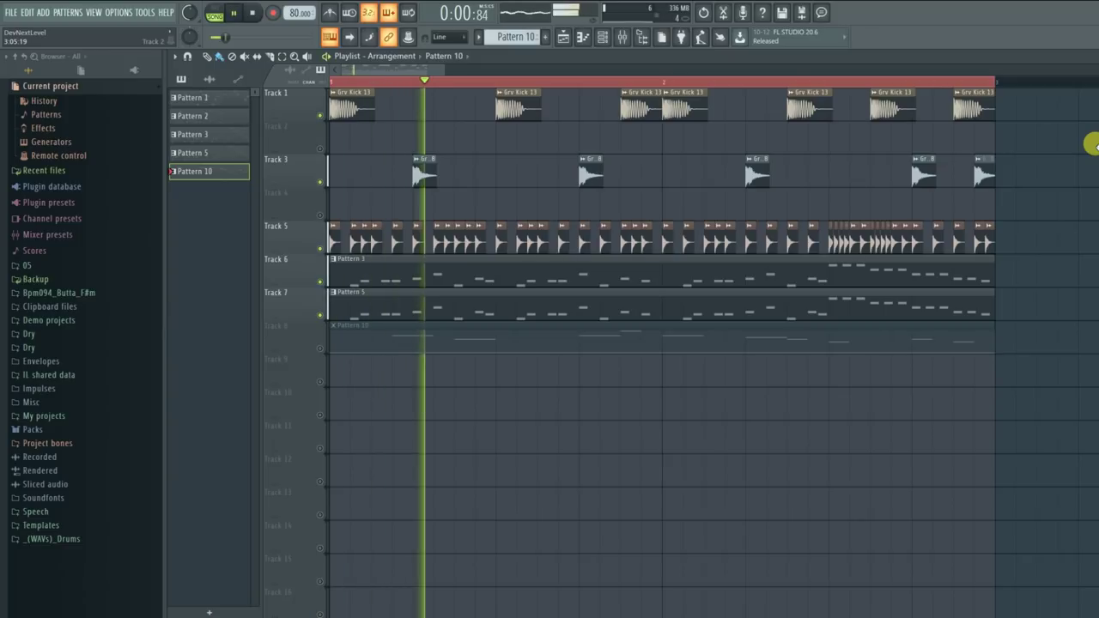
key(space)
Step: Mute Track 6, bring back the 808 on Track 8, and listen to the beat with only the Pattern 5 melody
click(322, 285)
key(space)
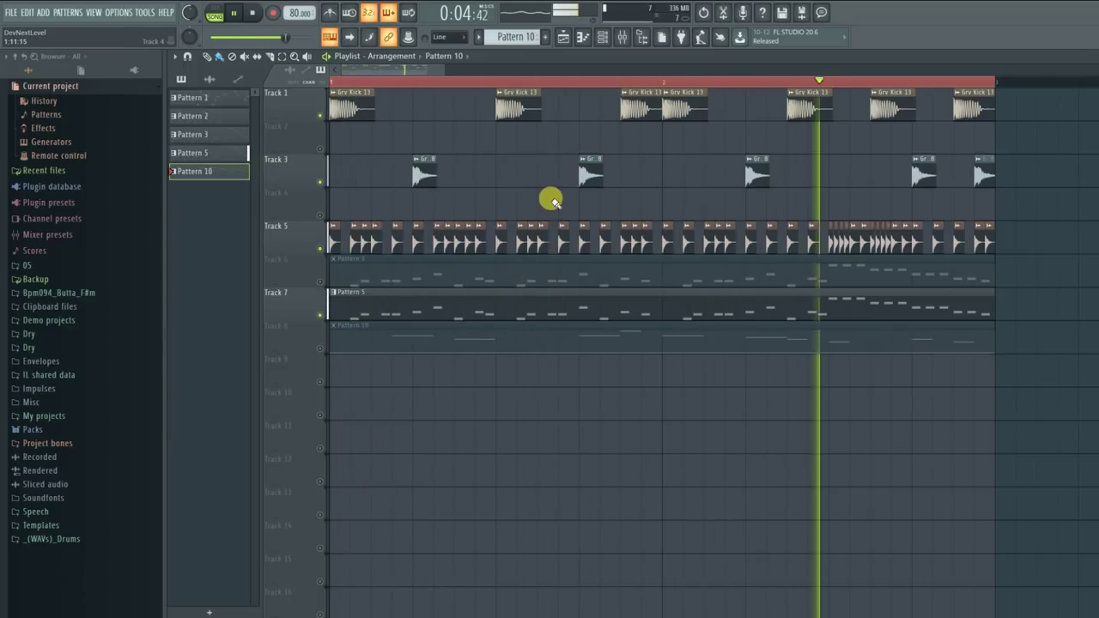
click(319, 348)
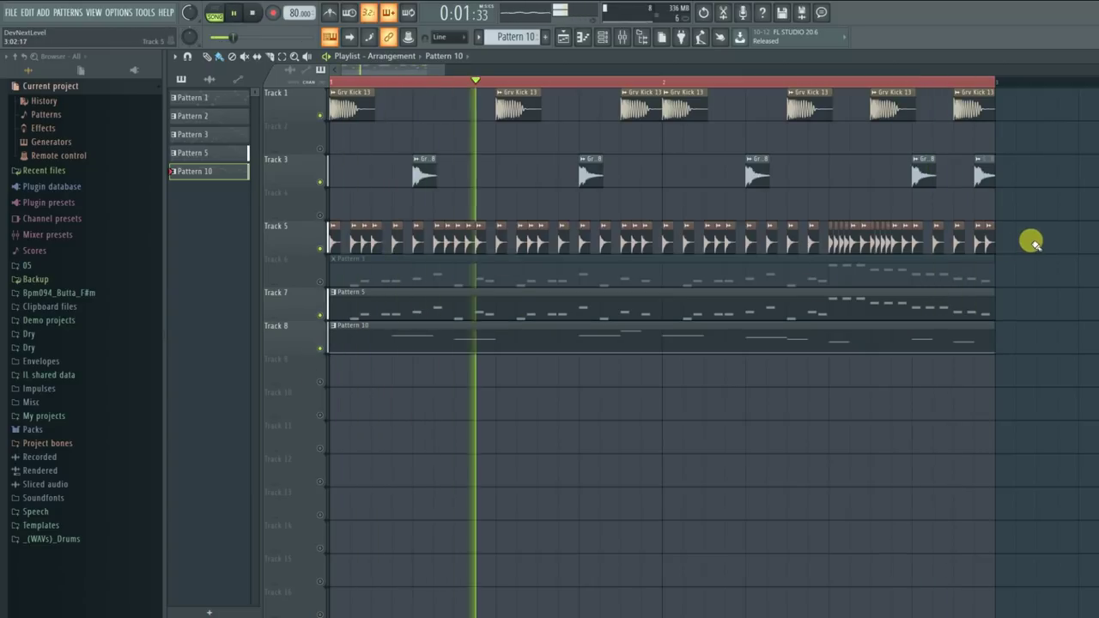
key(space)
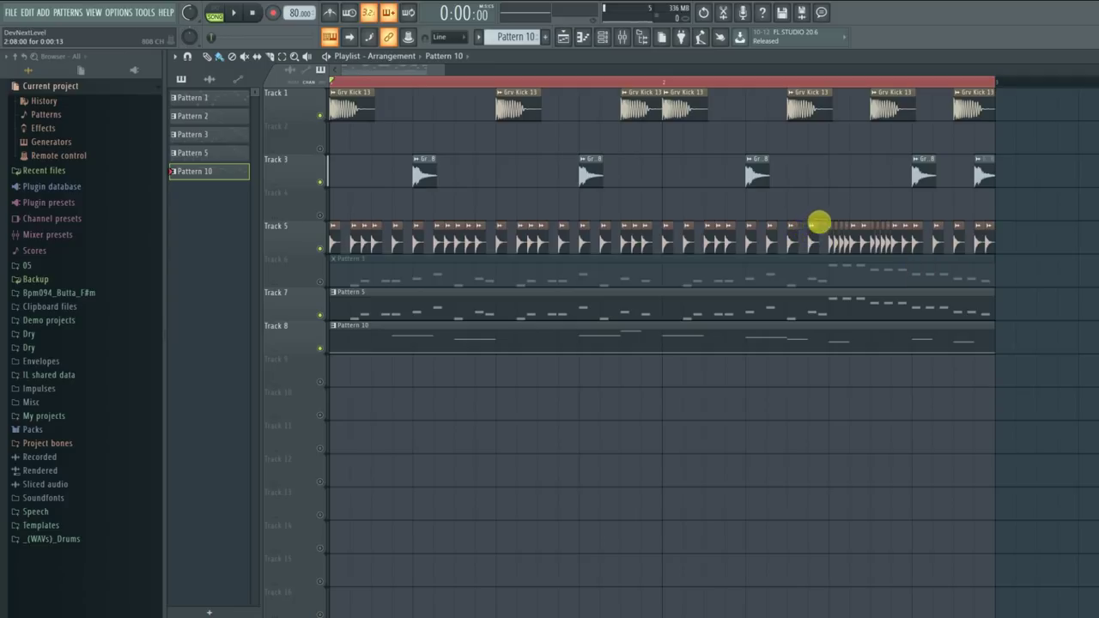
Step: Mute the Pattern 5 and Pattern 10 tracks, and add a Serum channel in a new Pattern 16
click(320, 350)
click(319, 315)
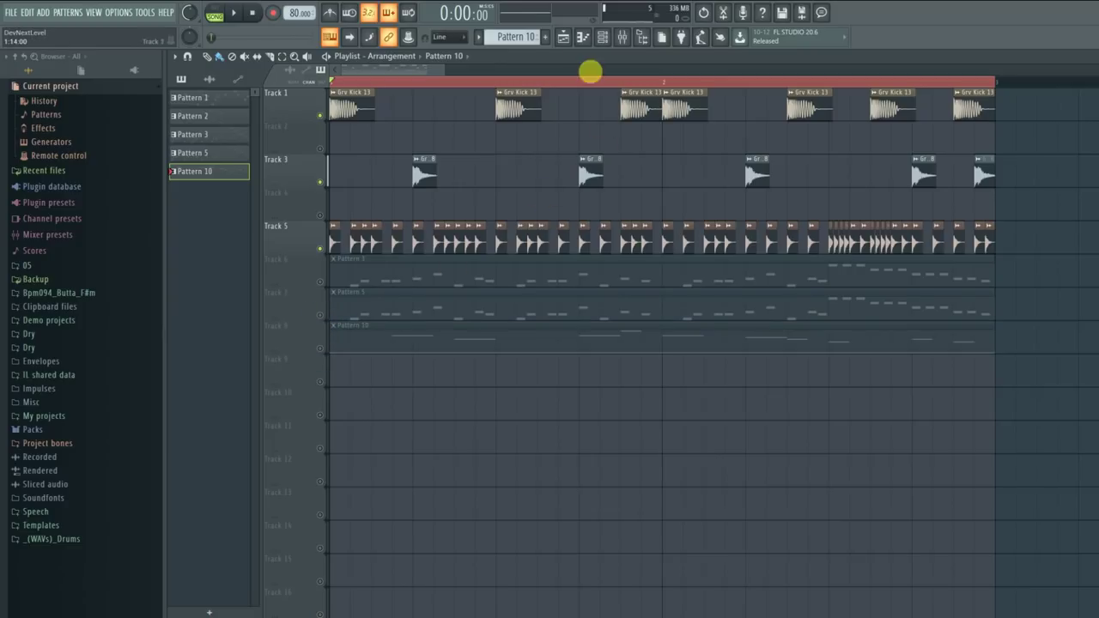
click(602, 40)
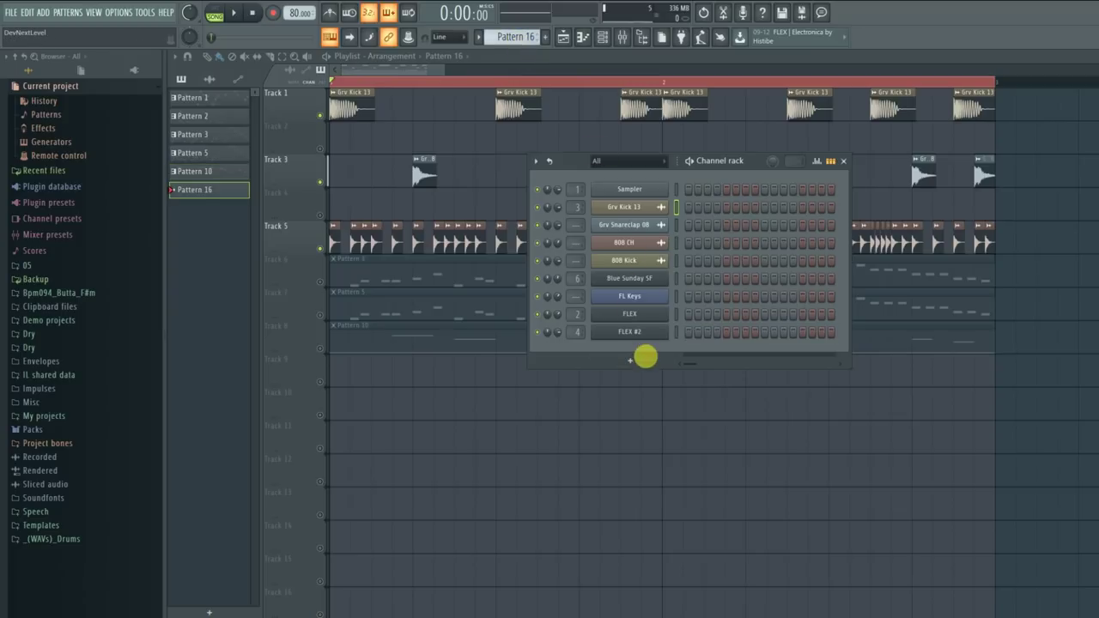
click(631, 361)
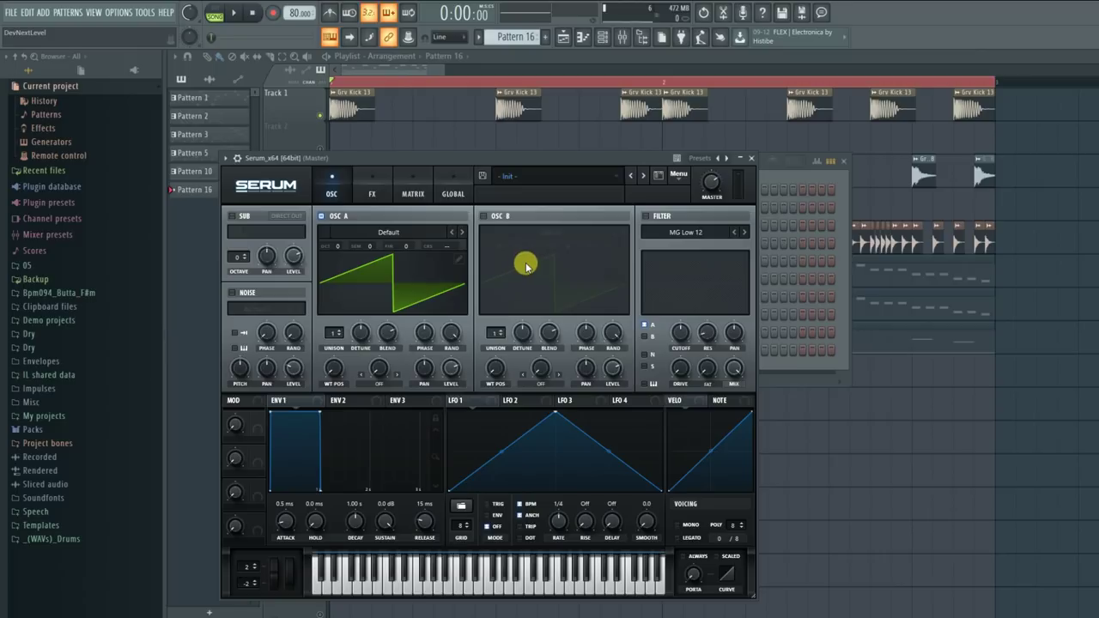
Step: Browse Serum's preset list without loading one, move its window up, and audition the Init patch with a few notes
click(562, 177)
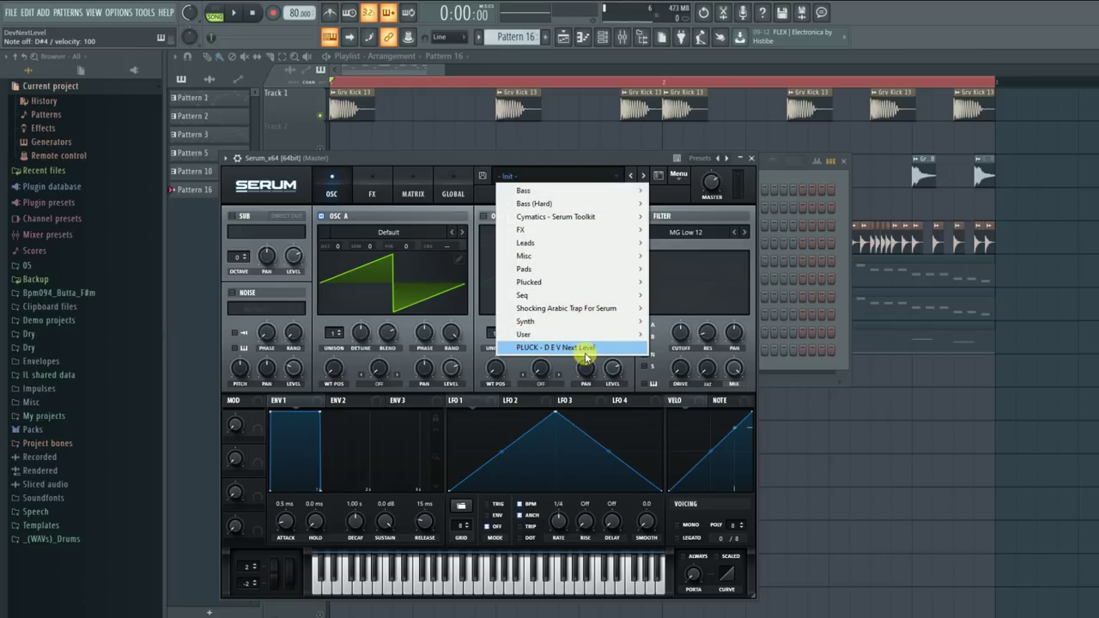
click(570, 160)
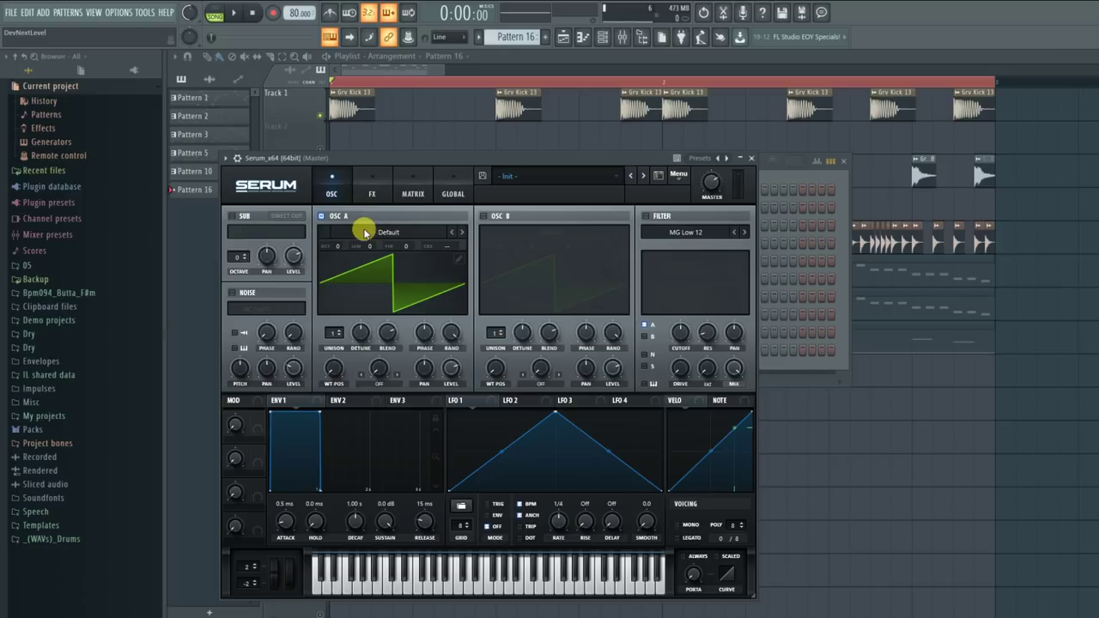
drag(389, 164, 461, 123)
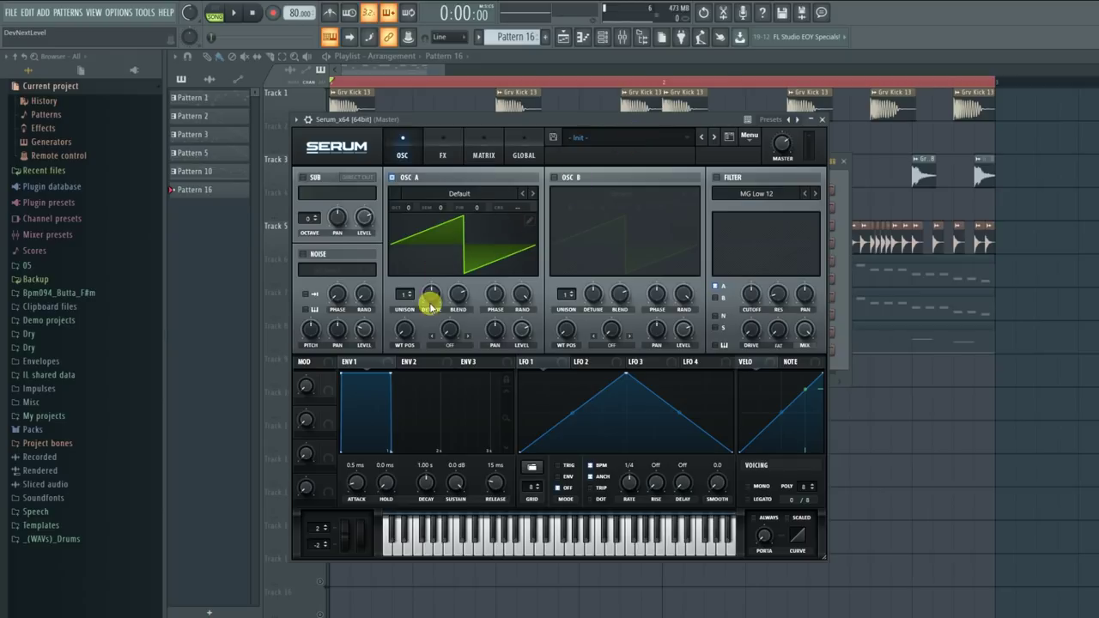
key(d)
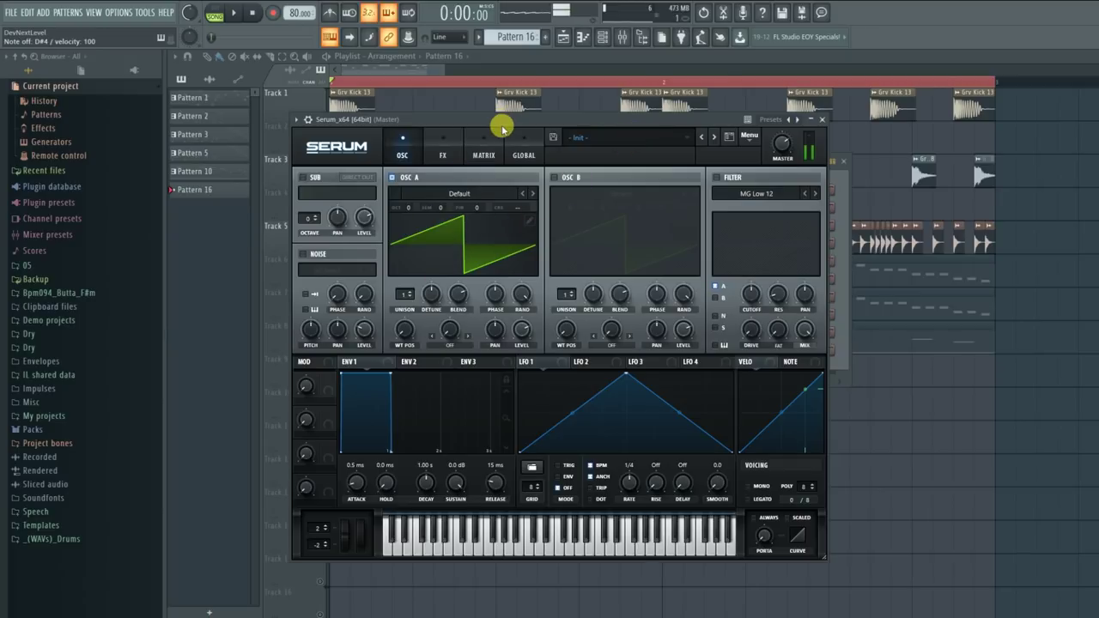
key(w)
Step: Load the digital Evol Sweep wavetable into Serum's OSC A and raise its wavetable position to 140
click(472, 194)
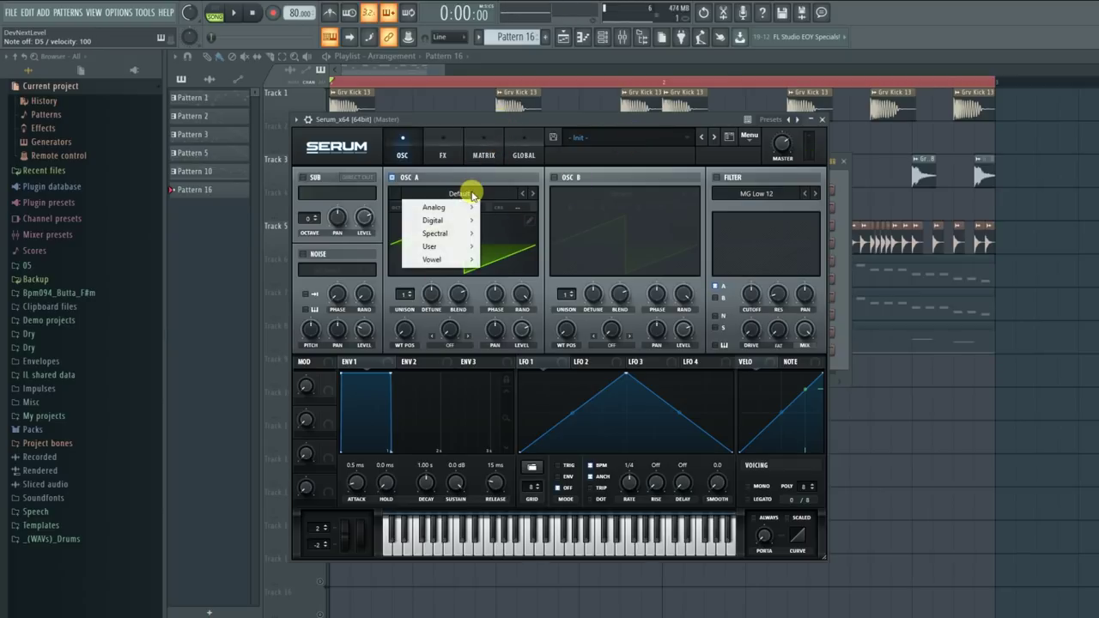
mouse_move(438, 220)
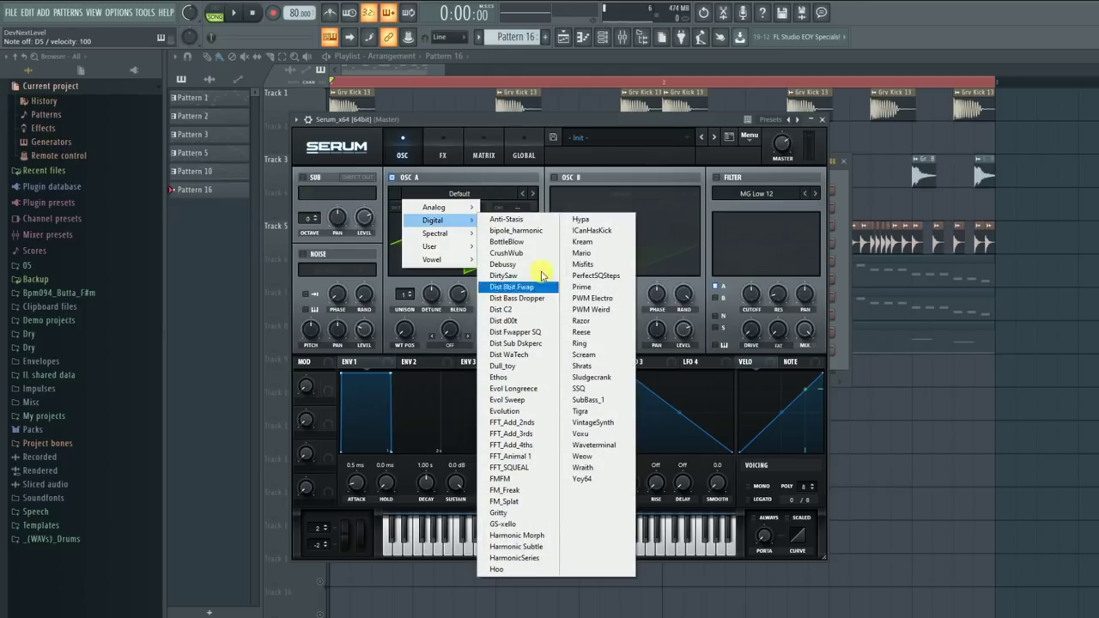
click(530, 399)
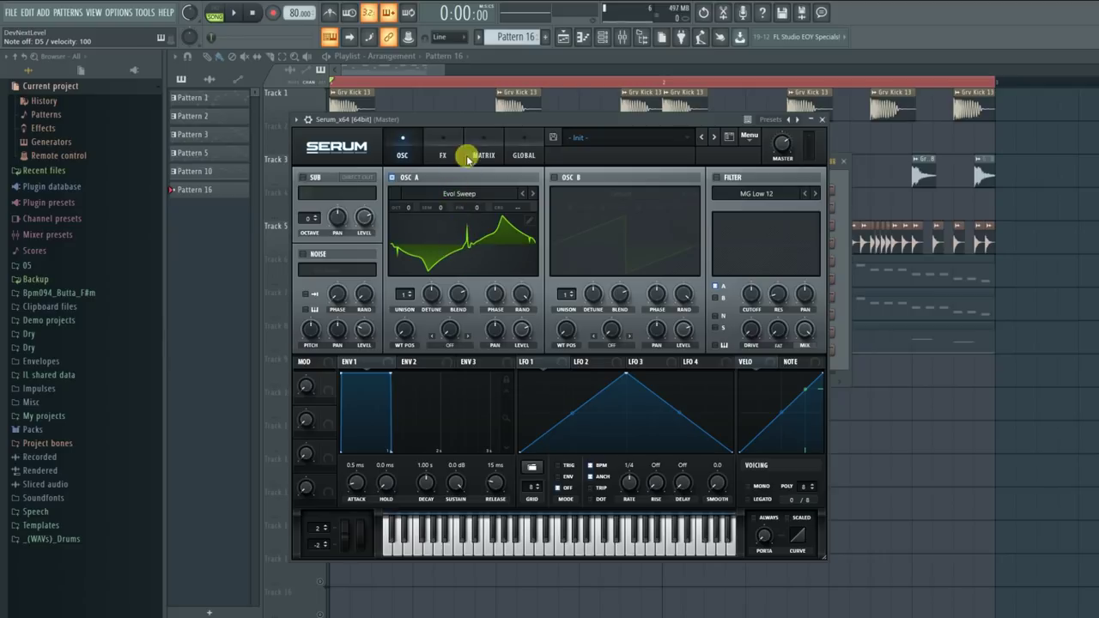
drag(407, 325, 496, 230)
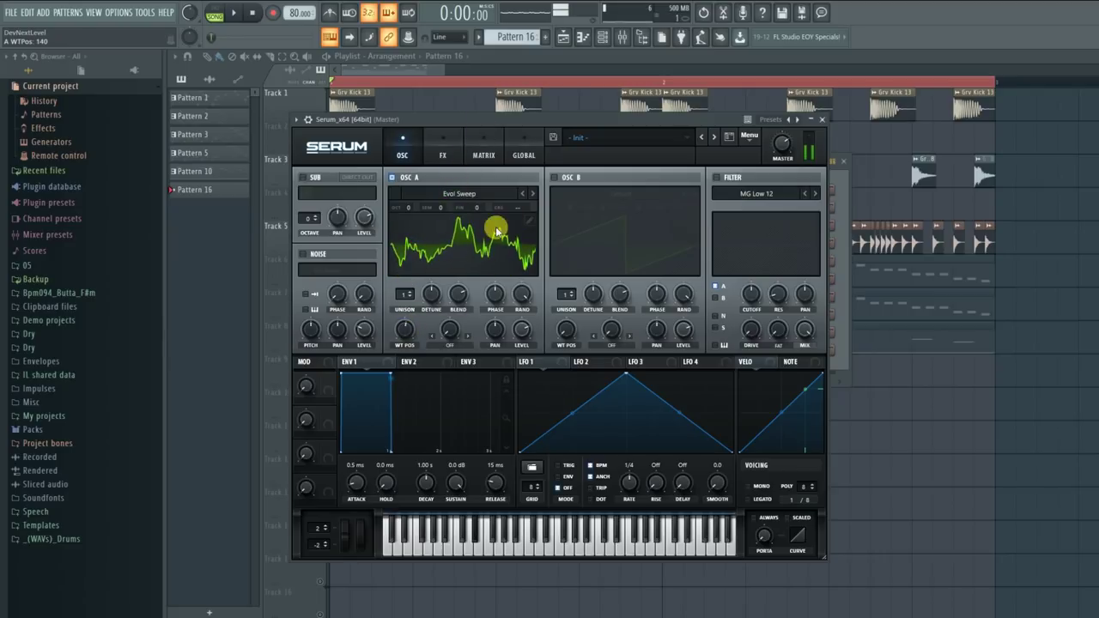
Step: Set the warp mode of OSC A to Asym +/-
click(449, 343)
click(449, 344)
click(455, 342)
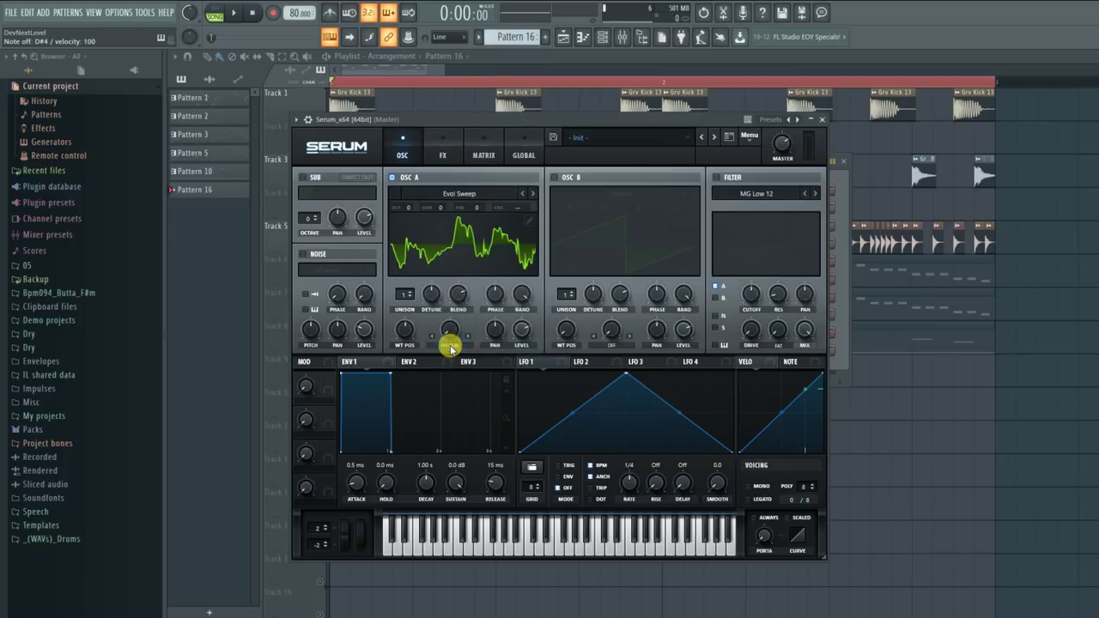
click(450, 343)
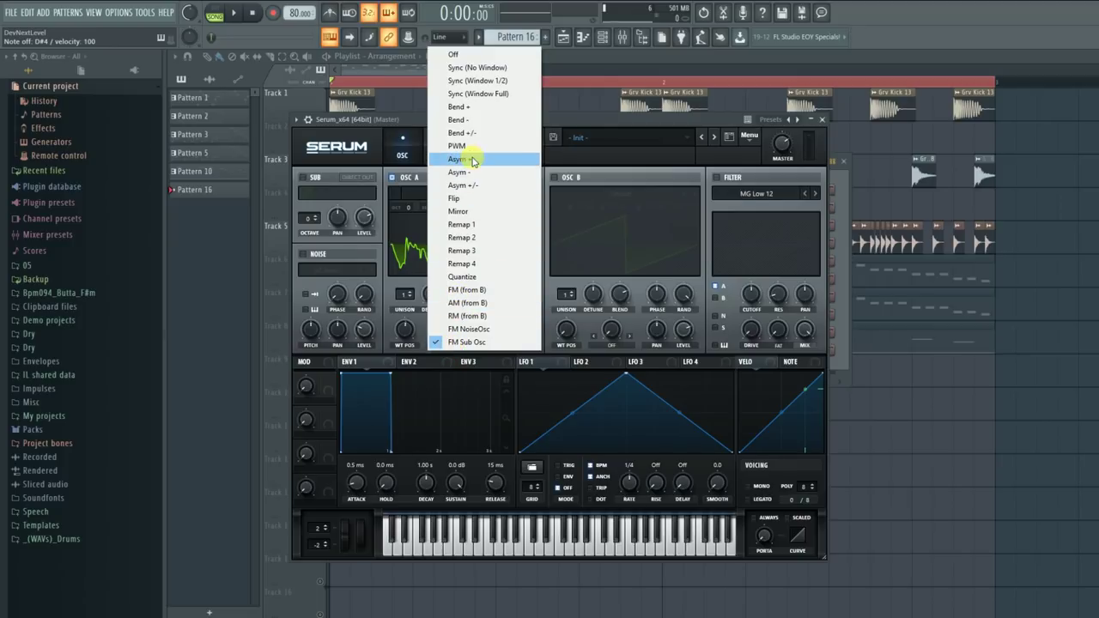
click(464, 184)
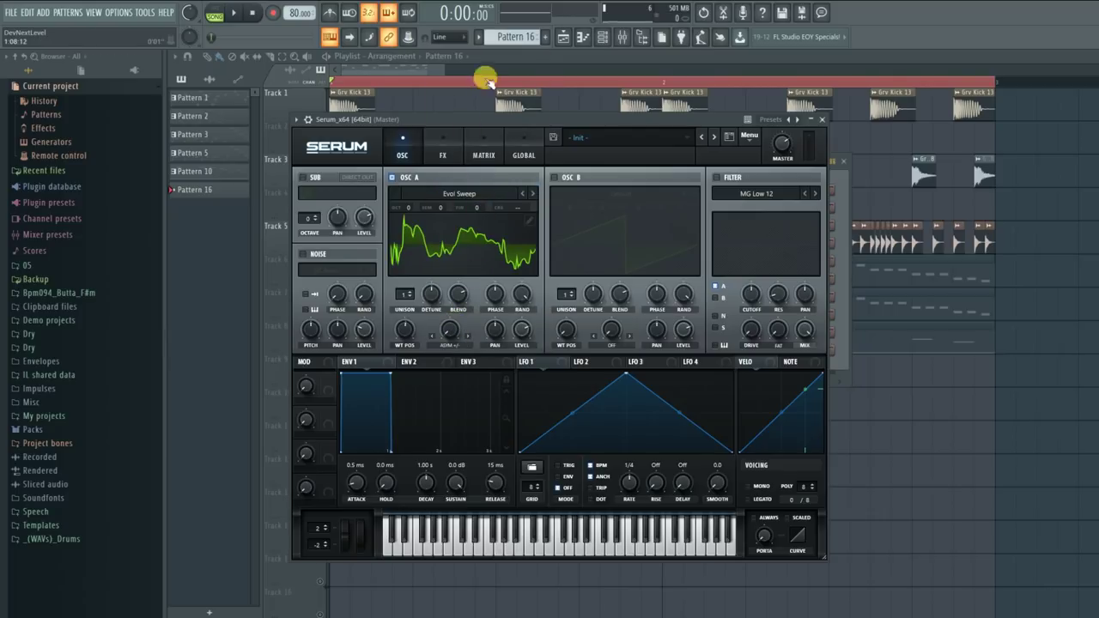
Step: Set OSC A's warp to -37% and route LFO 1 to its wavetable position, with the base position at 123
drag(454, 321, 449, 283)
mouse_move(455, 323)
mouse_down()
mouse_move(449, 342)
mouse_move(448, 318)
mouse_move(453, 340)
mouse_up()
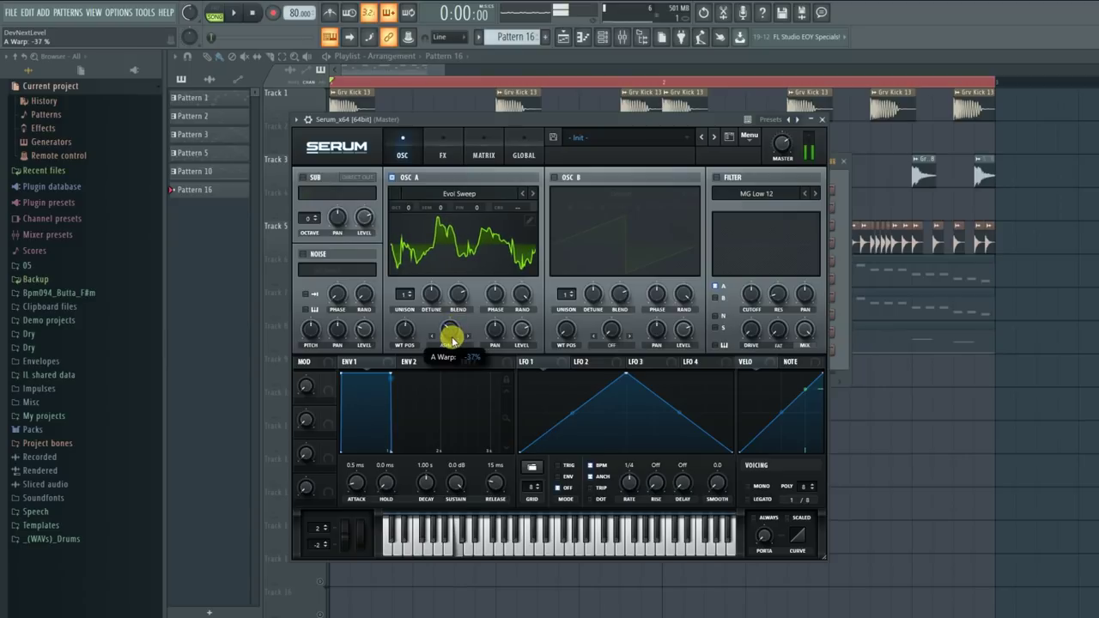
drag(405, 326, 407, 331)
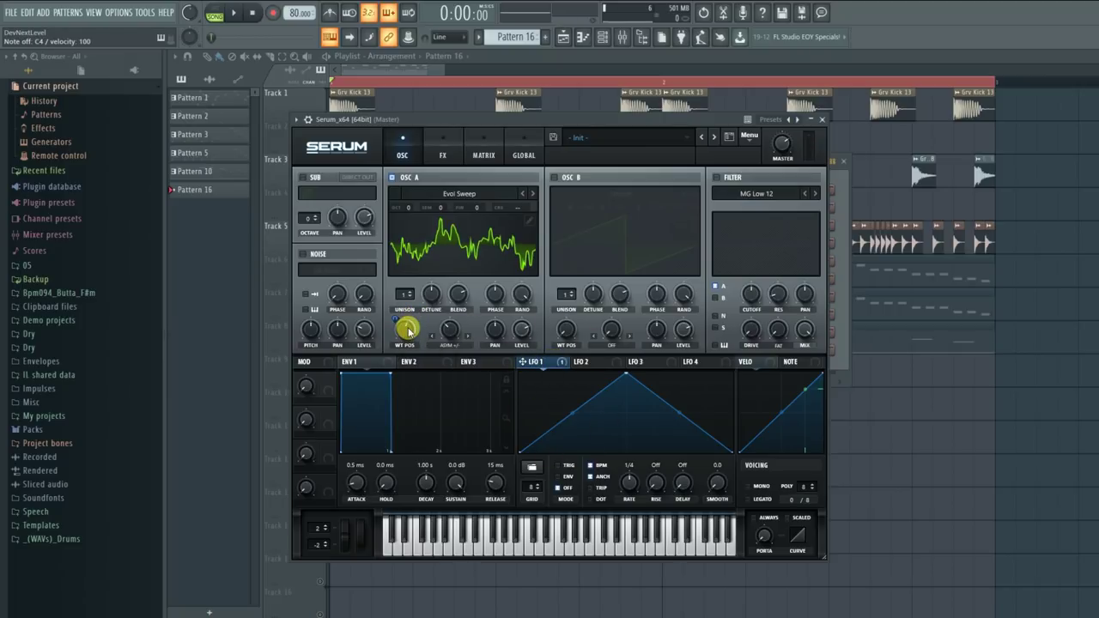
mouse_move(398, 325)
mouse_down()
mouse_move(402, 345)
mouse_move(405, 337)
mouse_up()
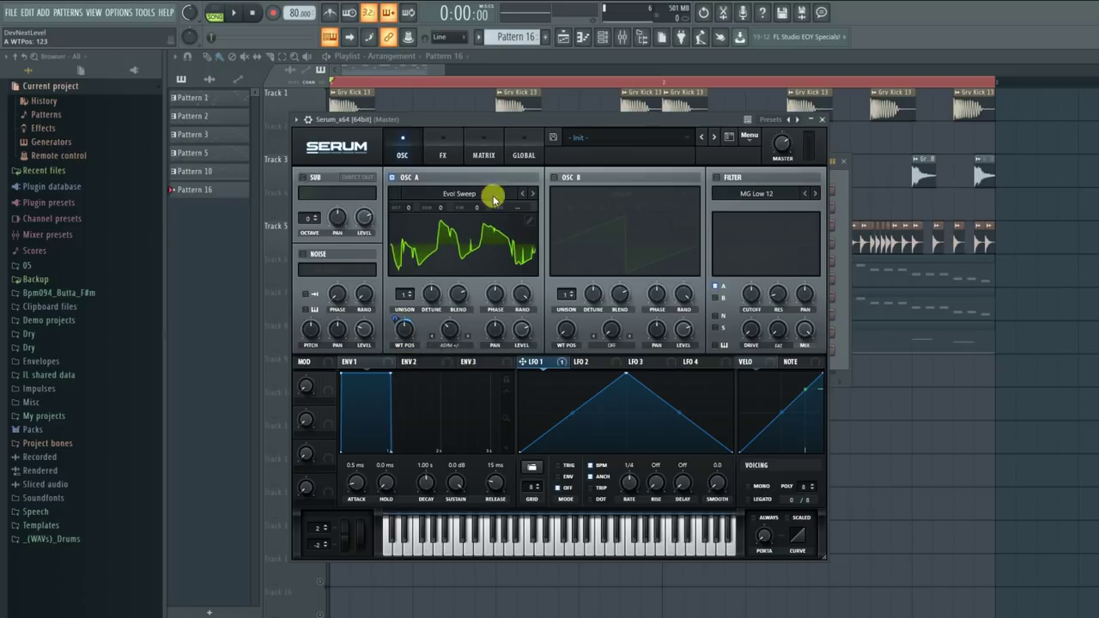
Step: Audition a note, increase LFO 1's modulation depth on OSC A's wavetable position, and set the LFO 1 rate to 1/8
key(z)
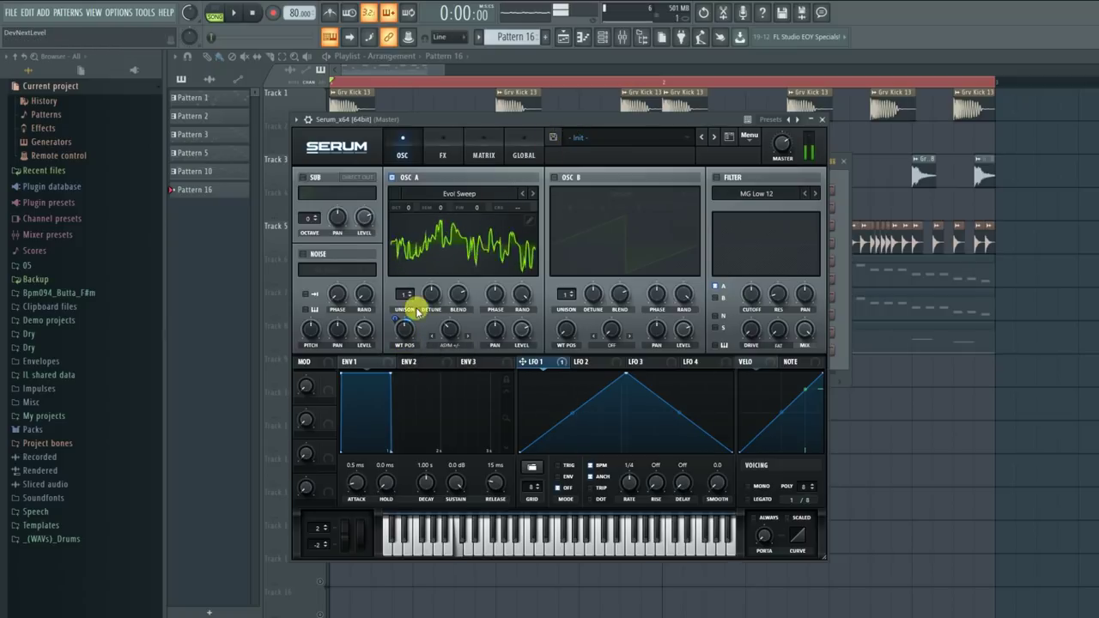
mouse_move(399, 323)
mouse_down()
mouse_move(405, 314)
mouse_move(405, 324)
mouse_up()
drag(634, 484, 633, 472)
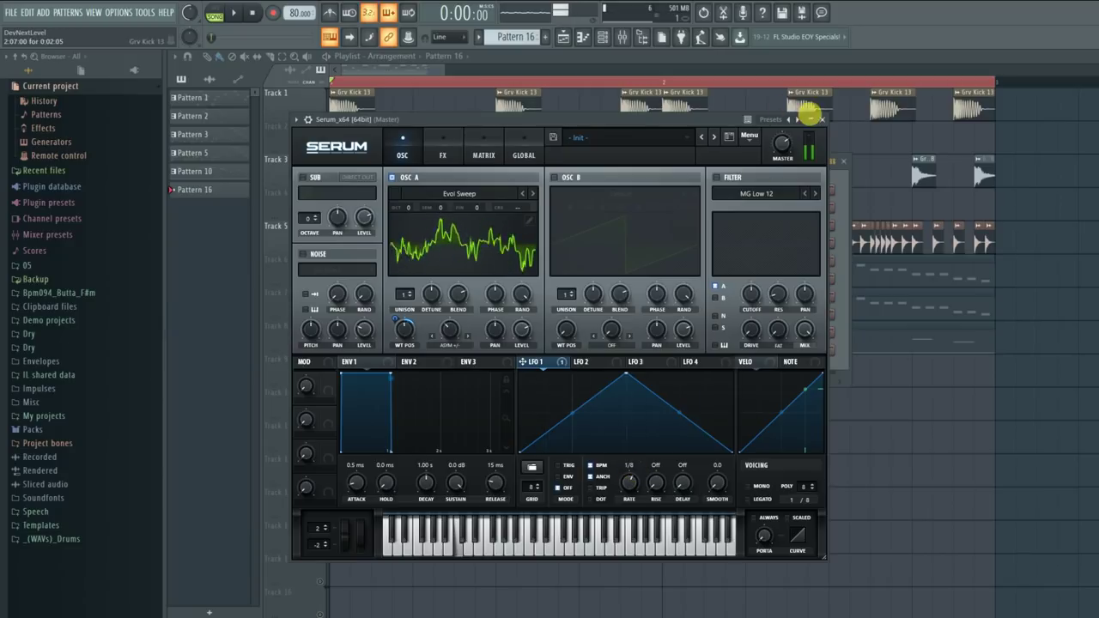
Step: Enter a placeholder G#4 note in Serum's piano roll, and place Pattern 16 at the start of Track 9 with the track unmuted
click(822, 120)
right_click(658, 351)
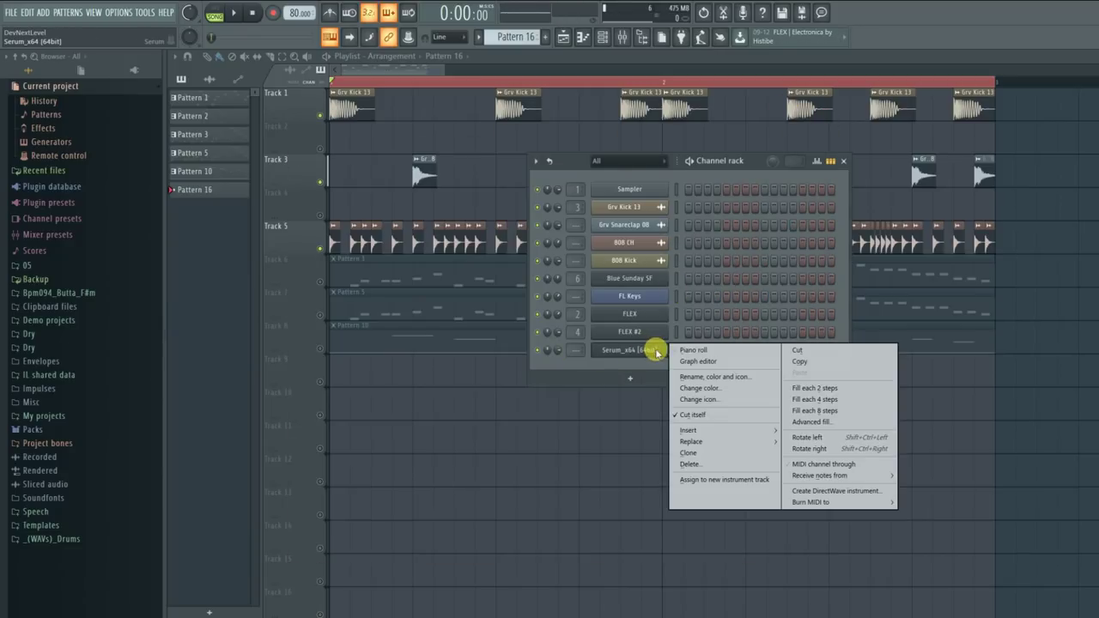
click(689, 352)
click(412, 367)
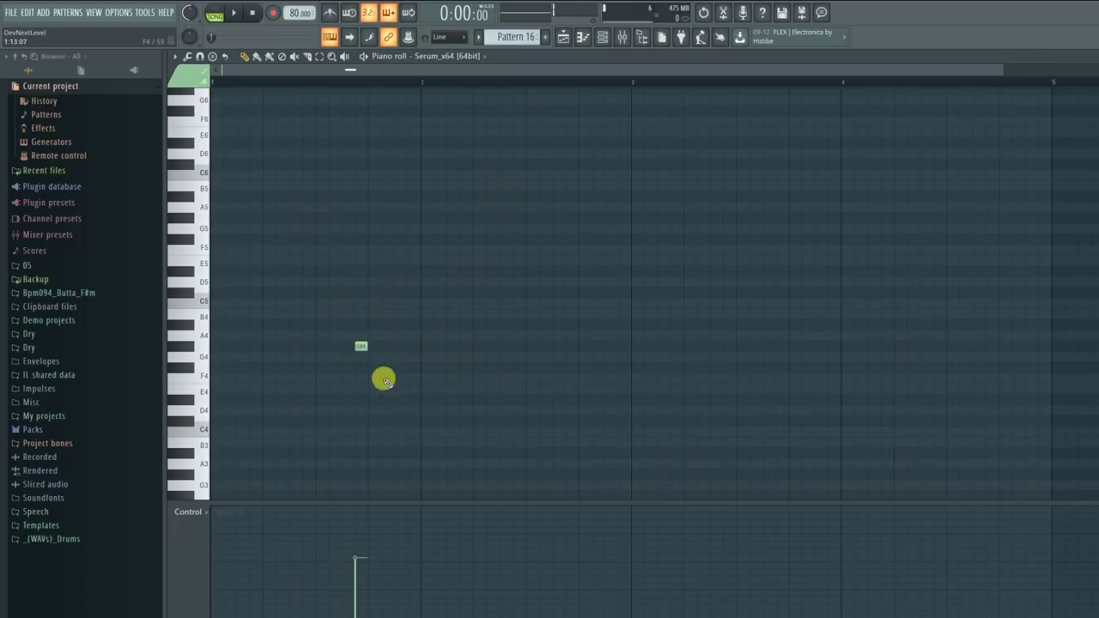
click(564, 40)
click(374, 379)
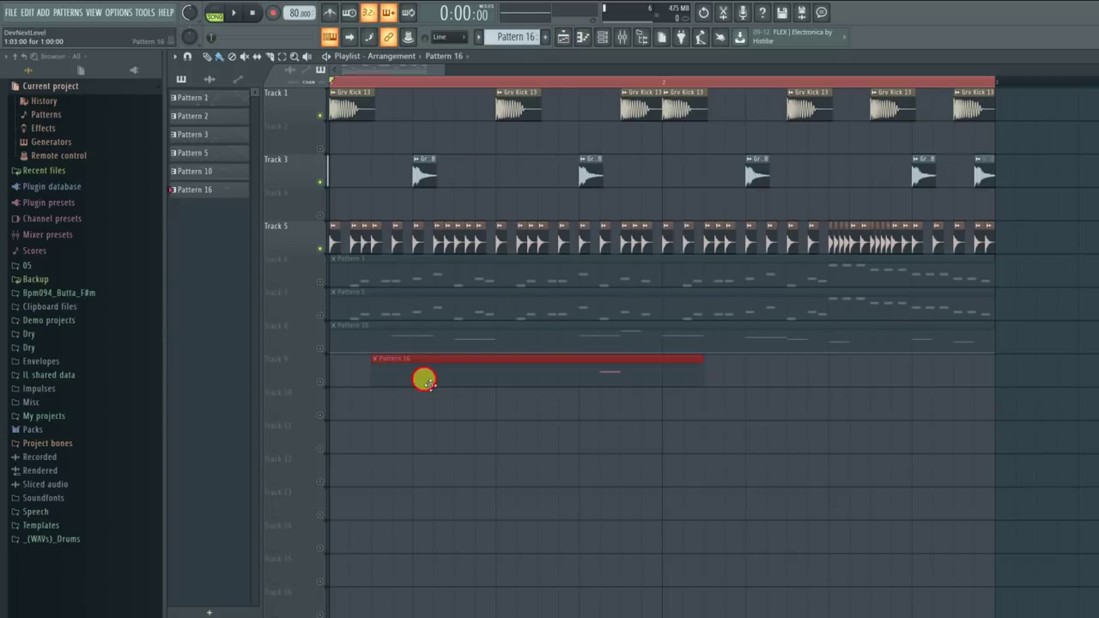
click(322, 382)
Step: Play the arrangement from the start several times to check the opening
key(space)
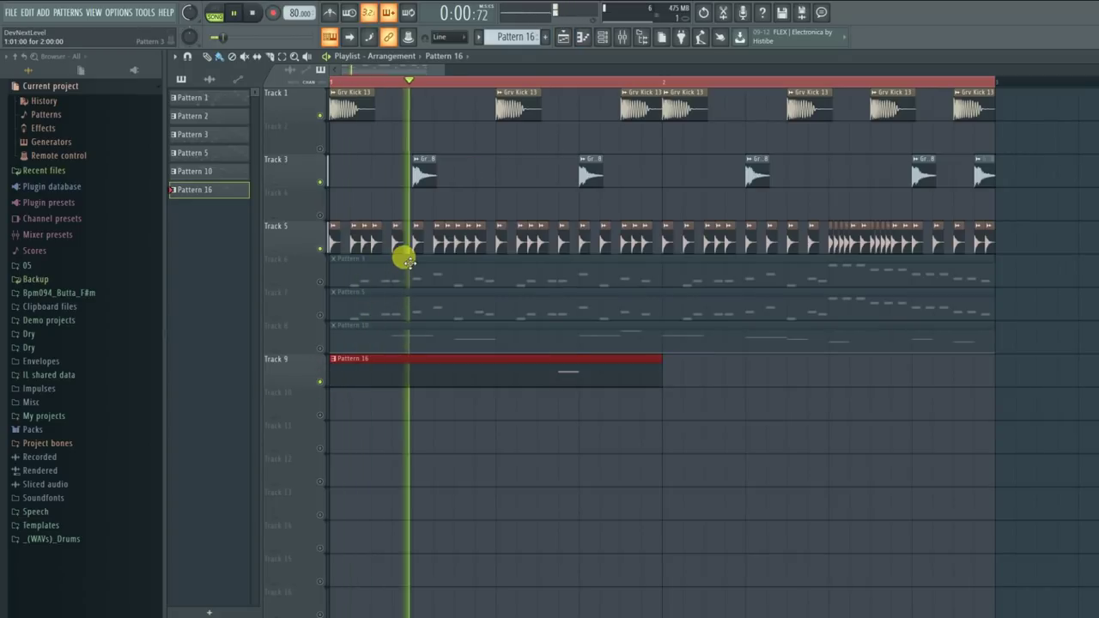
key(space)
key(space)
key(space)
key(space)
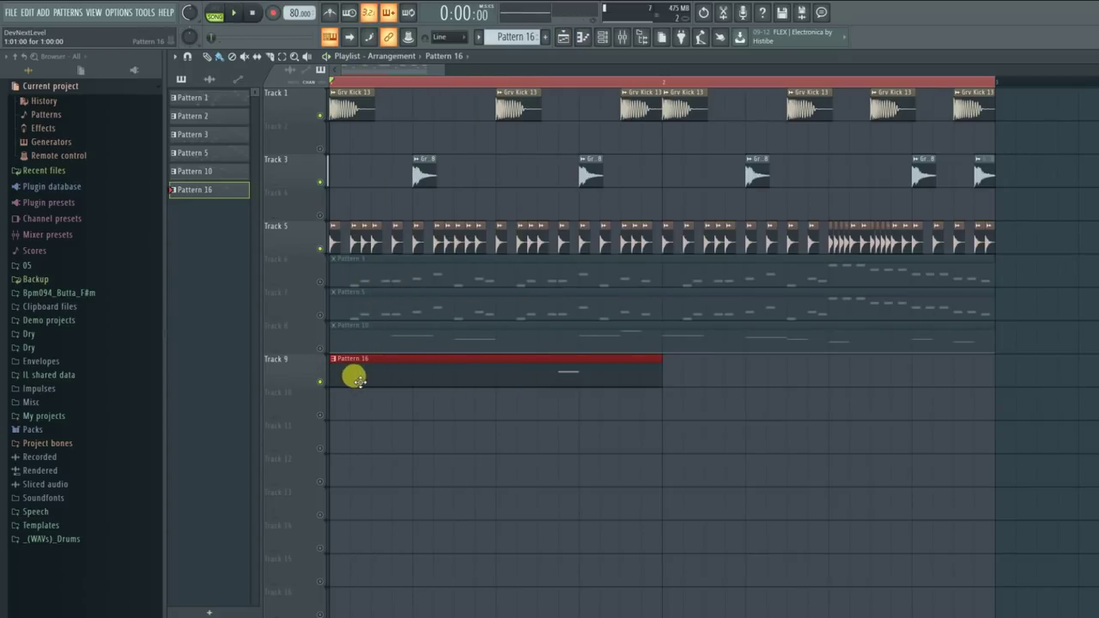
key(space)
Step: Remove the placeholder note from Pattern 16's Serum piano roll and enter separate F#5 and G5 notes in the first half of bar 1
double_click(359, 378)
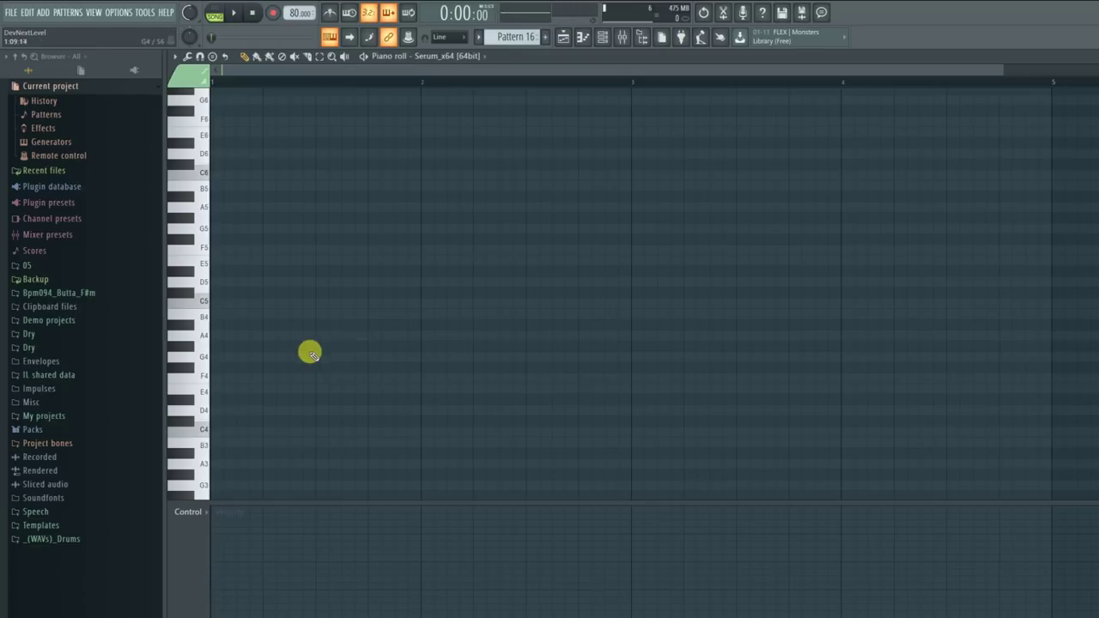
scroll(287, 286, up, 3)
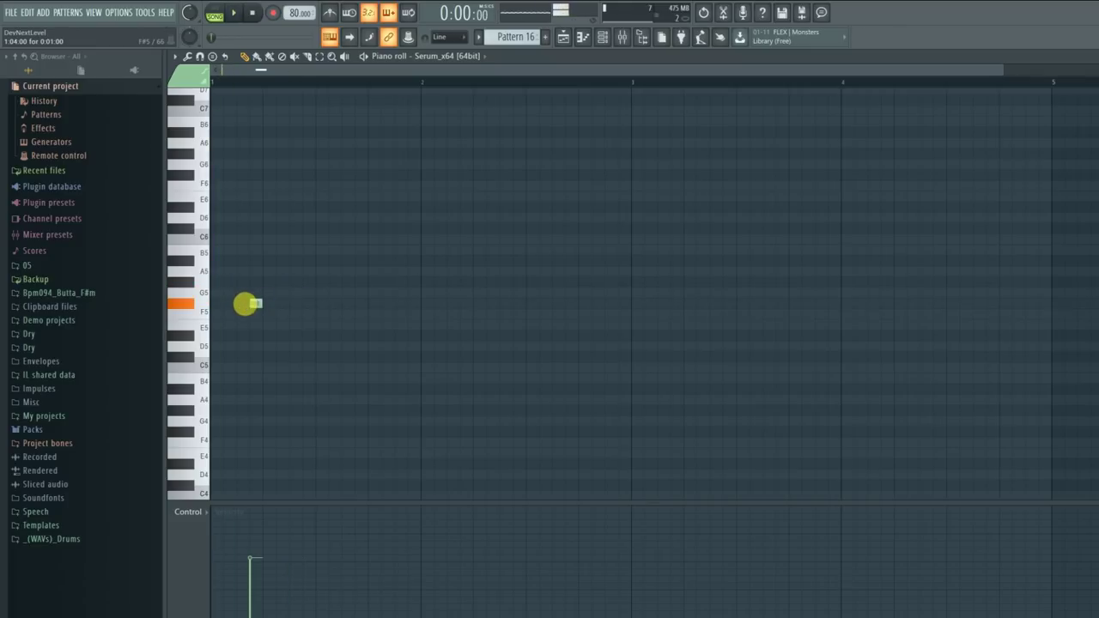
click(246, 304)
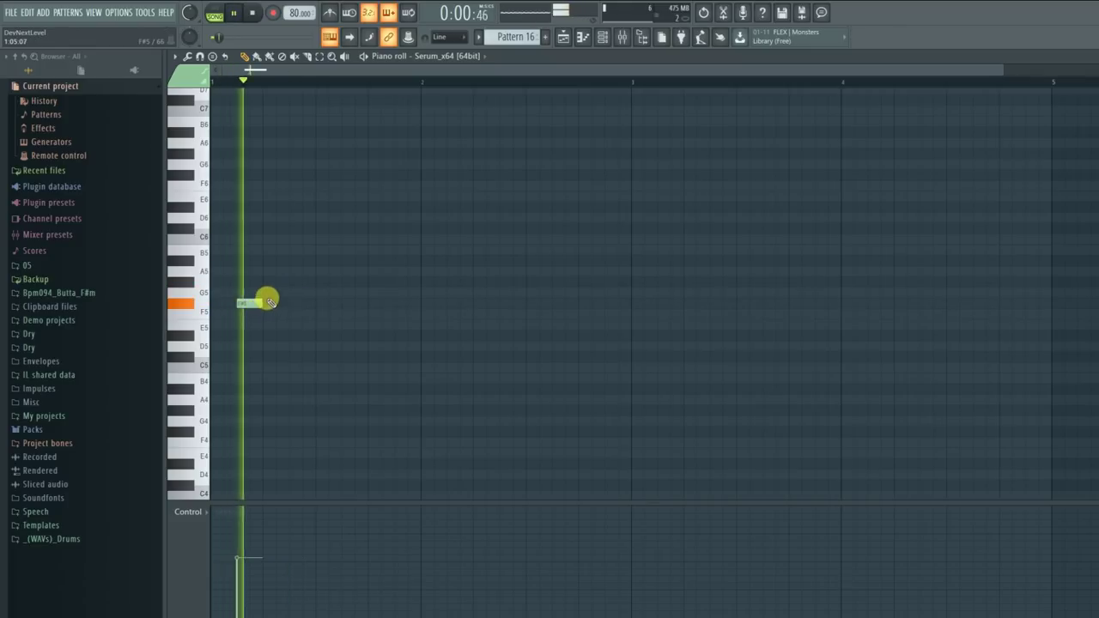
click(297, 296)
key(space)
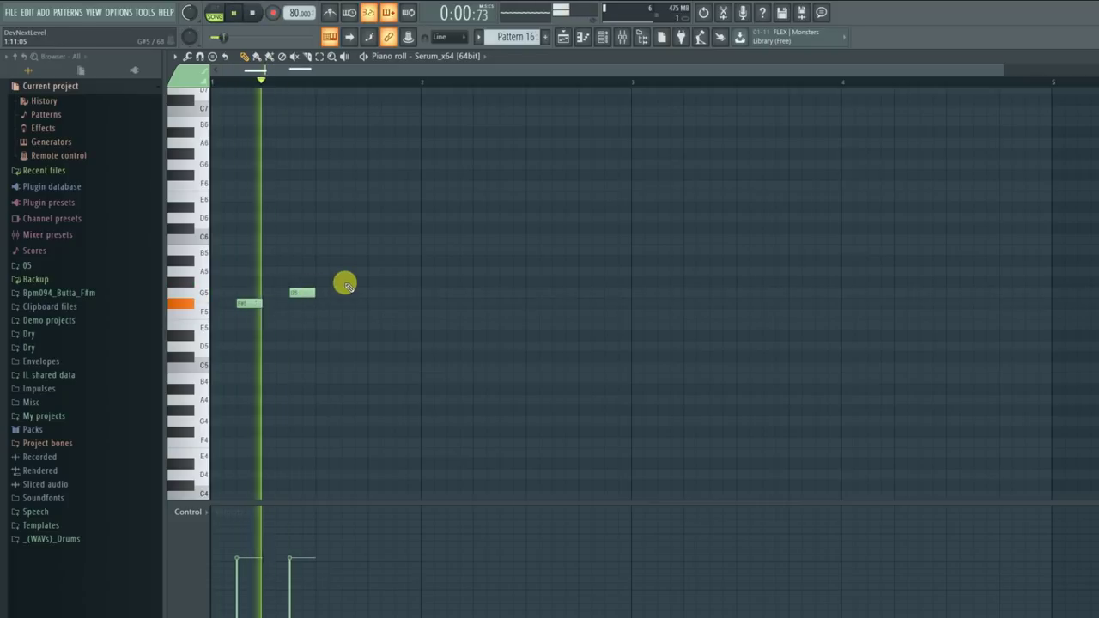
key(space)
Step: Add consecutive A5, G5 and F#5 notes in the second half of bar 1, checking the melody with playback
click(349, 278)
key(space)
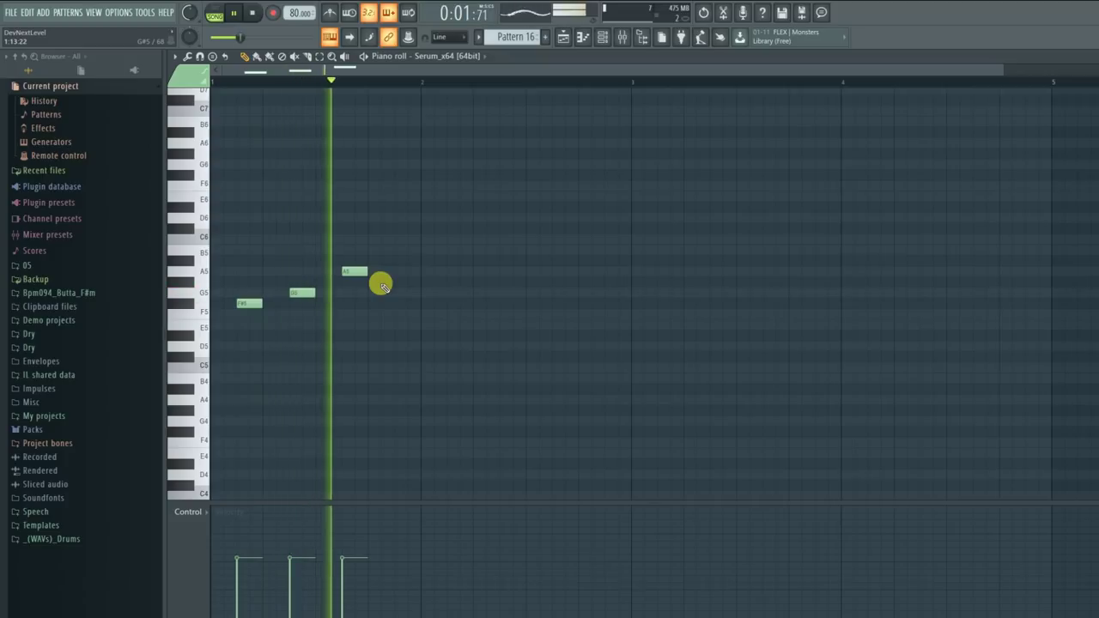
key(space)
click(371, 283)
key(space)
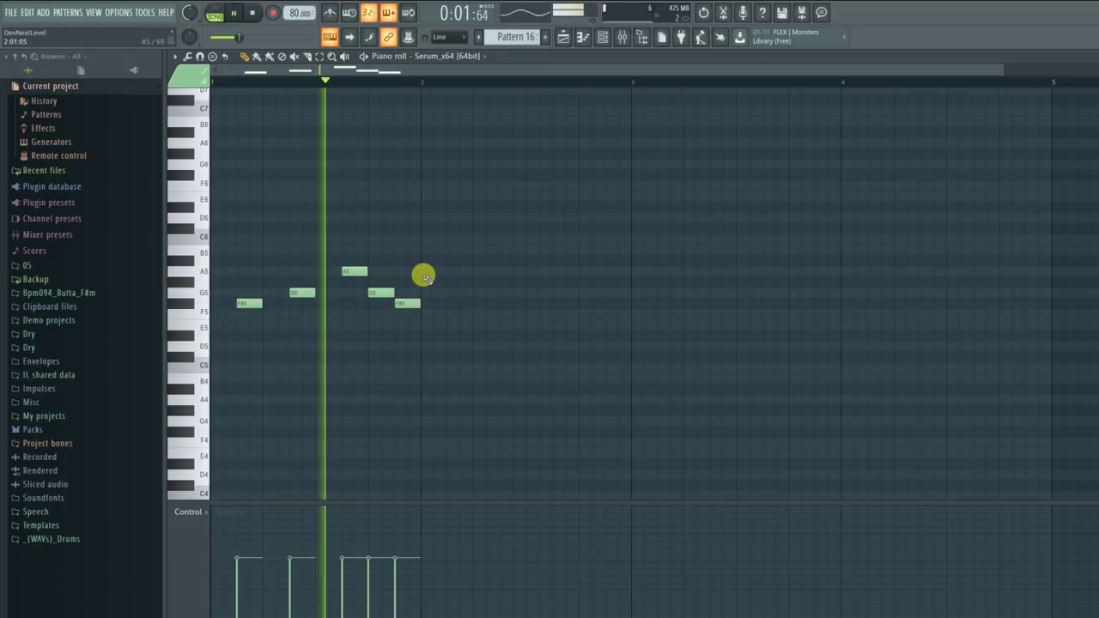
key(space)
key(space)
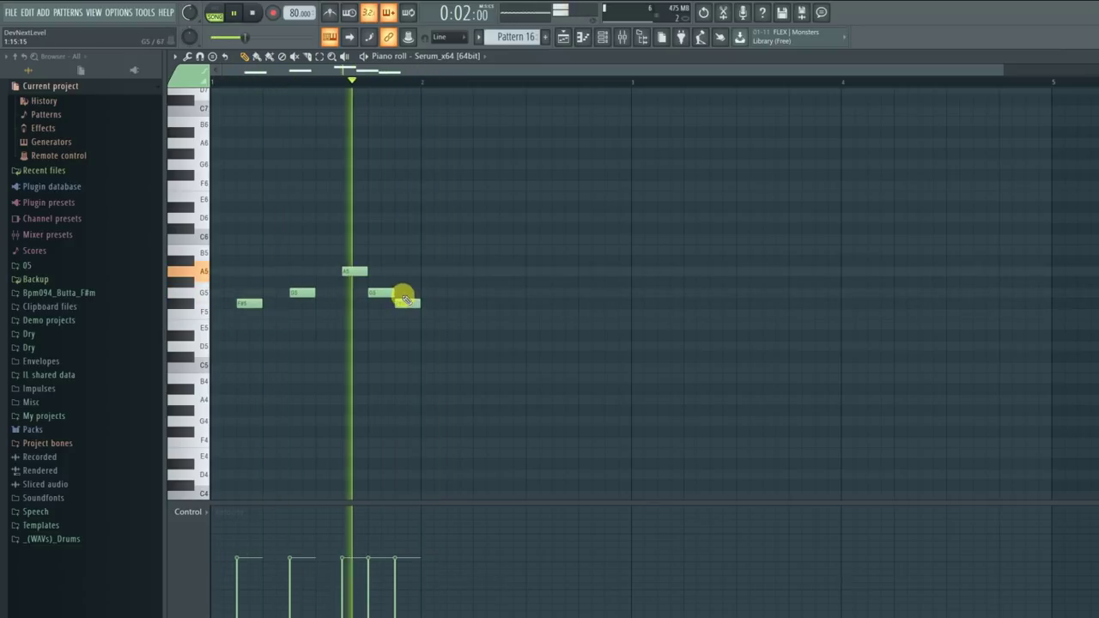
Step: Turn the last F#5 of bar 1 into a half-length E5 followed by a half-length F#5, and play it back
key(space)
drag(407, 301, 409, 322)
drag(431, 278, 407, 328)
key(space)
Step: Continue the melody in bar 2 with spaced F#5, G5 and A5 notes, and a B5 directly after the A5
ctrl+click(444, 243)
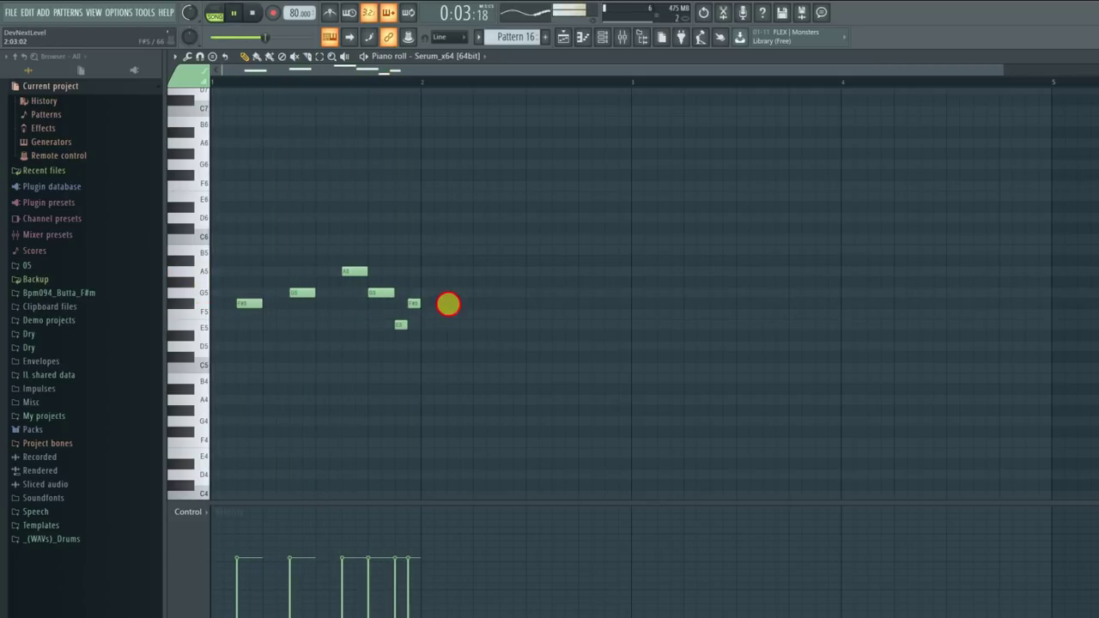
click(449, 304)
click(501, 283)
key(space)
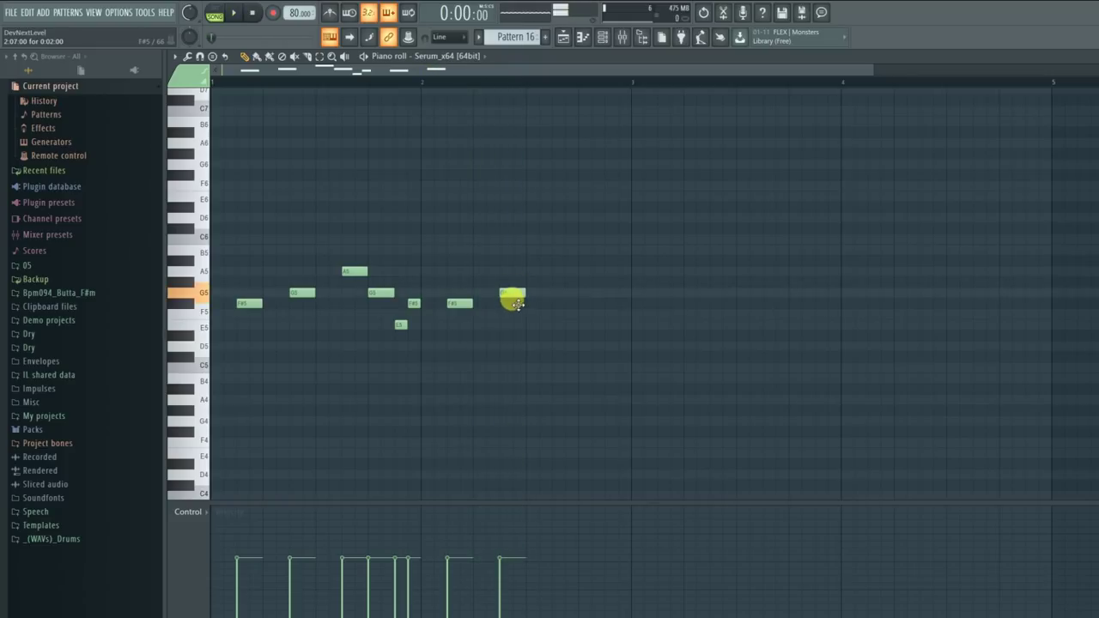
click(583, 250)
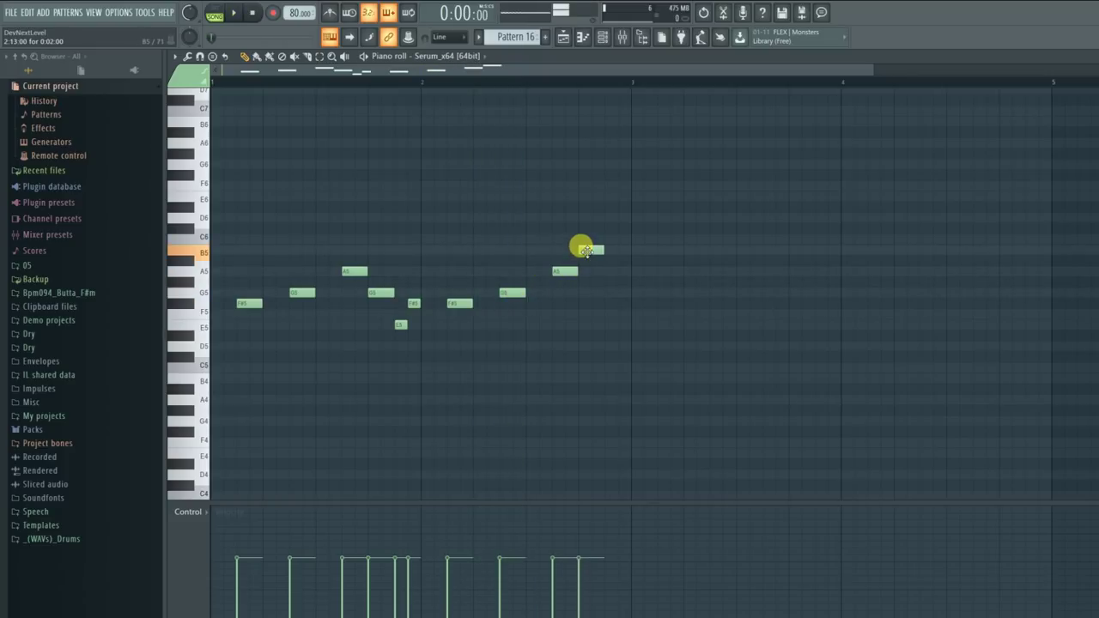
Step: Finish bar 2 with half-length G5 and F#5 notes after the B5, and play the melody
drag(606, 286, 614, 300)
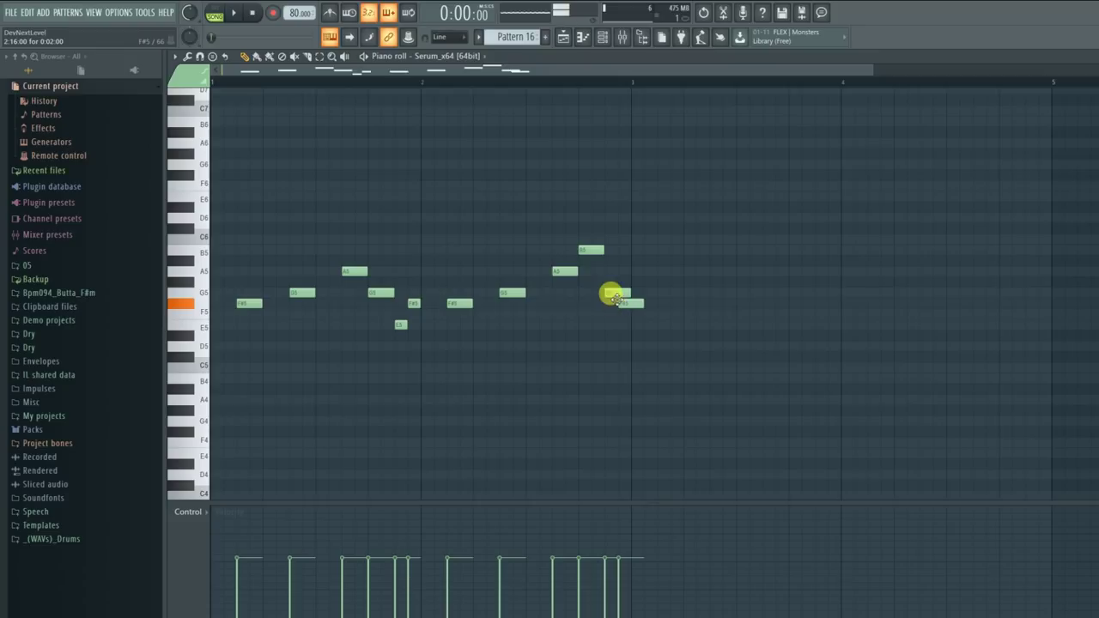
click(615, 298)
key(space)
mouse_move(625, 302)
mouse_down()
mouse_move(616, 299)
mouse_move(630, 308)
mouse_up()
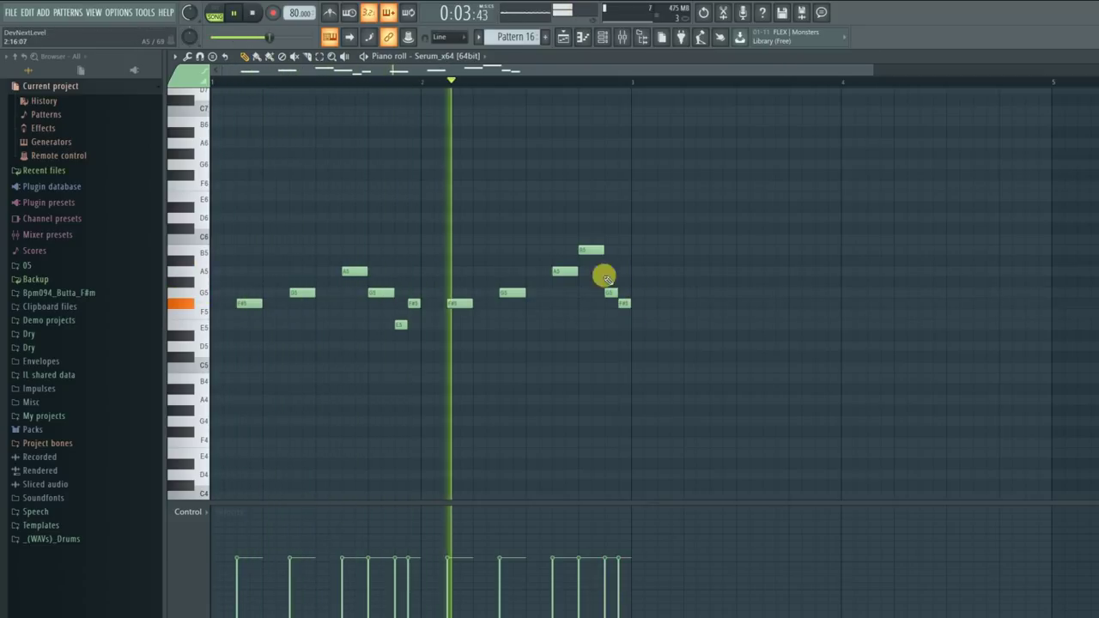
key(space)
Step: Set Serum's LFO 1 rate to 1/16, listen to the melody, and close the plugin
key(F6)
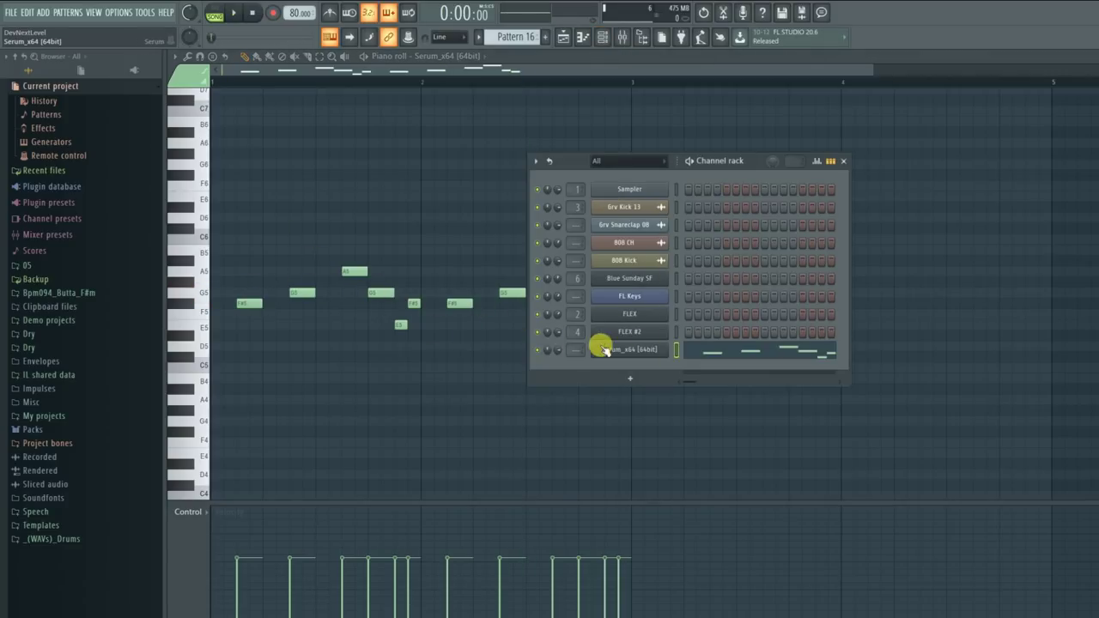
click(620, 351)
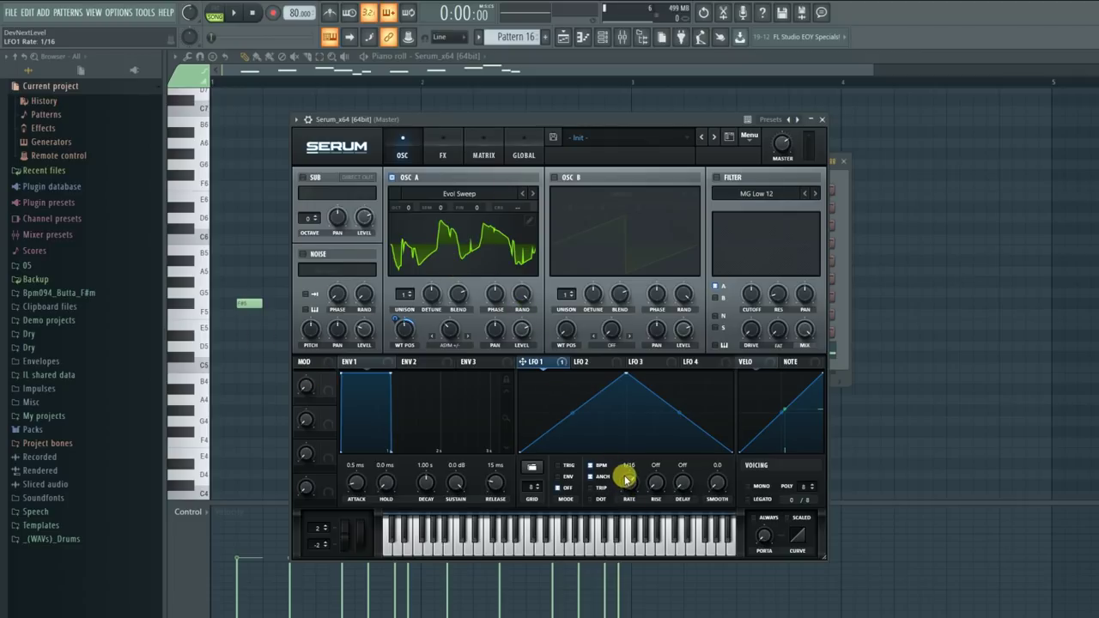
key(space)
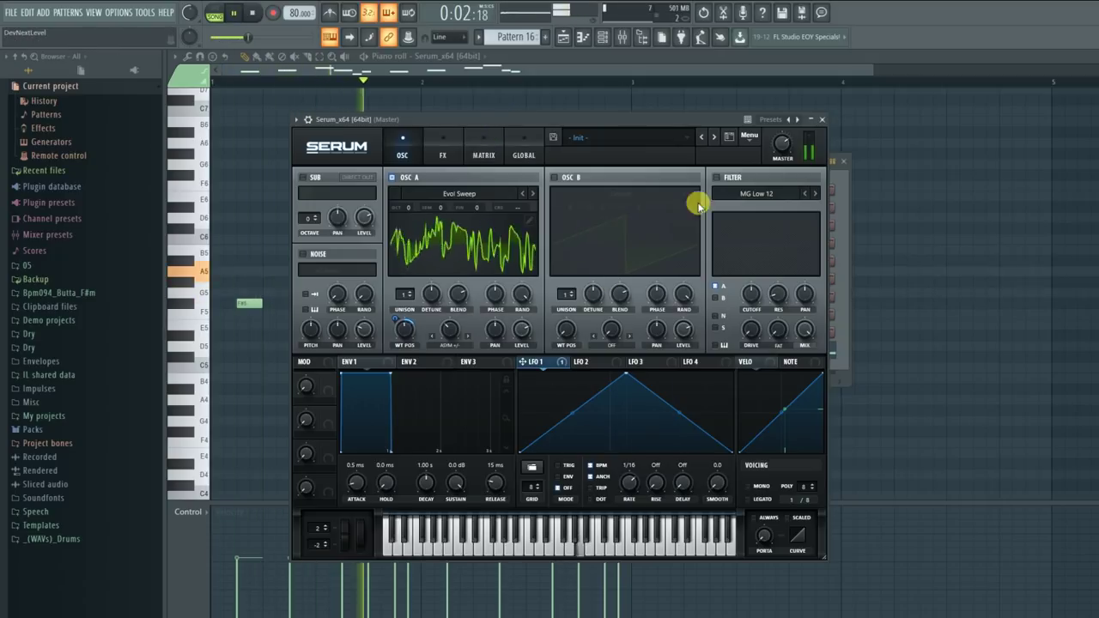
click(822, 120)
key(space)
Step: Transpose all notes of the Serum melody down three octaves while listening to the result
key(F6)
key(ctrl+a)
key(ctrl+Down)
key(ctrl+Down)
key(space)
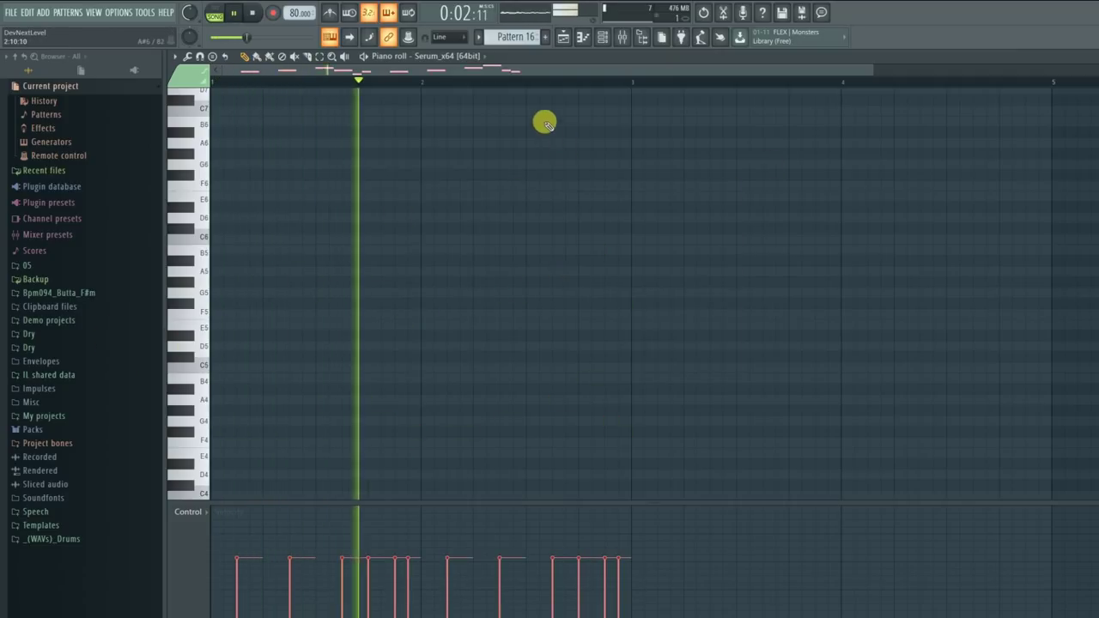
scroll(456, 329, down, 2)
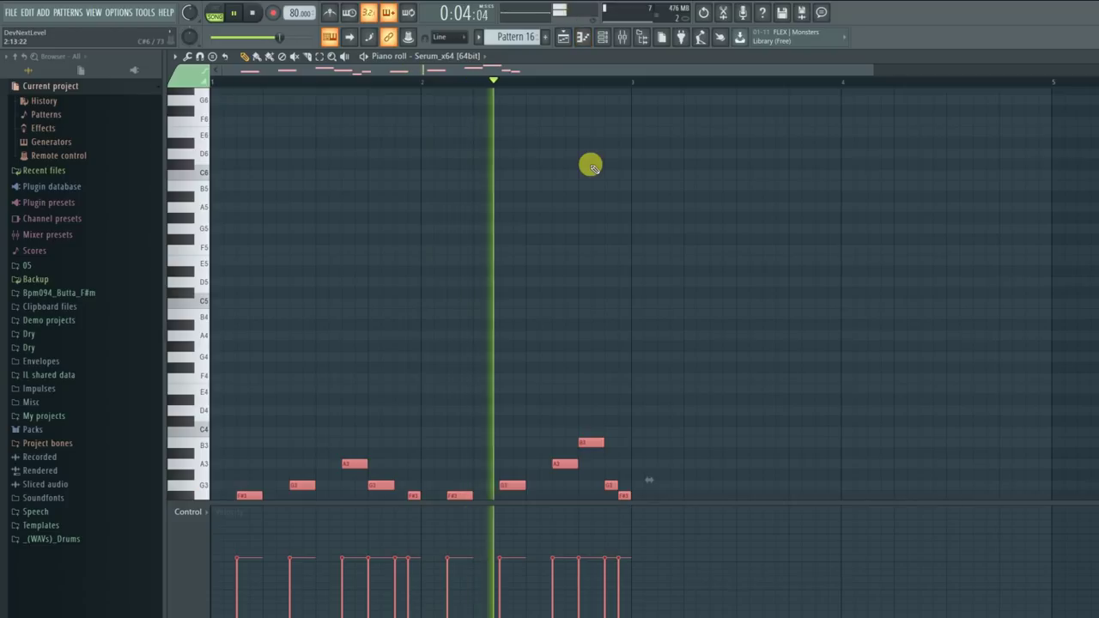
key(ctrl+Down)
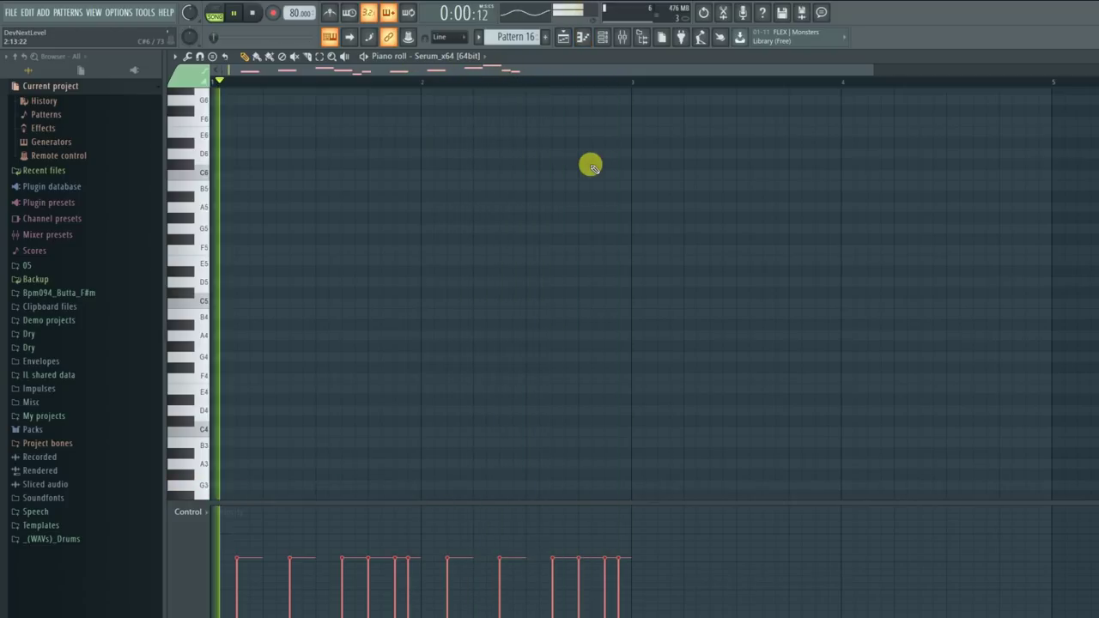
Step: Reopen Serum, enable its filter and choose the HP 12 filter type
click(602, 37)
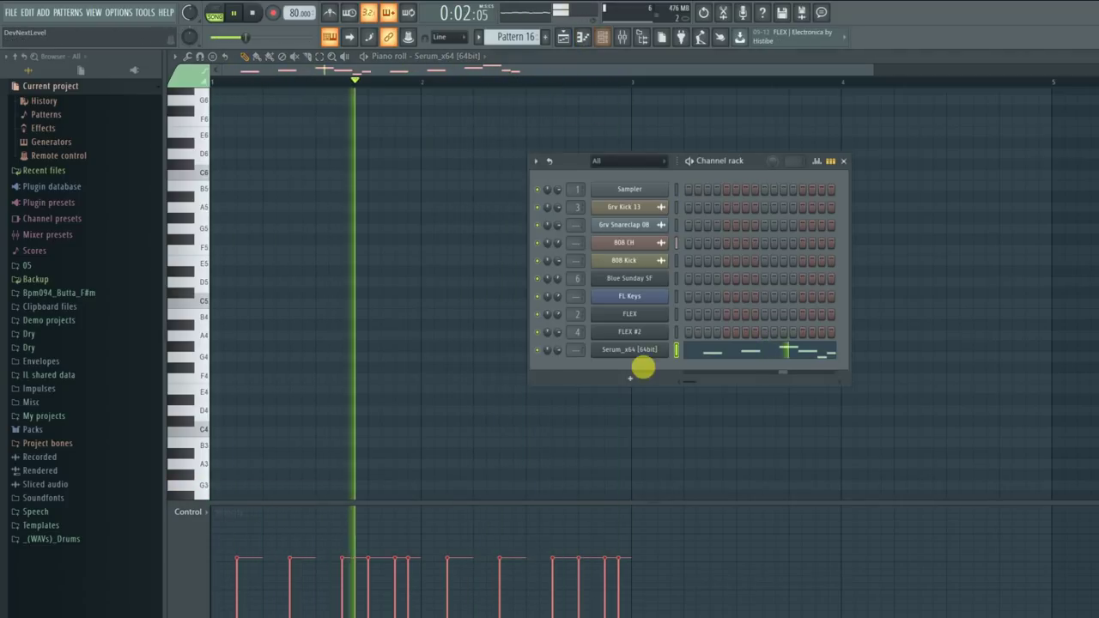
click(641, 350)
key(space)
click(716, 178)
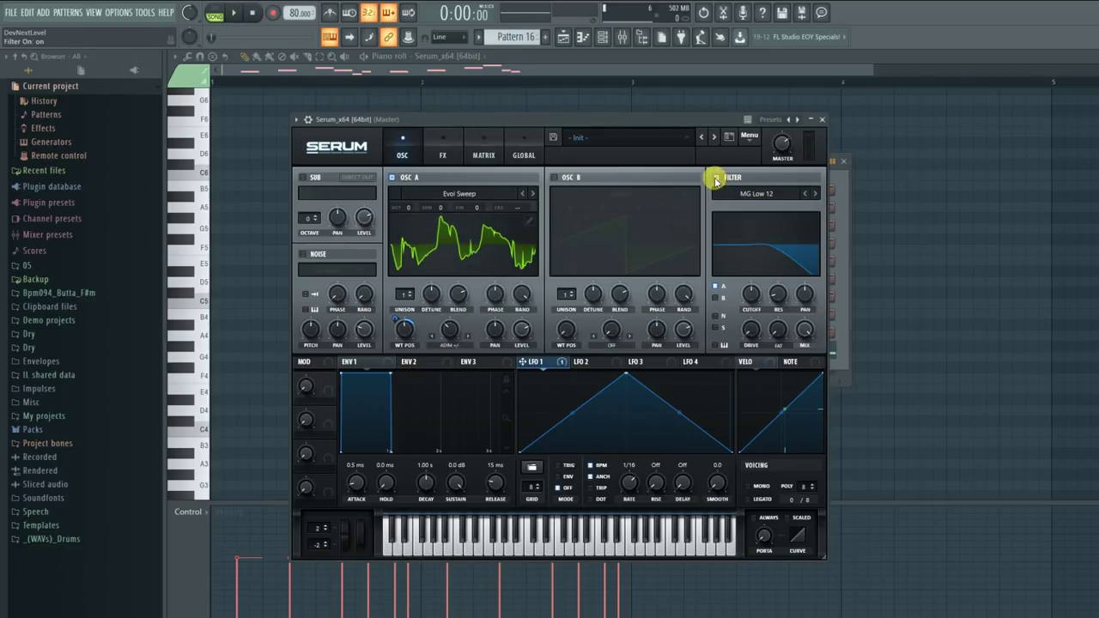
click(771, 195)
mouse_move(774, 222)
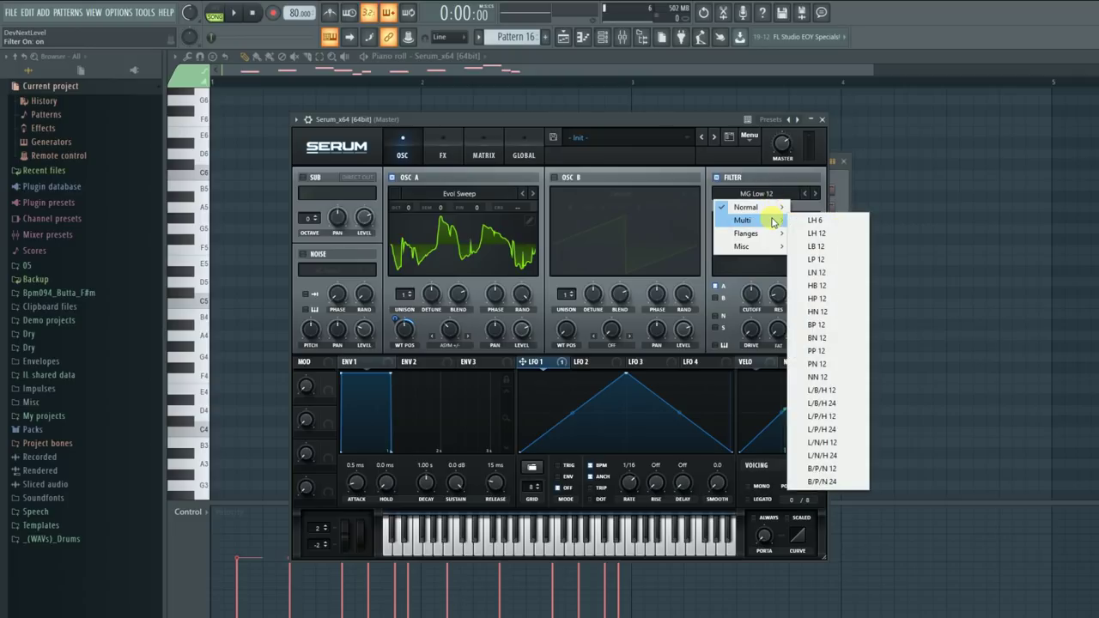
click(817, 298)
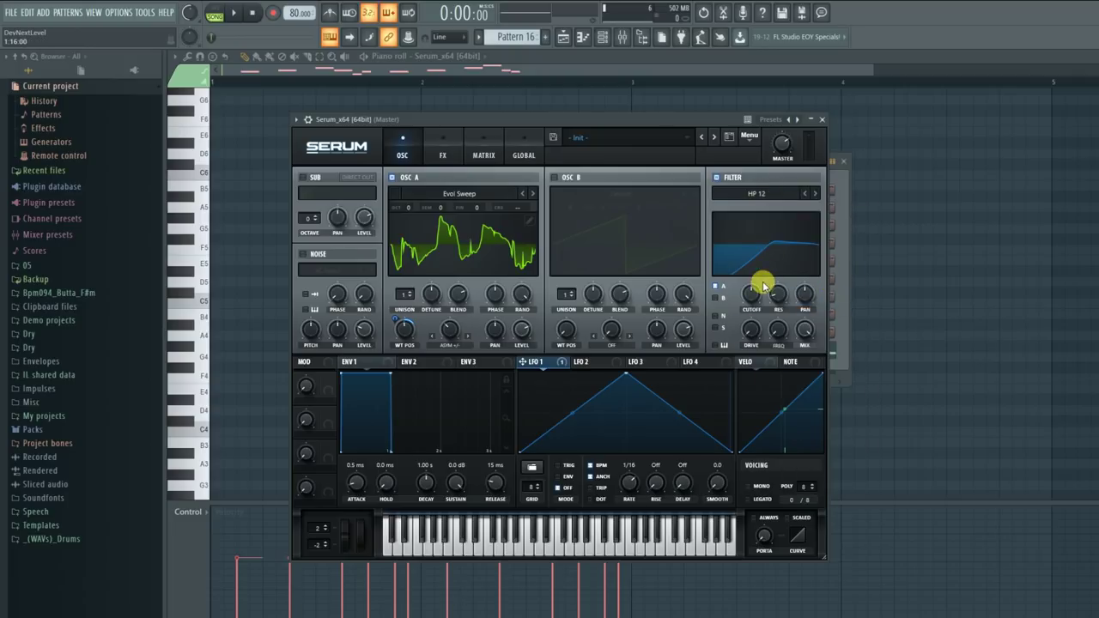
Step: Shift the Serum window slightly and lower the filter cutoff to 122 Hz during playback
drag(714, 126, 714, 130)
key(space)
drag(755, 300, 753, 318)
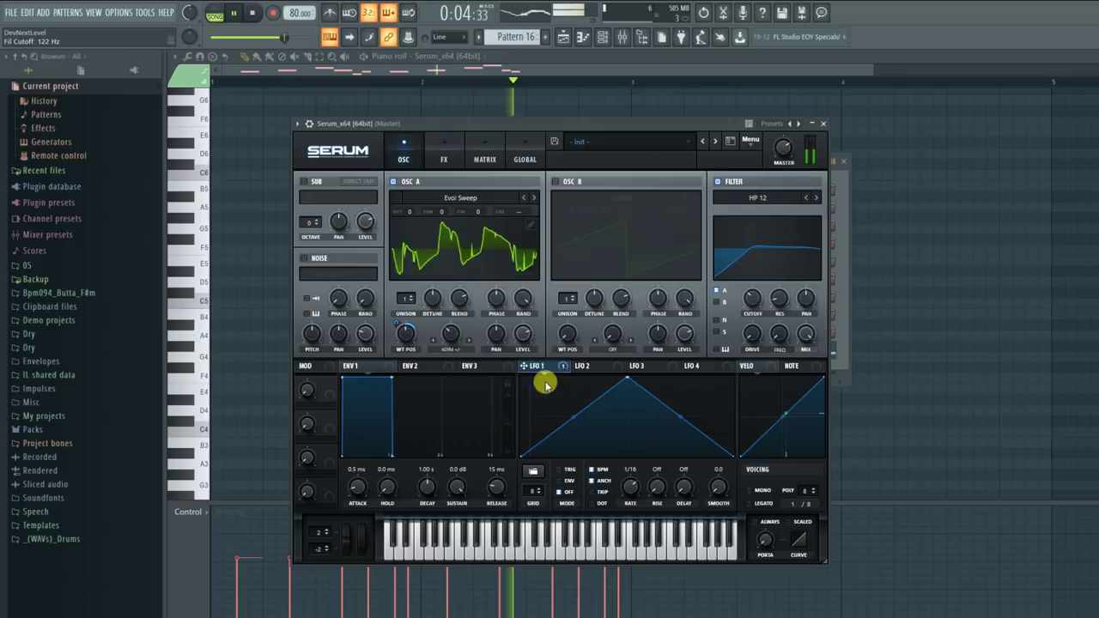
Step: Route LFO 1 to the filter cutoff with an amount of 25 and to OSC A's warp, setting the warp to -43%
drag(665, 292, 748, 295)
mouse_move(742, 289)
mouse_down()
mouse_move(743, 318)
mouse_move(750, 307)
mouse_up()
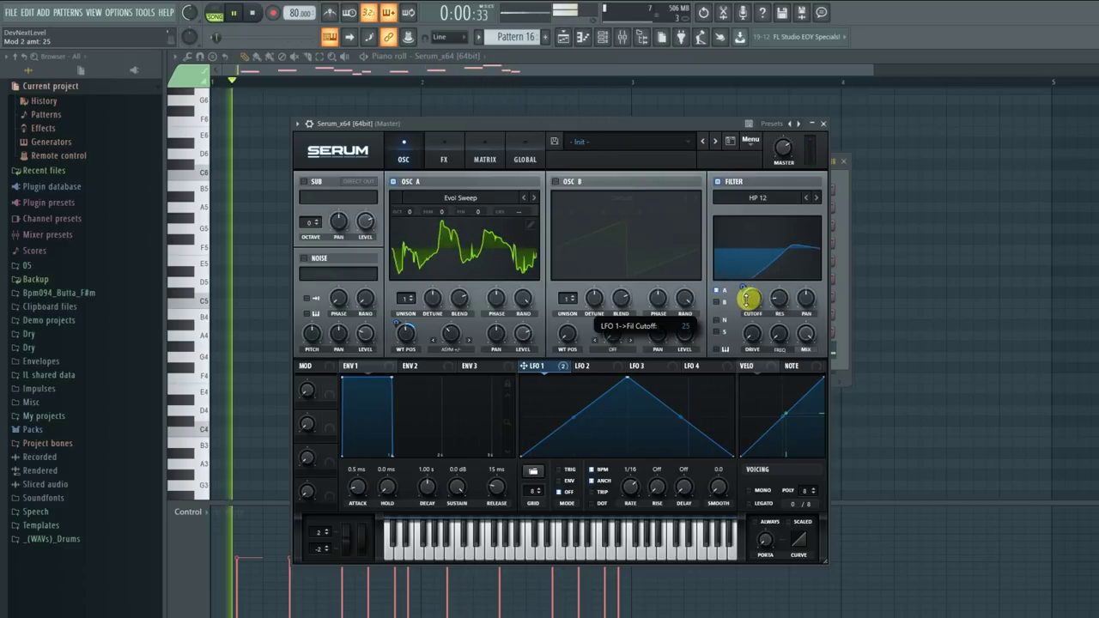
mouse_move(455, 335)
mouse_down()
mouse_move(458, 311)
mouse_move(444, 312)
mouse_move(450, 338)
mouse_up()
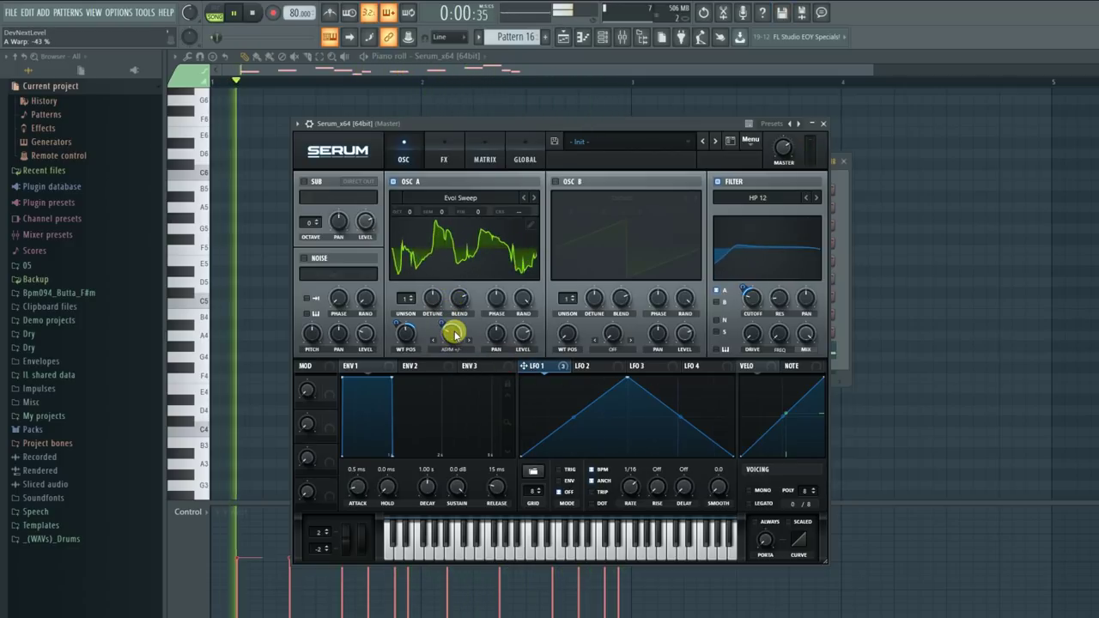
Step: Set OSC A's warp to -40%, enable Hyper/Dimension with the Hyper mix at 57%, and close Serum
mouse_move(445, 327)
mouse_down()
mouse_move(444, 357)
mouse_move(452, 317)
mouse_move(444, 348)
mouse_move(451, 329)
mouse_up()
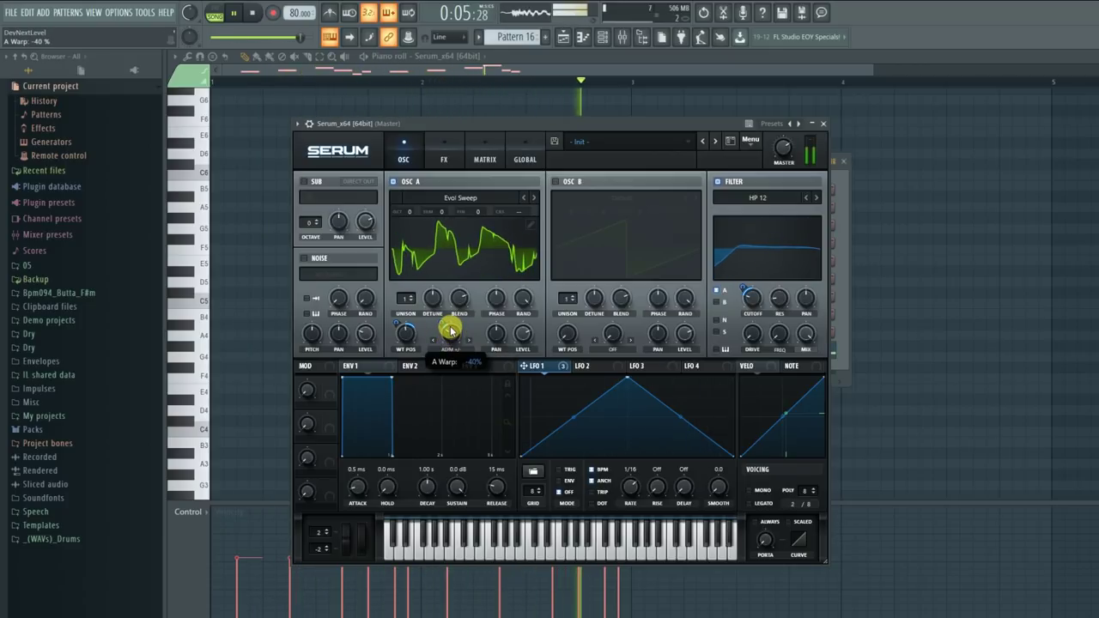
click(444, 153)
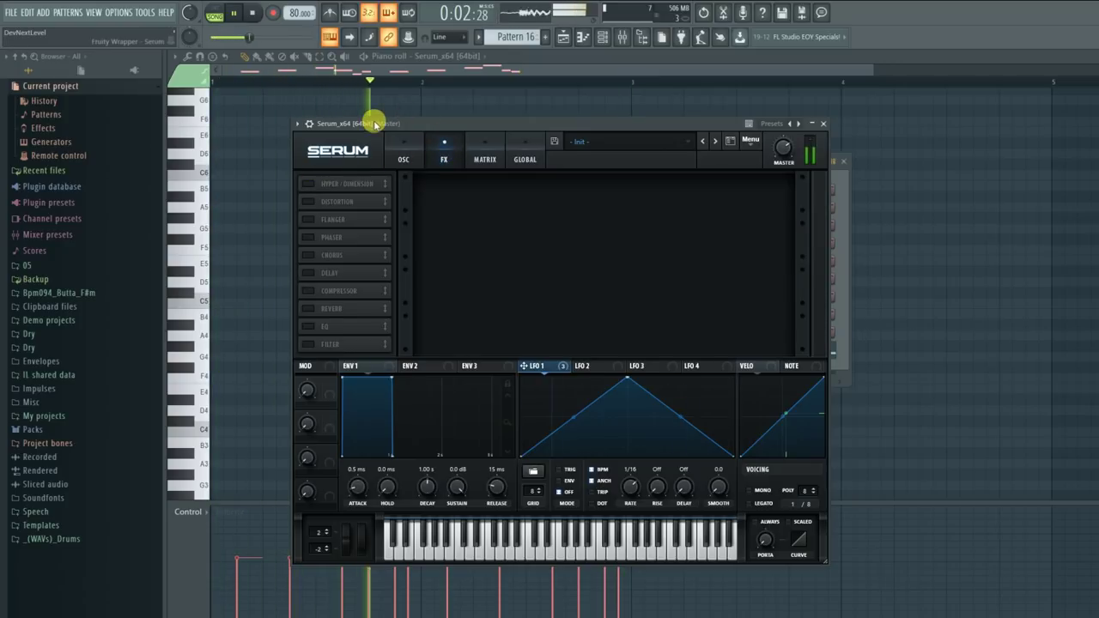
drag(375, 123, 378, 126)
key(space)
click(314, 187)
drag(731, 190, 741, 201)
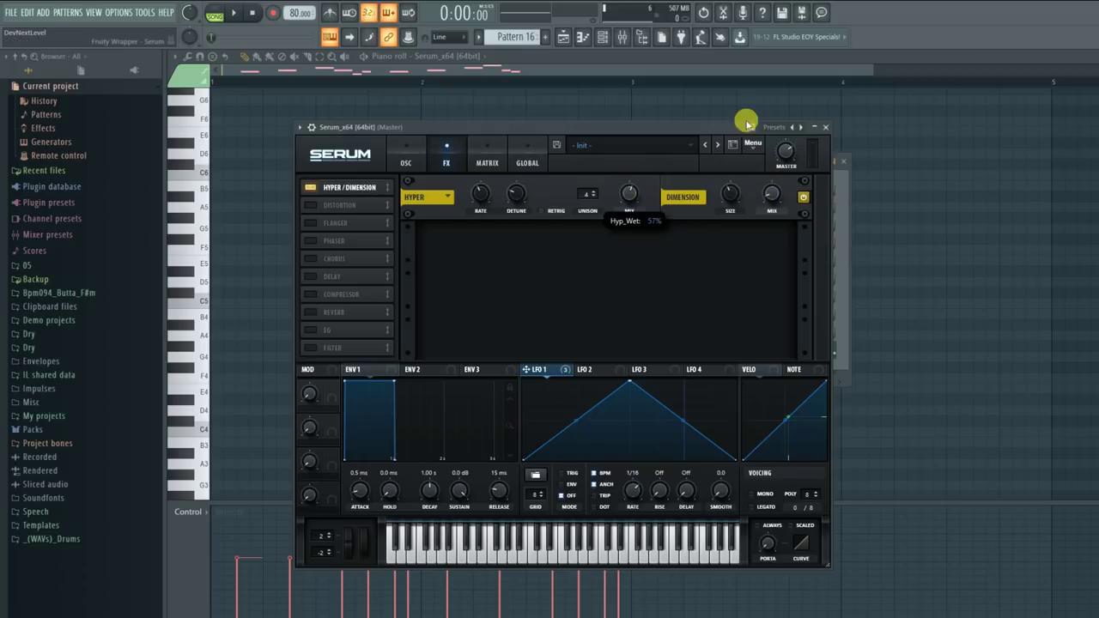
click(827, 128)
key(space)
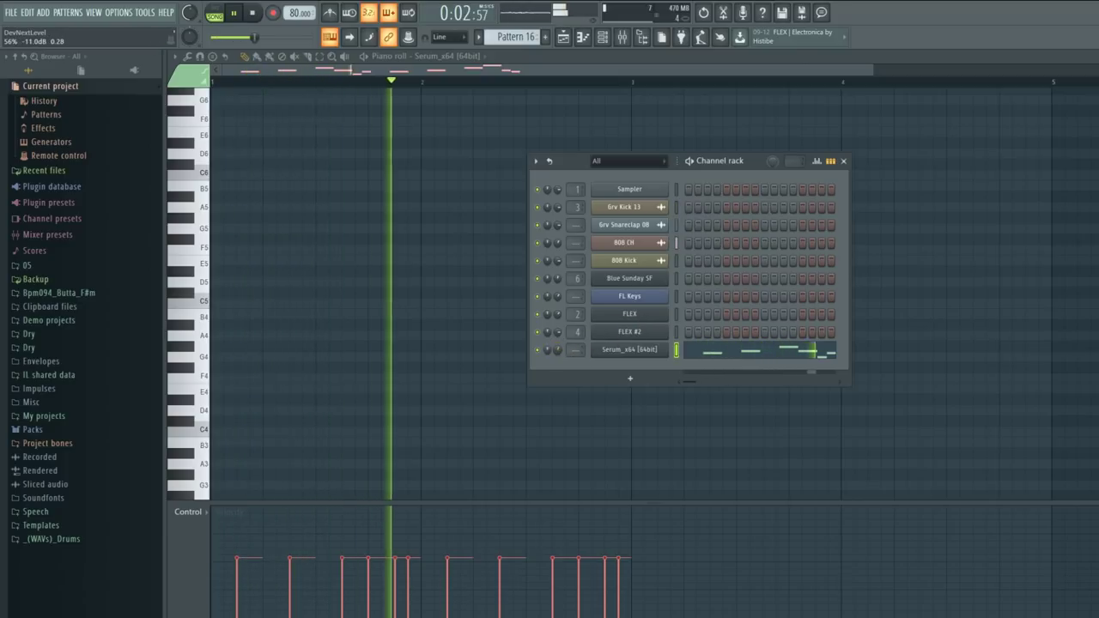
Step: Return to the playlist, solo track 7 with the Pattern 5 clip and audition it
click(563, 36)
key(space)
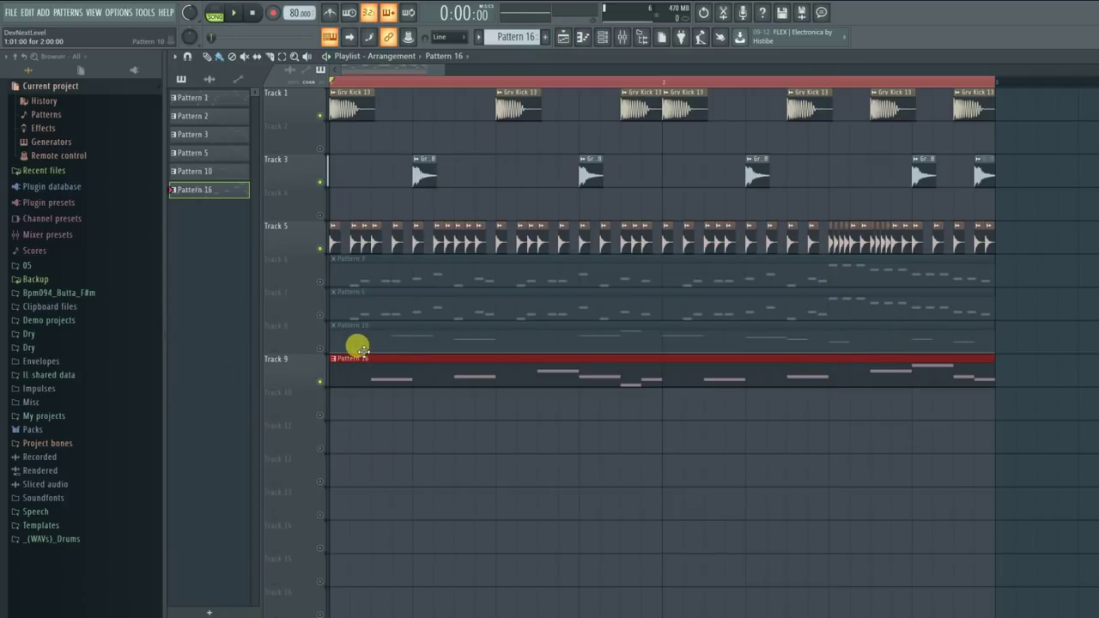
click(319, 316)
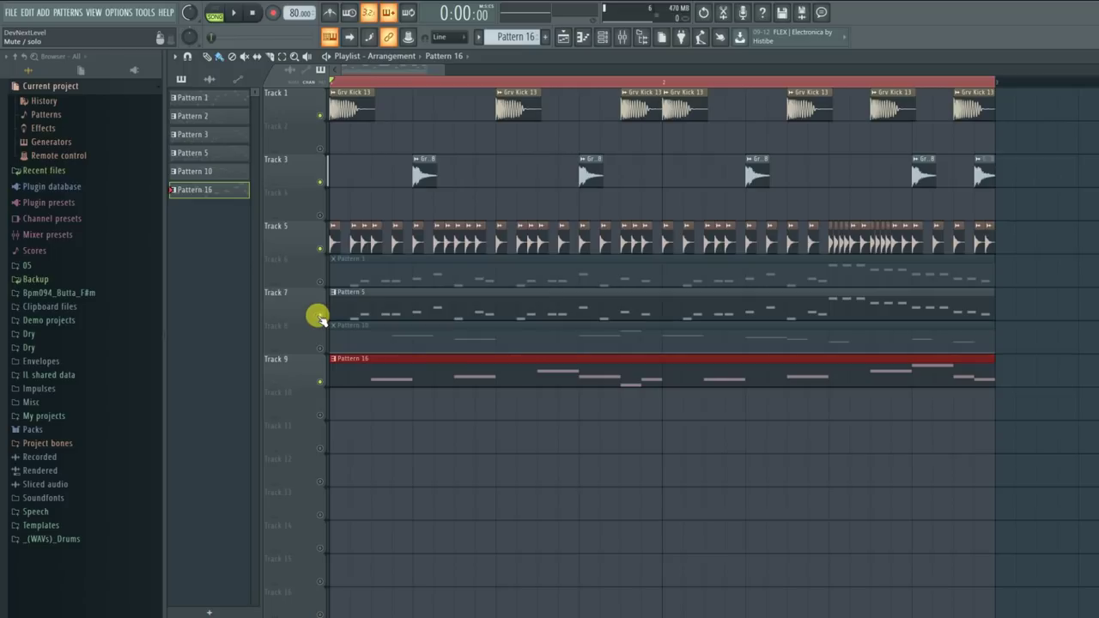
right_click(319, 316)
key(space)
key(space)
Step: Clear all the Blue Sunday SF notes from Pattern 5 in the piano roll
double_click(346, 309)
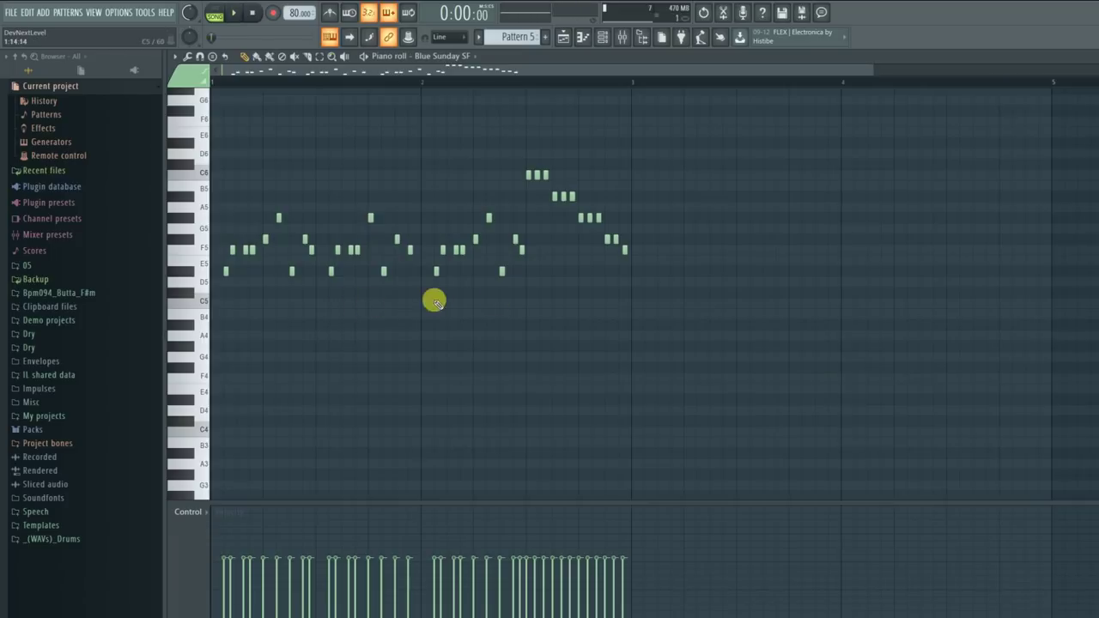
key(ctrl+a)
key(ctrl+x)
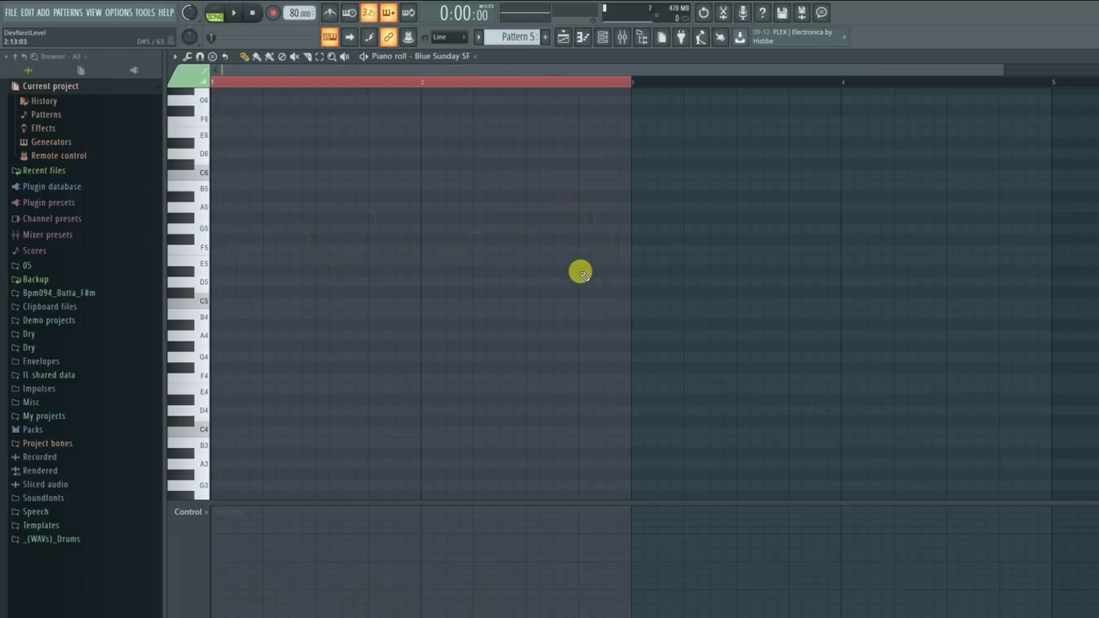
Step: Unmute tracks 1, 3, 5 and 9 in the playlist alongside track 7 and listen to the beat
click(564, 37)
click(321, 117)
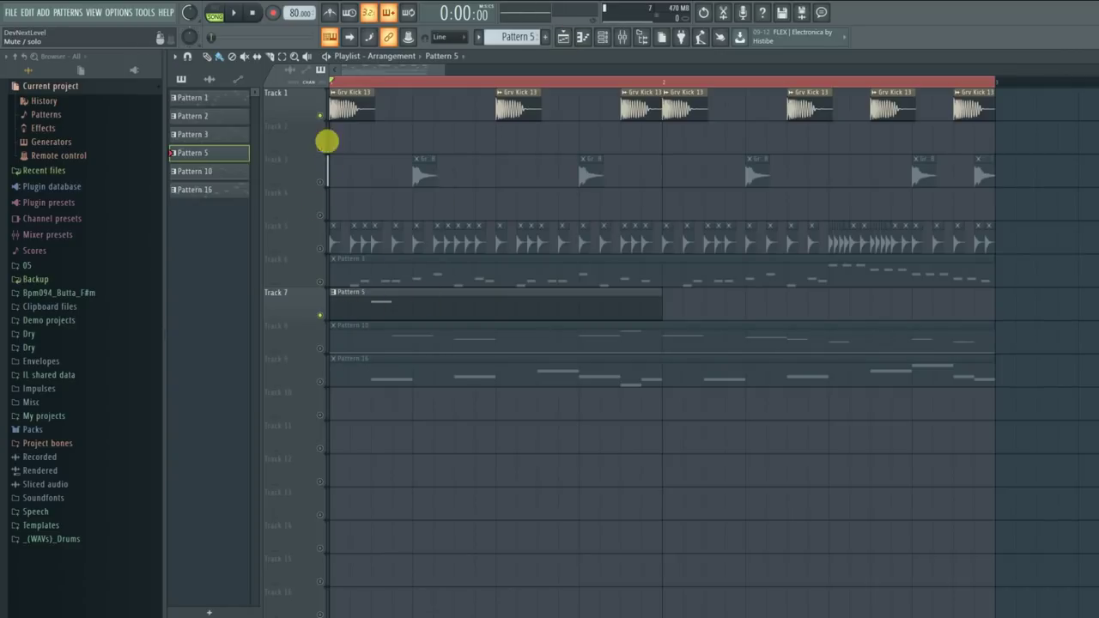
click(320, 183)
click(320, 248)
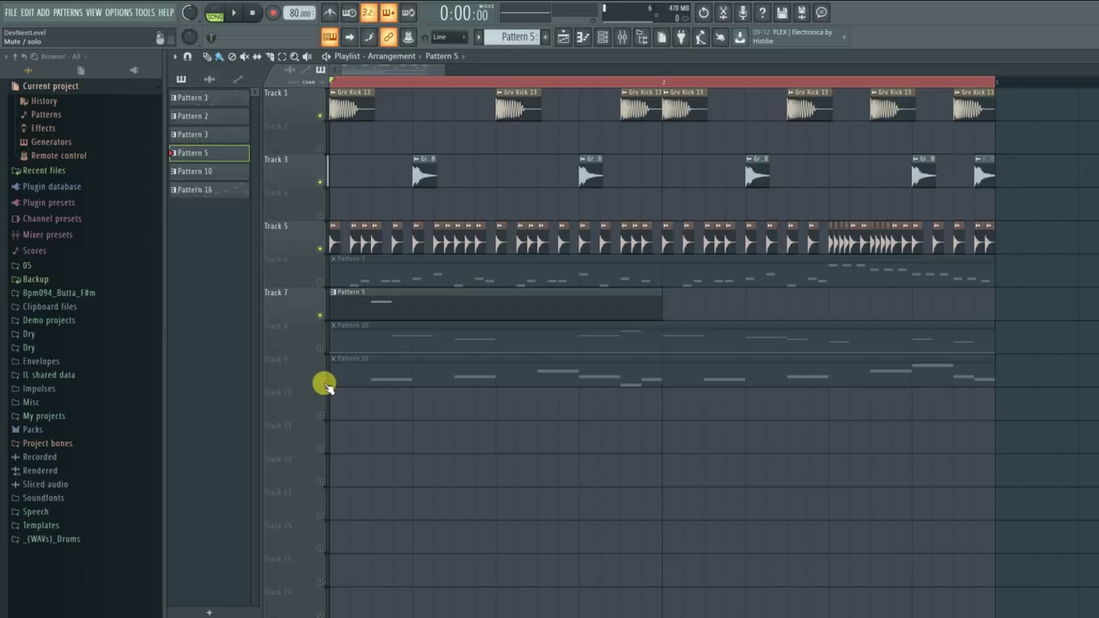
click(323, 383)
key(space)
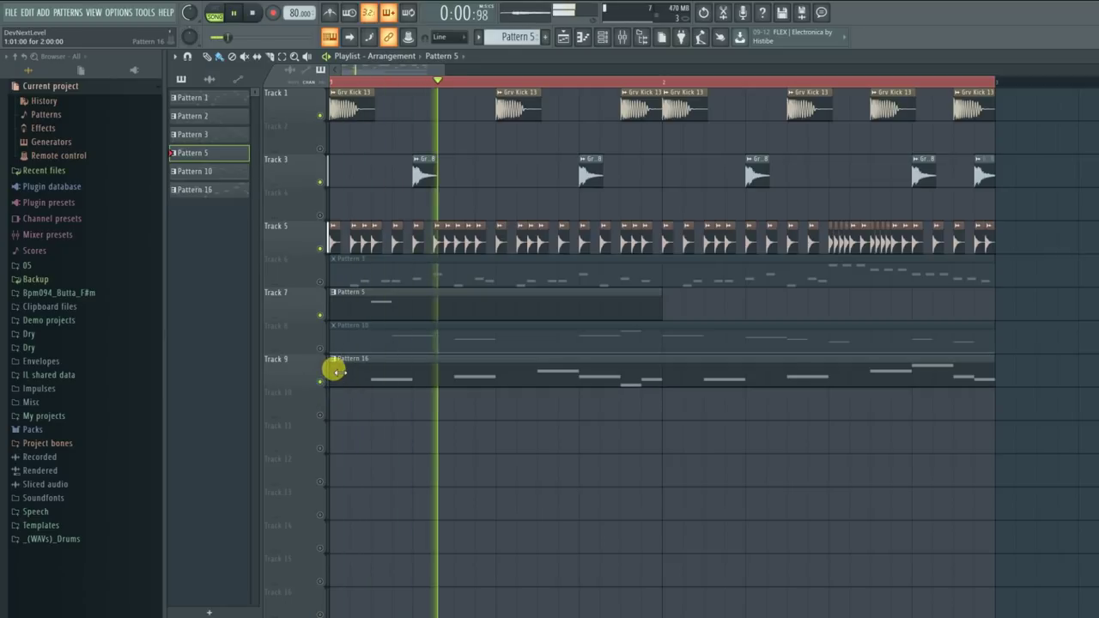
key(space)
Step: Move the Blue Sunday SF note in Pattern 5 to F#4 at the start of bar 1 and make it two beats long
double_click(359, 311)
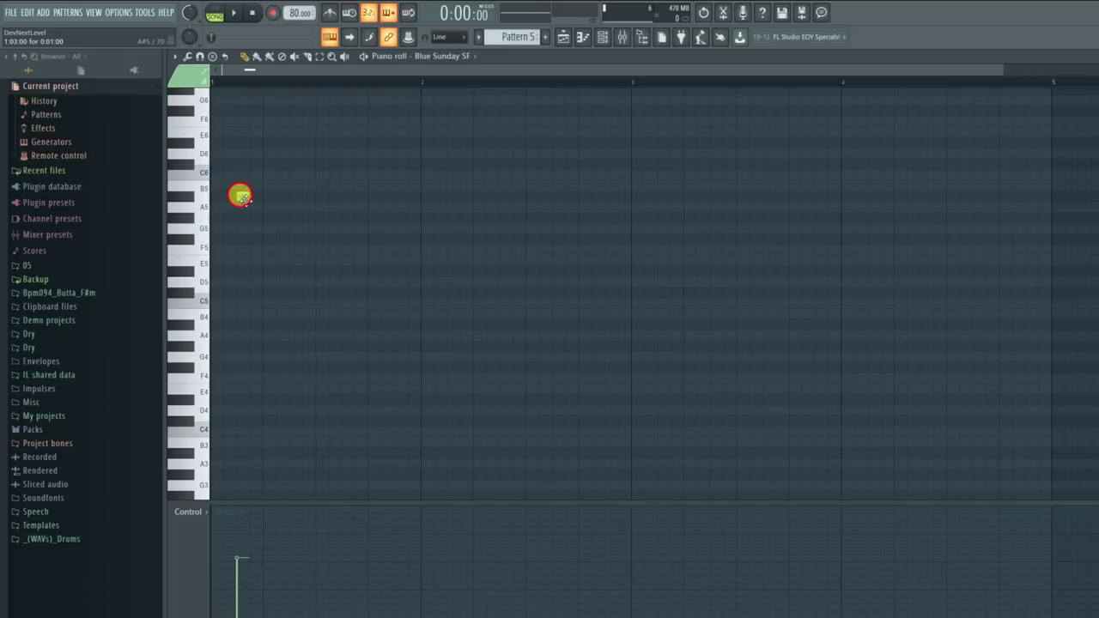
scroll(244, 247, up, 3)
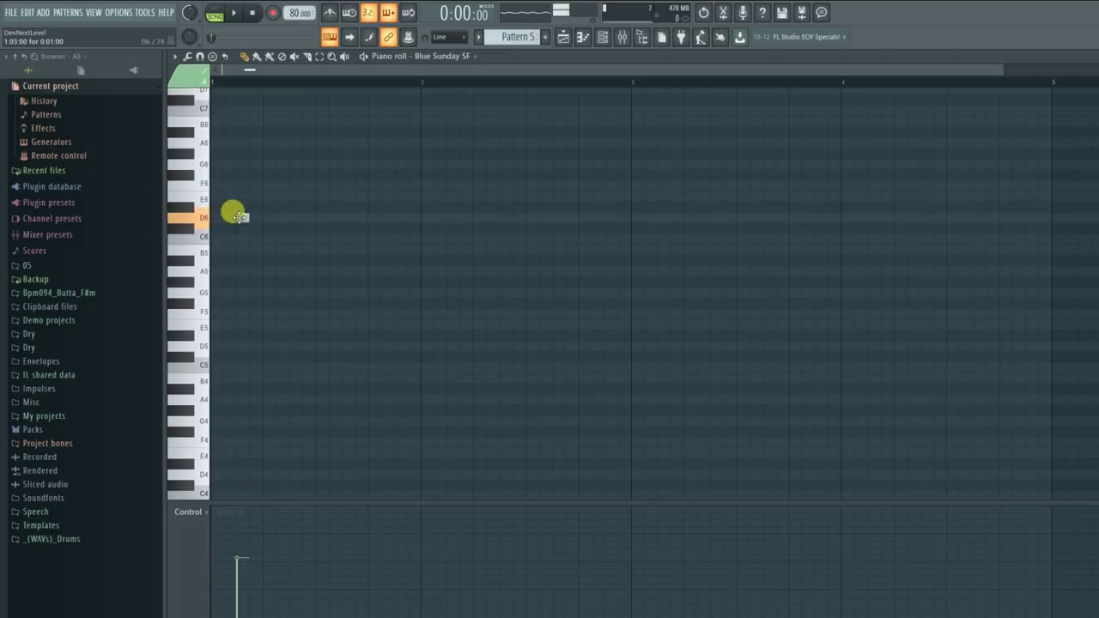
drag(232, 176, 215, 177)
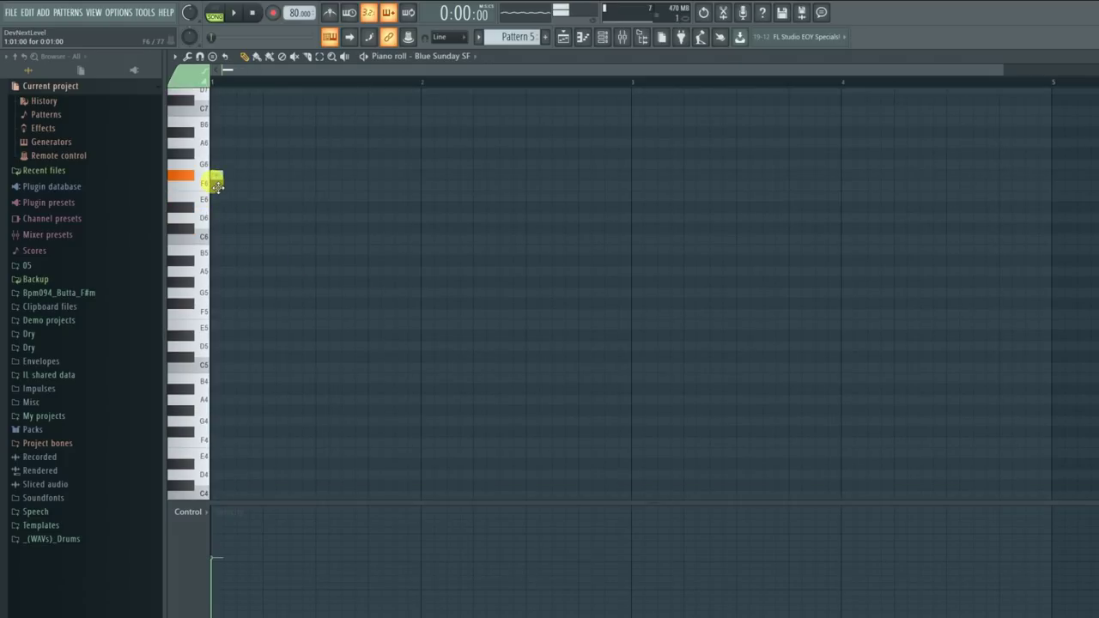
drag(210, 216, 302, 445)
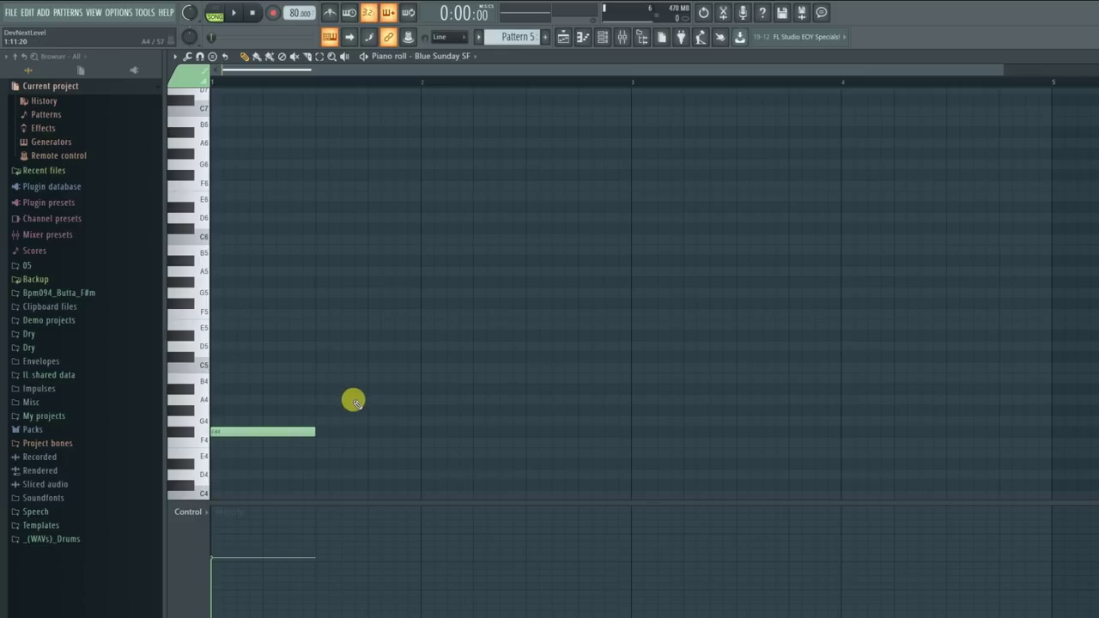
Step: Audition the F#4 note against the drums and shorten it to half a beat
key(space)
key(space)
key(space)
click(310, 432)
key(space)
key(space)
key(space)
drag(314, 434, 237, 438)
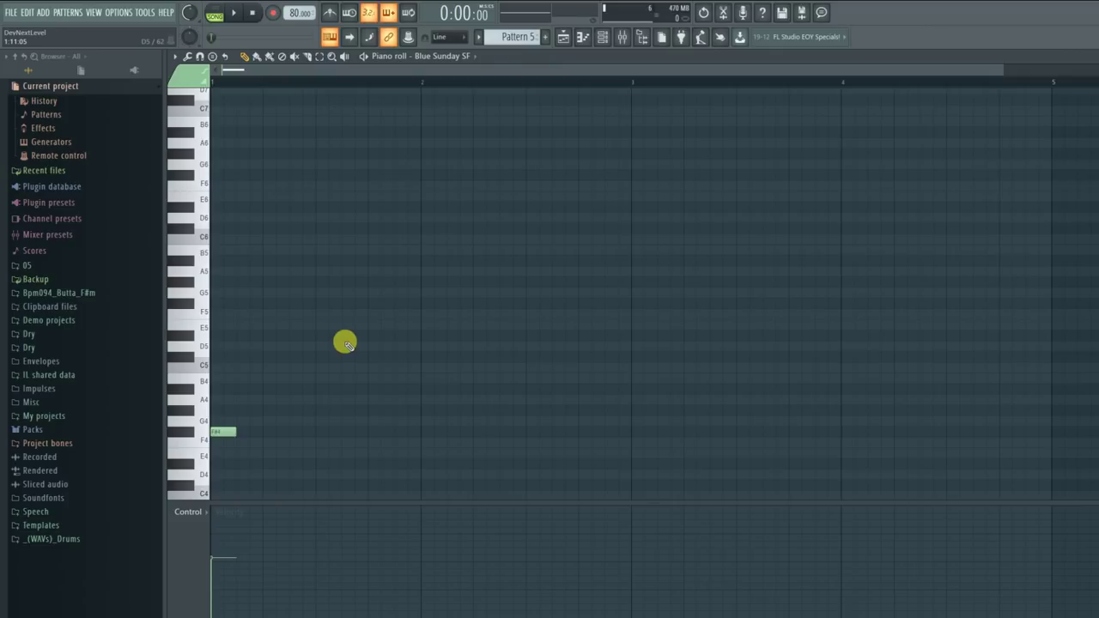
Step: Add half-beat F#4 notes at steps 9 and 15 of bar 1, playing the beat to find their positions
key(space)
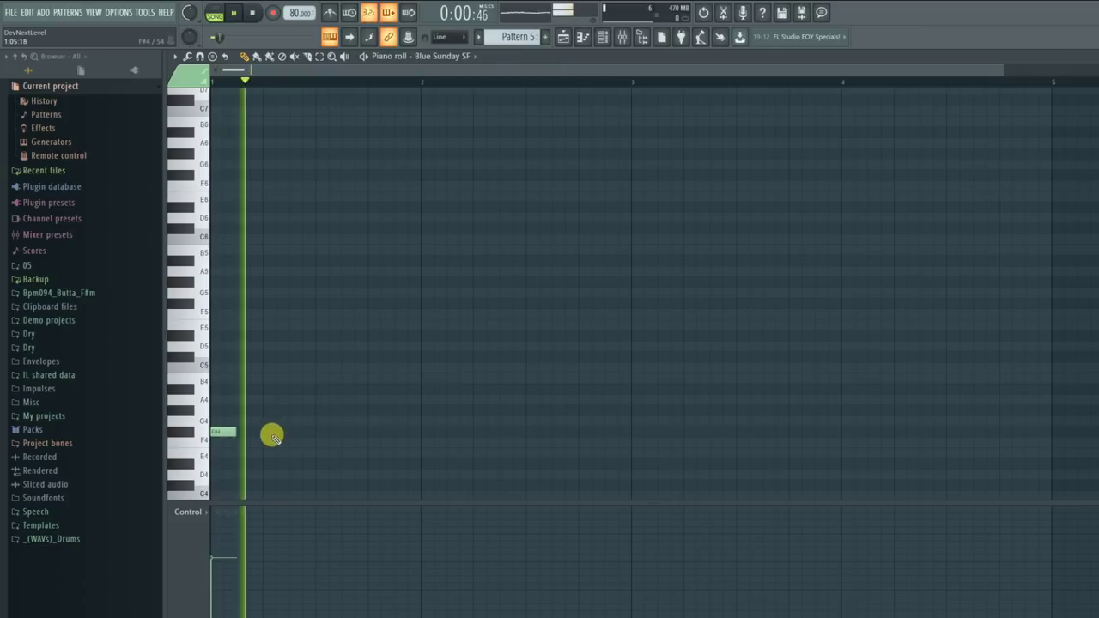
key(space)
key(space)
key(space)
key(space)
click(319, 429)
key(space)
key(space)
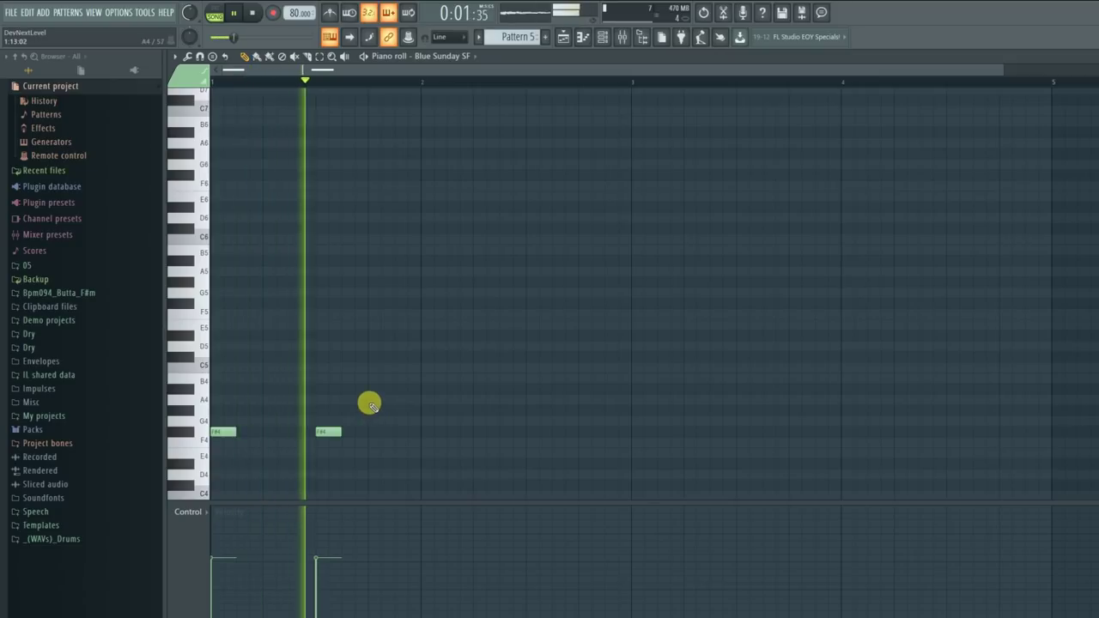
key(space)
key(space)
click(395, 431)
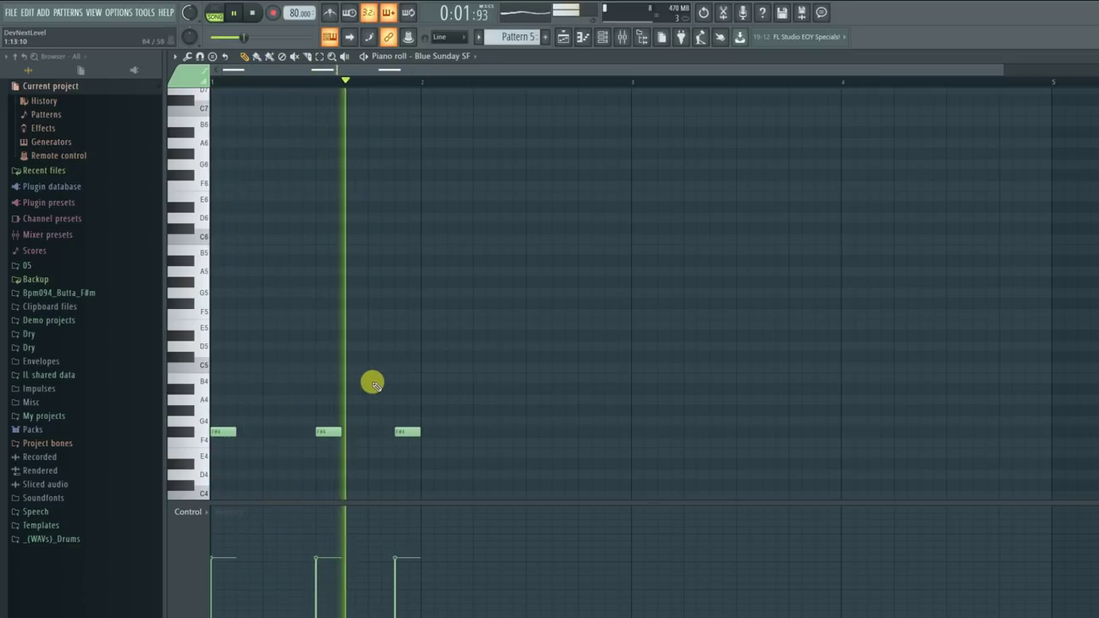
key(space)
key(space)
key(space)
Step: Add a one-step F#6 slide note at the start of bar 1 and lengthen the first F#4 note to one beat
click(220, 325)
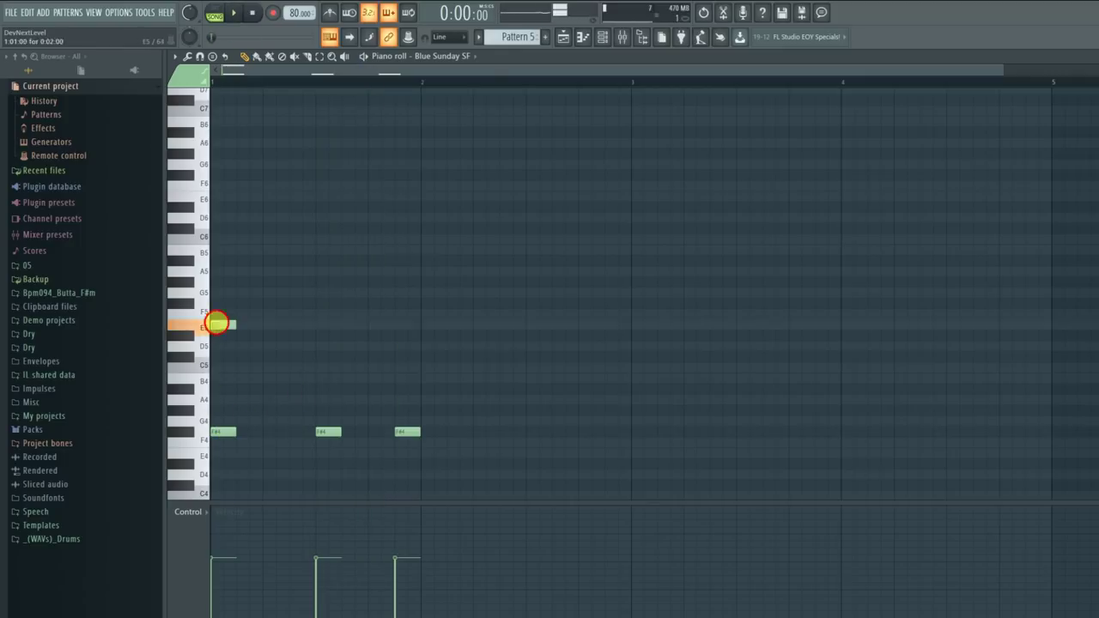
right_click(226, 327)
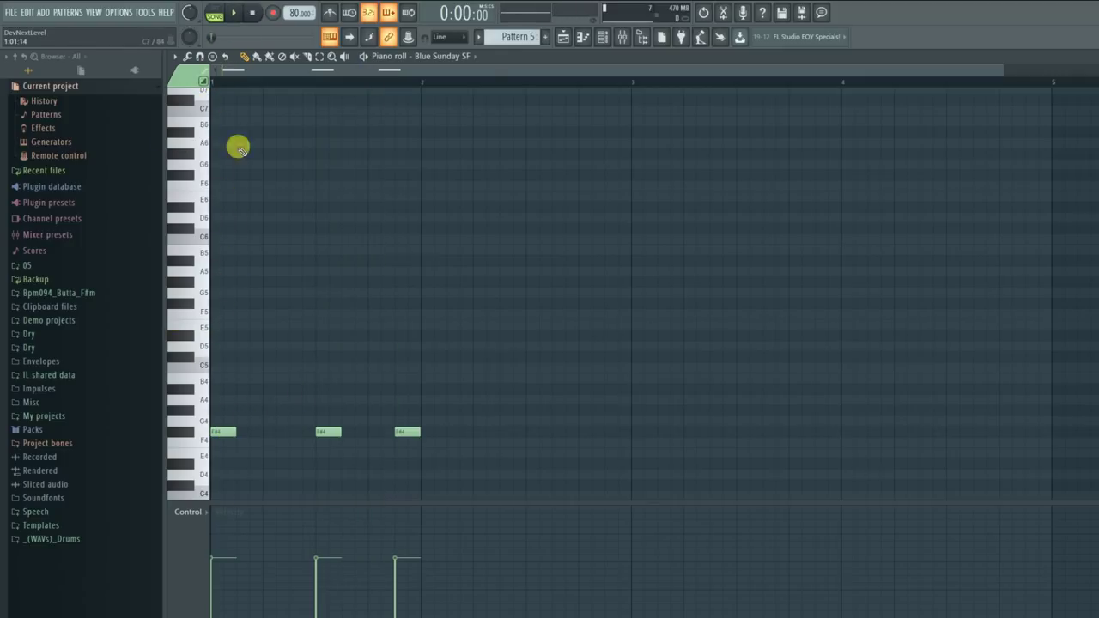
click(225, 240)
drag(222, 253, 225, 183)
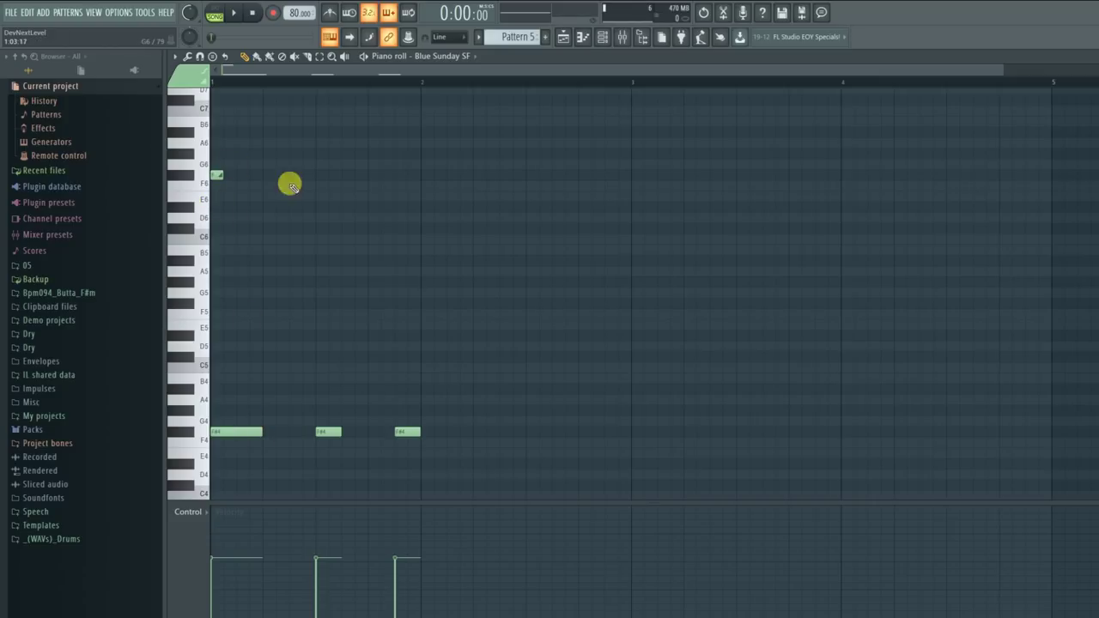
key(space)
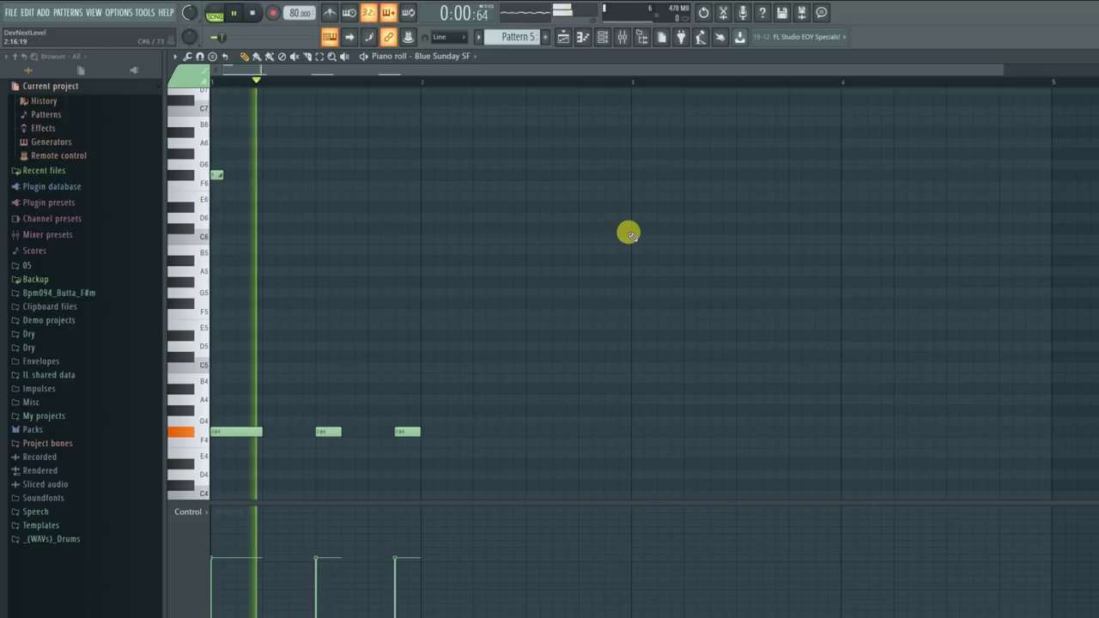
key(space)
Step: Add a one-step C#6 slide note at step 4 over the first F#4 note and audition it
drag(247, 206, 252, 234)
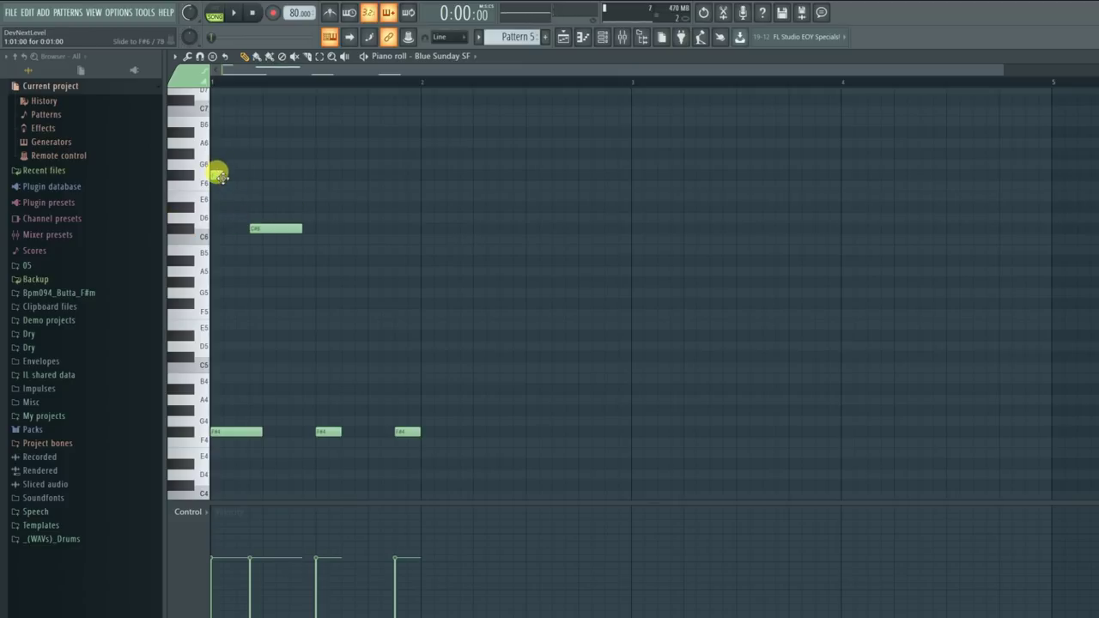
right_click(251, 229)
click(250, 229)
key(space)
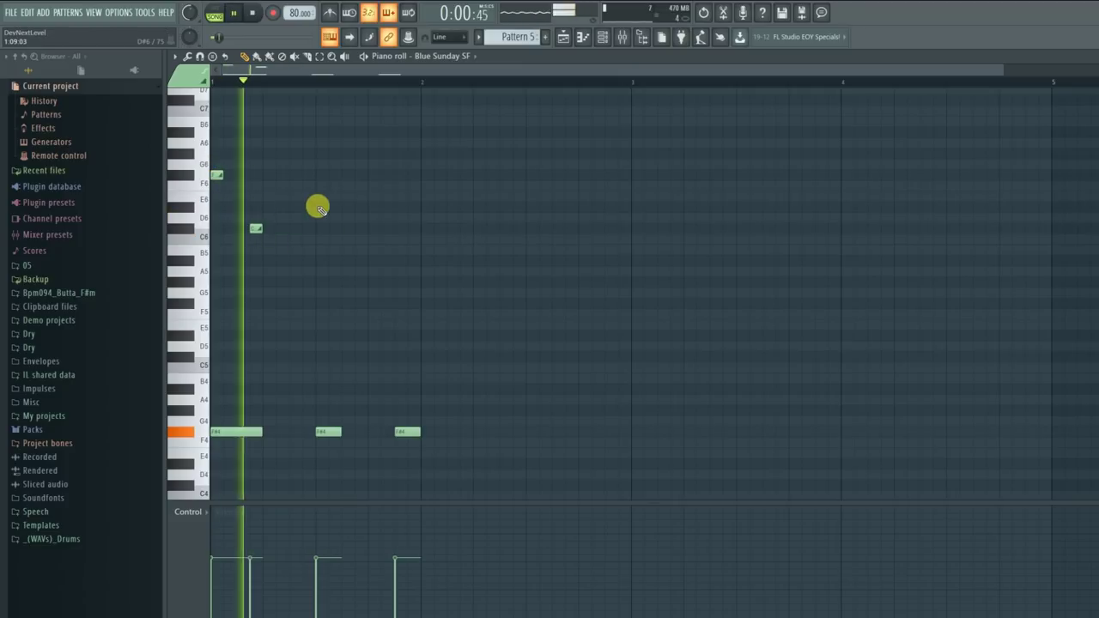
key(space)
Step: Add one-step slide notes G6 at step 9 and A6 at step 12, extending the second F#4 note to one beat
drag(318, 206, 321, 163)
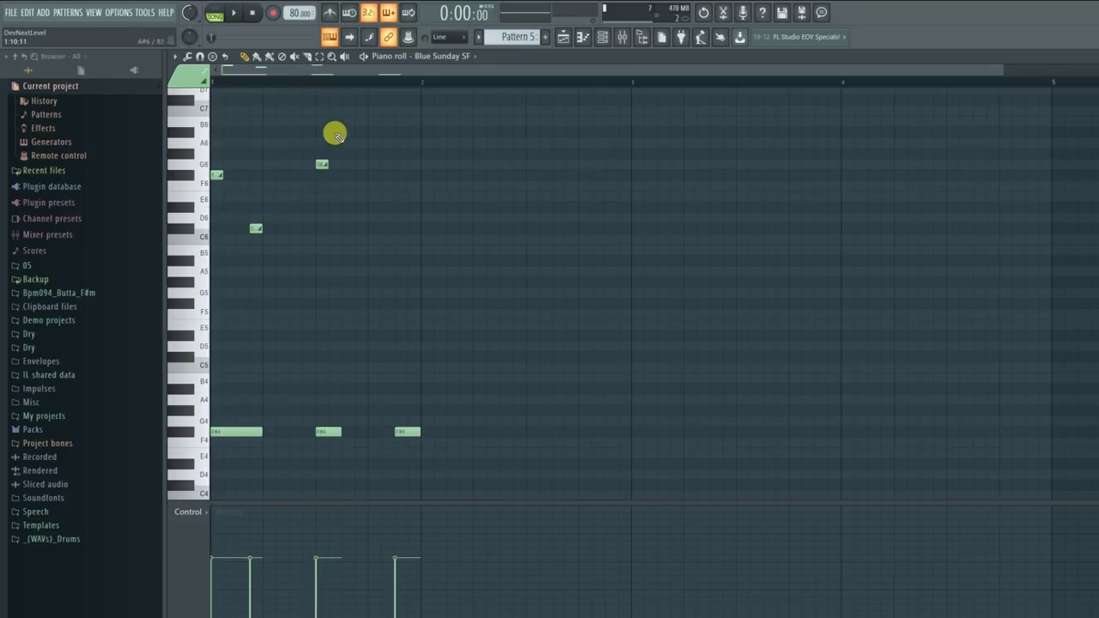
drag(339, 432, 365, 433)
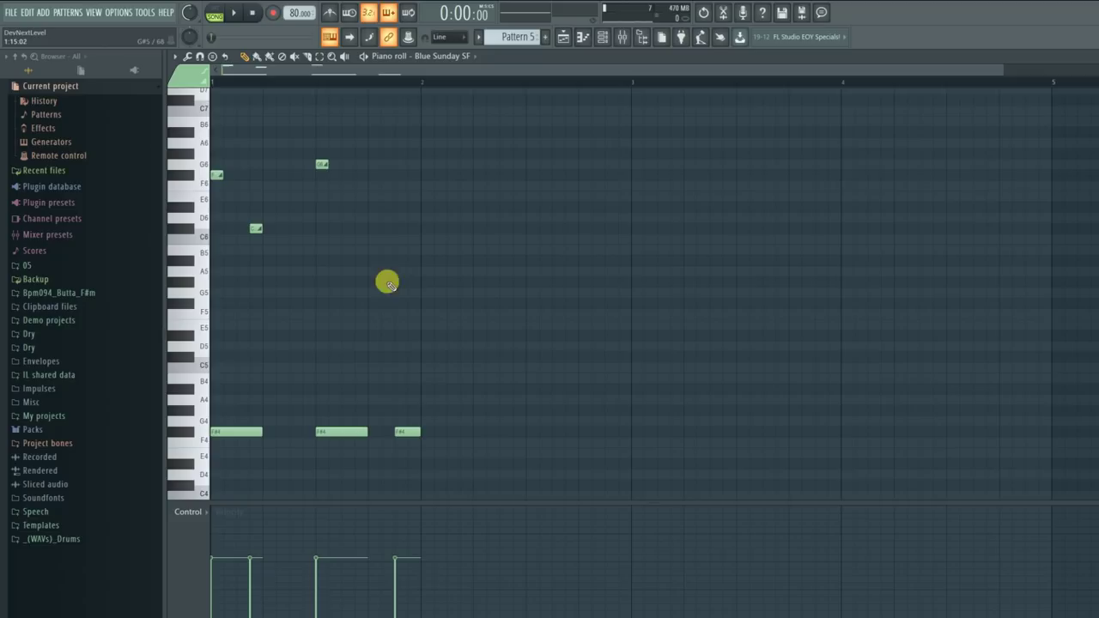
click(322, 165)
click(361, 141)
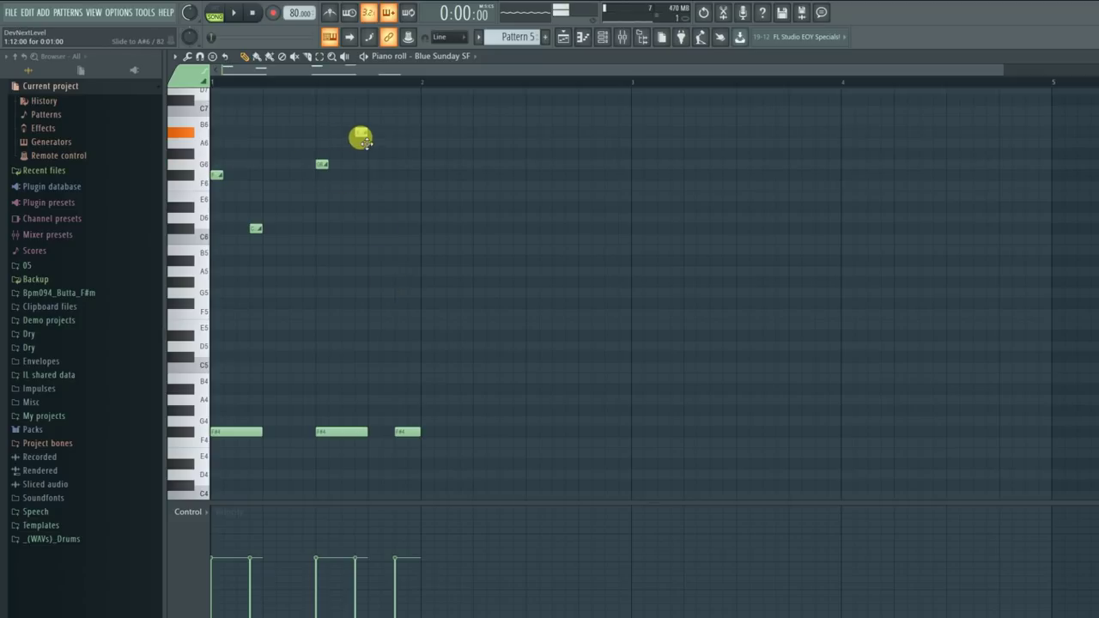
key(space)
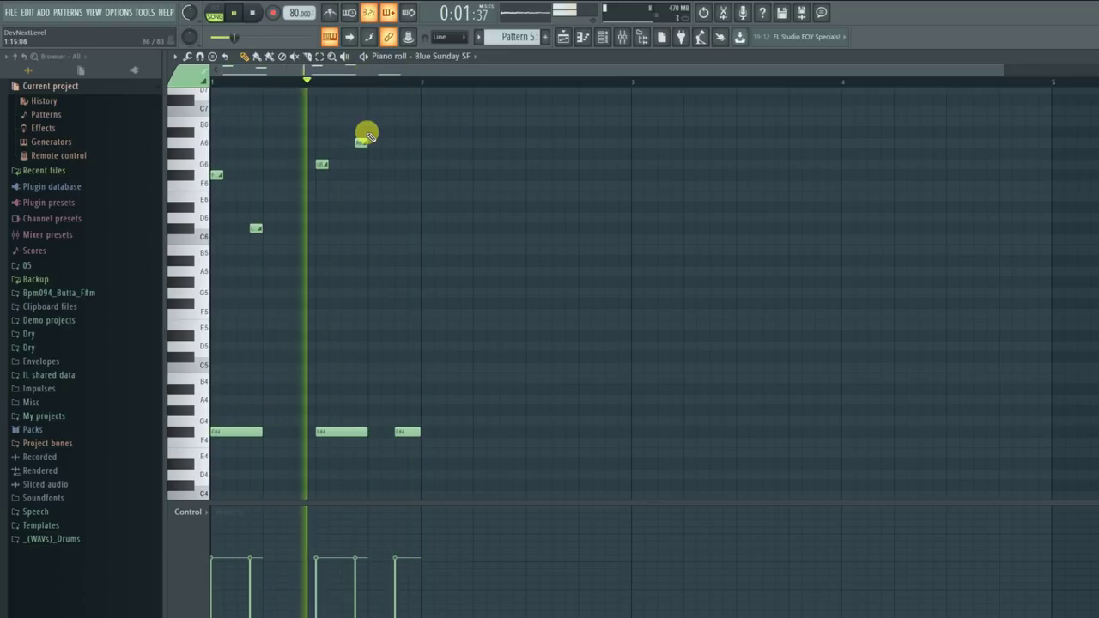
key(space)
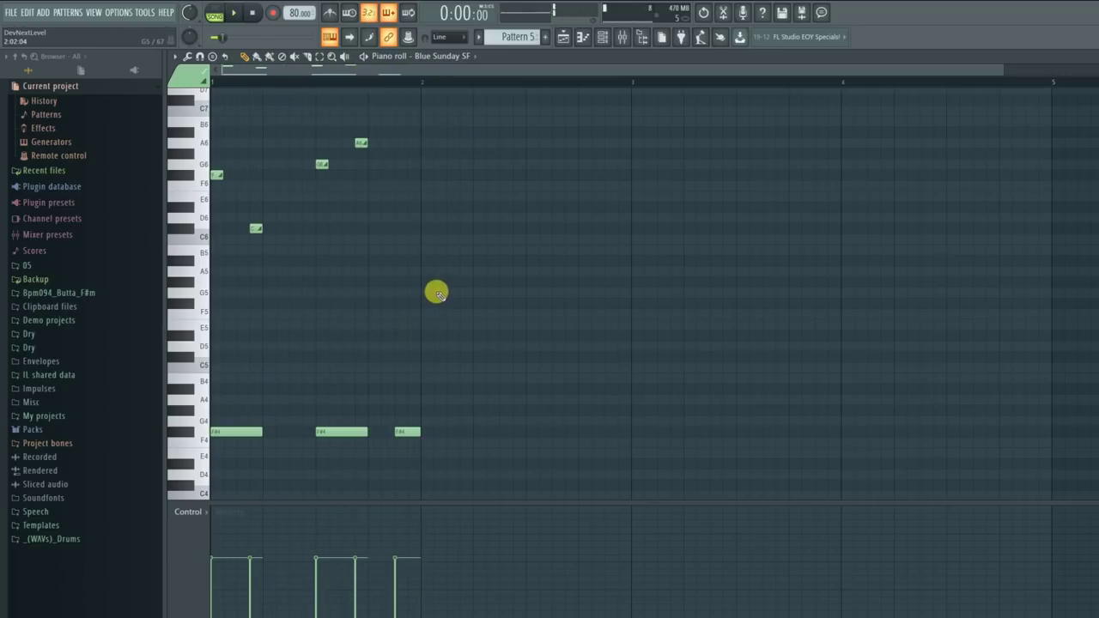
Step: Solo track 7 in the playlist and shorten the loop selection to bar 1 during playback
click(563, 36)
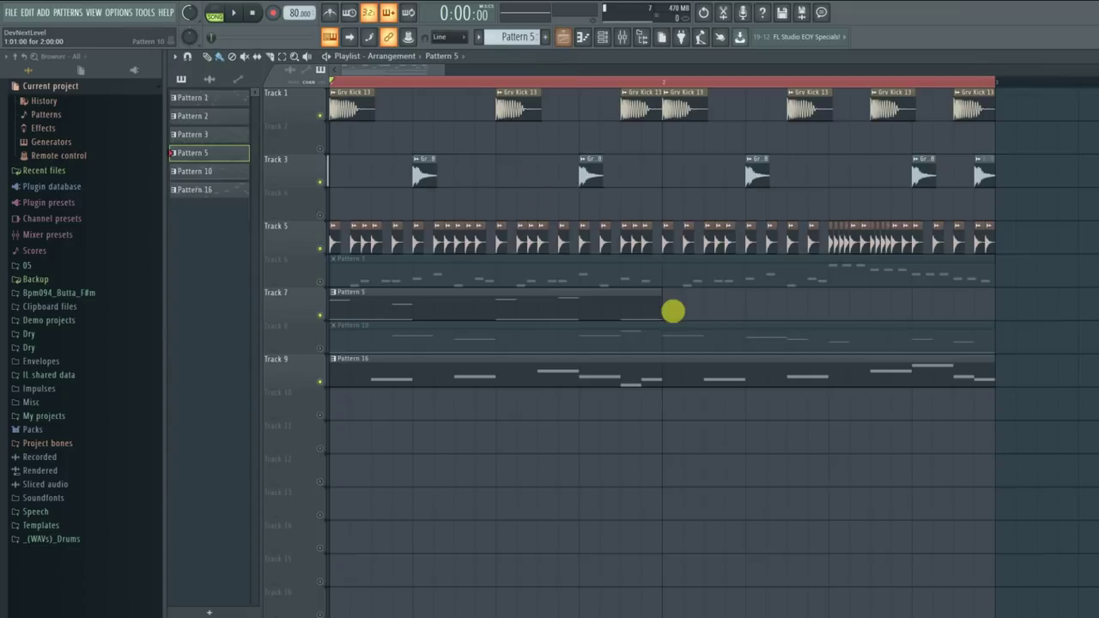
right_click(320, 313)
key(space)
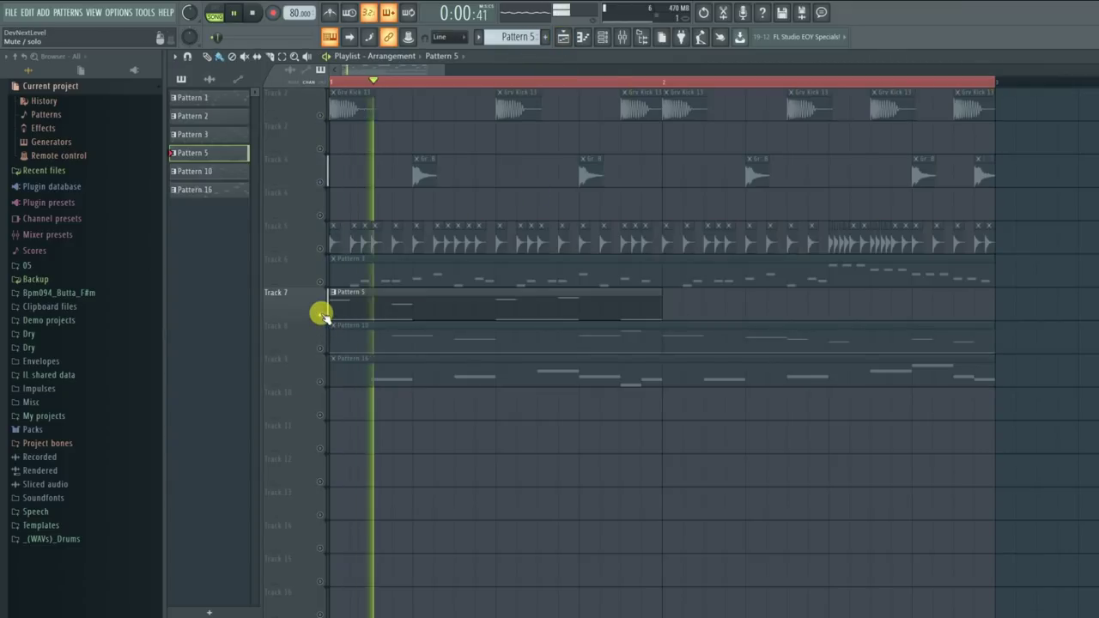
drag(910, 78, 700, 164)
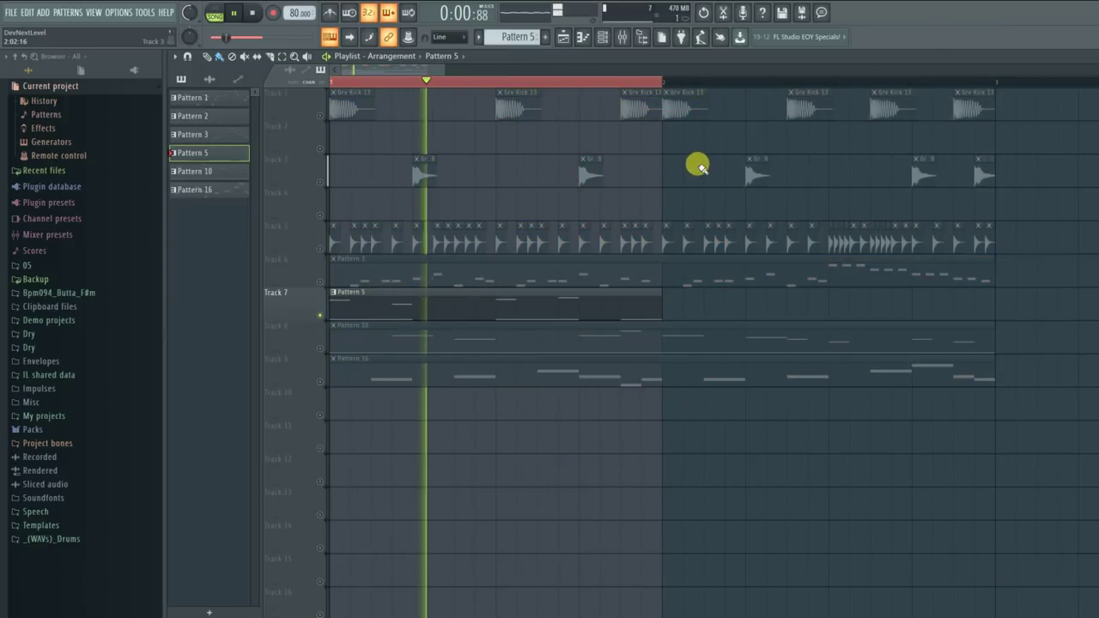
Step: Unmute tracks 1, 3 and 5 to hear the kick, snare and hi-hats with Pattern 5
click(321, 115)
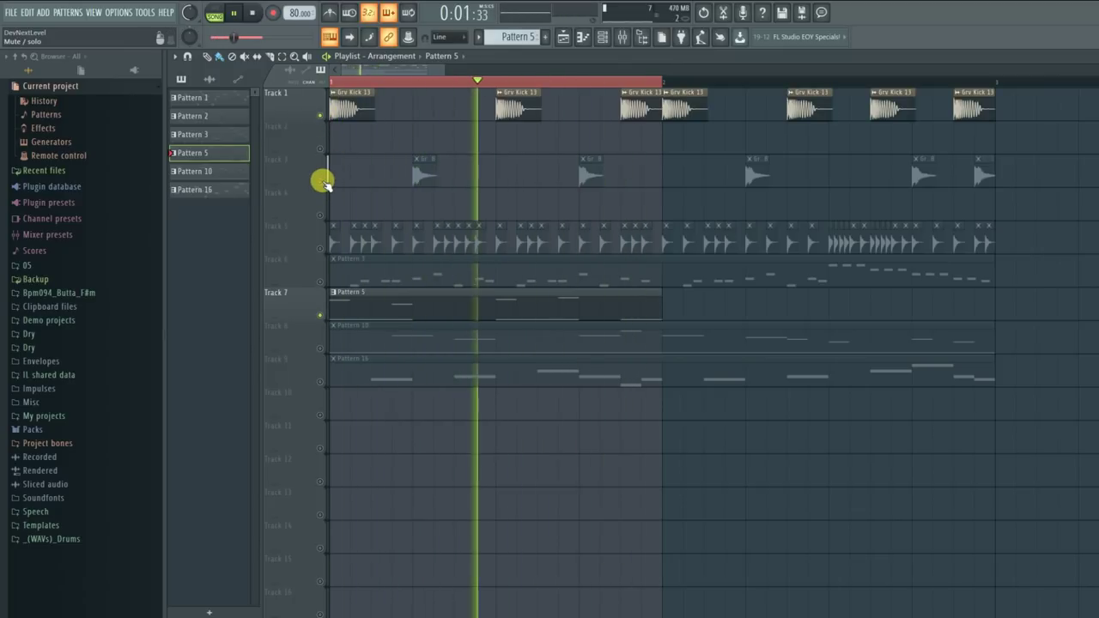
click(322, 182)
click(322, 244)
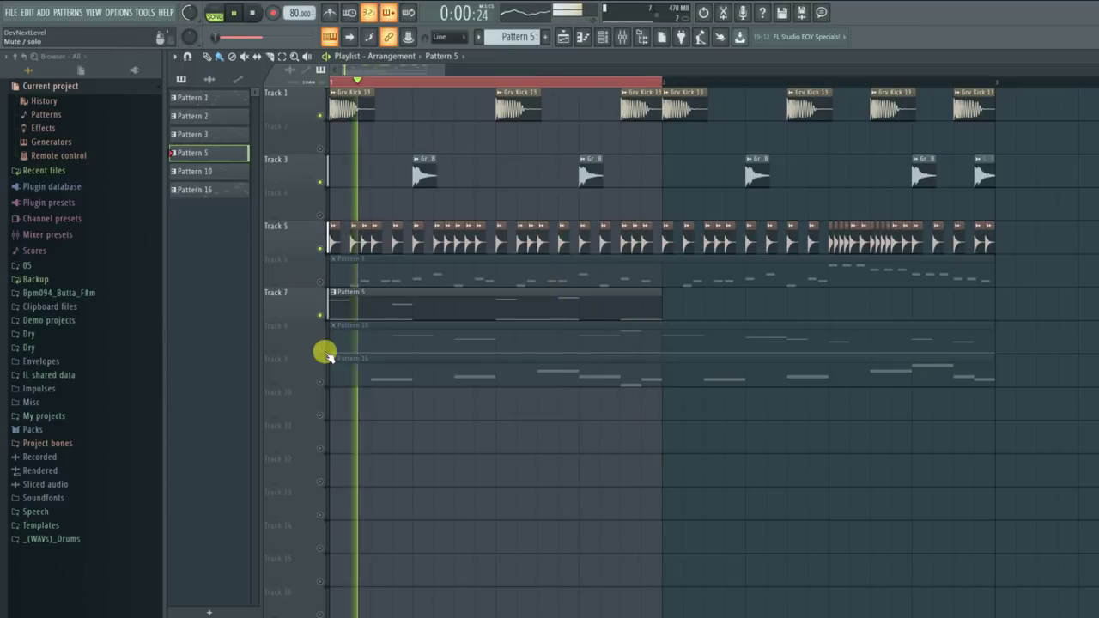
Step: Delete the pattern clips on tracks 6 to 9 and switch to the empty Pattern 9
key(space)
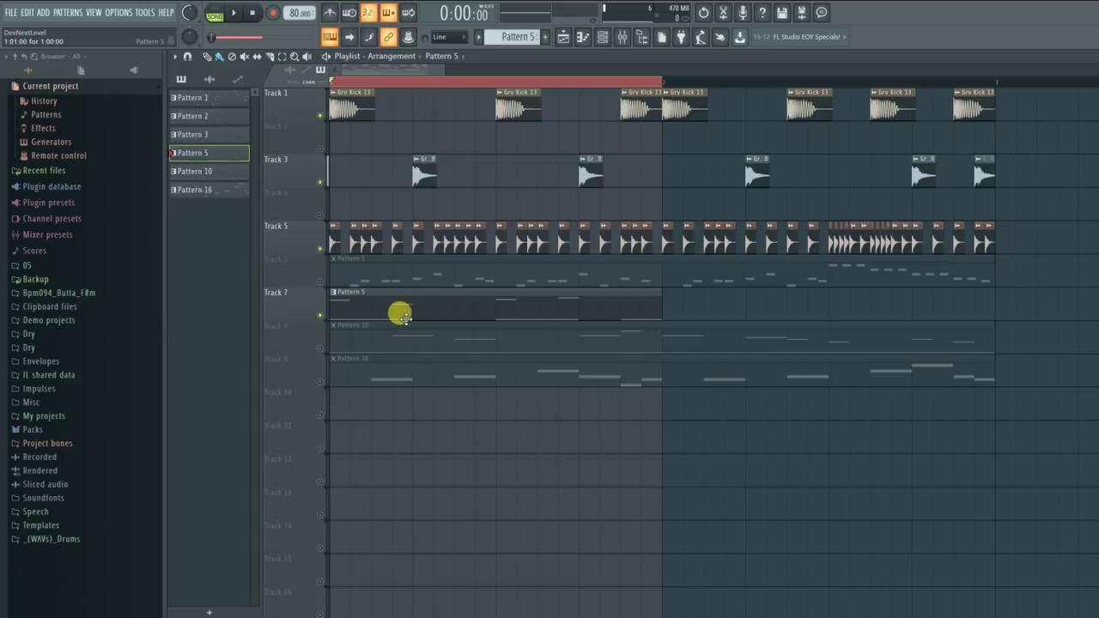
right_click(434, 285)
right_click(435, 310)
right_click(437, 340)
right_click(439, 373)
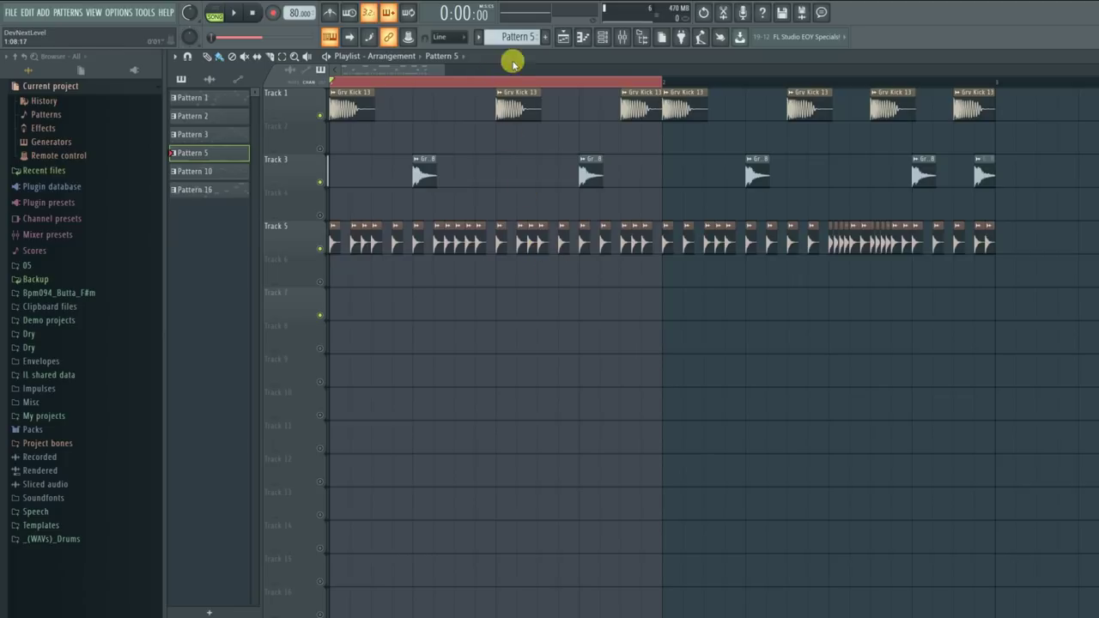
drag(519, 37, 519, 92)
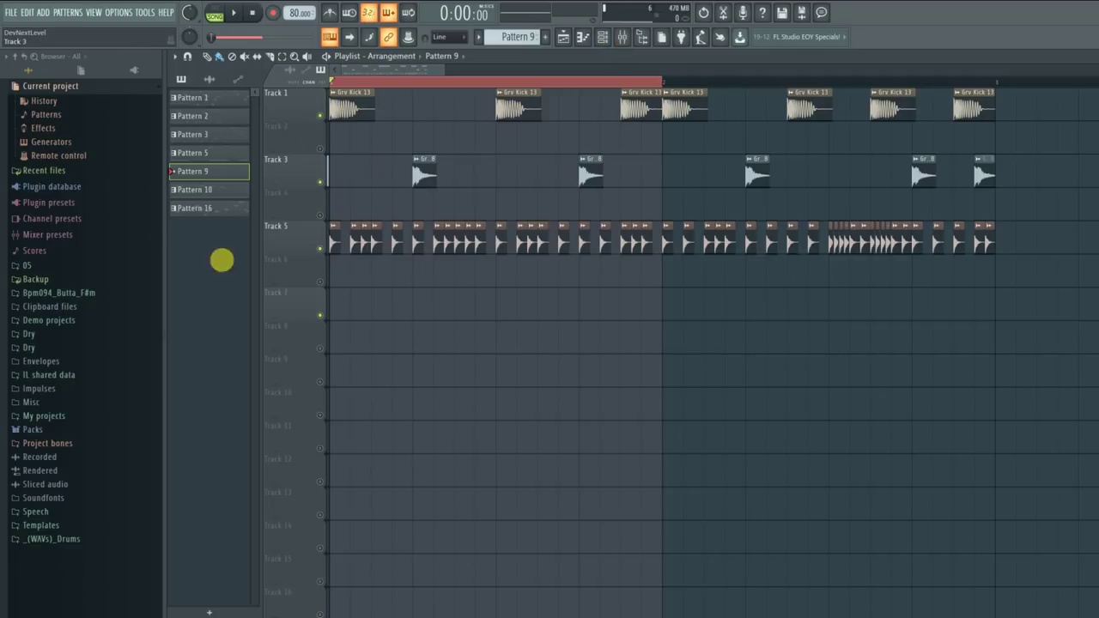
Step: Place another Grv Kick 13 clip on track 8 at step 7 of bar 1
click(353, 113)
click(487, 343)
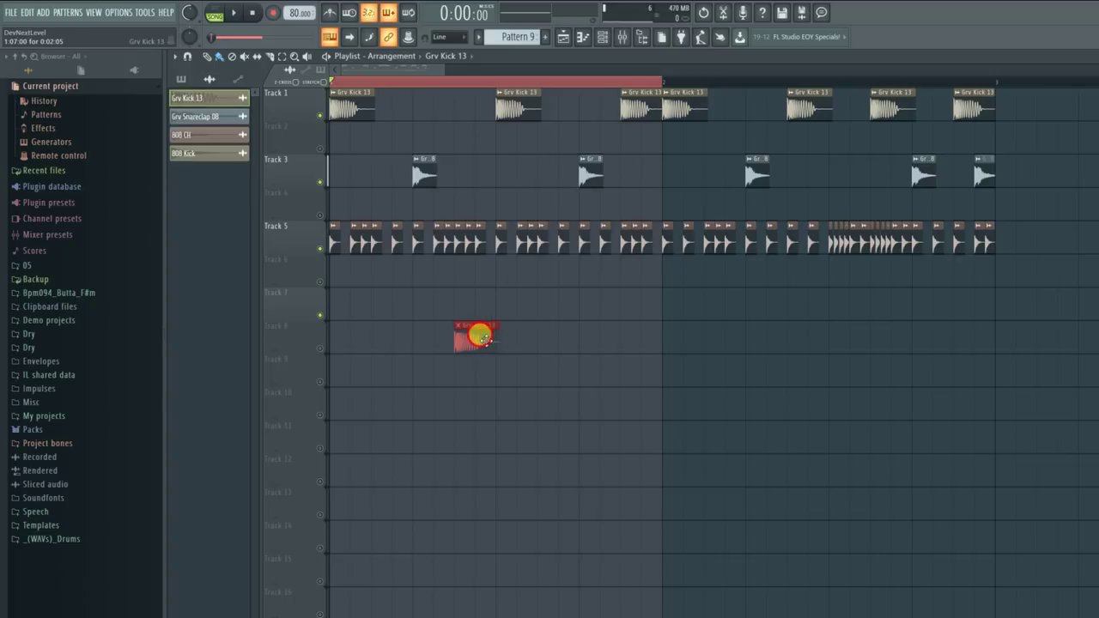
double_click(484, 338)
right_click(406, 389)
click(471, 433)
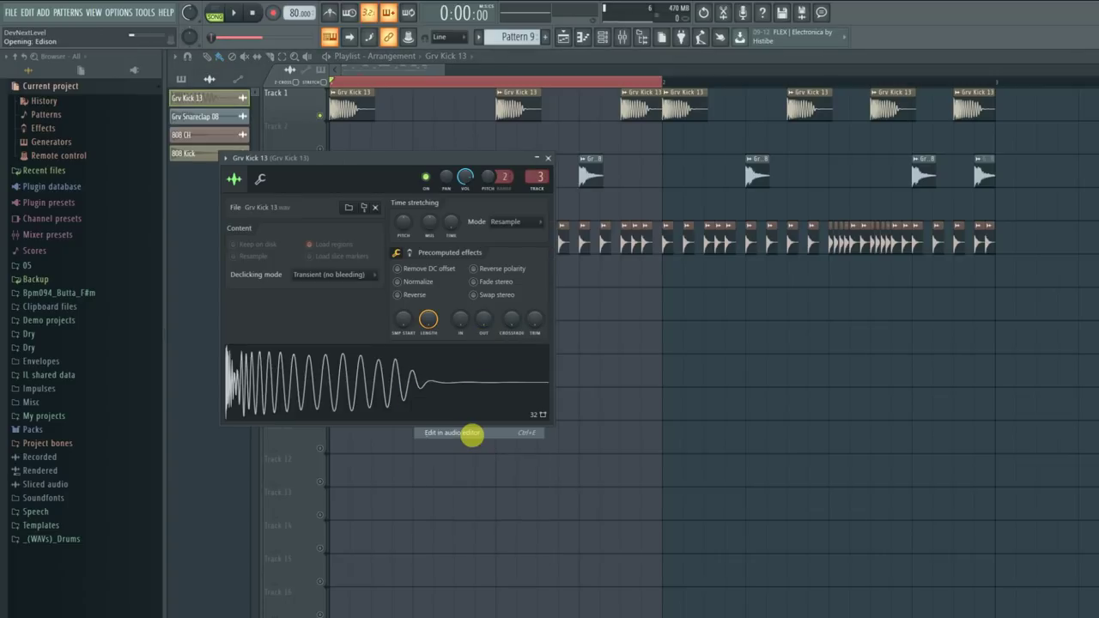
drag(449, 145, 709, 271)
click(622, 36)
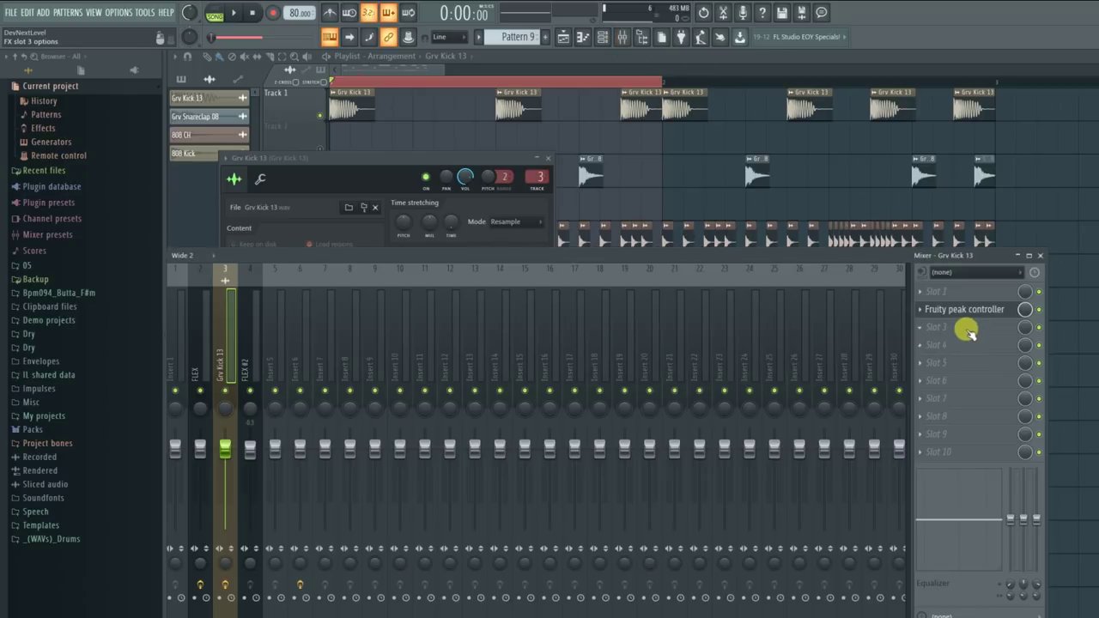
click(429, 69)
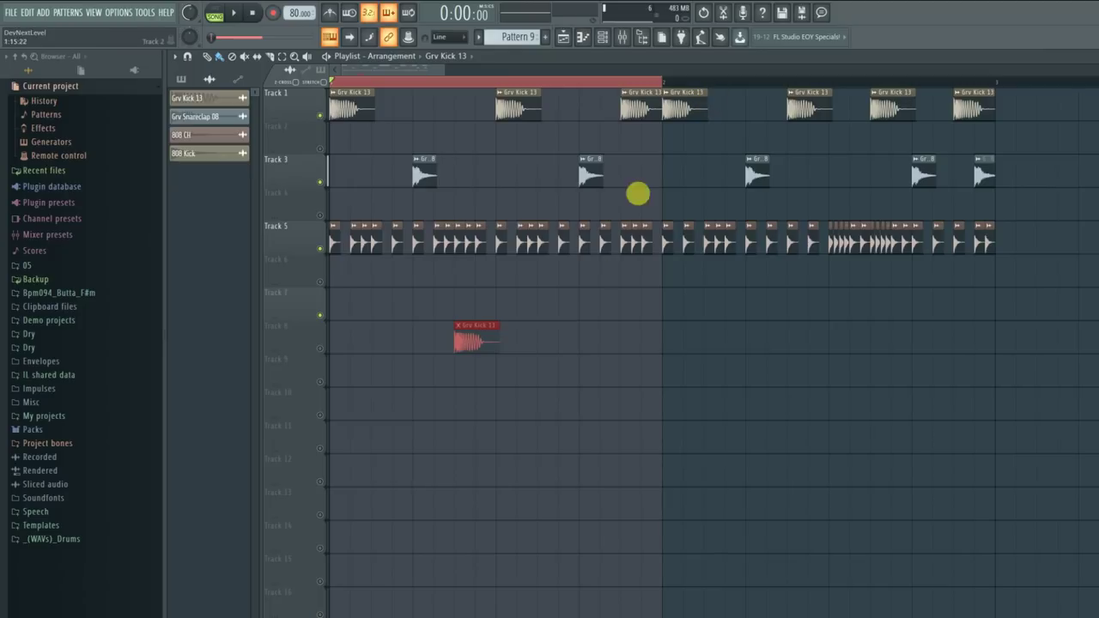
Step: Open the Grv Kick 13 sample from track 8 in the Edison audio editor, placing its window over the playlist
double_click(468, 342)
right_click(476, 369)
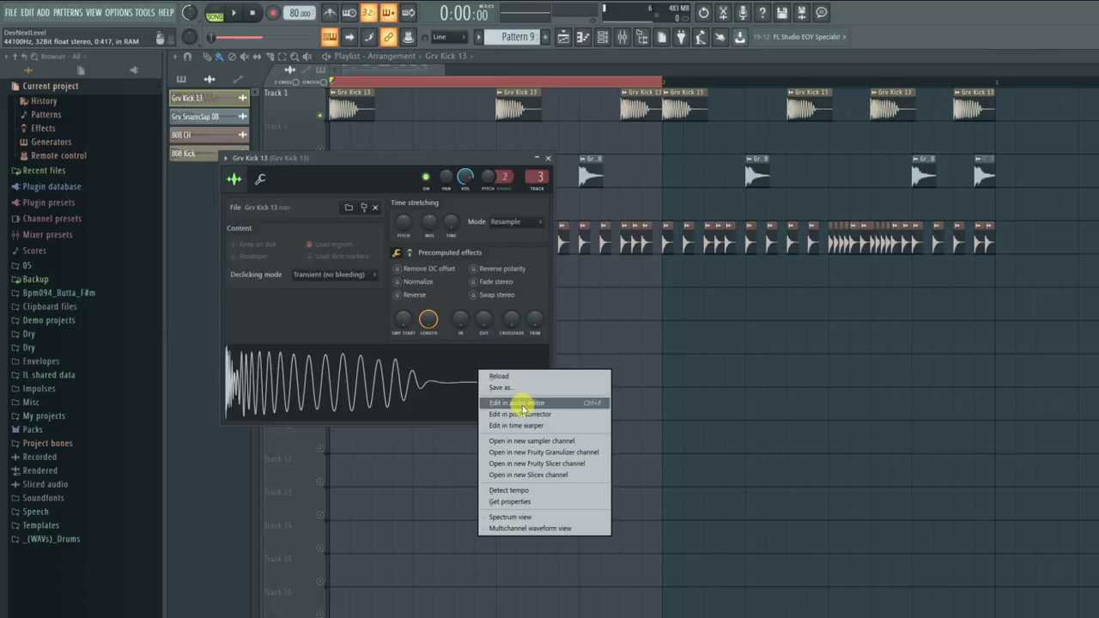
click(523, 402)
drag(581, 263, 726, 298)
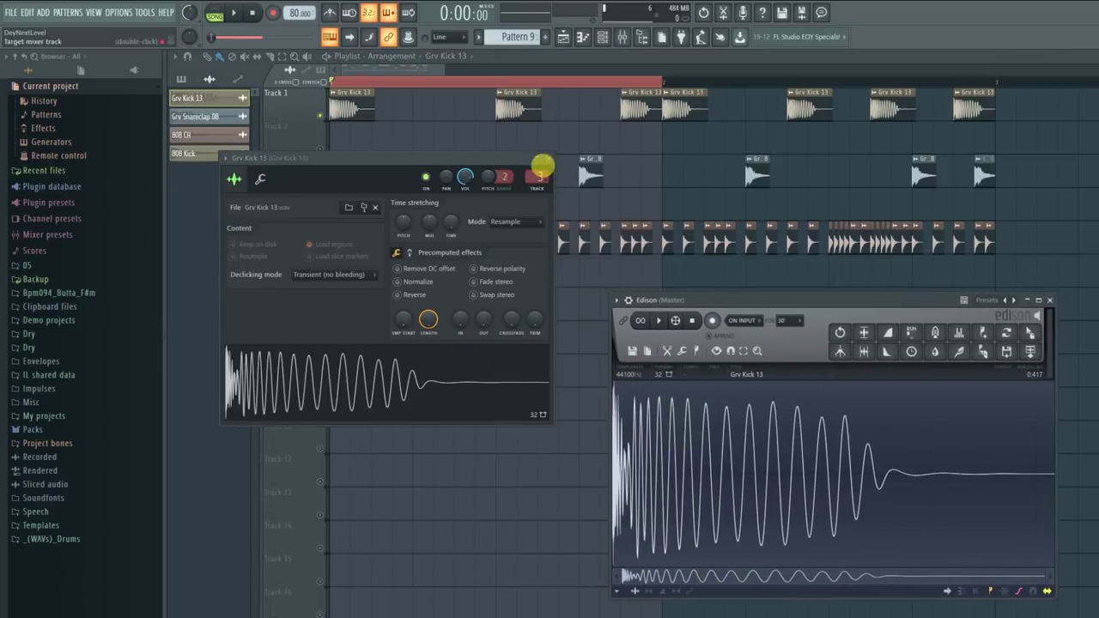
drag(890, 300, 679, 219)
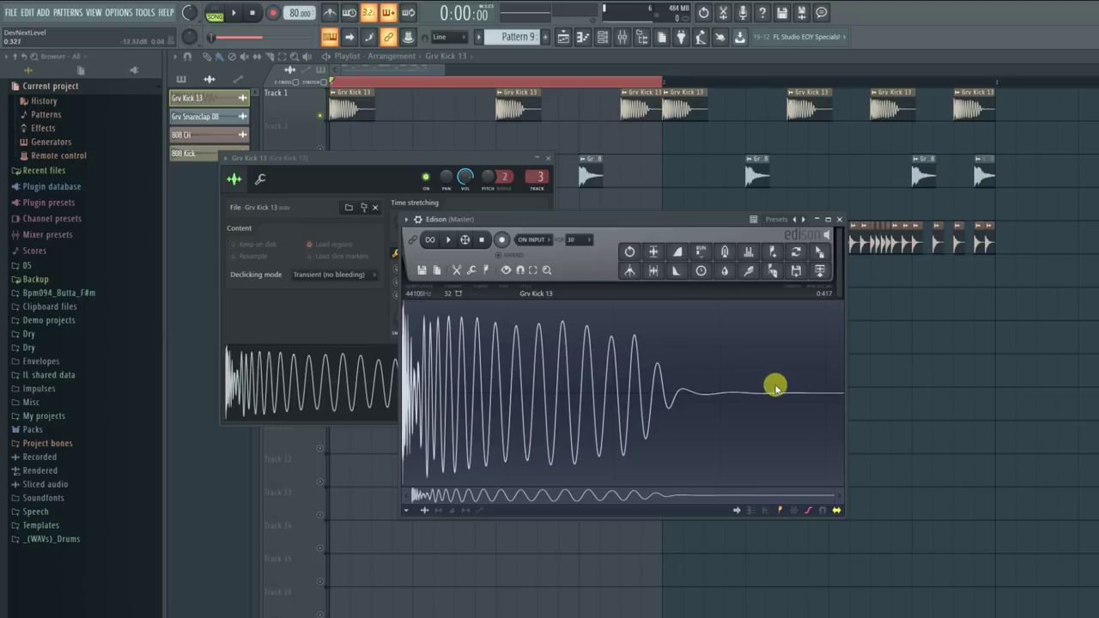
Step: Extend the kick sample with silence to about 2.97 s and select the added part from 0.417 s to the end
drag(827, 393, 845, 397)
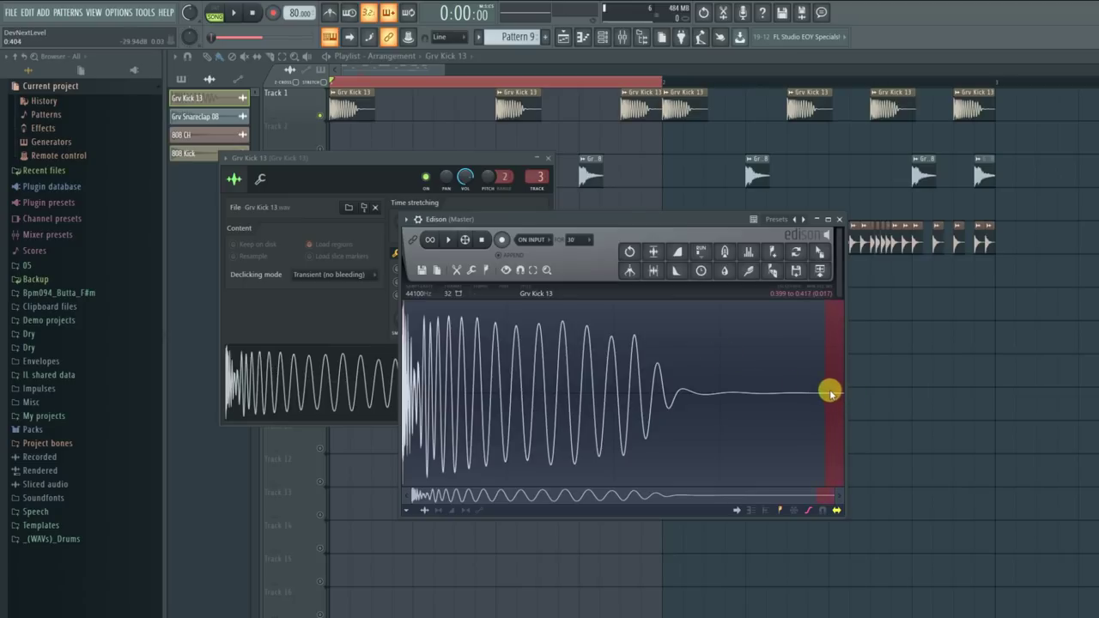
scroll(827, 391, down, 8)
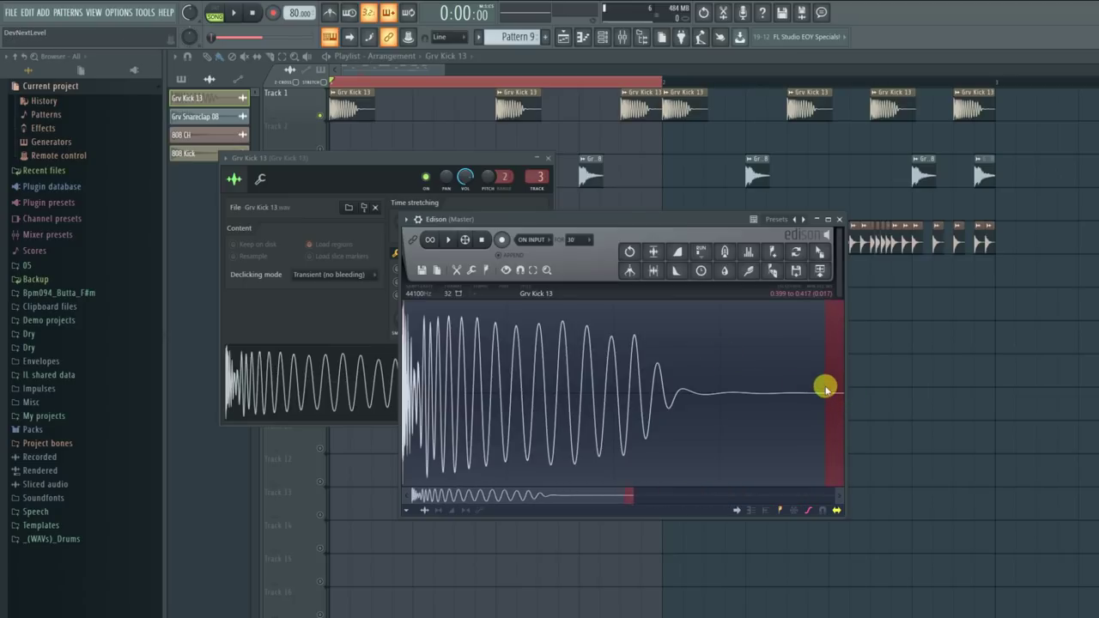
drag(516, 501, 862, 493)
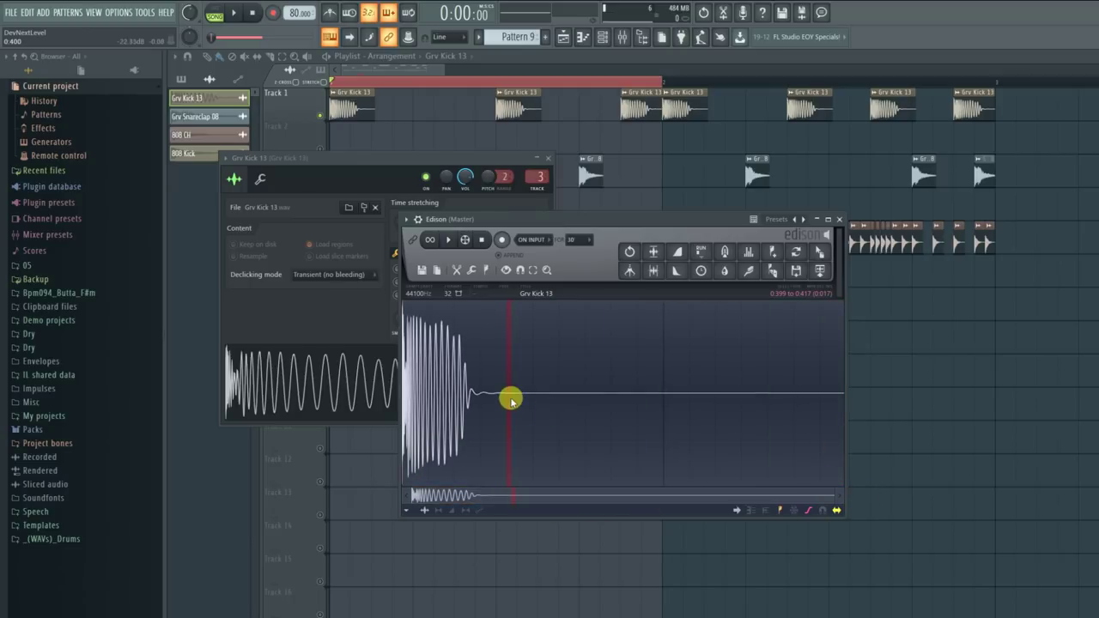
drag(588, 410, 859, 416)
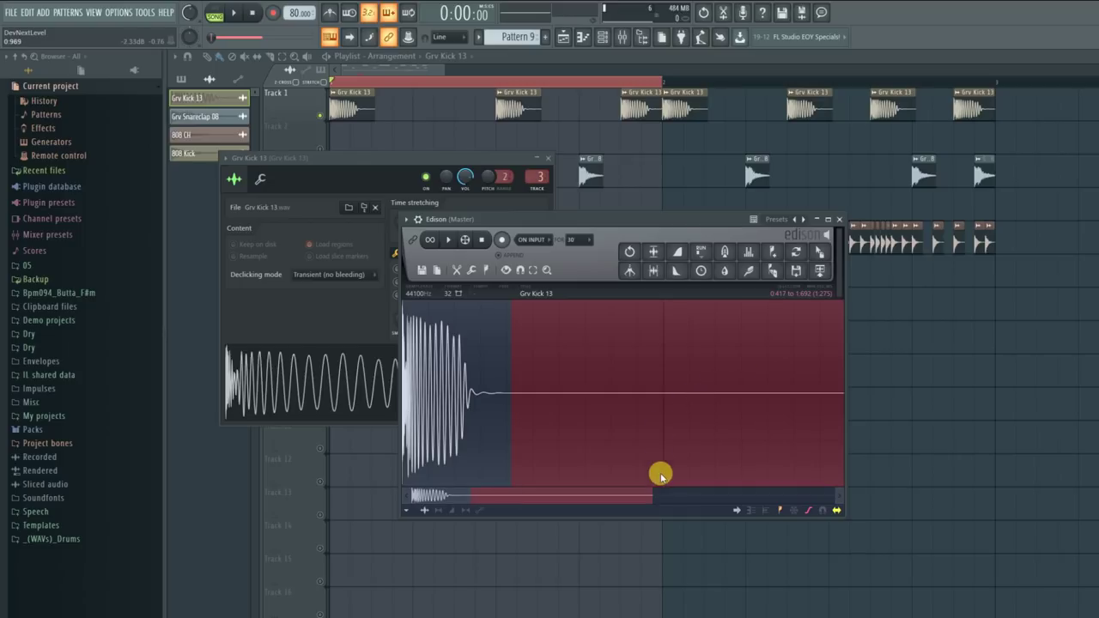
drag(650, 491, 923, 493)
drag(679, 396, 886, 373)
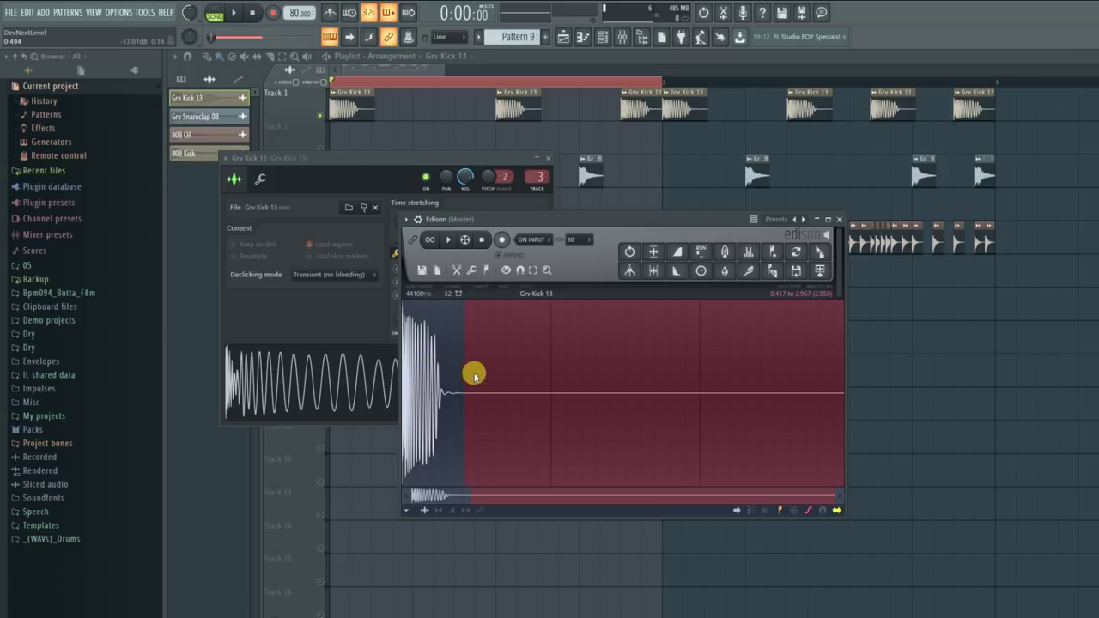
Step: Fill the selected silence with a 37 Hz sine wave using the sine generator and audition it
click(701, 251)
mouse_move(728, 307)
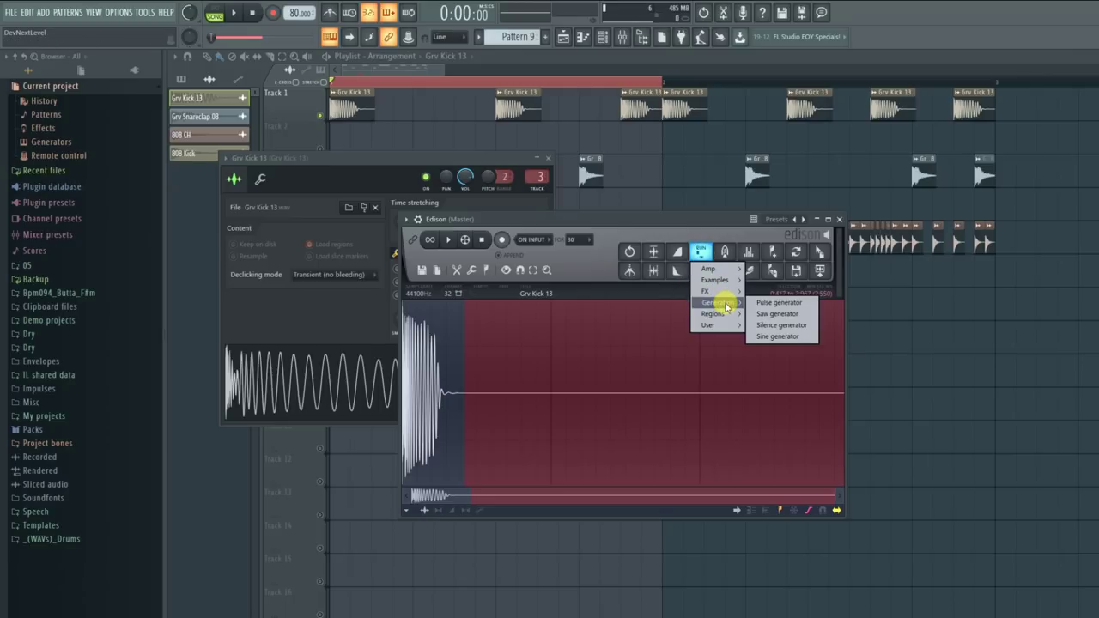
click(788, 336)
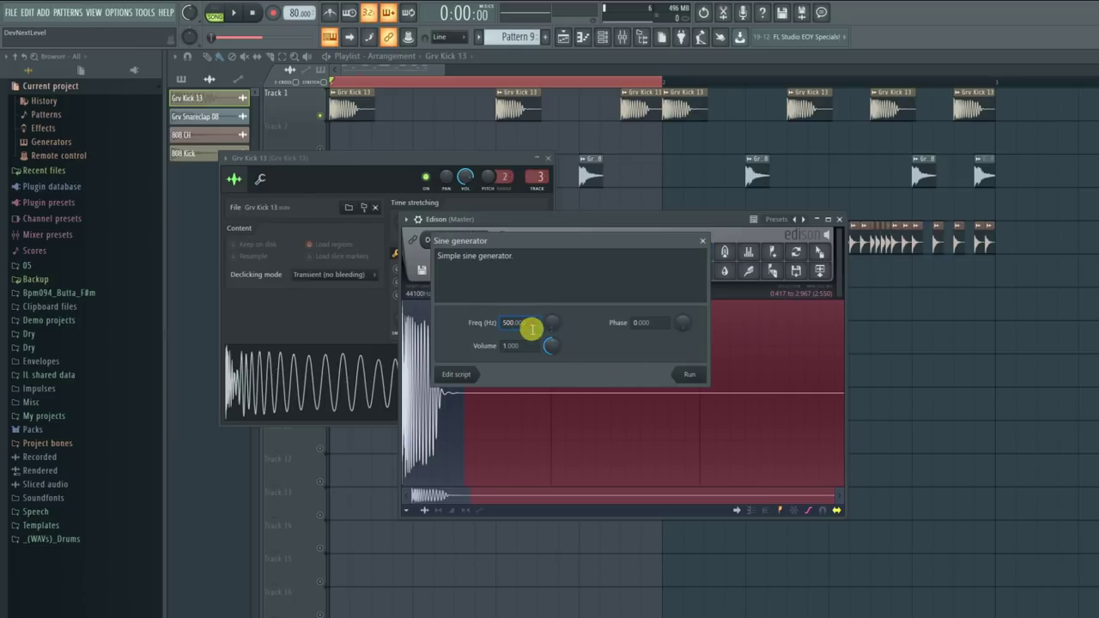
drag(544, 329, 468, 307)
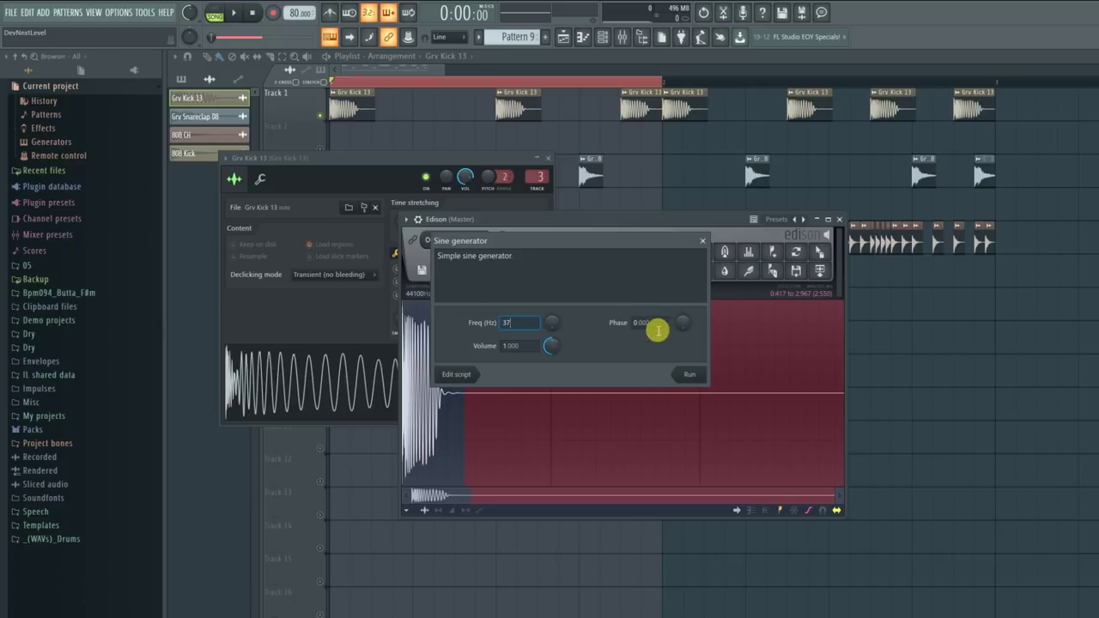
click(691, 373)
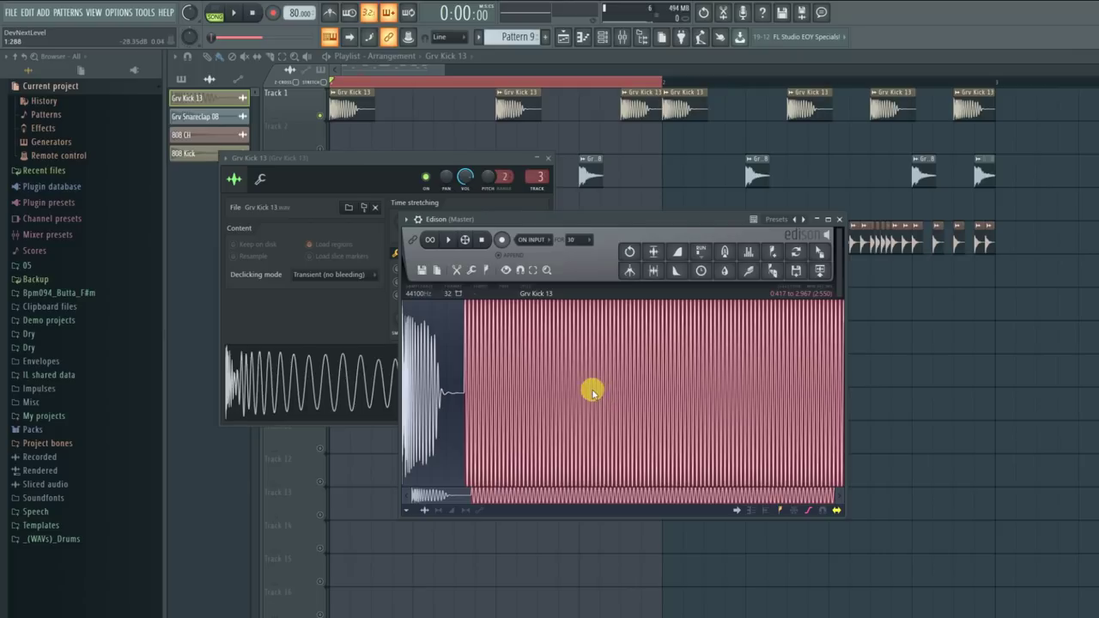
key(space)
scroll(588, 393, down, 1)
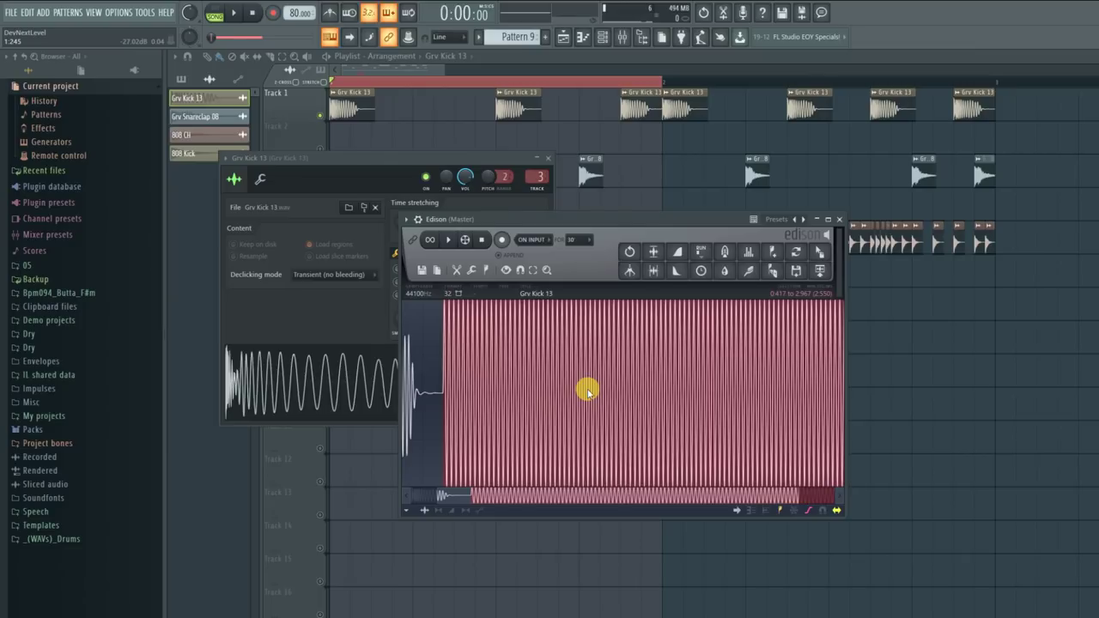
key(space)
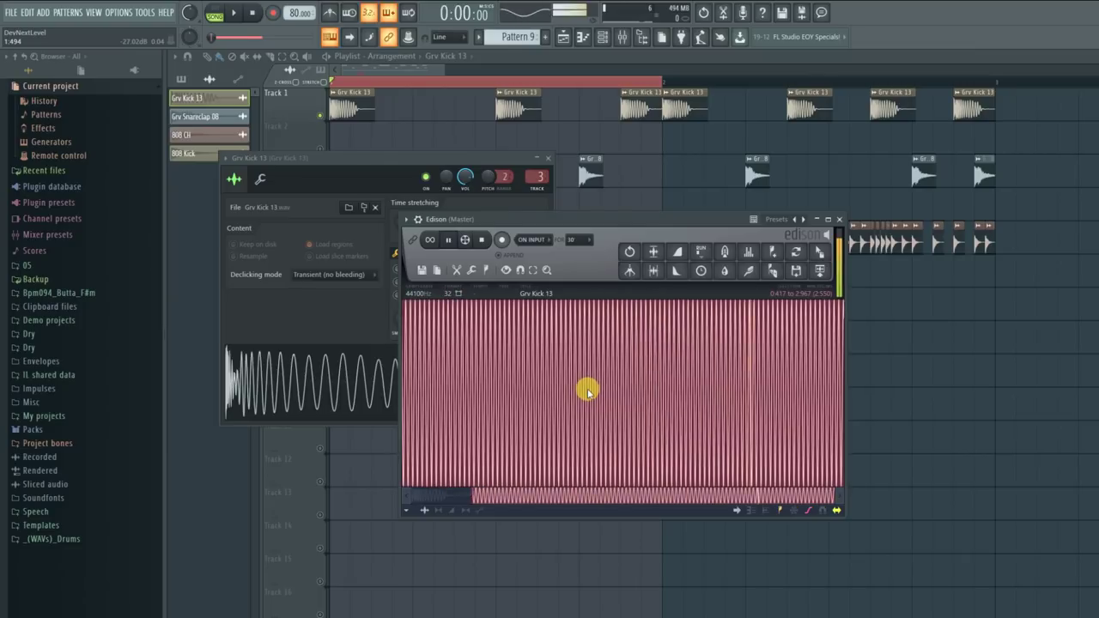
Step: Place the generated sine selection on playlist track 7 at step 13 of bar 2 and rename the clip 37Hz
drag(819, 251, 978, 318)
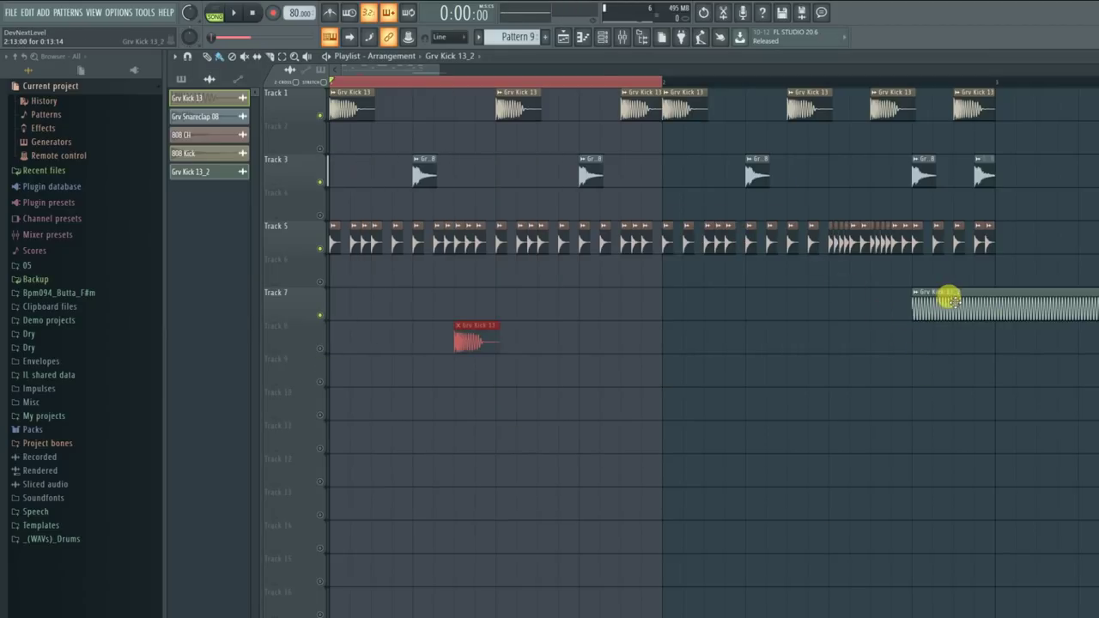
click(920, 300)
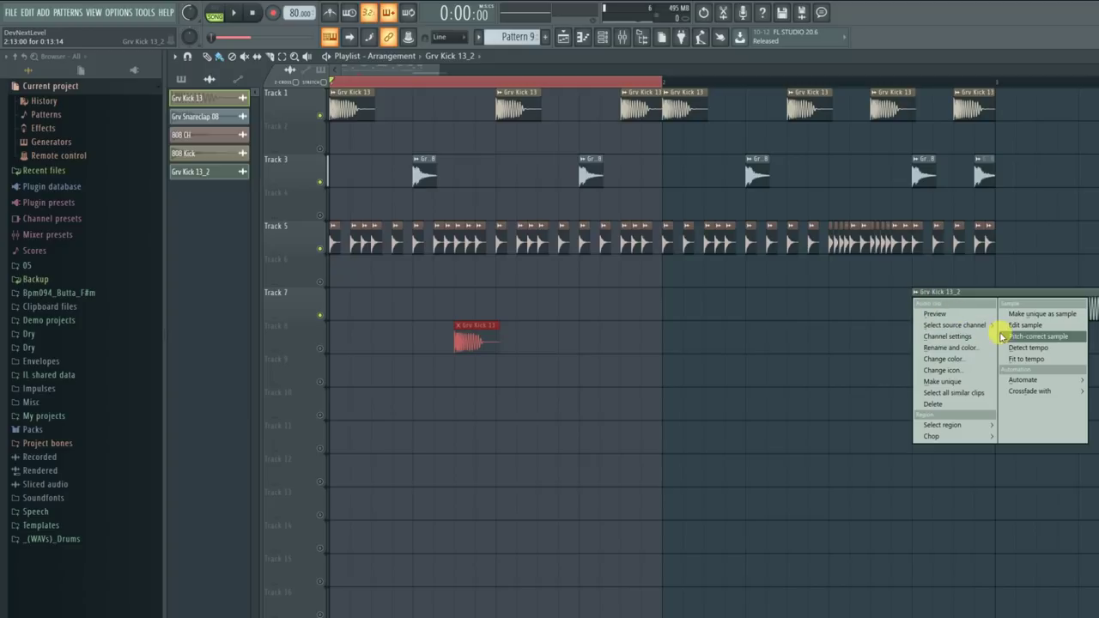
click(977, 348)
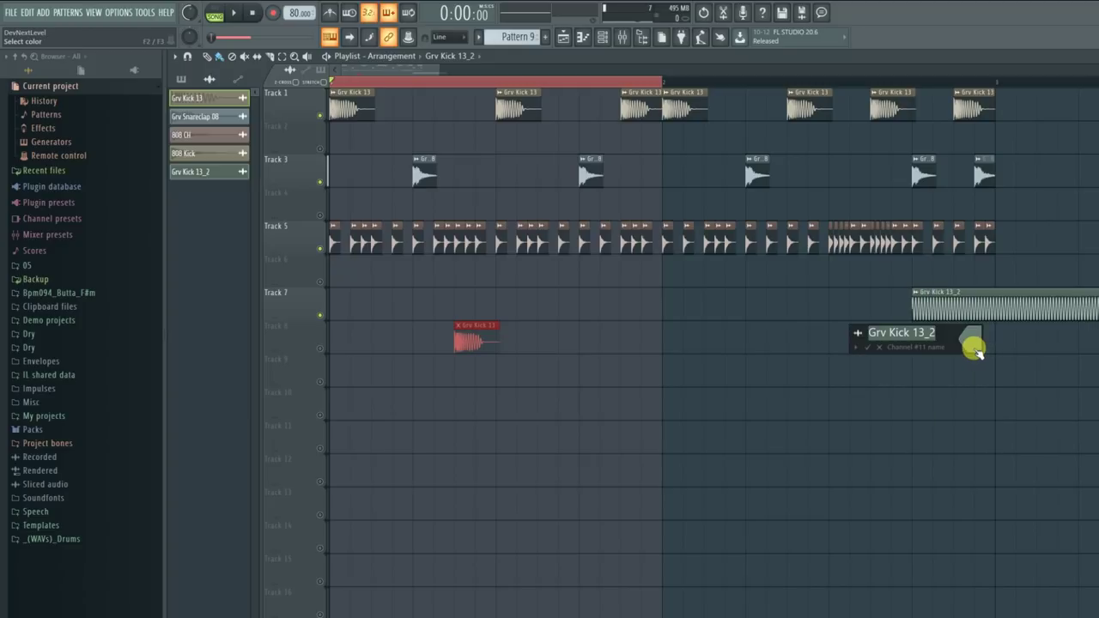
text(37Hz)
key(Return)
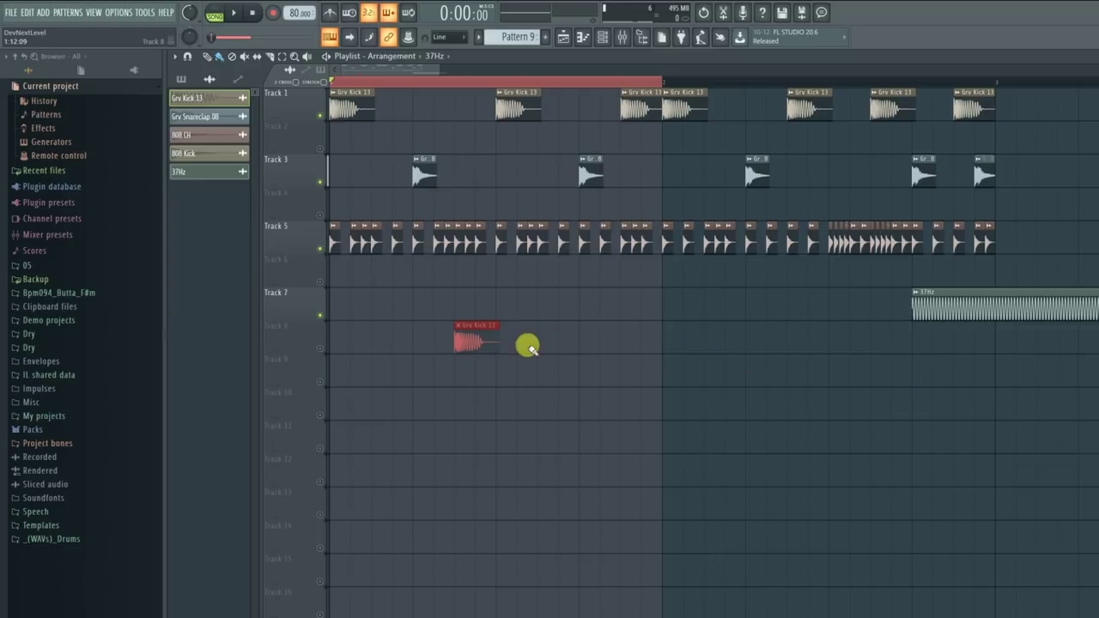
Step: Open the 37Hz clip's sample in the Edison audio editor
double_click(478, 341)
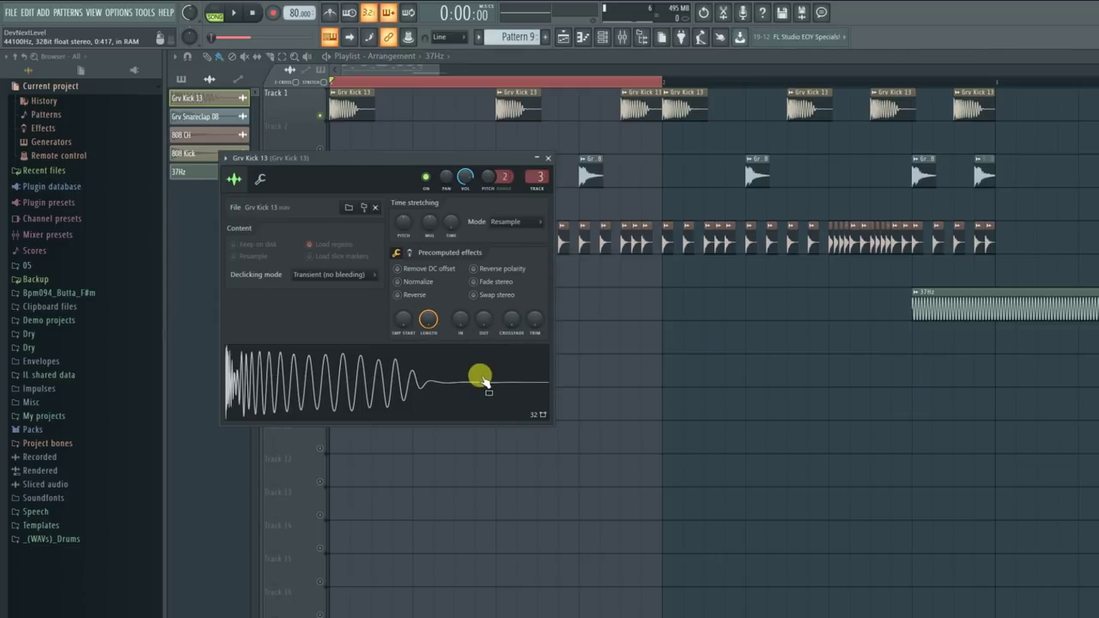
double_click(982, 316)
right_click(483, 393)
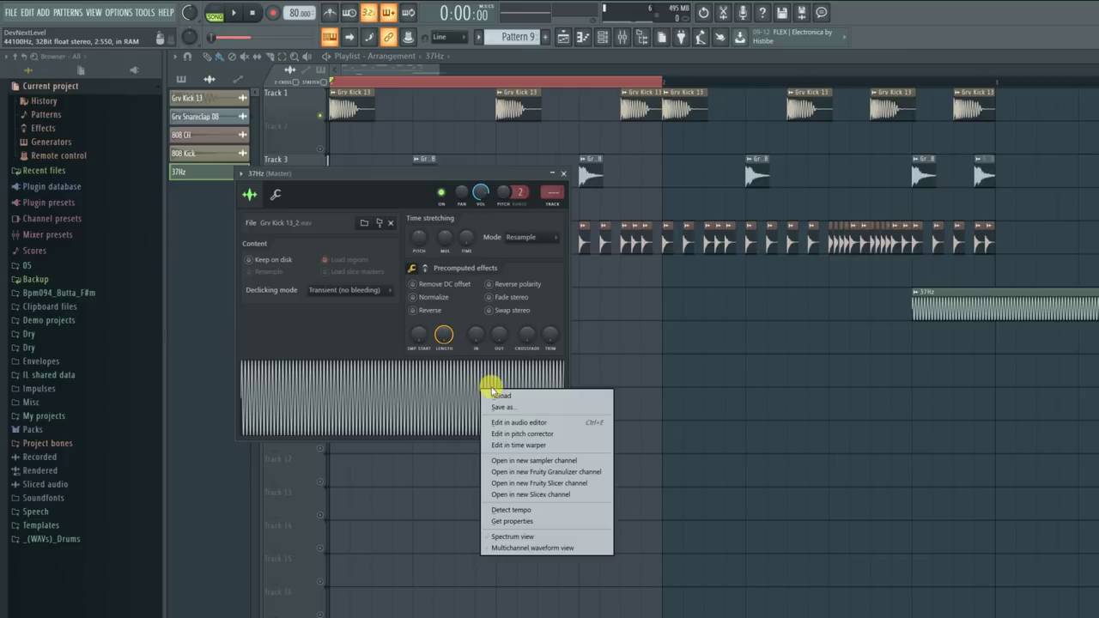
click(546, 424)
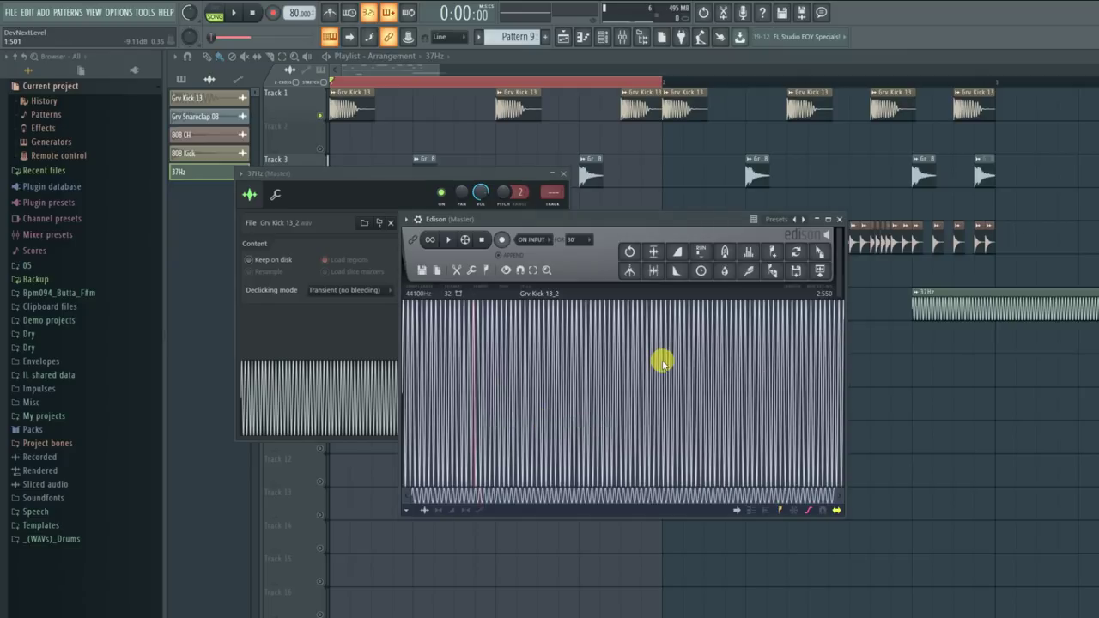
Step: Replace the sample loaded in Edison with a newly generated one-second sine wave and play it back
click(703, 257)
click(704, 257)
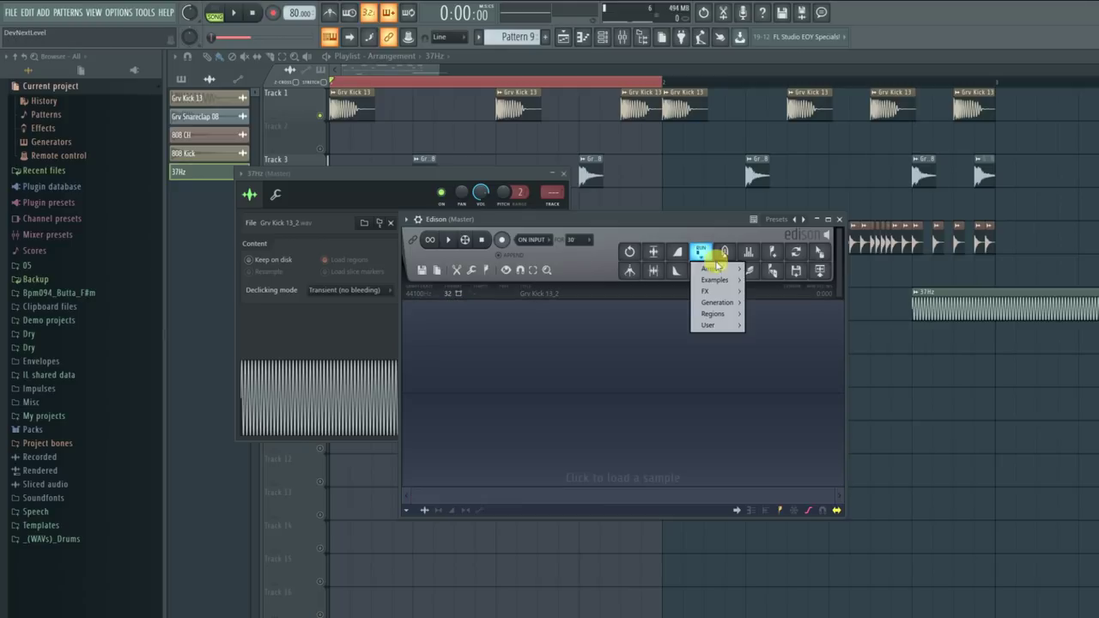
mouse_move(721, 302)
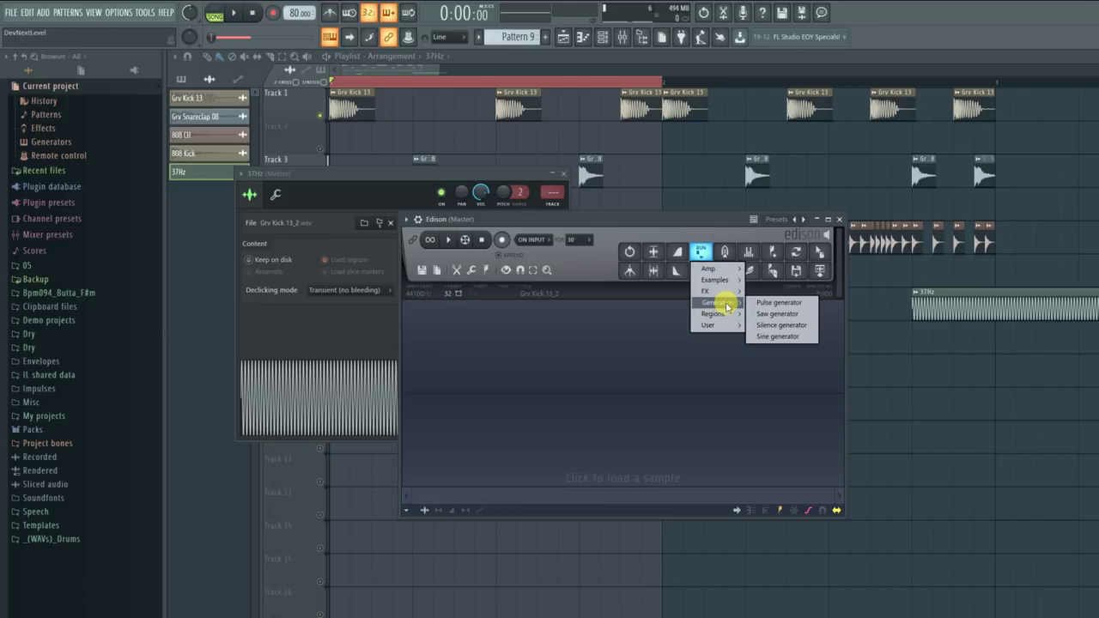
click(778, 336)
click(541, 331)
drag(541, 331, 429, 317)
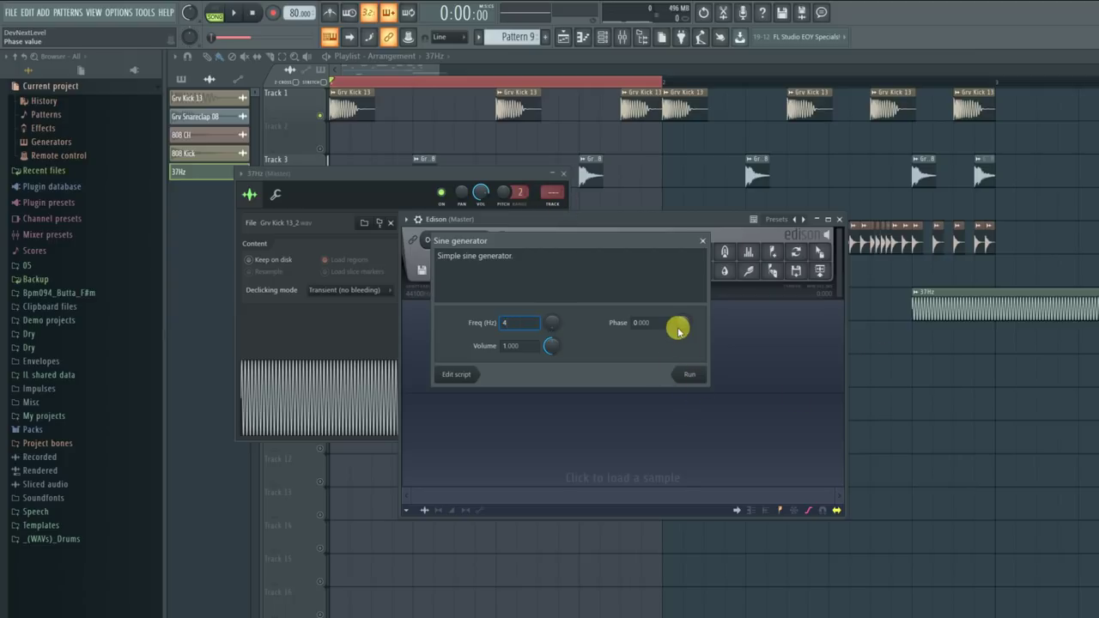
click(689, 375)
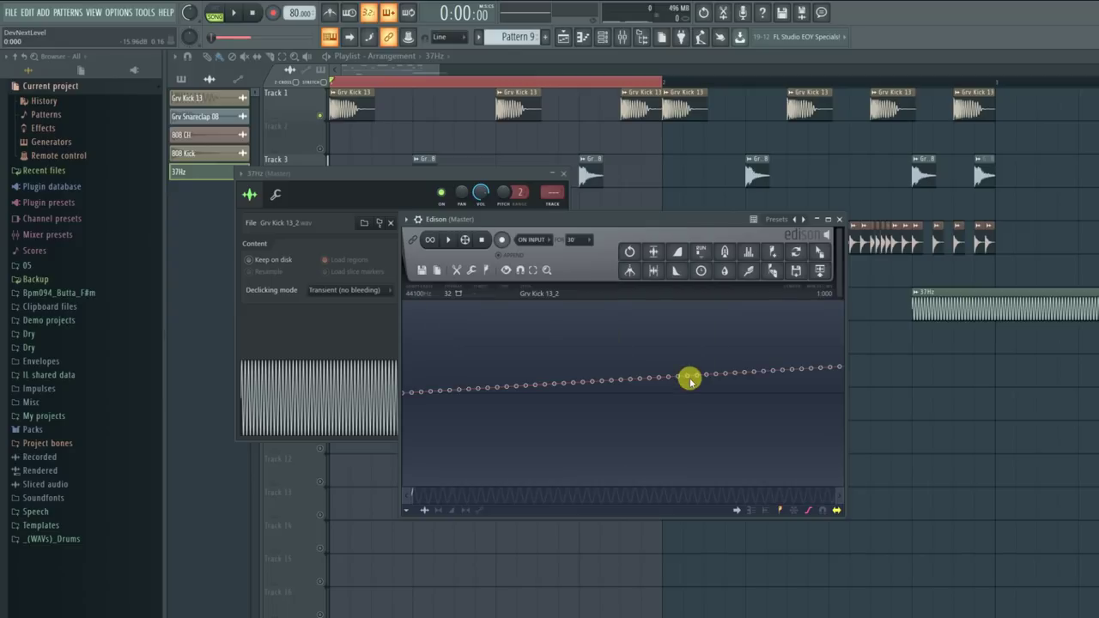
scroll(583, 386, down, 10)
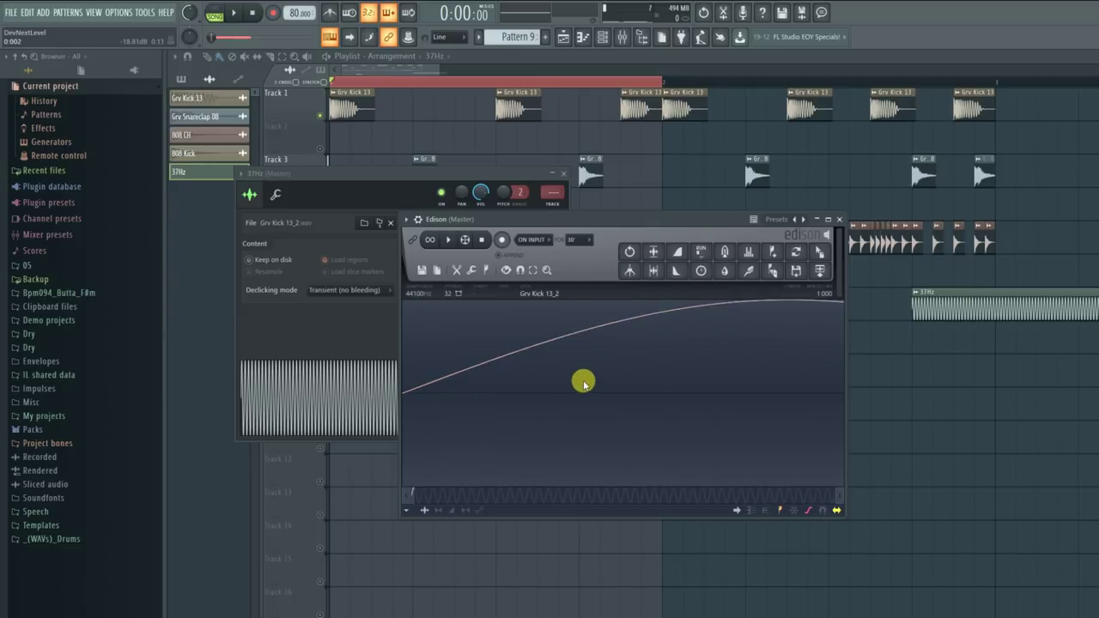
scroll(584, 383, down, 15)
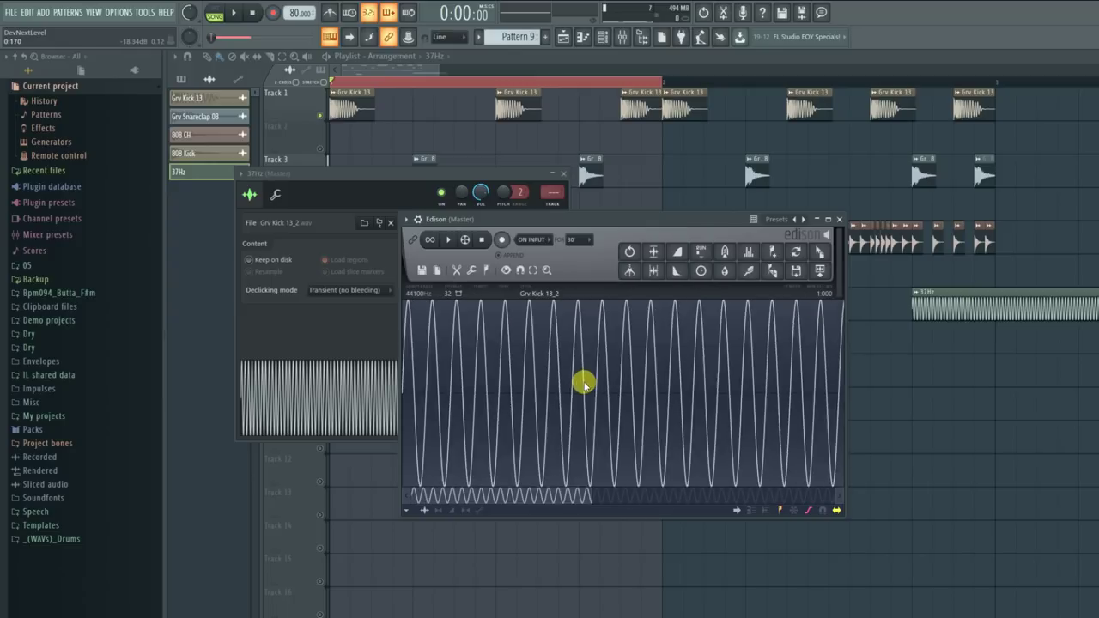
click(448, 239)
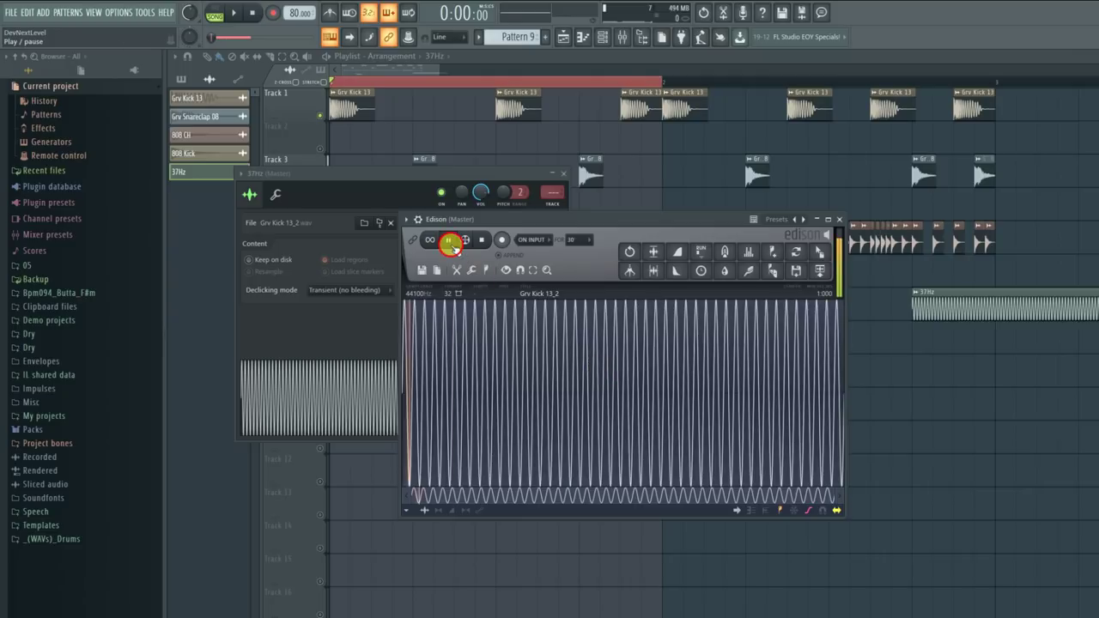
Step: Place the generated sine on playlist track 9 at step 13 of bar 2, rename the clip 44Hz and color it green
drag(817, 250, 926, 462)
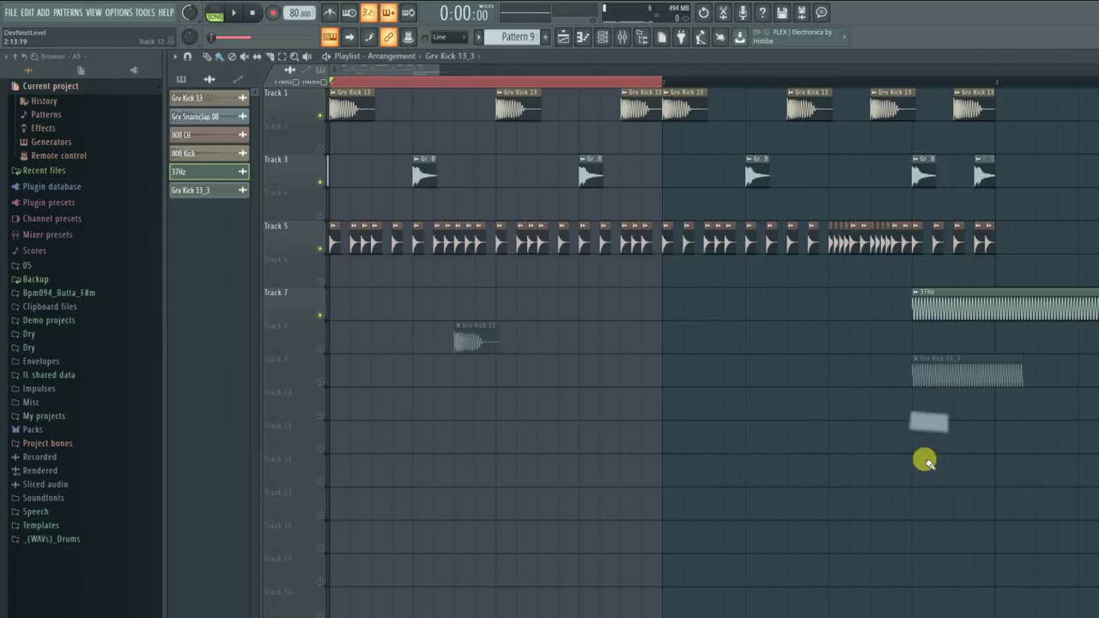
right_click(919, 365)
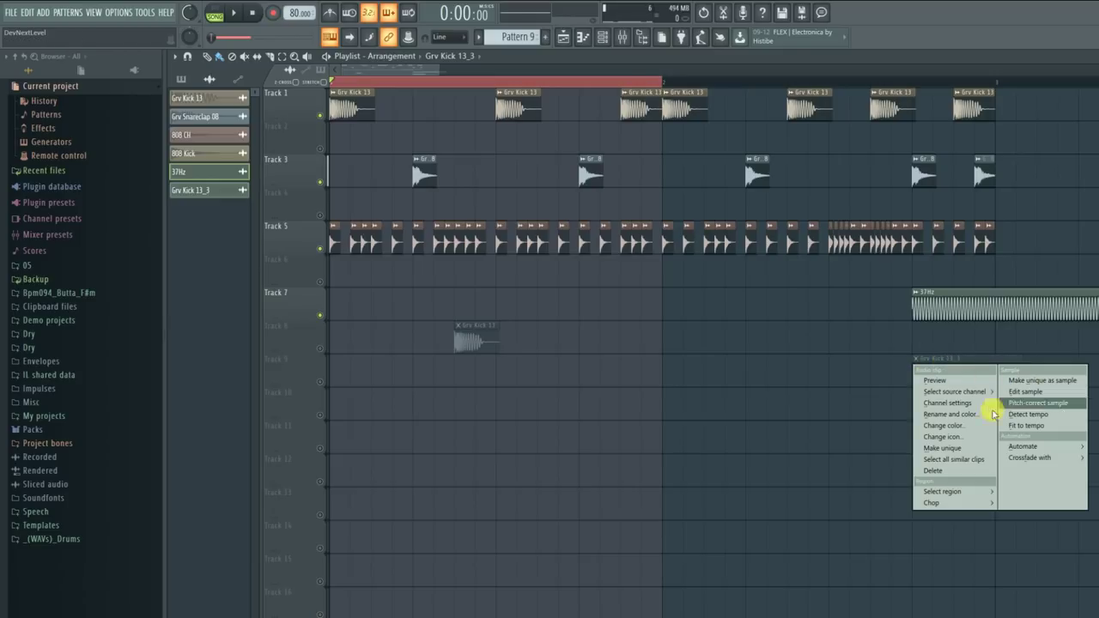
click(962, 415)
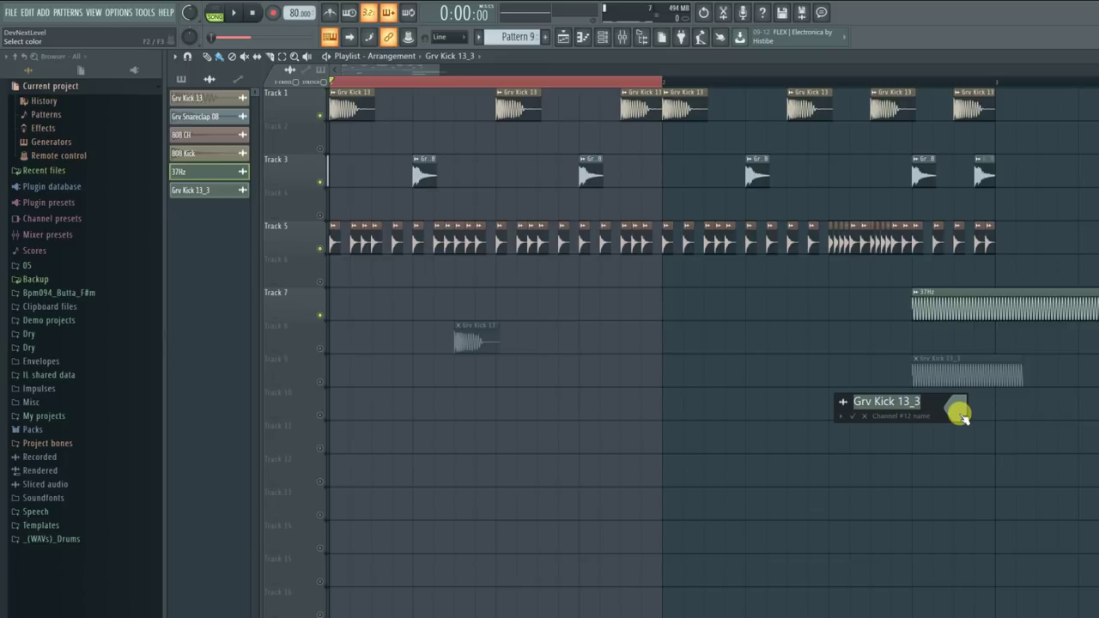
text(44Hz)
click(960, 413)
click(984, 414)
key(Return)
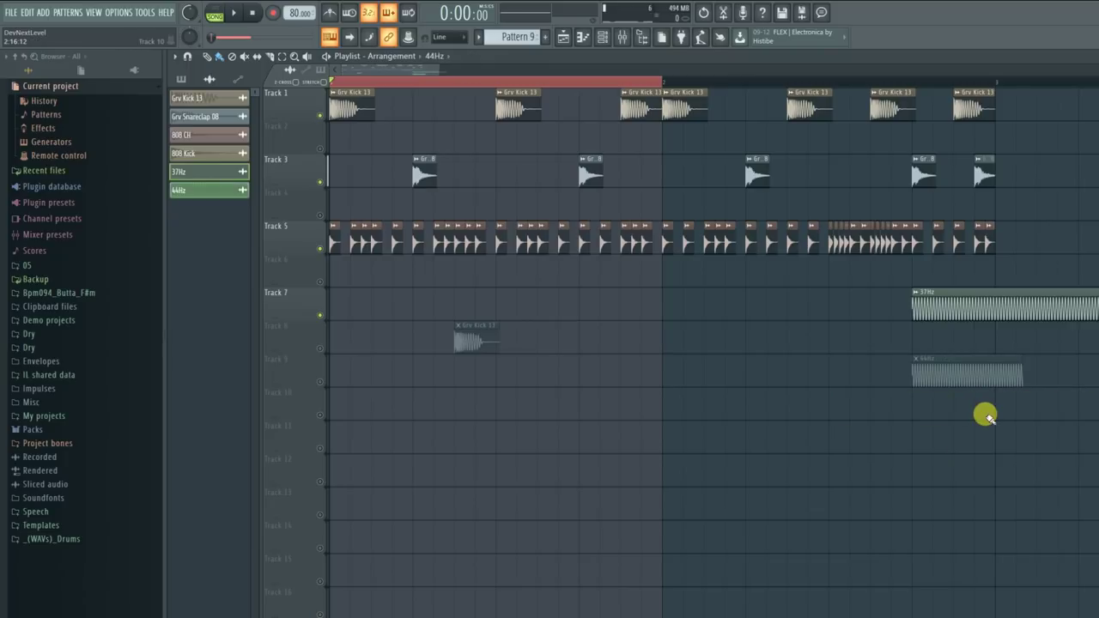
Step: Unmute all the playlist tracks and delete the stray Grv Kick 13 clip on track 8
click(321, 347)
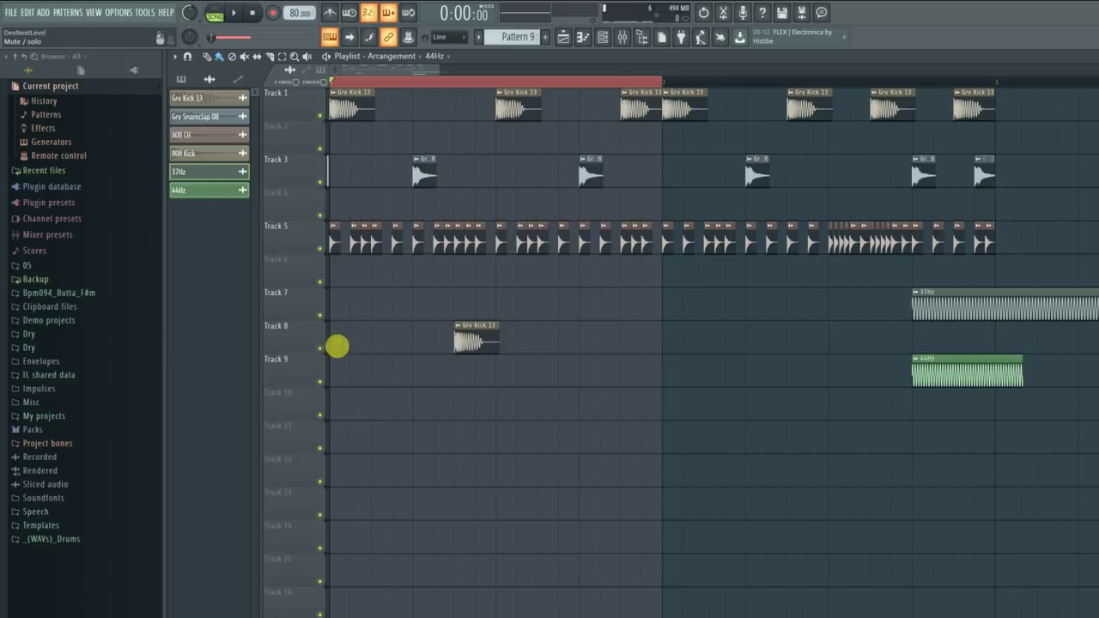
right_click(472, 344)
key(space)
Step: Move the 37Hz clip to step 3 of bar 1 on track 7 and shorten it to about 1 step 14 ticks
drag(962, 301, 424, 301)
key(space)
drag(651, 298, 401, 302)
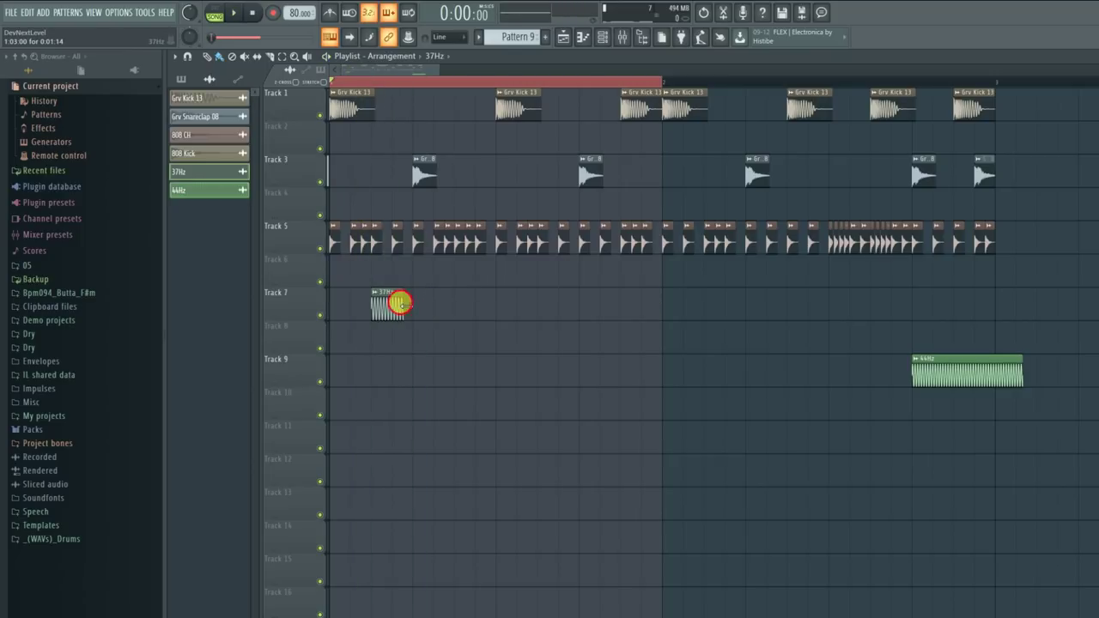
Step: Change the declicking mode of the 37Hz clip's channel and start playback of the arrangement
double_click(390, 302)
click(334, 289)
click(289, 343)
key(Escape)
key(space)
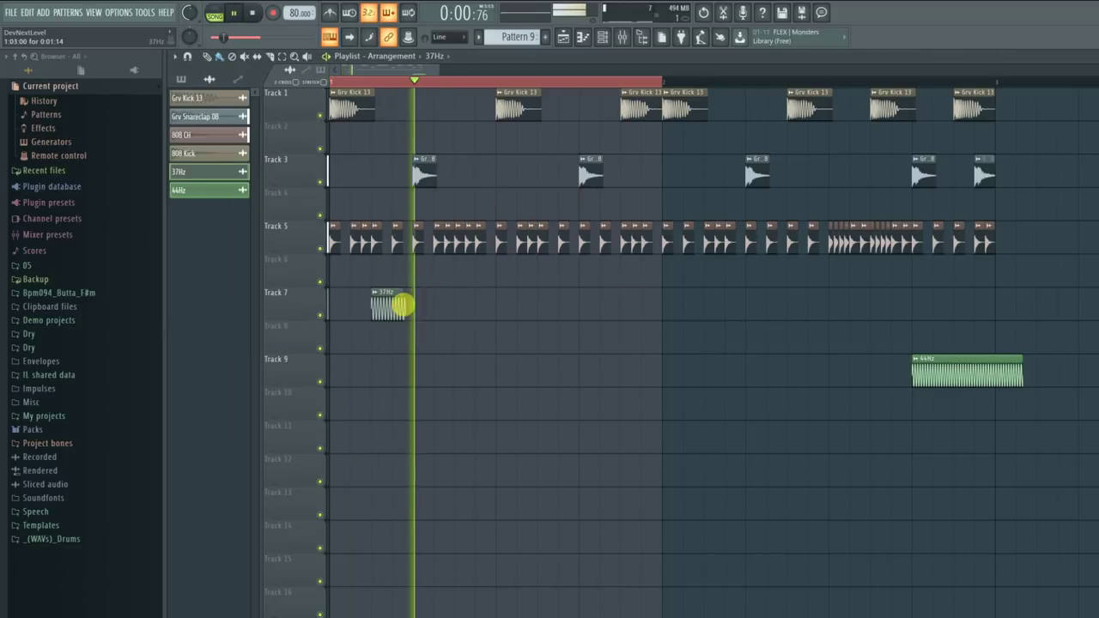
Step: Lengthen the first 37Hz clip to nearly 2 steps and add copies at steps 6 and 11, about 3 and 4 steps long
drag(410, 308, 540, 297)
click(454, 304)
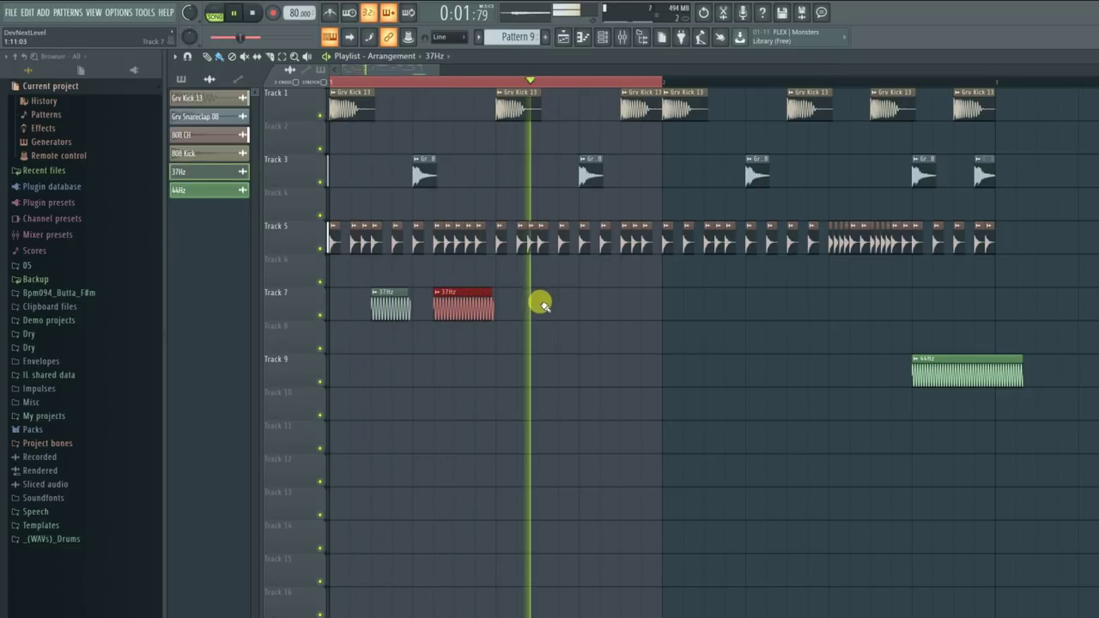
click(540, 304)
drag(572, 303, 616, 313)
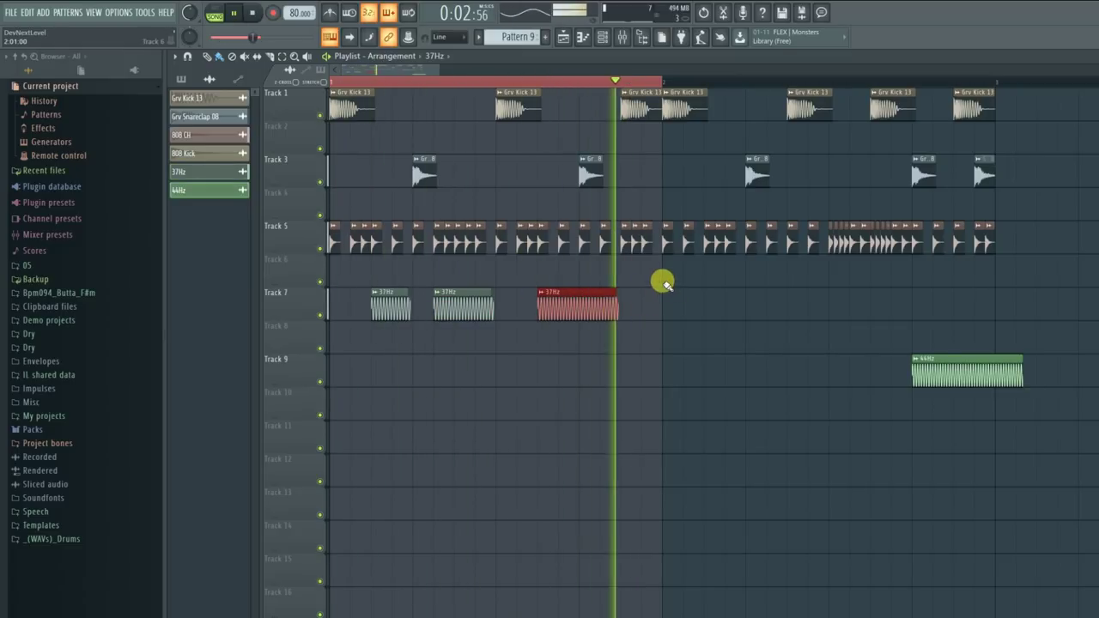
Step: Set the 44Hz clip's declicking mode to Generic (bleeding) and stop playback
double_click(944, 373)
click(391, 307)
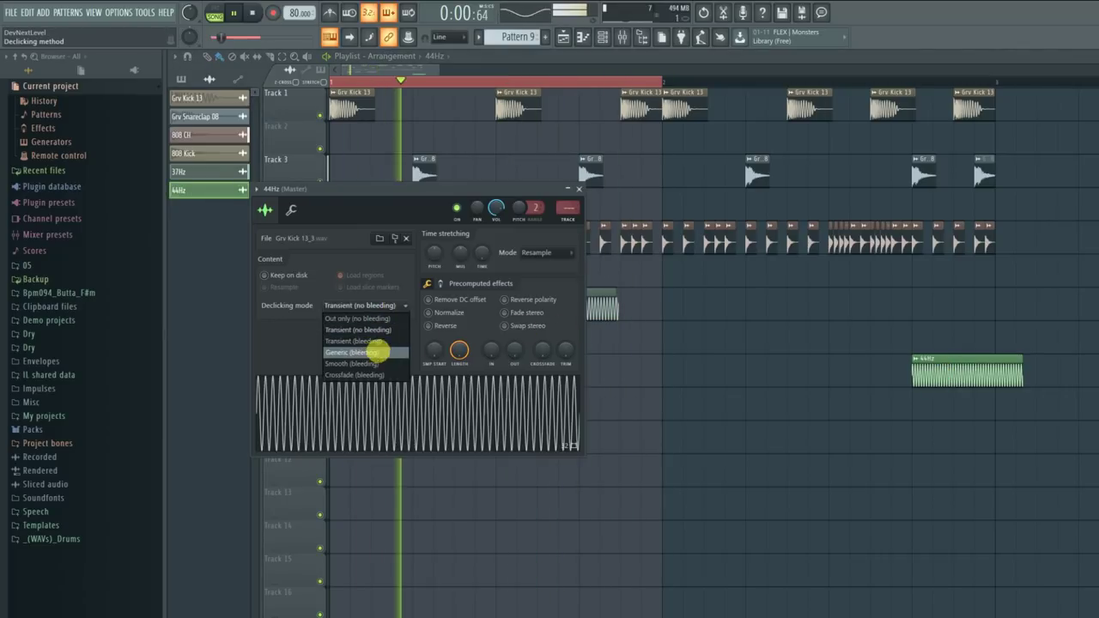
click(376, 351)
key(Escape)
key(space)
Step: Move the 44Hz clip to step 3 of bar 1 on track 8, mute track 7 and shorten the clip to about 1 step 20 ticks
drag(915, 371, 403, 329)
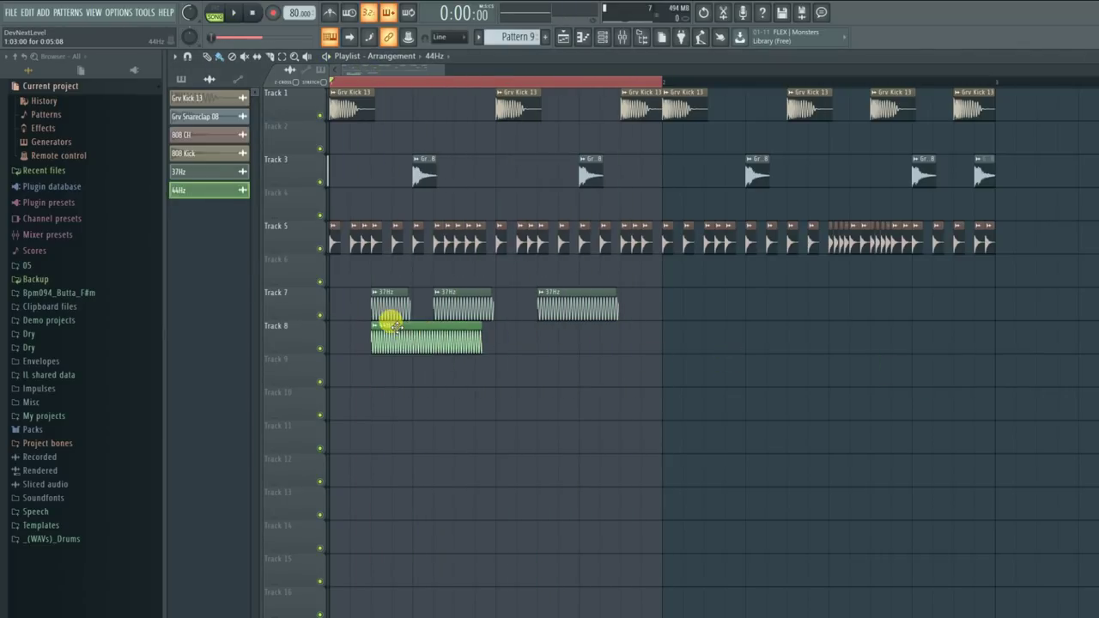
click(319, 316)
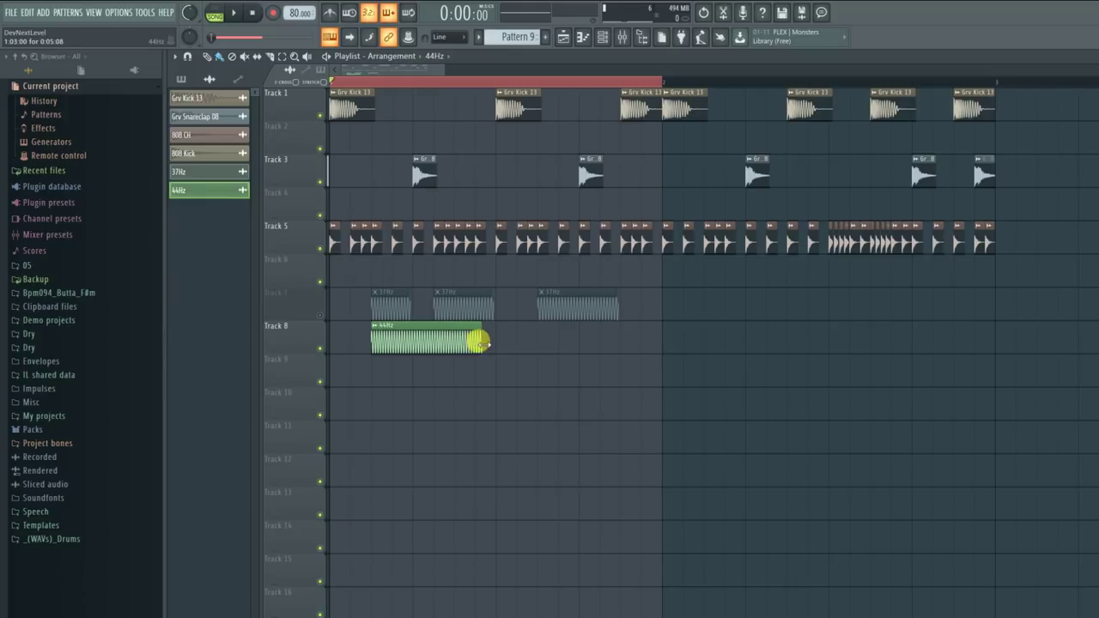
drag(481, 344, 415, 347)
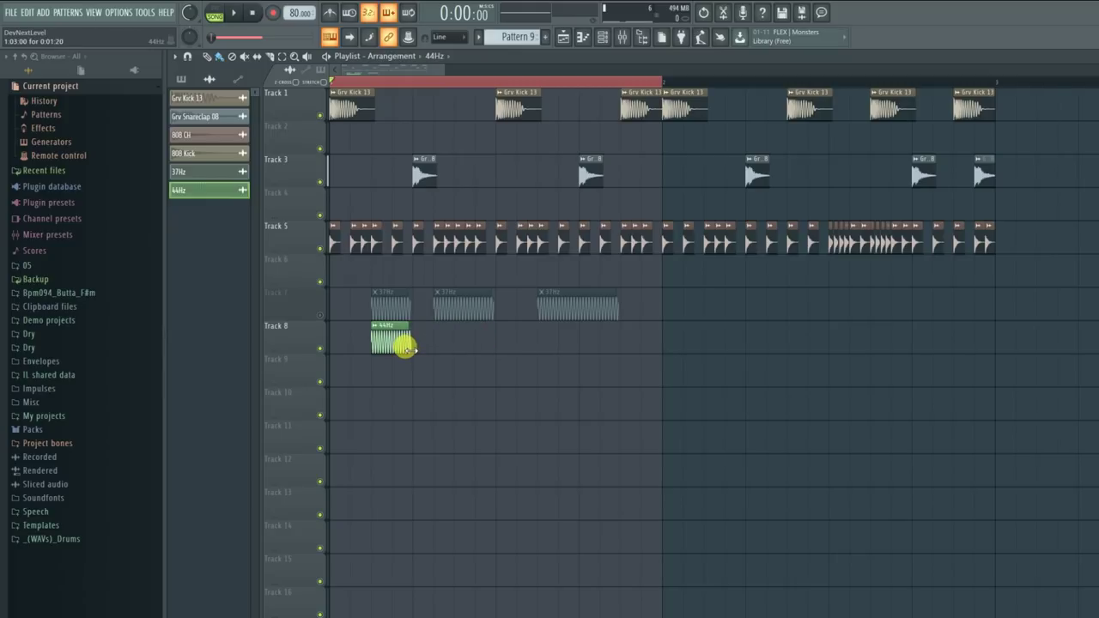
Step: Add 44Hz clips on track 8 at steps 6 and 11, matching the 37Hz clip lengths, and play the arrangement
drag(435, 336, 613, 341)
key(space)
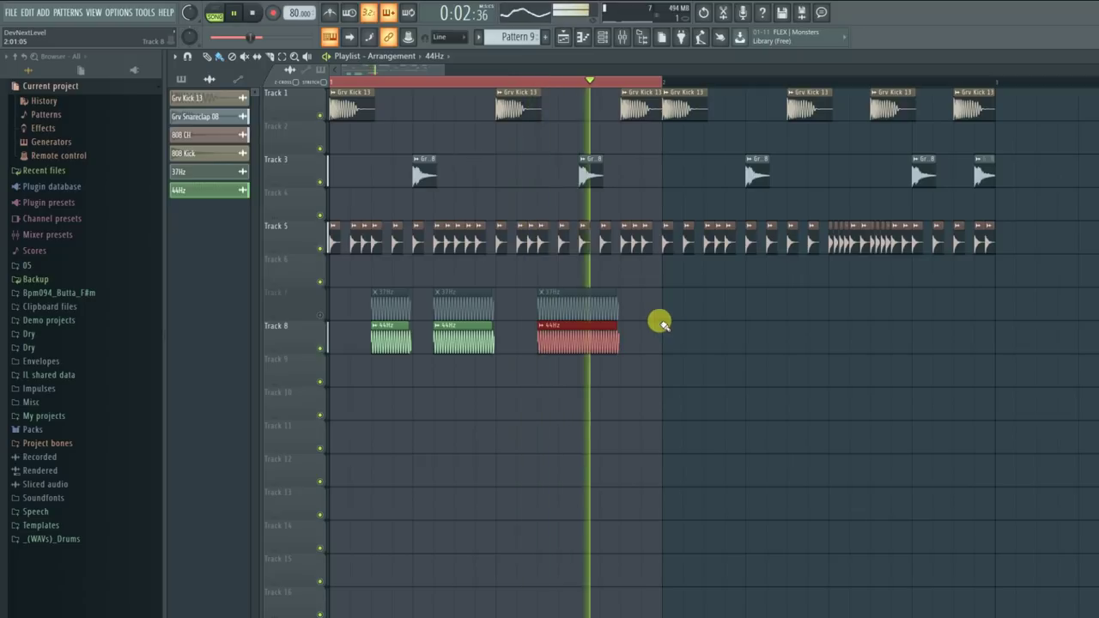
key(space)
Step: Delete the first and third 37Hz clips and the middle 44Hz clip, unmute track 7 and audition the alternating tones
right_click(391, 296)
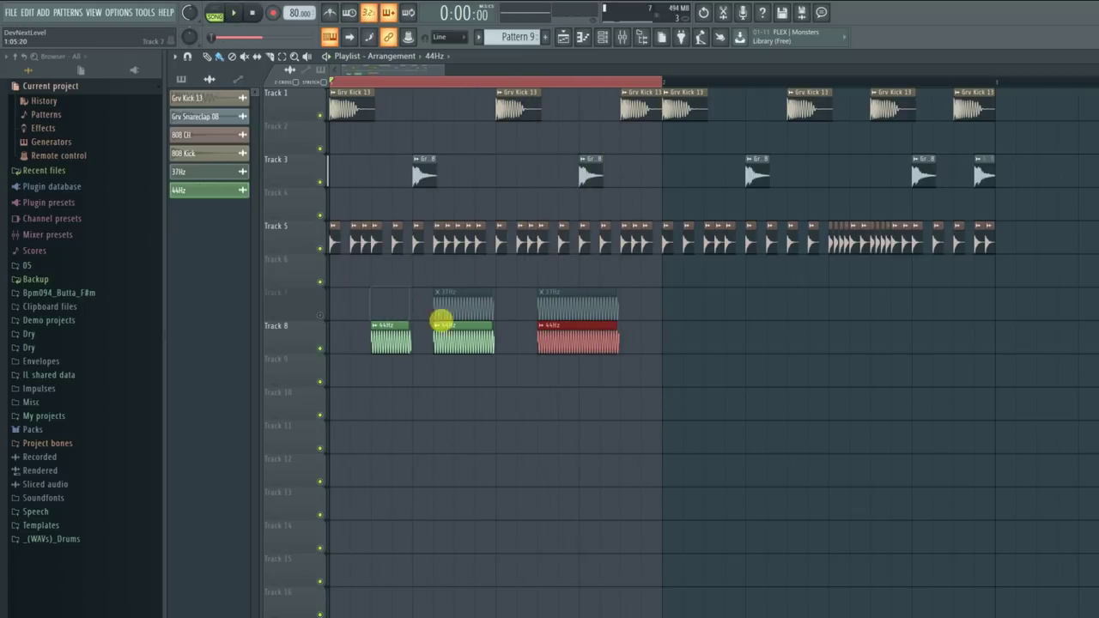
right_click(442, 335)
right_click(549, 294)
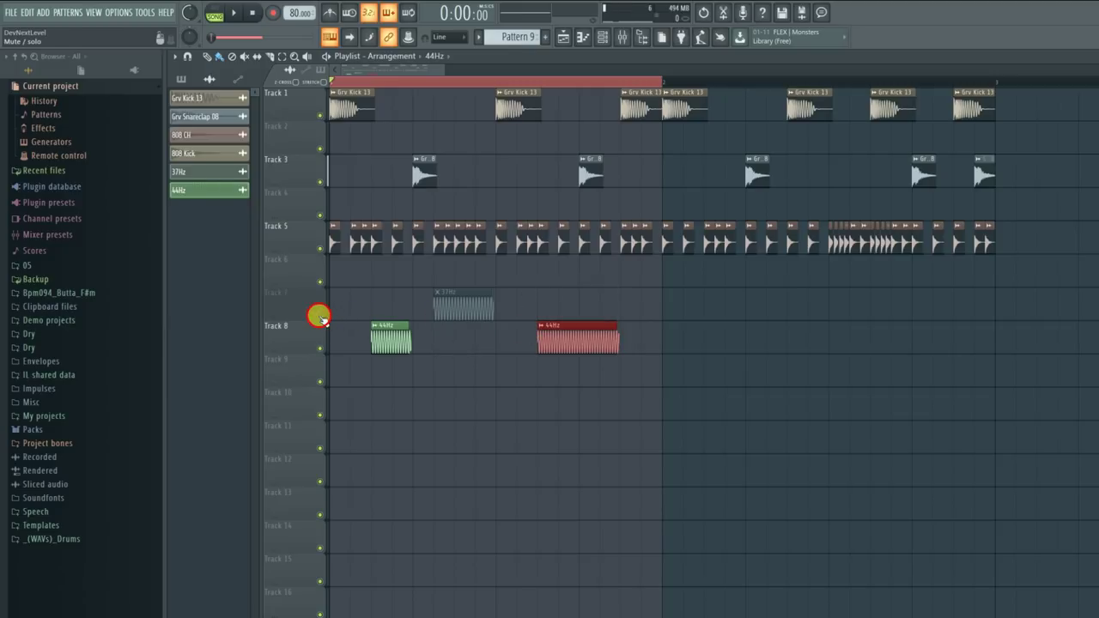
click(320, 315)
key(space)
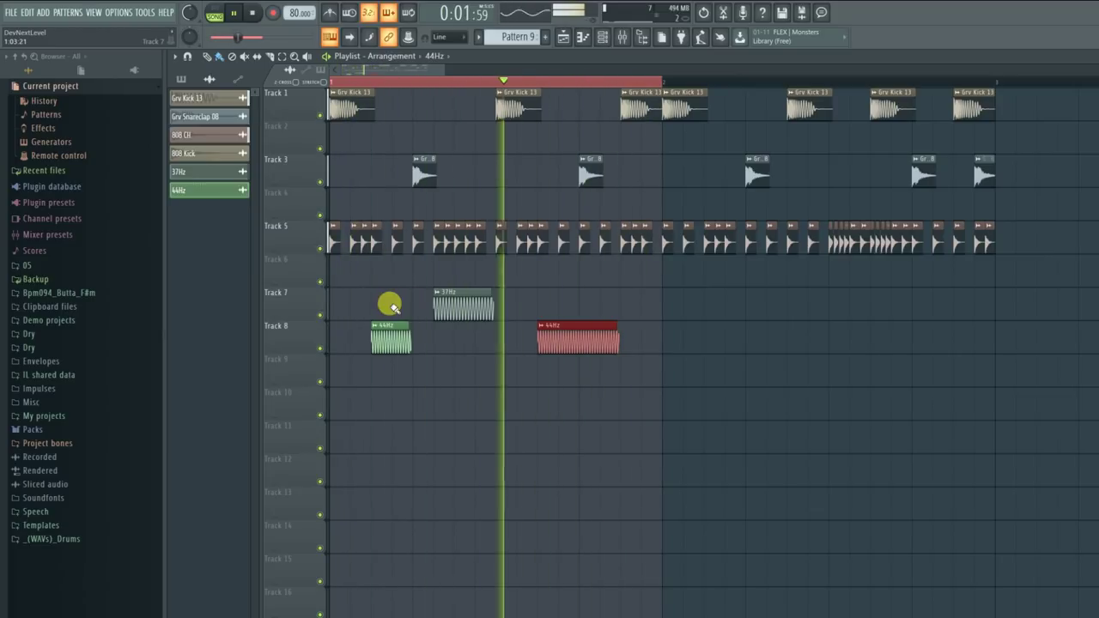
key(space)
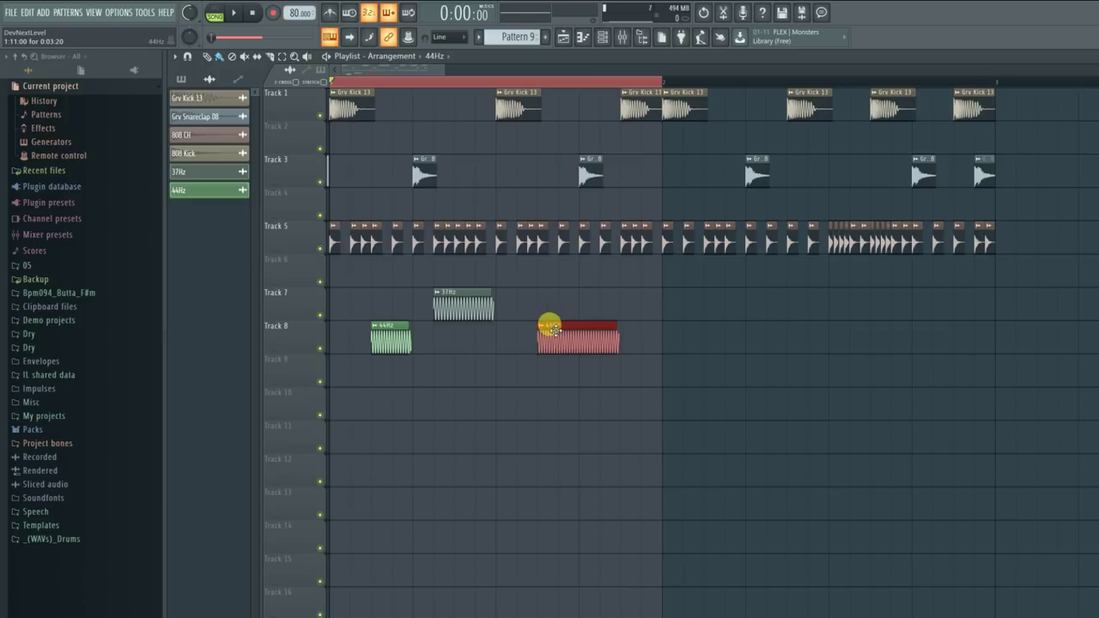
Step: Delete the remaining 37Hz and 44Hz clips from tracks 7 and 8
right_click(572, 346)
right_click(447, 300)
right_click(373, 340)
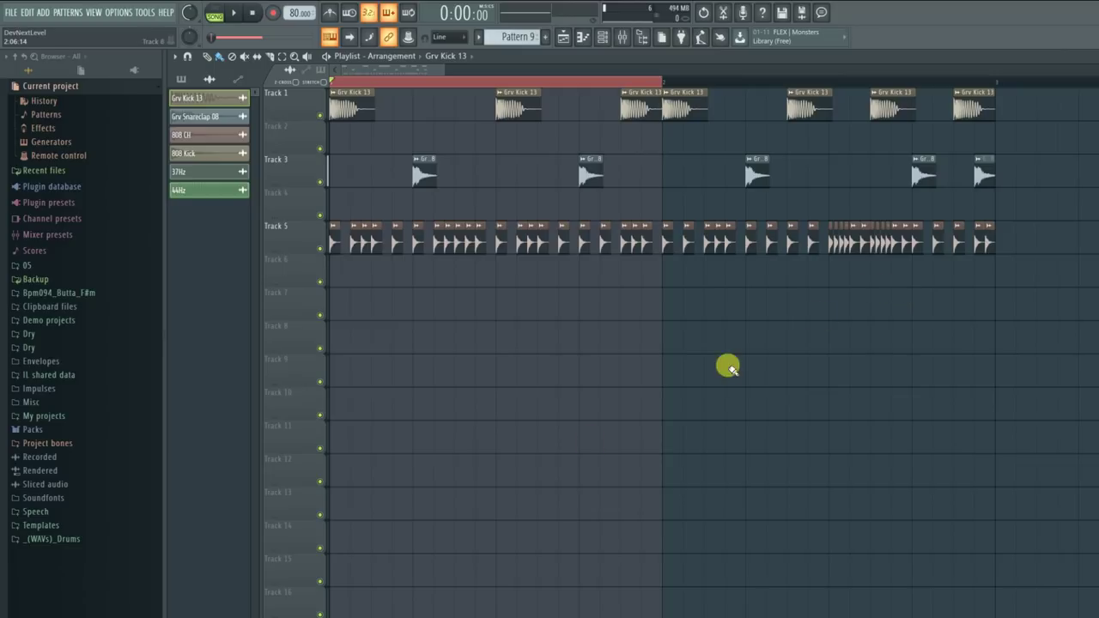
Step: Switch to Firefox and view the Dev Next Level pages on Facebook, Instagram, YouTube and SoundCloud
click(294, 617)
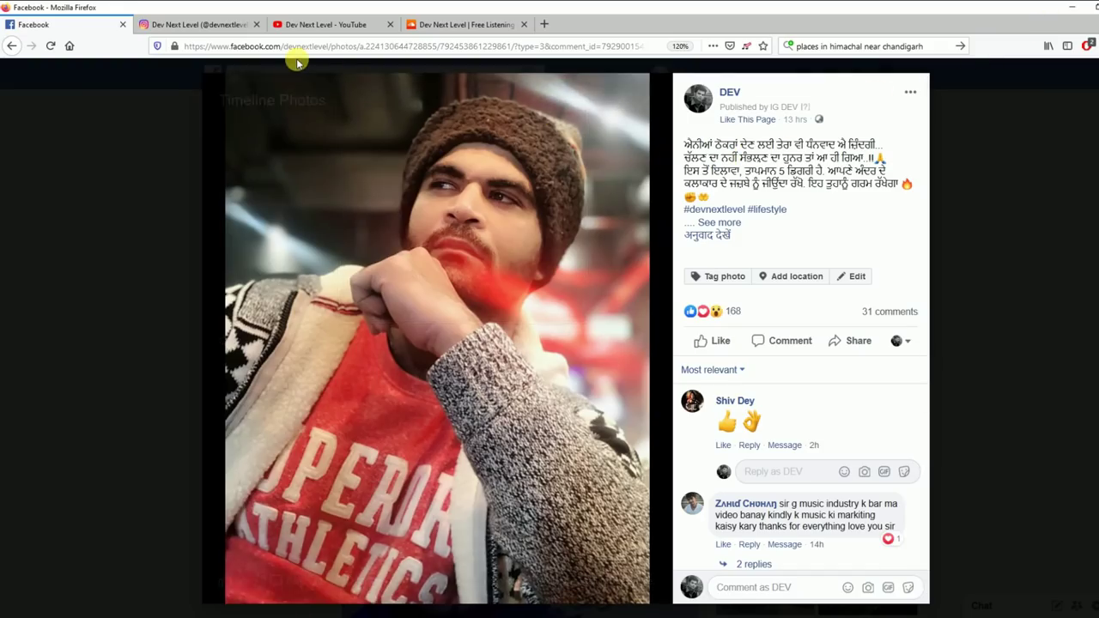
click(199, 24)
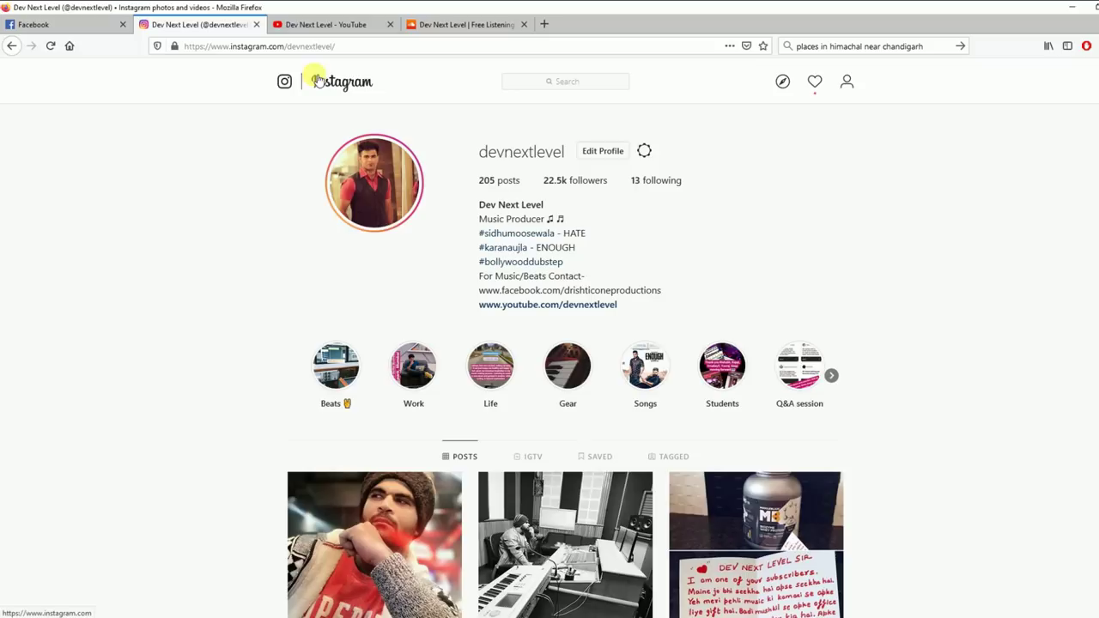
click(332, 25)
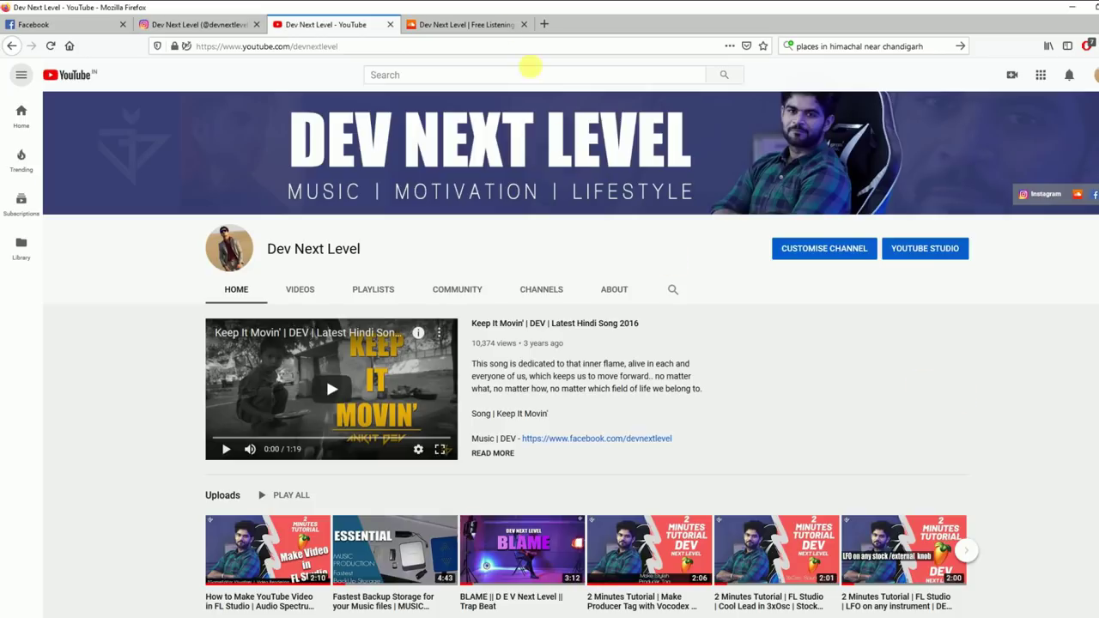
click(481, 24)
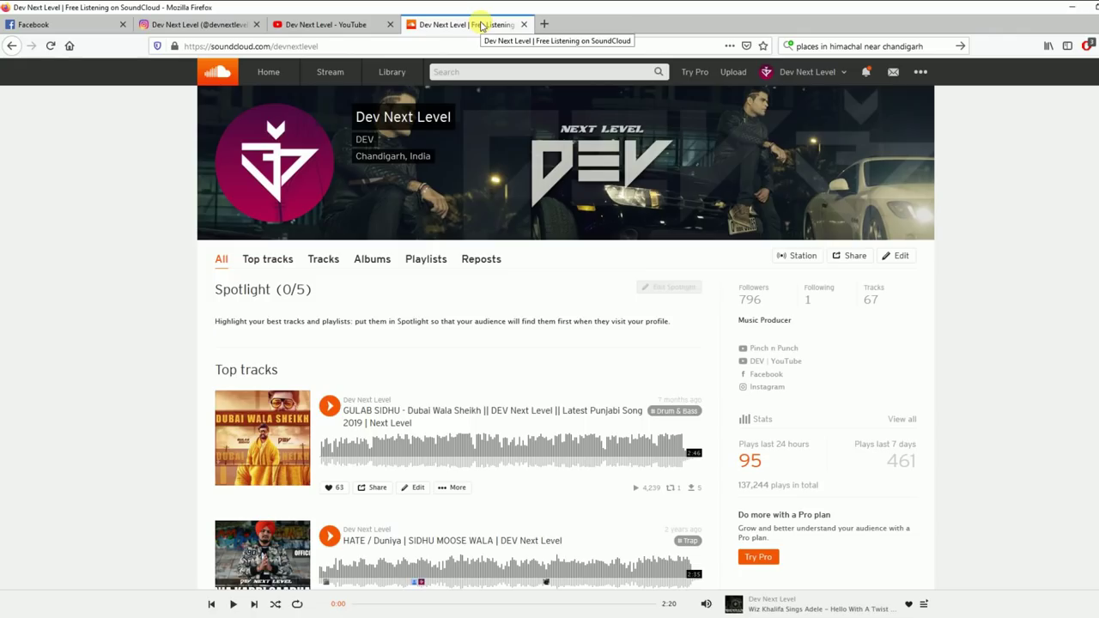